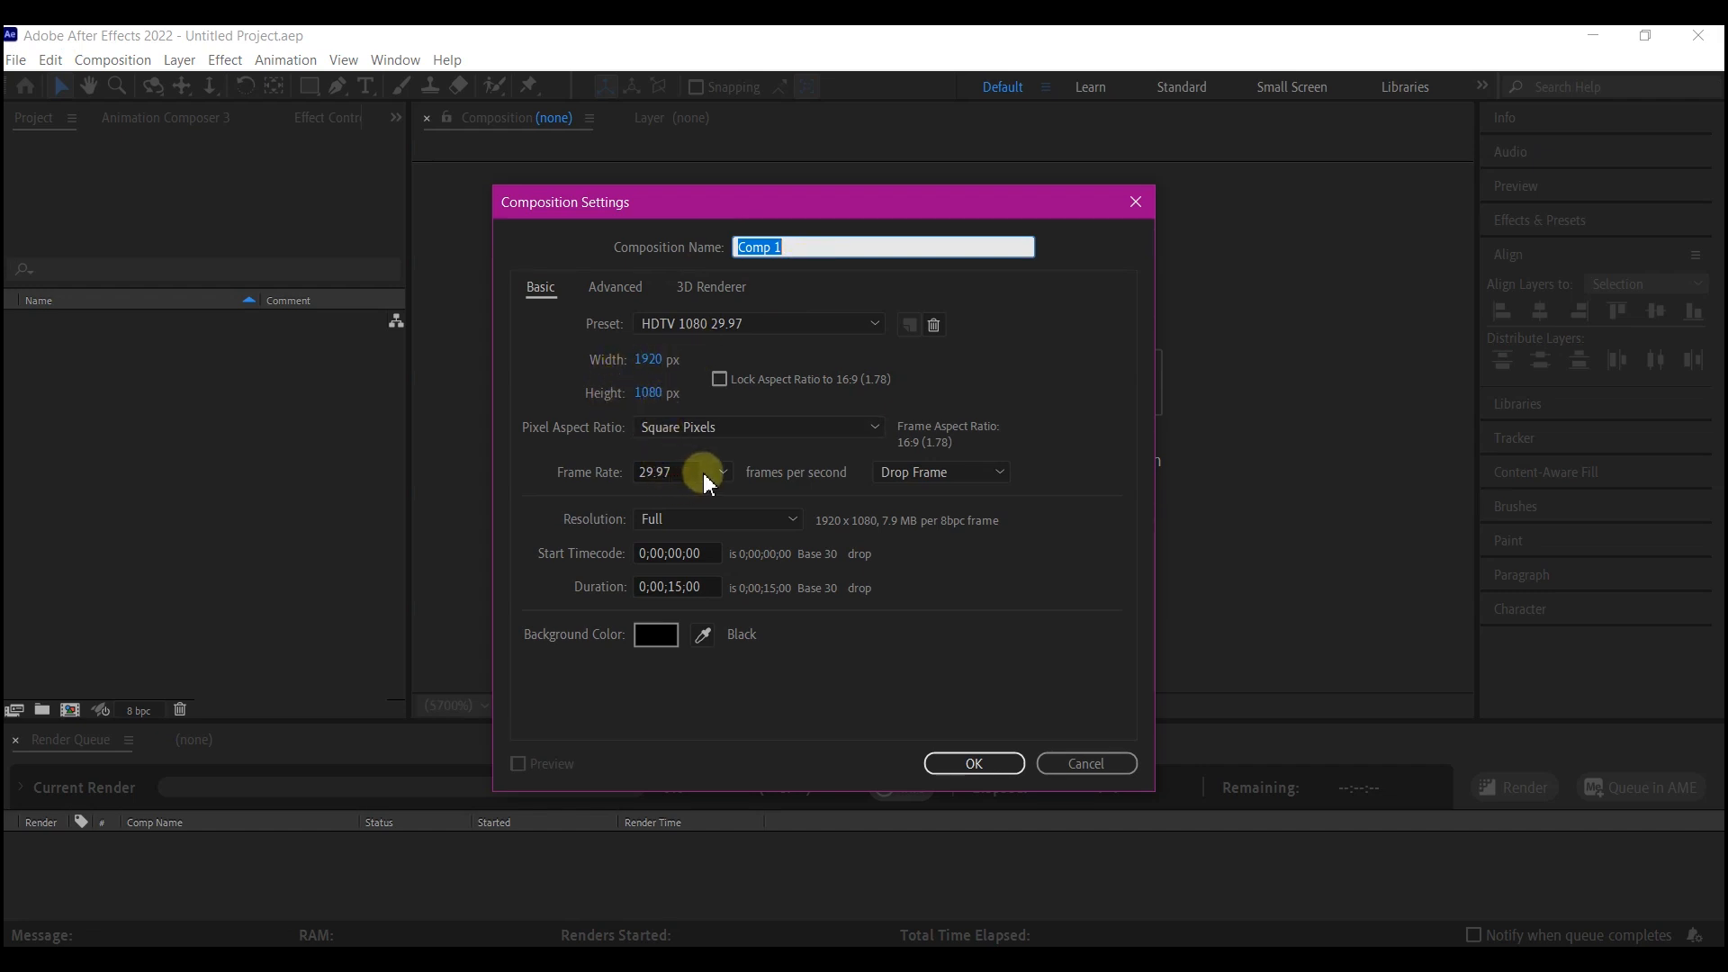
# Step: Create a 1920 x 1080 composition lasting 15 seconds and add a comp-sized black solid named bg
pyautogui.click(713, 587)
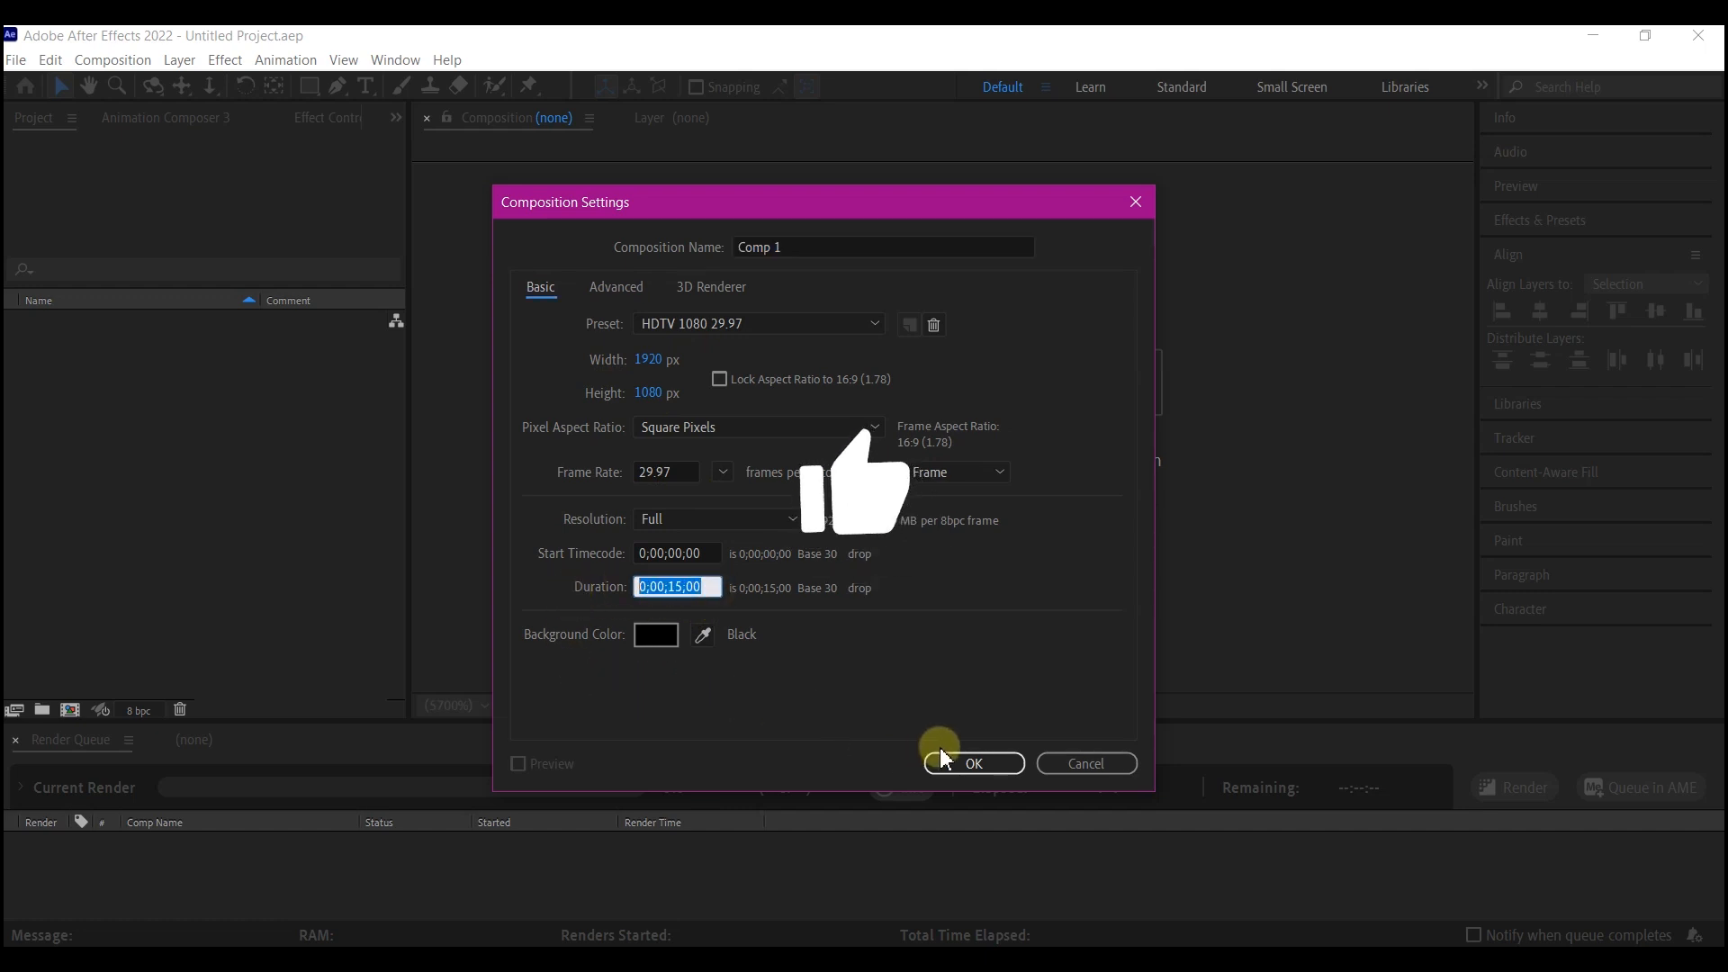
pyautogui.click(969, 763)
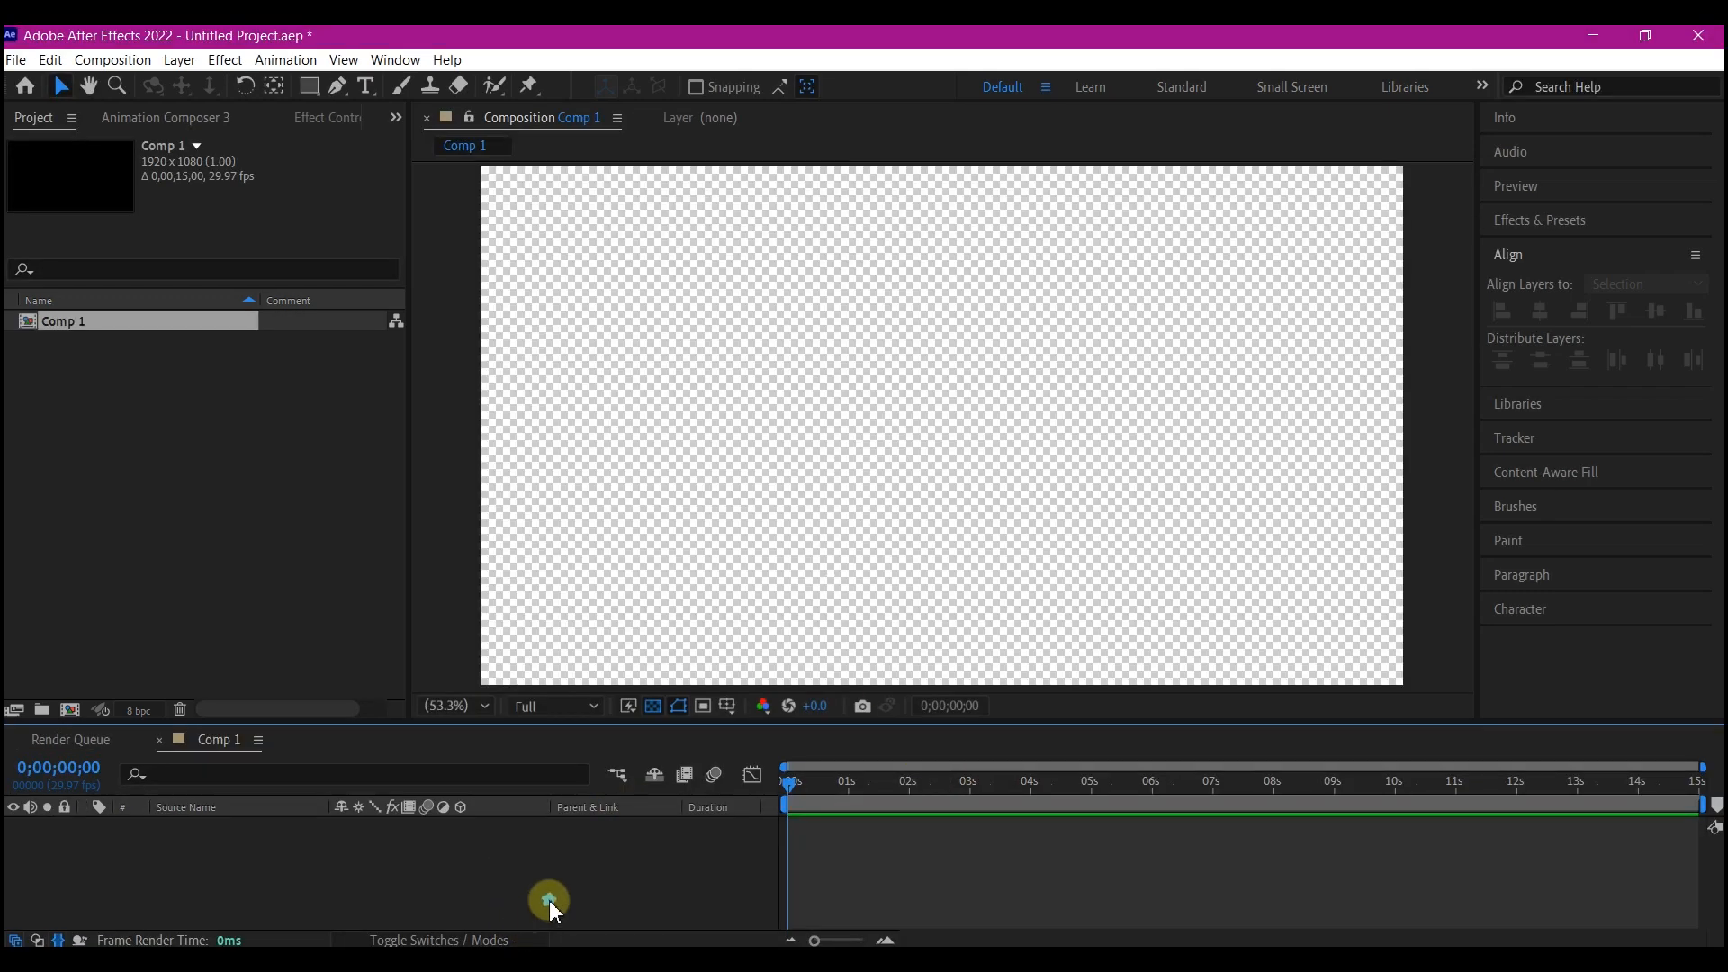
pyautogui.rightClick(549, 900)
pyautogui.moveTo(610, 668)
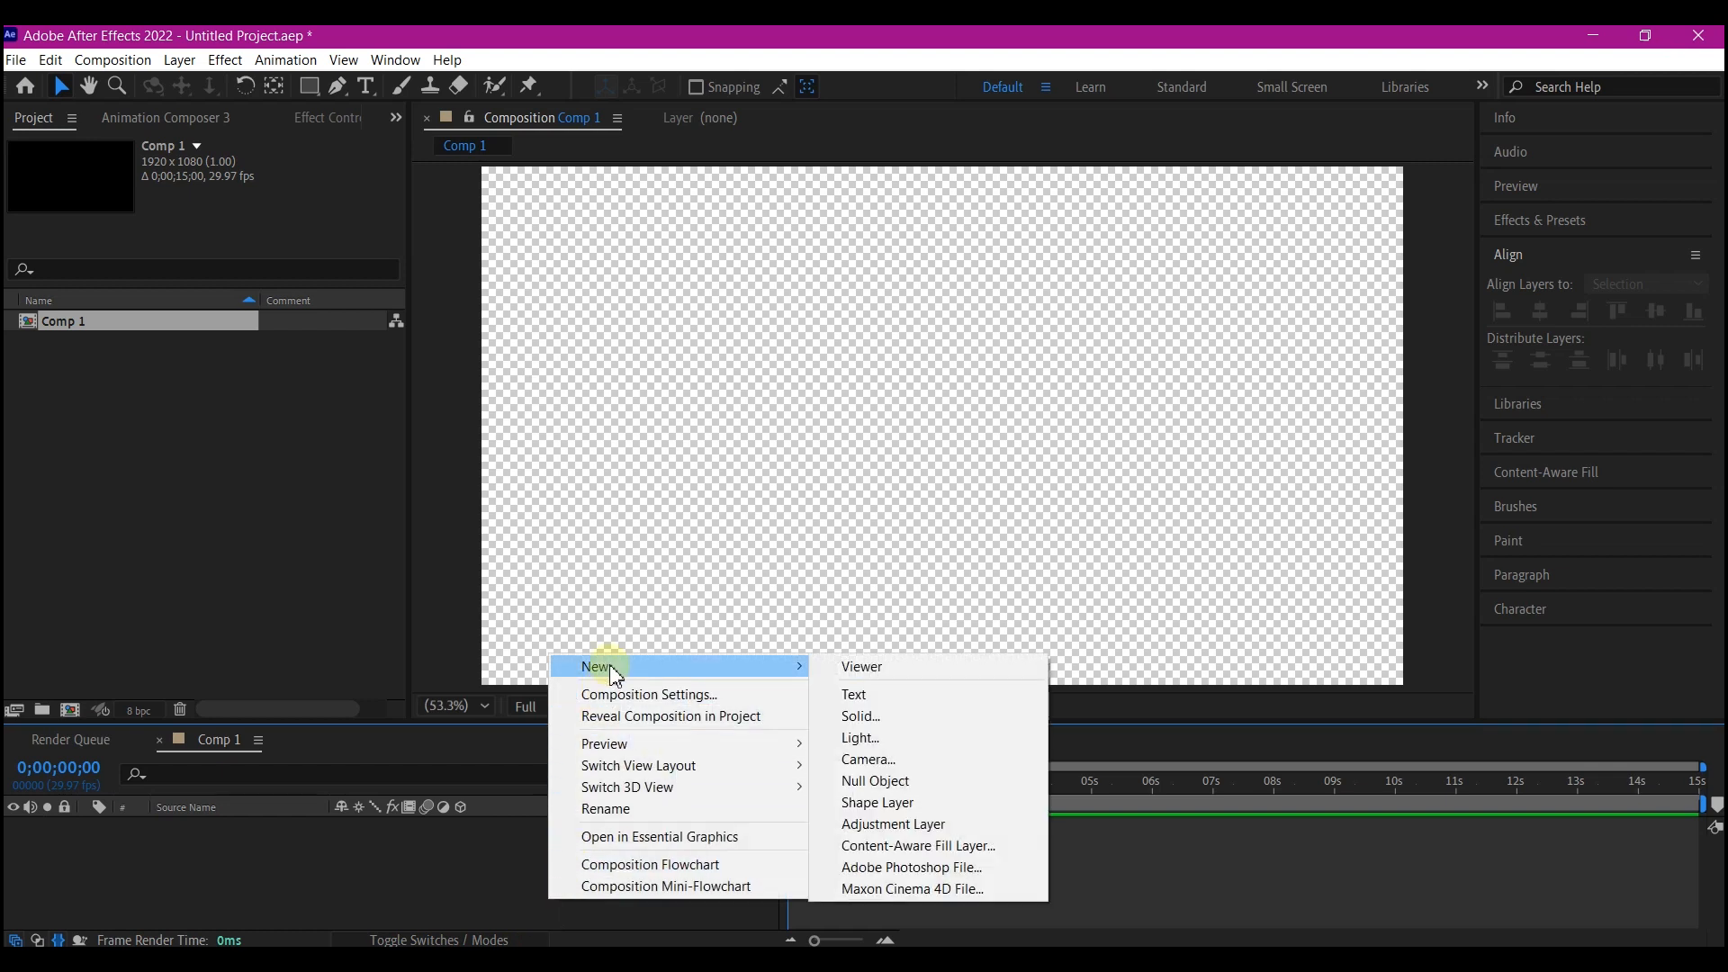
pyautogui.click(864, 716)
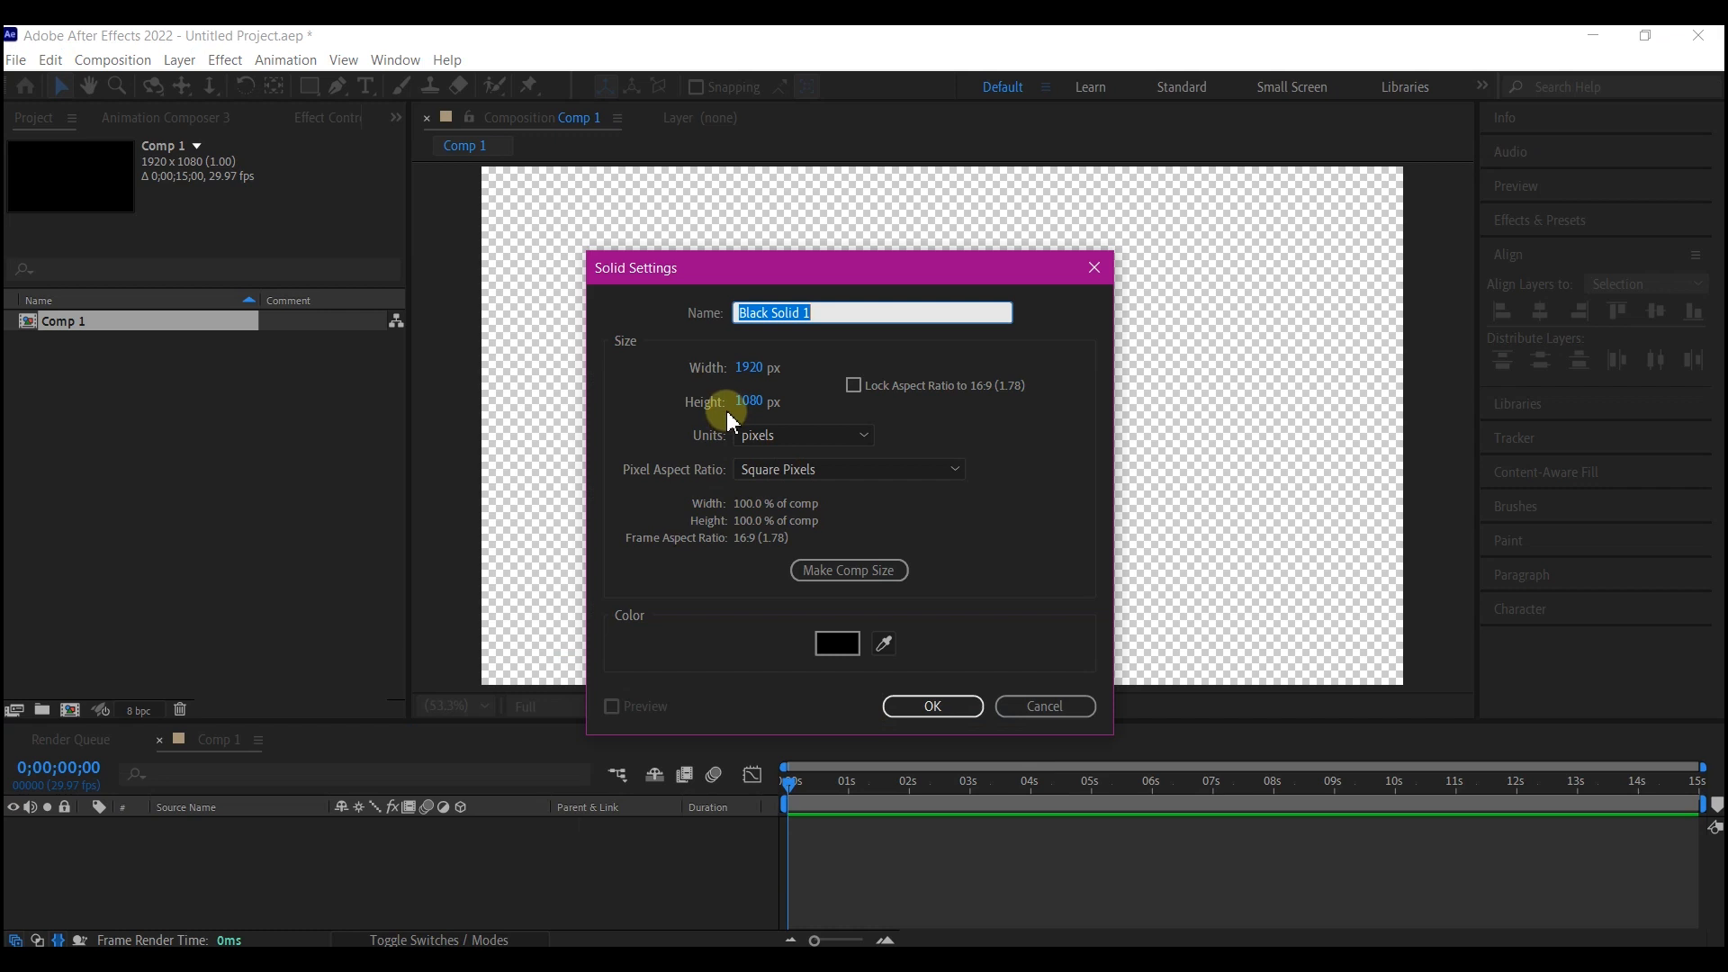
pyautogui.write('bg')
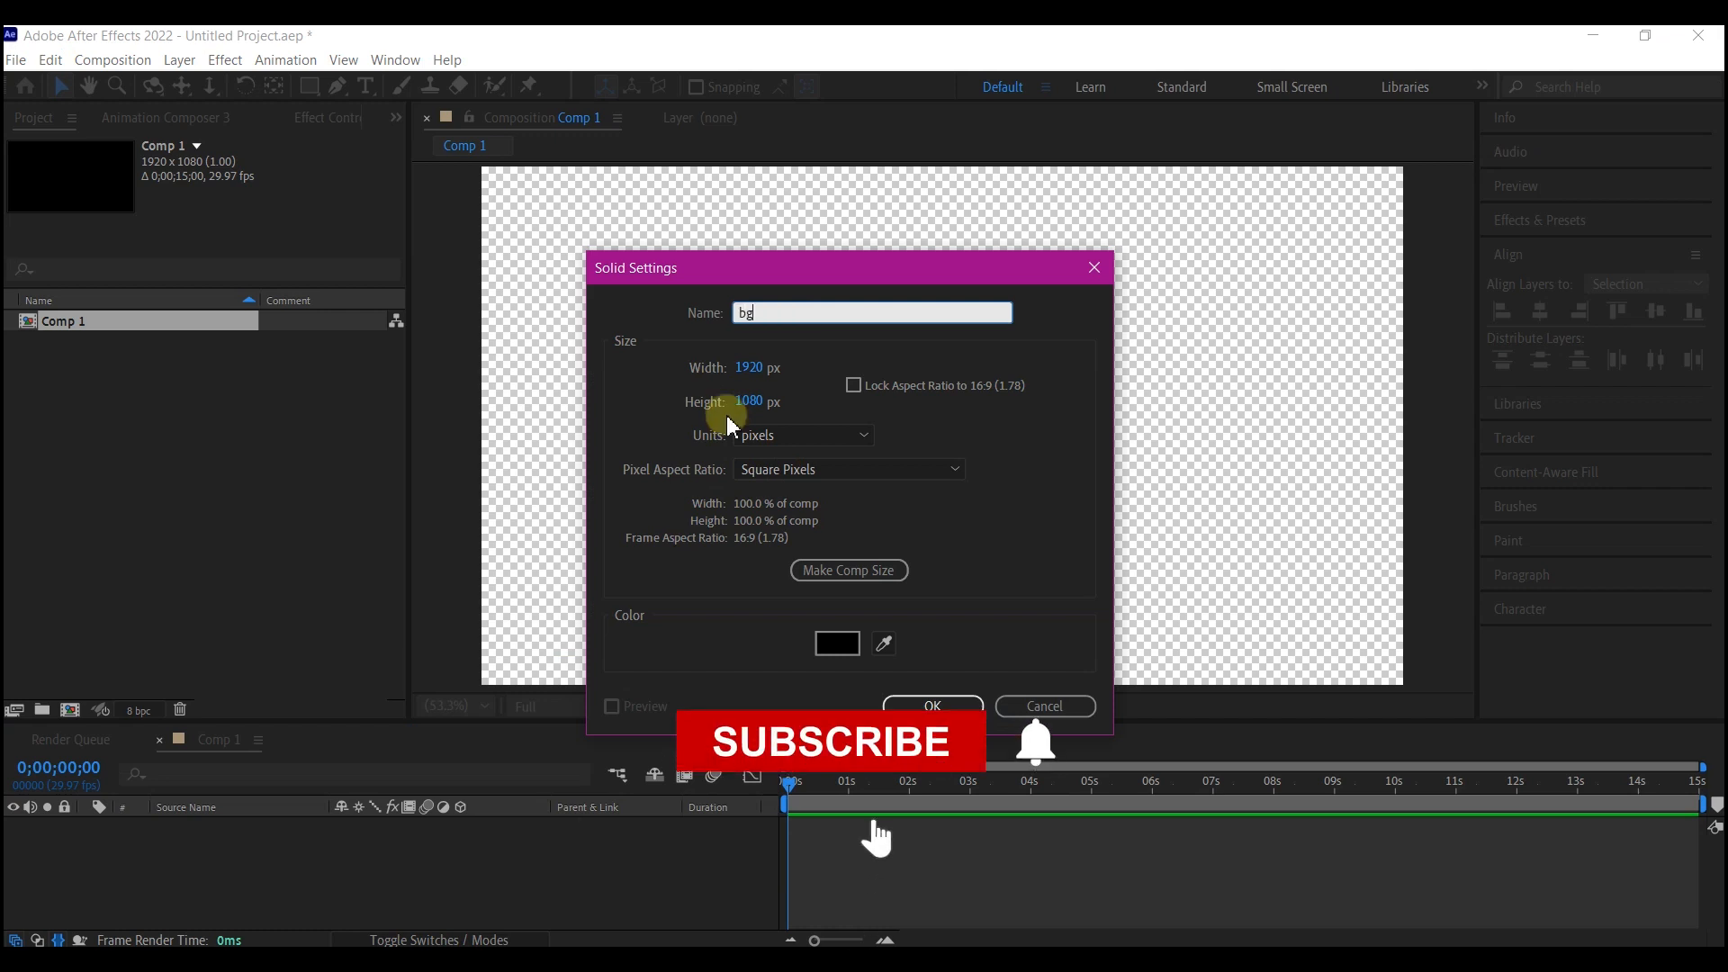
pyautogui.click(875, 563)
pyautogui.click(924, 706)
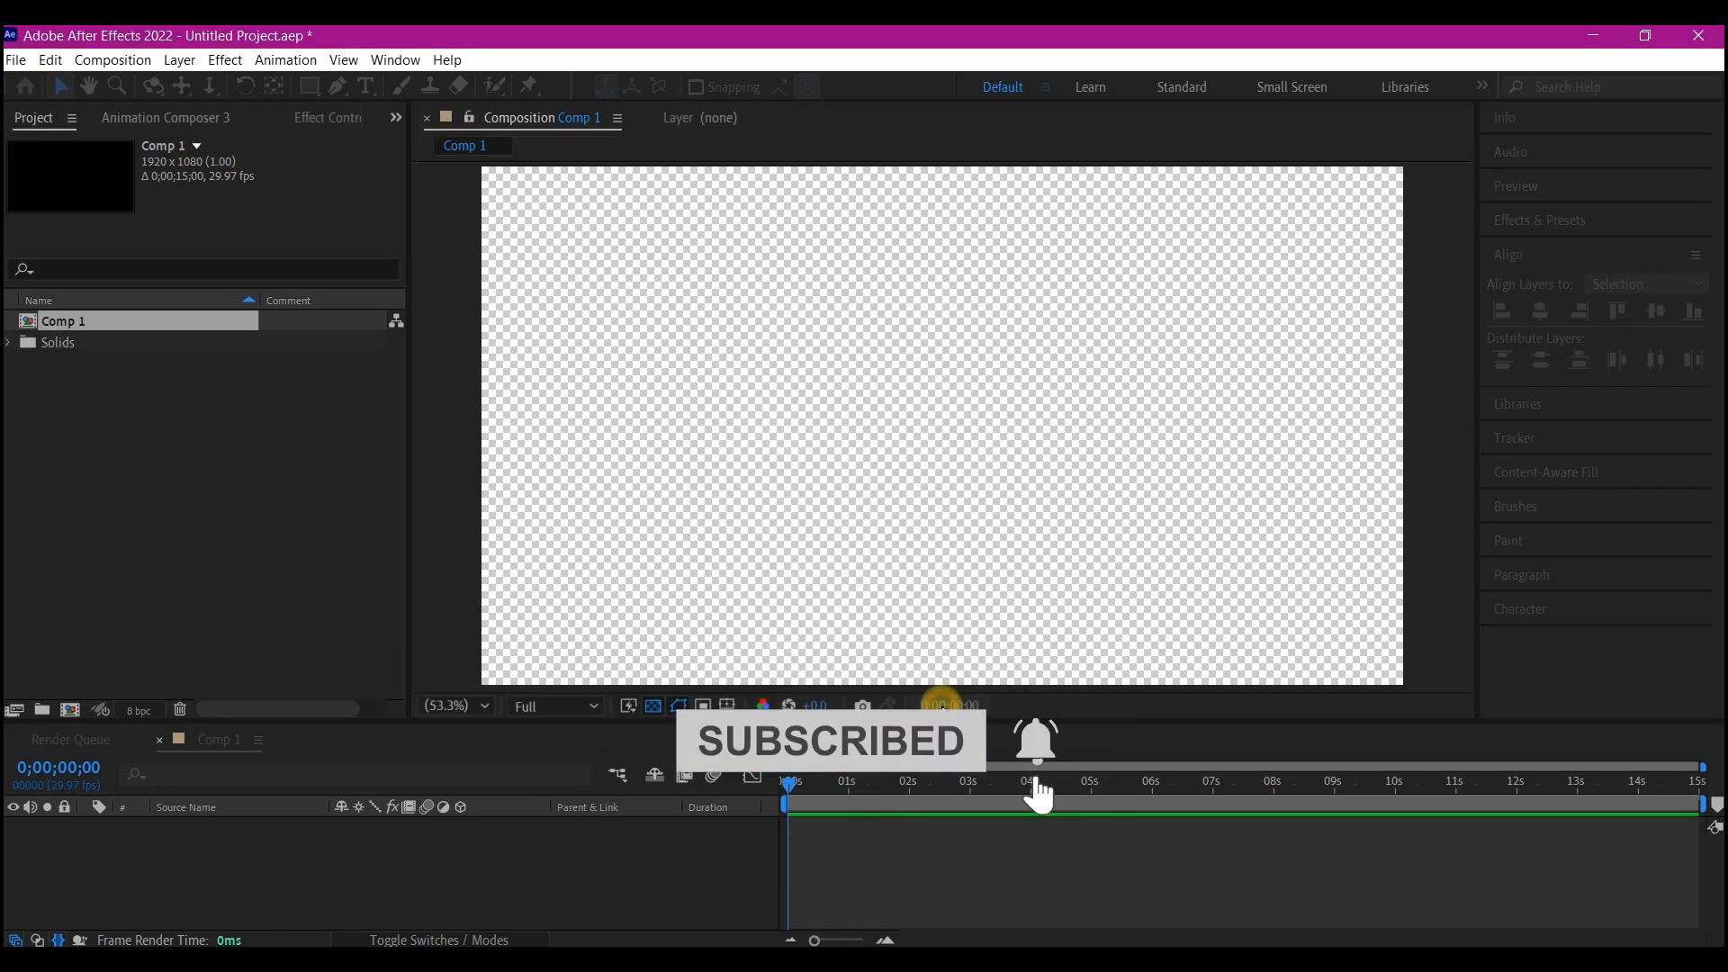
# Step: Add a text layer reading "Cinematic Titles" and center it horizontally and vertically in the composition
pyautogui.rightClick(551, 882)
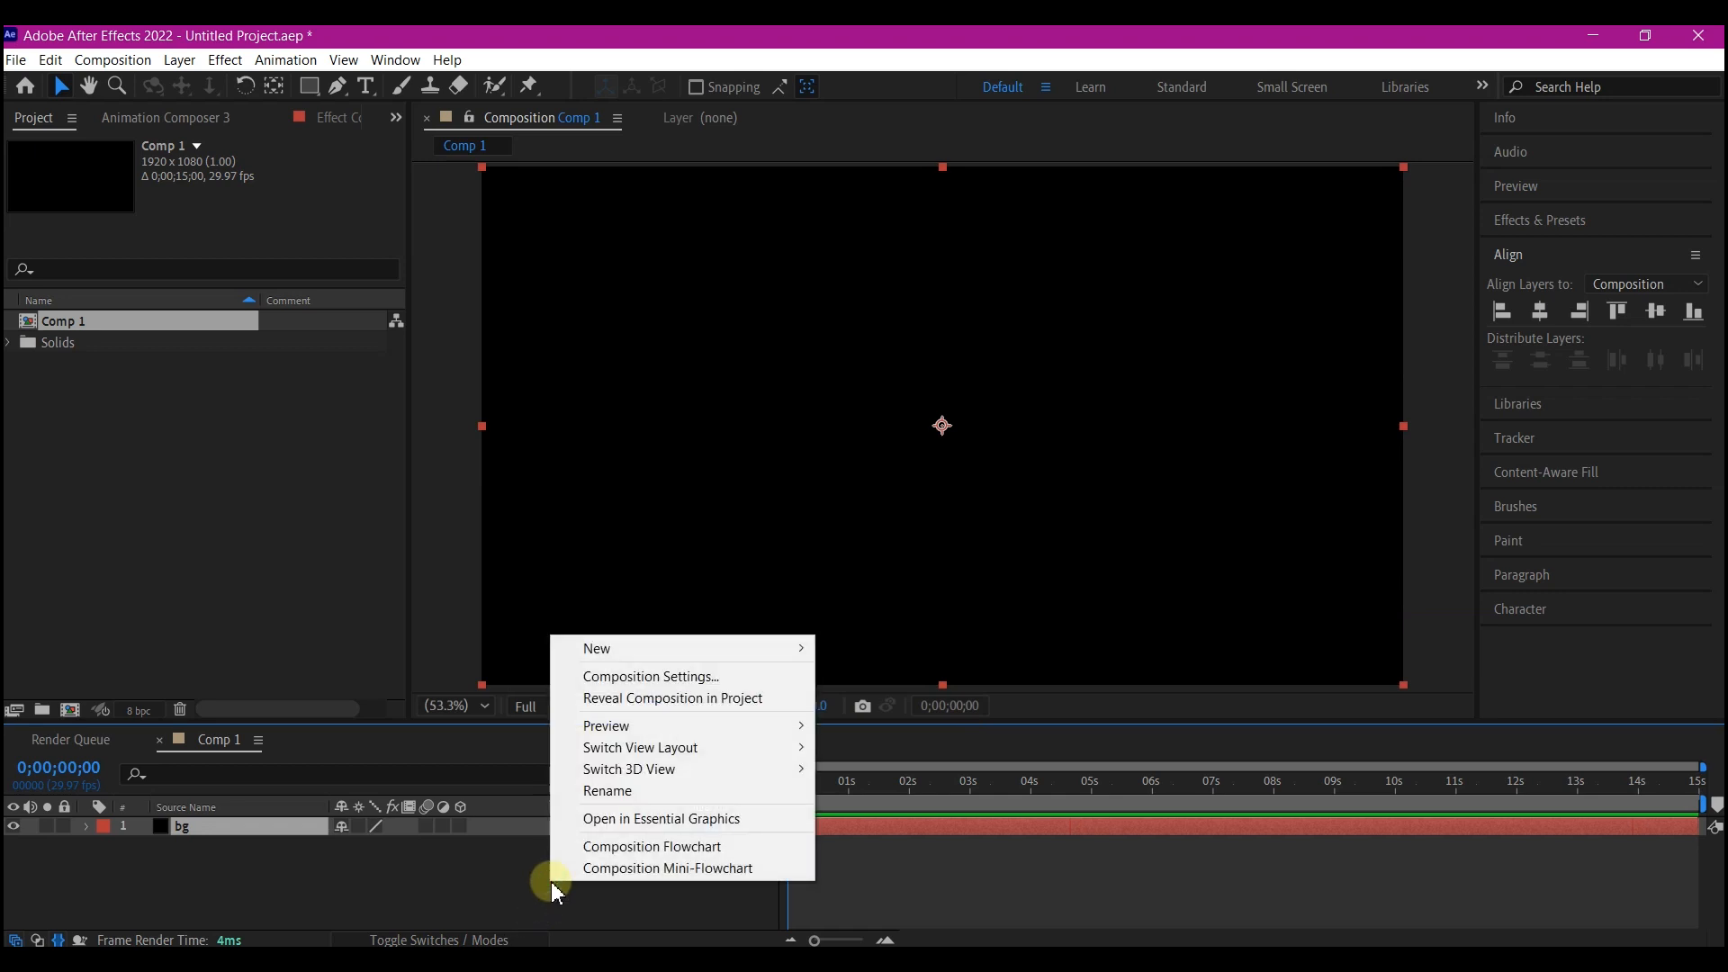
pyautogui.moveTo(579, 648)
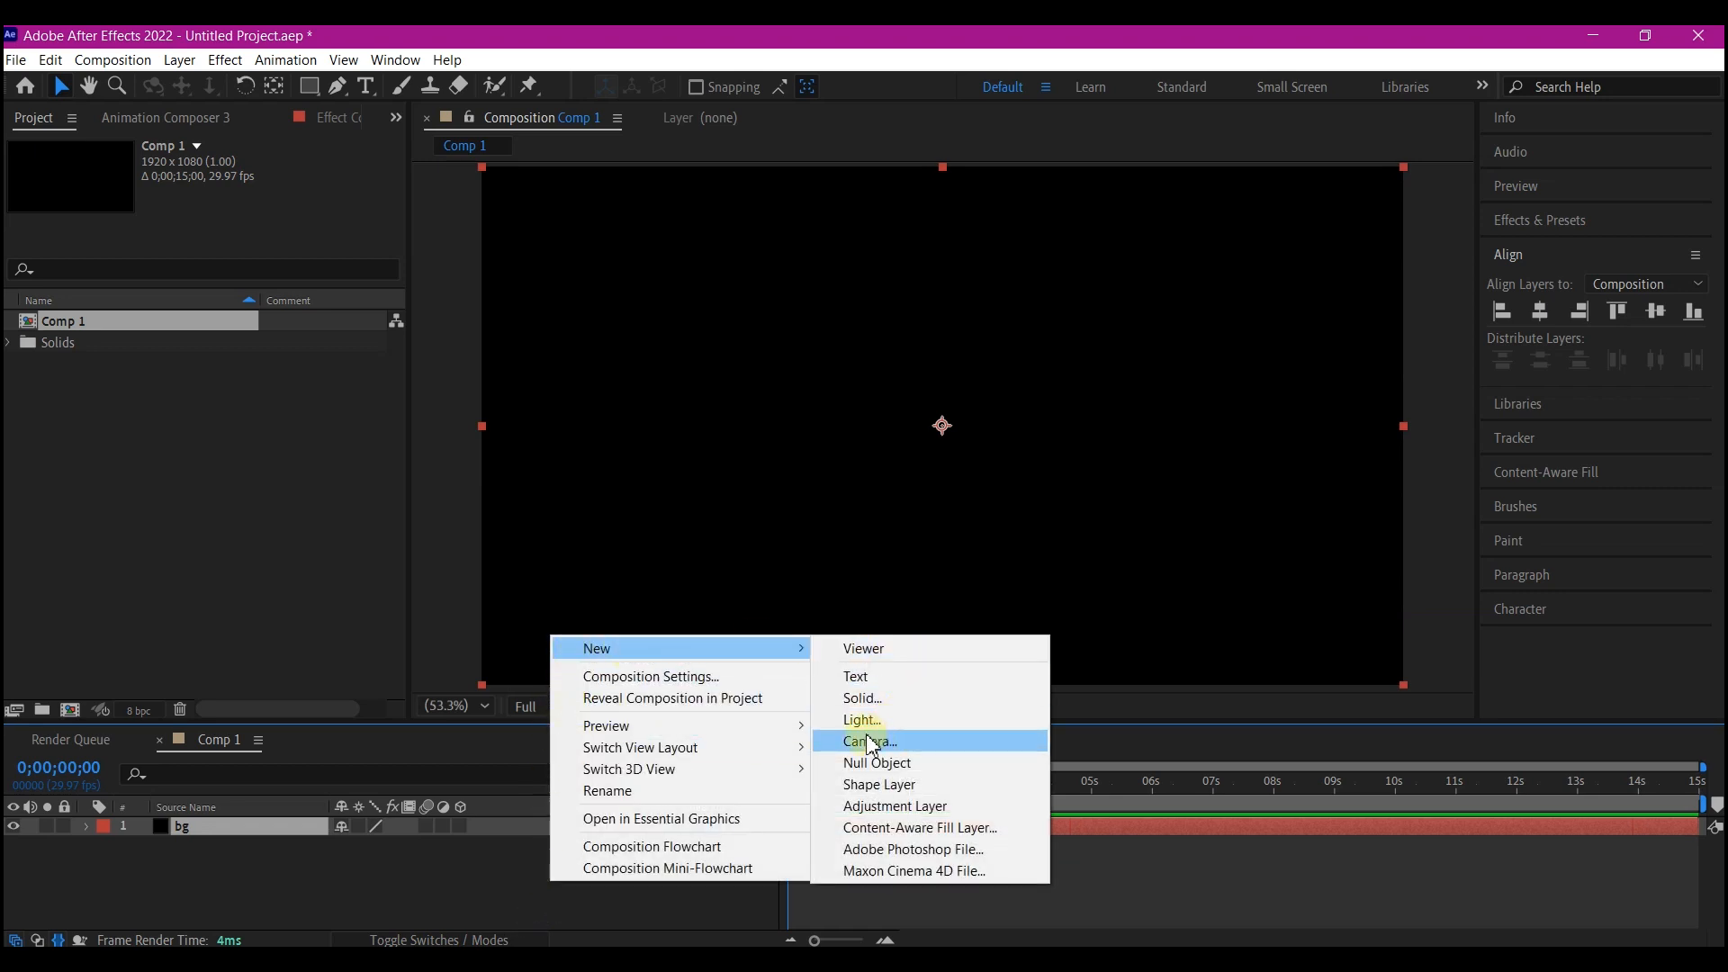
pyautogui.click(862, 676)
pyautogui.write('Cine')
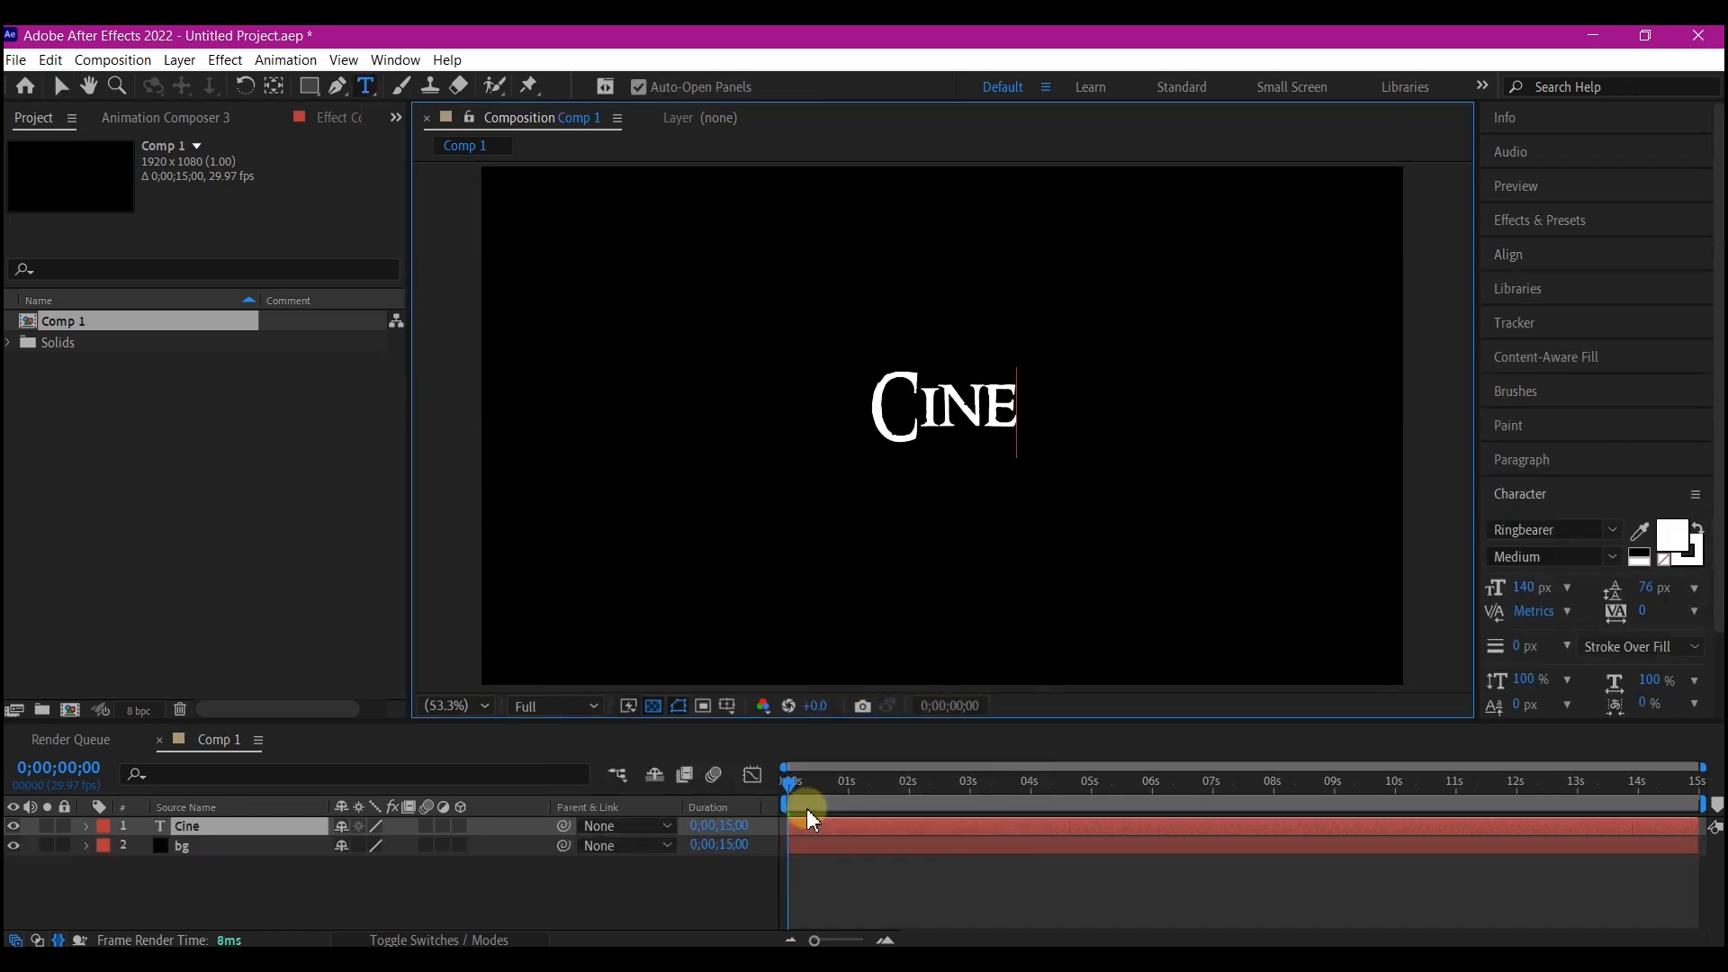
pyautogui.write('matic Tit')
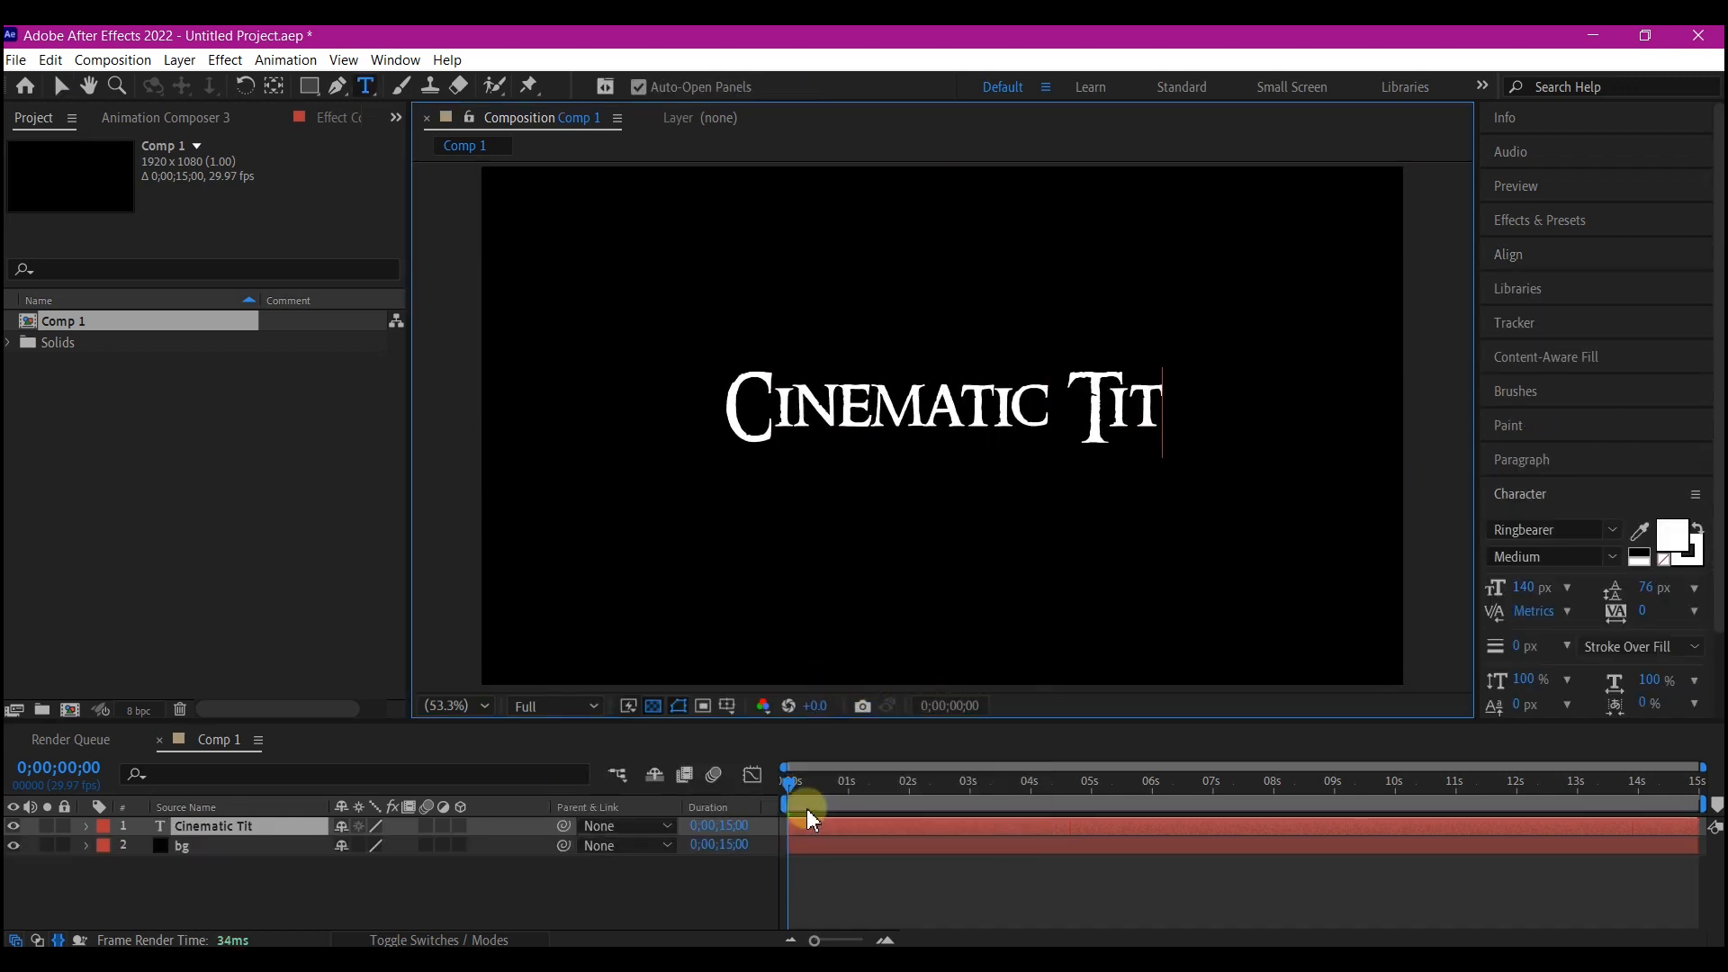
pyautogui.write('les')
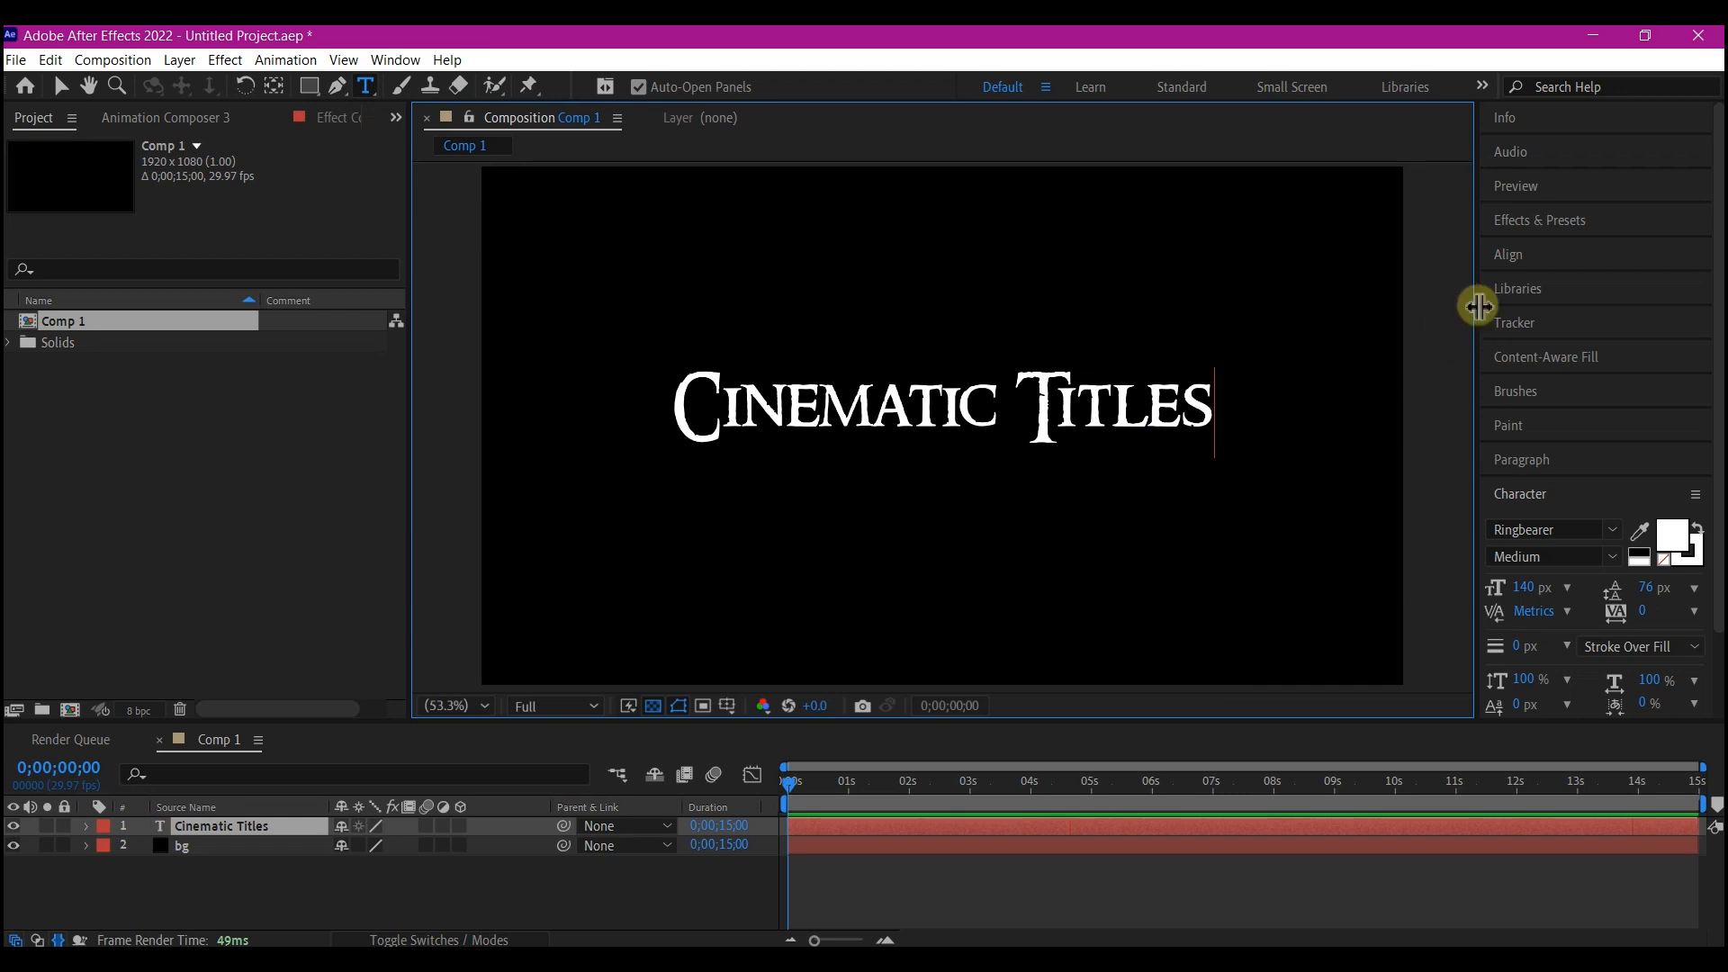
pyautogui.click(1522, 256)
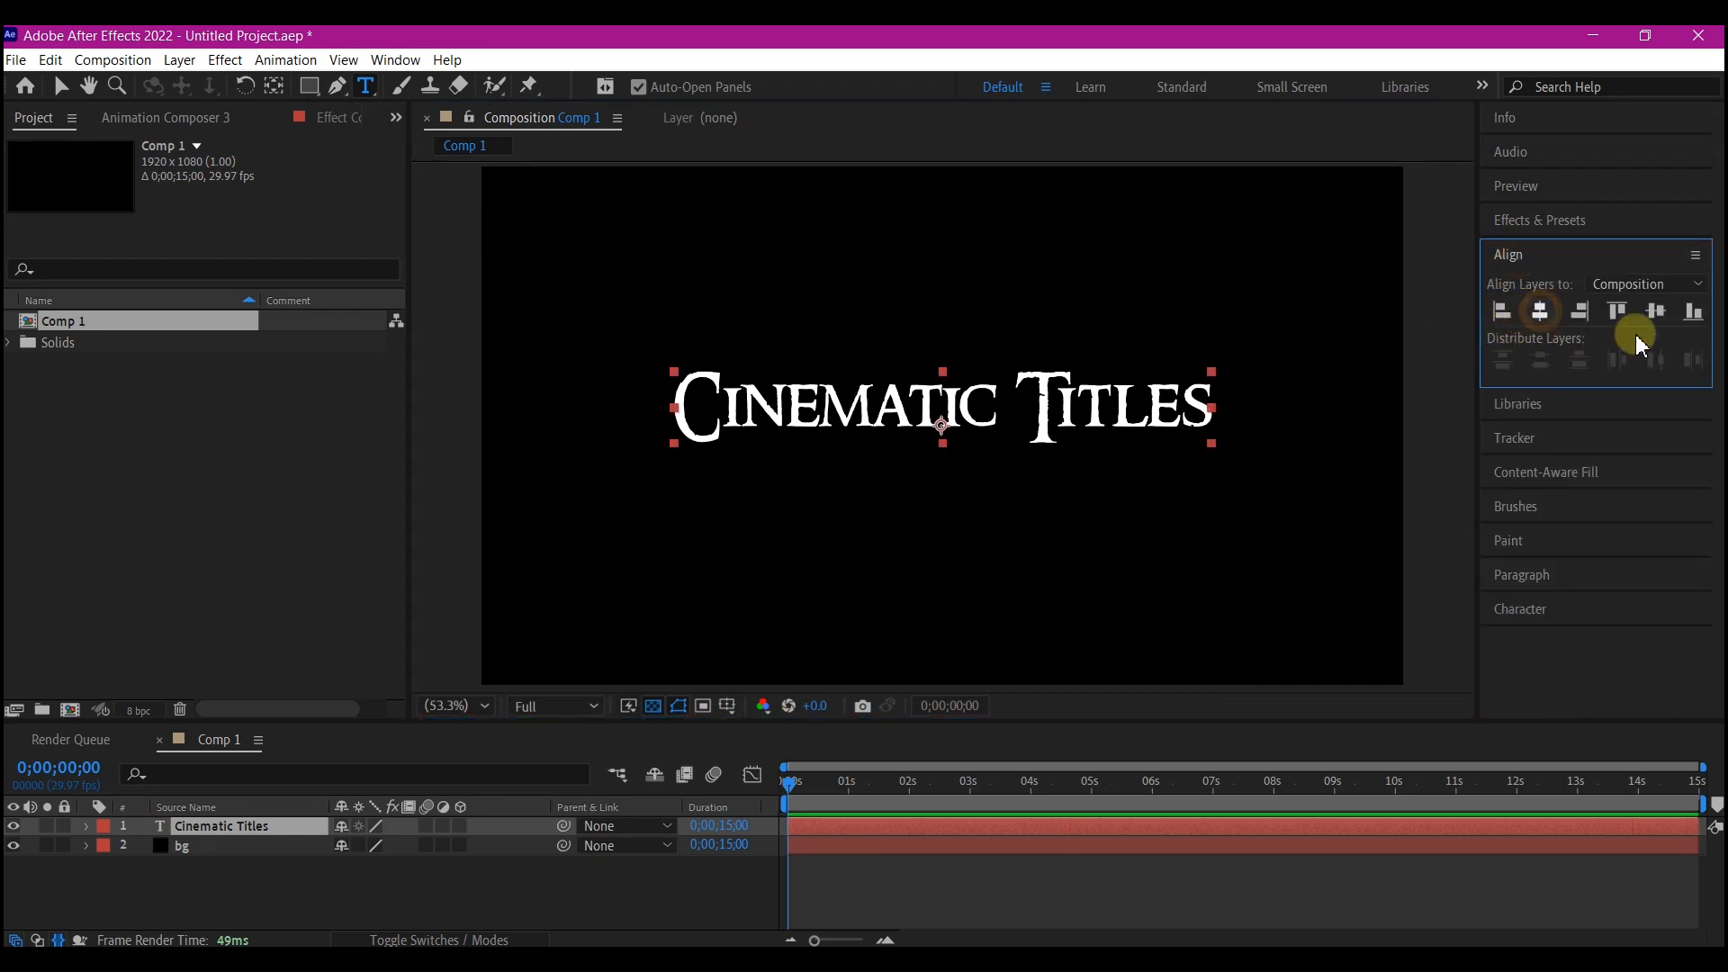
pyautogui.click(1655, 311)
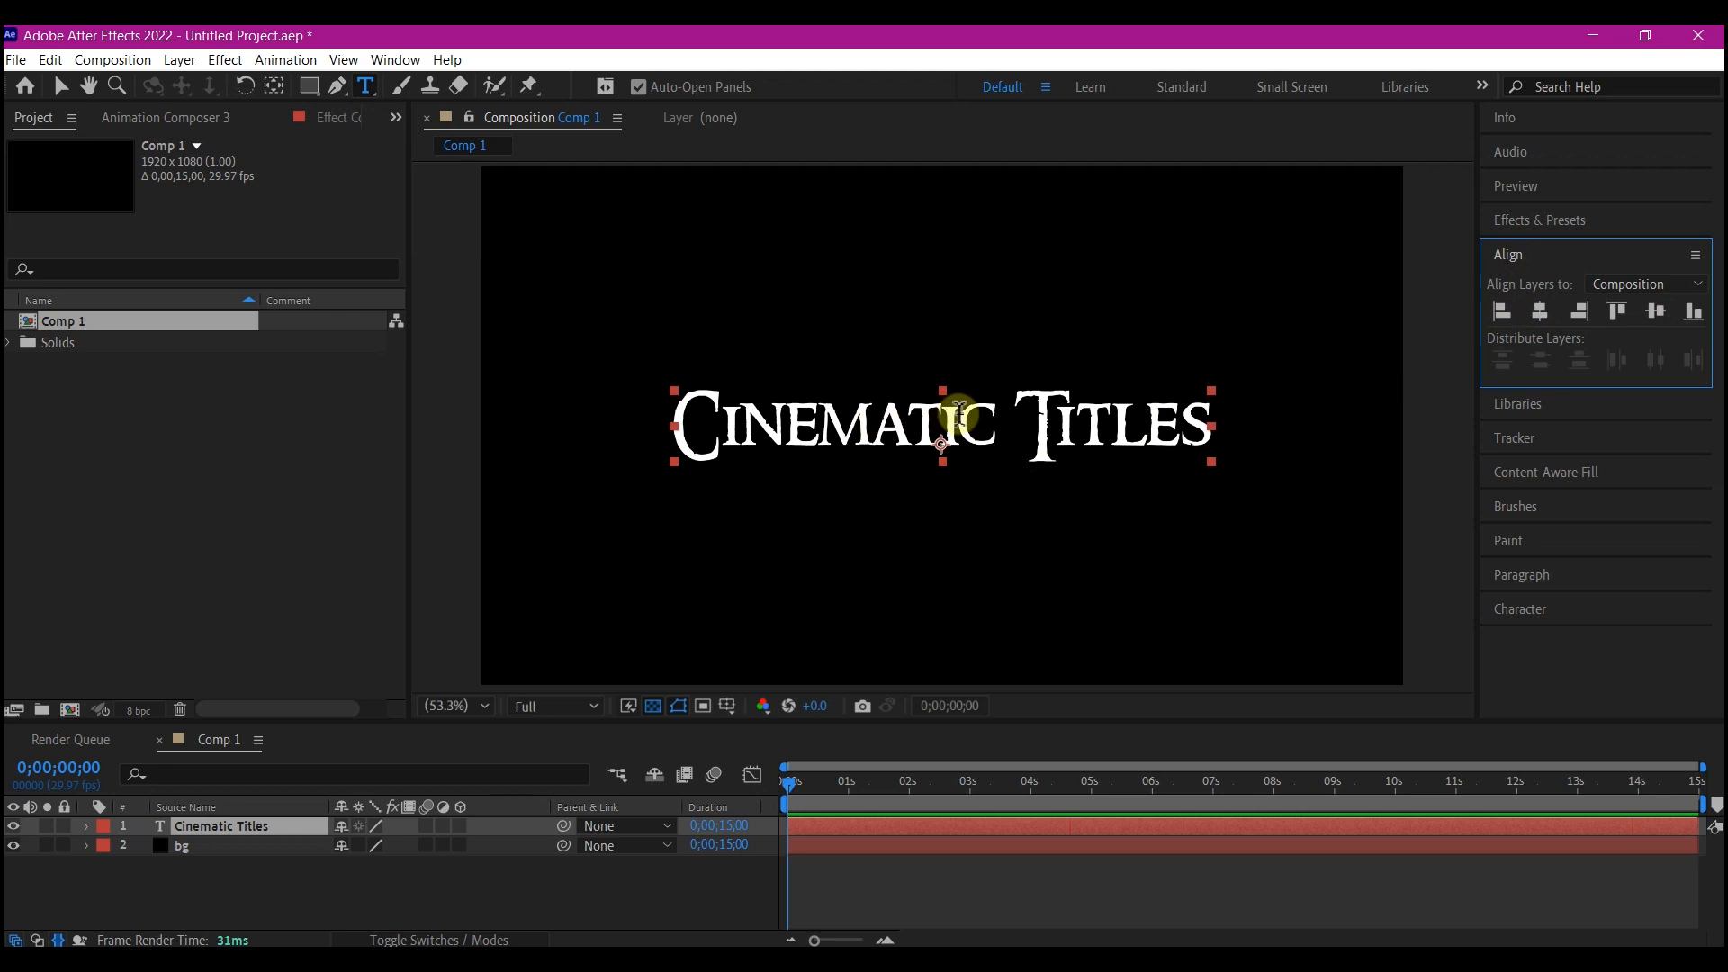
# Step: Enable per-character 3D on the Cinematic Titles layer and add a Rotation animator to its text
pyautogui.click(85, 827)
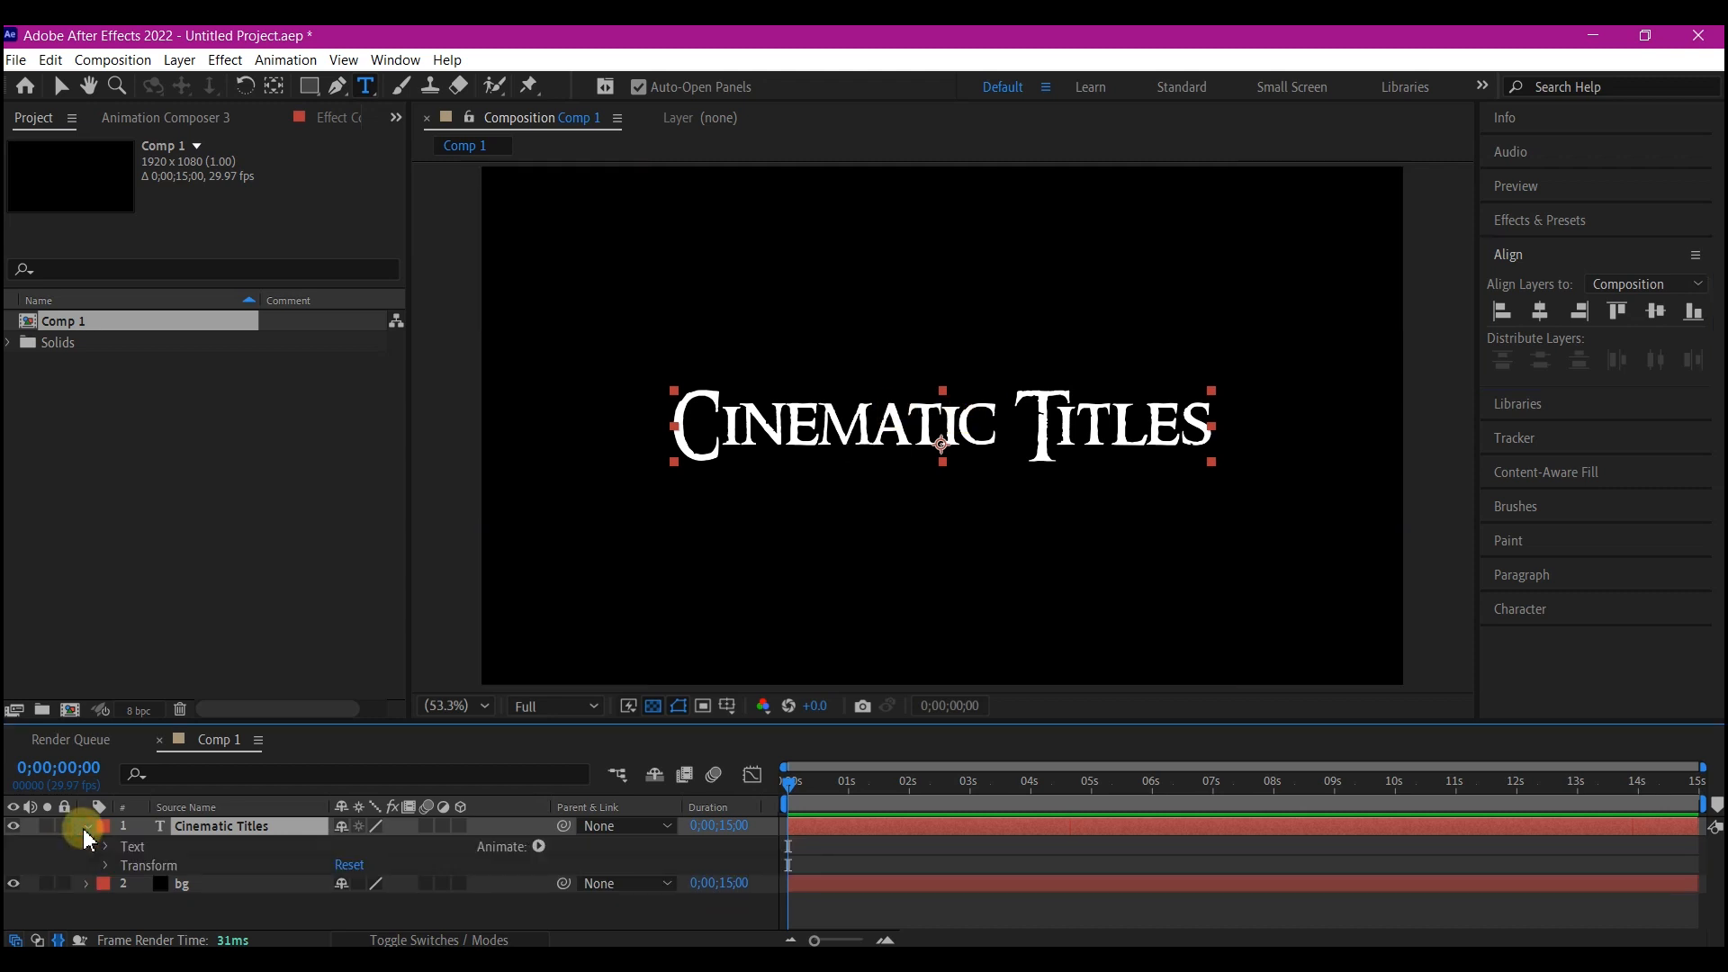
pyautogui.click(539, 846)
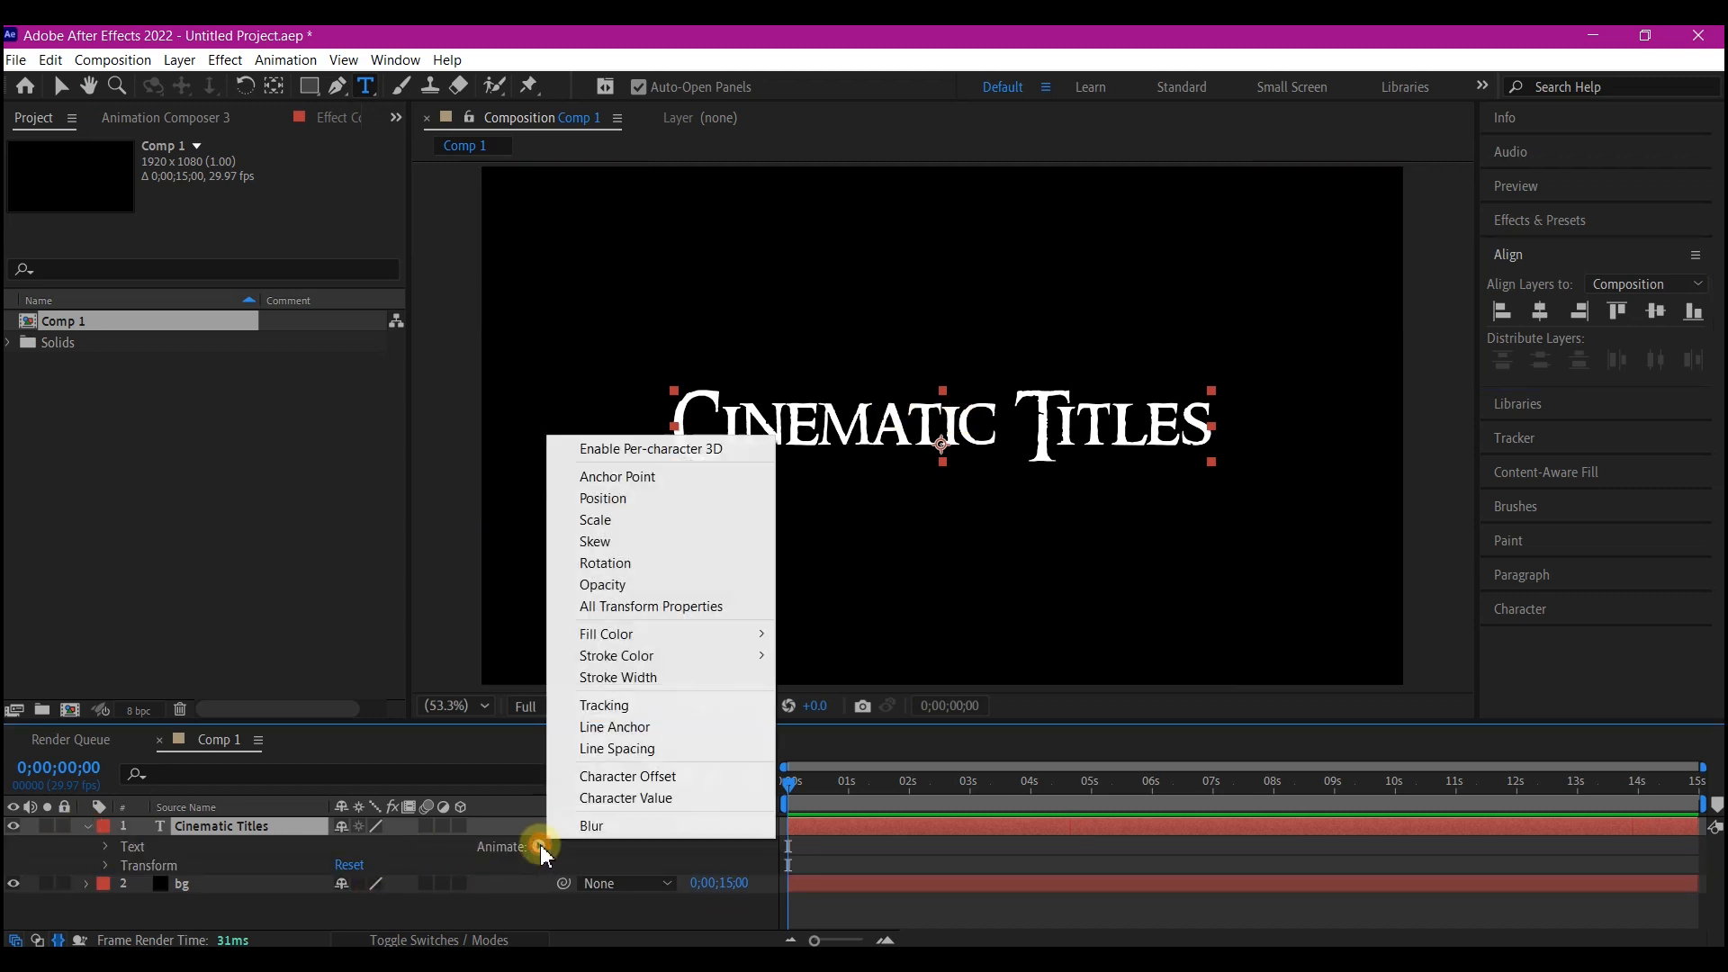
pyautogui.click(631, 451)
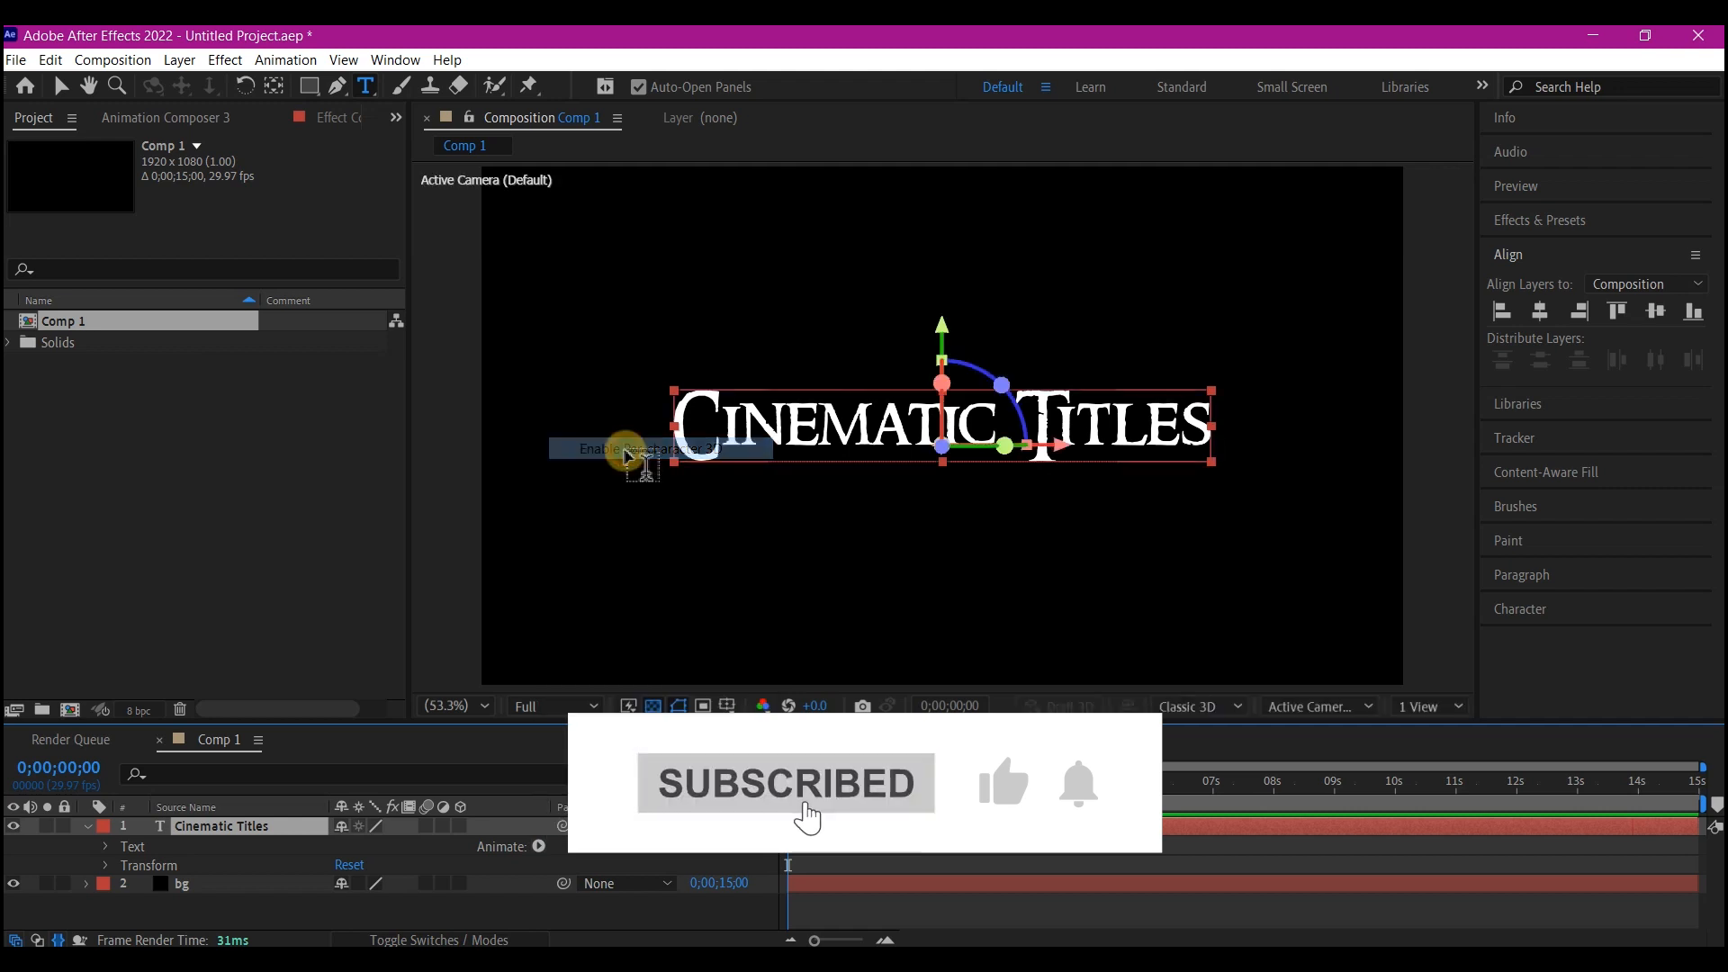
pyautogui.click(539, 846)
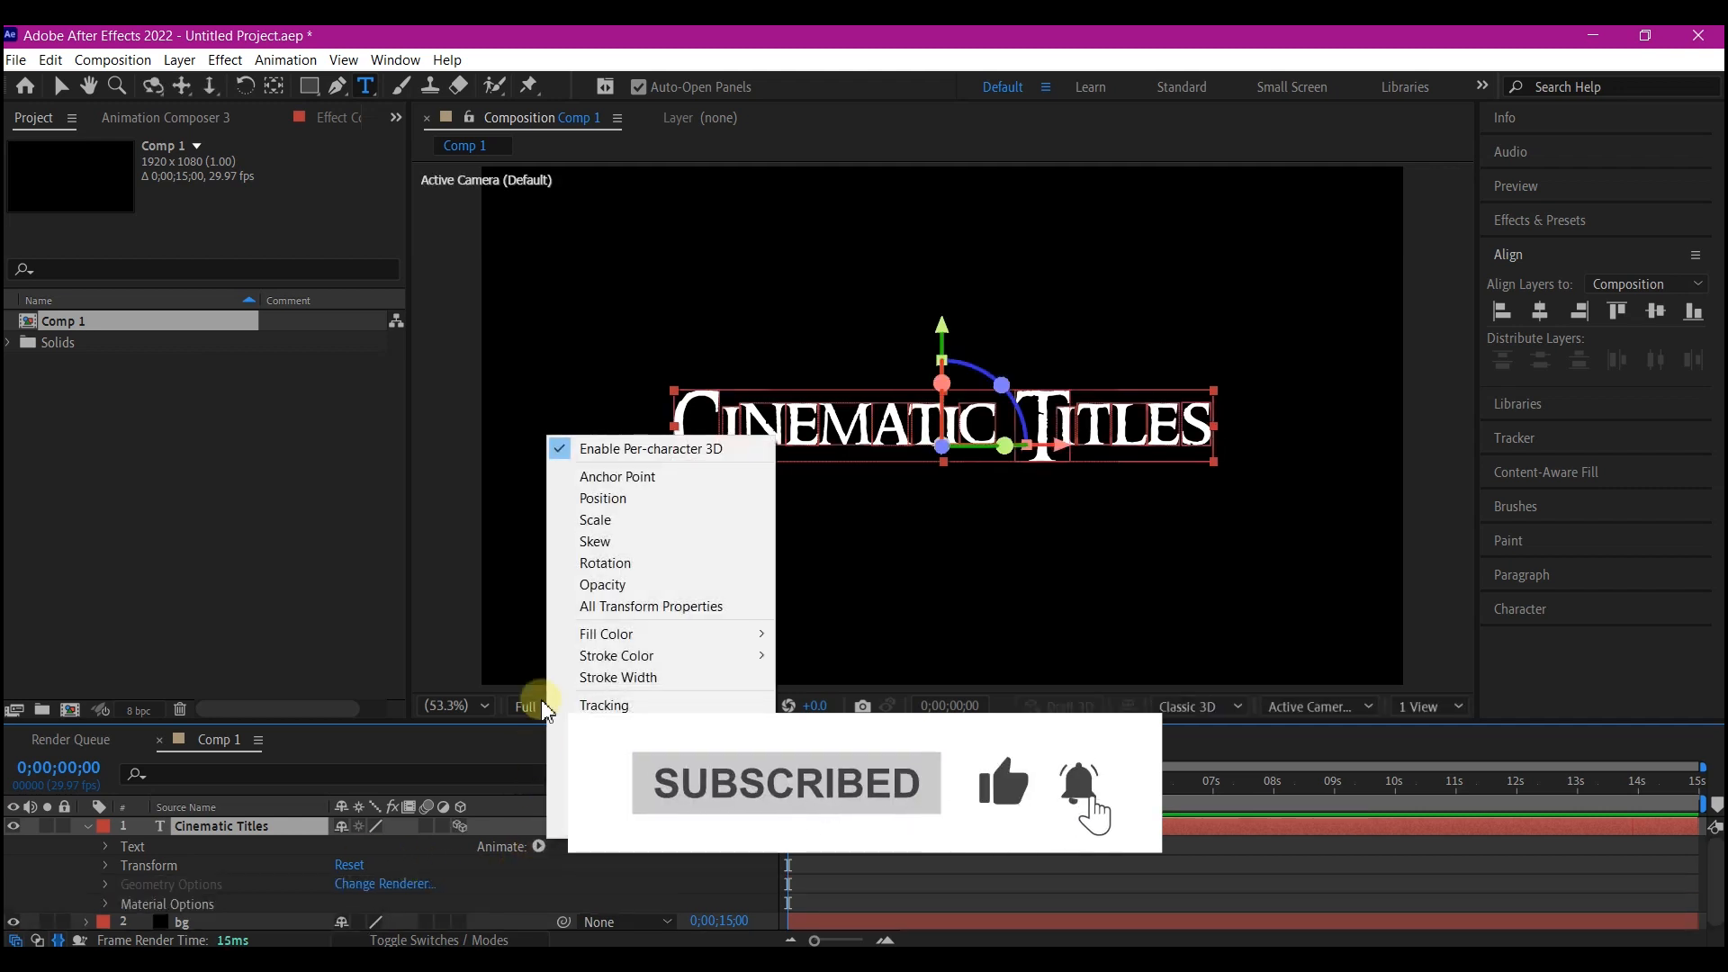
pyautogui.click(628, 565)
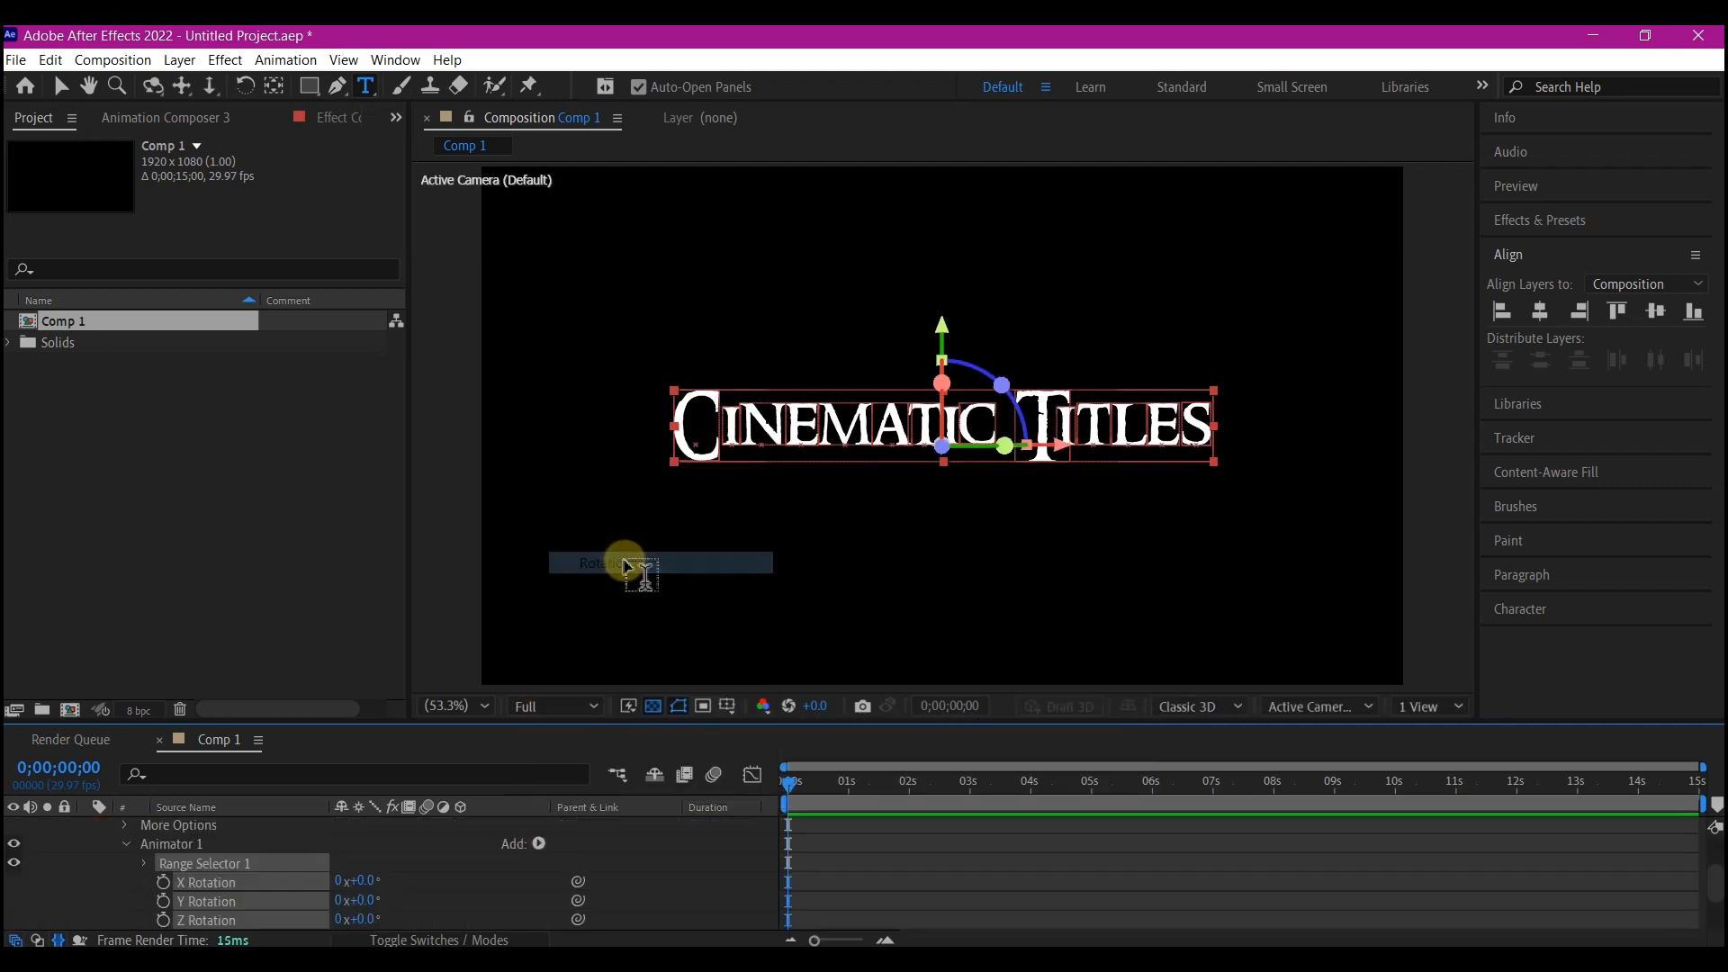
# Step: Keyframe the text animator's Y Rotation at 90° at 0;00;00;00 and 0° at 0;00;02;01
pyautogui.click(911, 780)
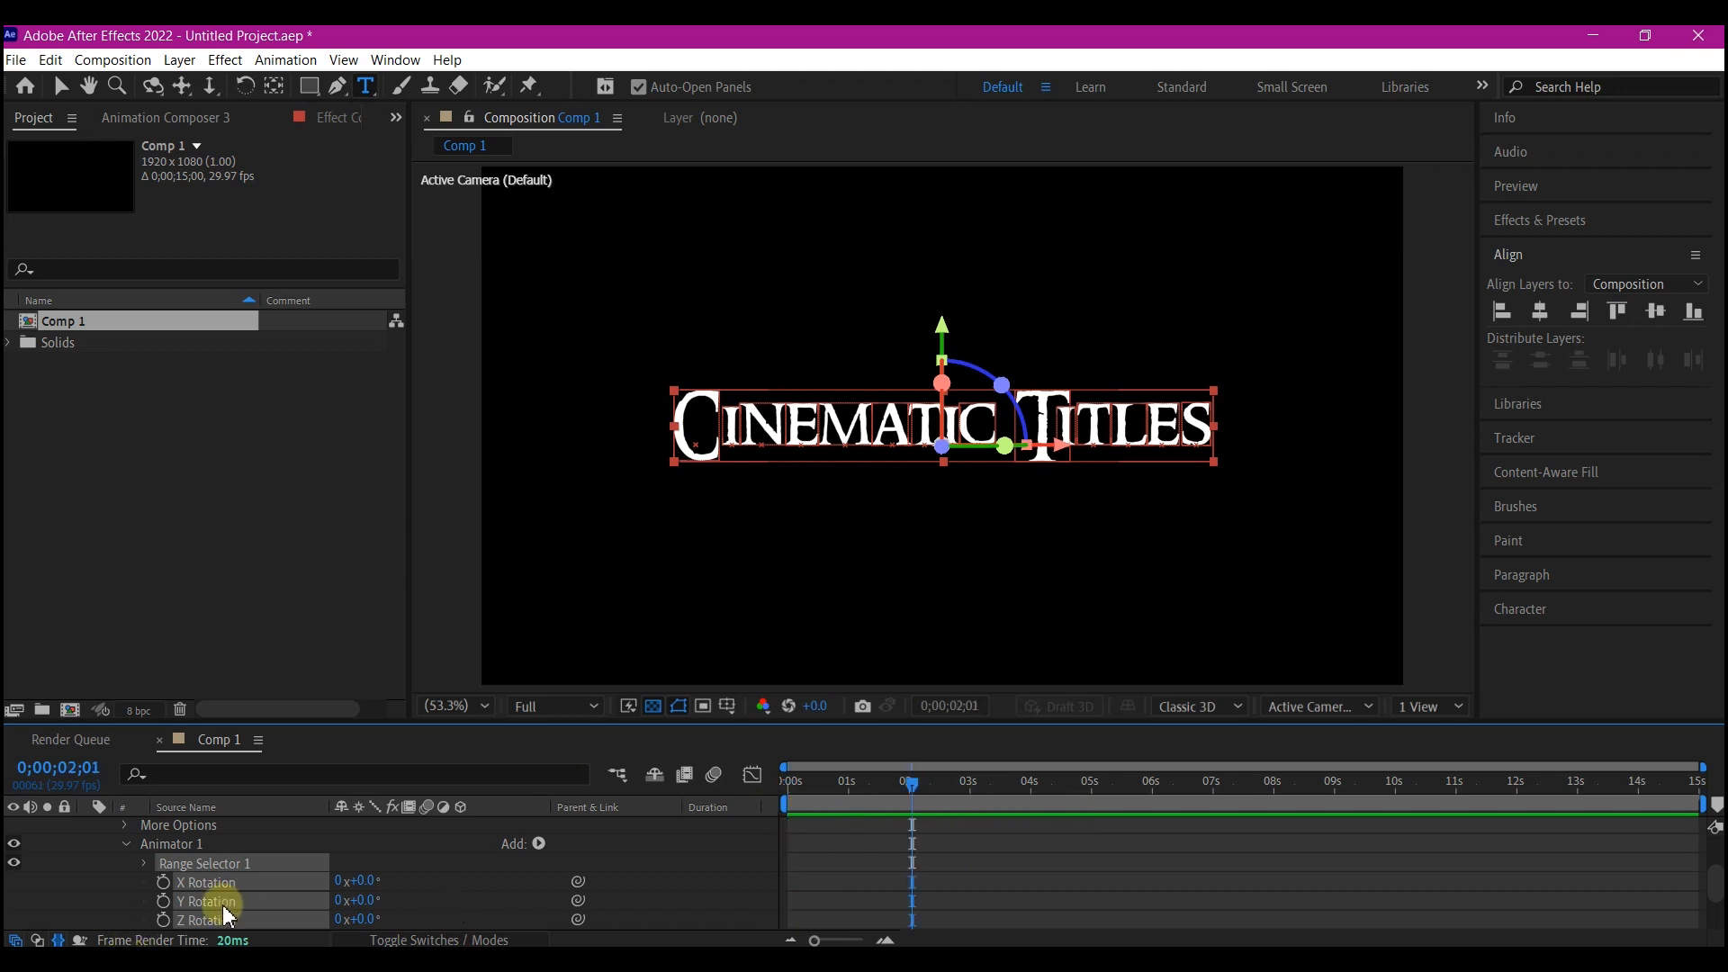
pyautogui.click(163, 901)
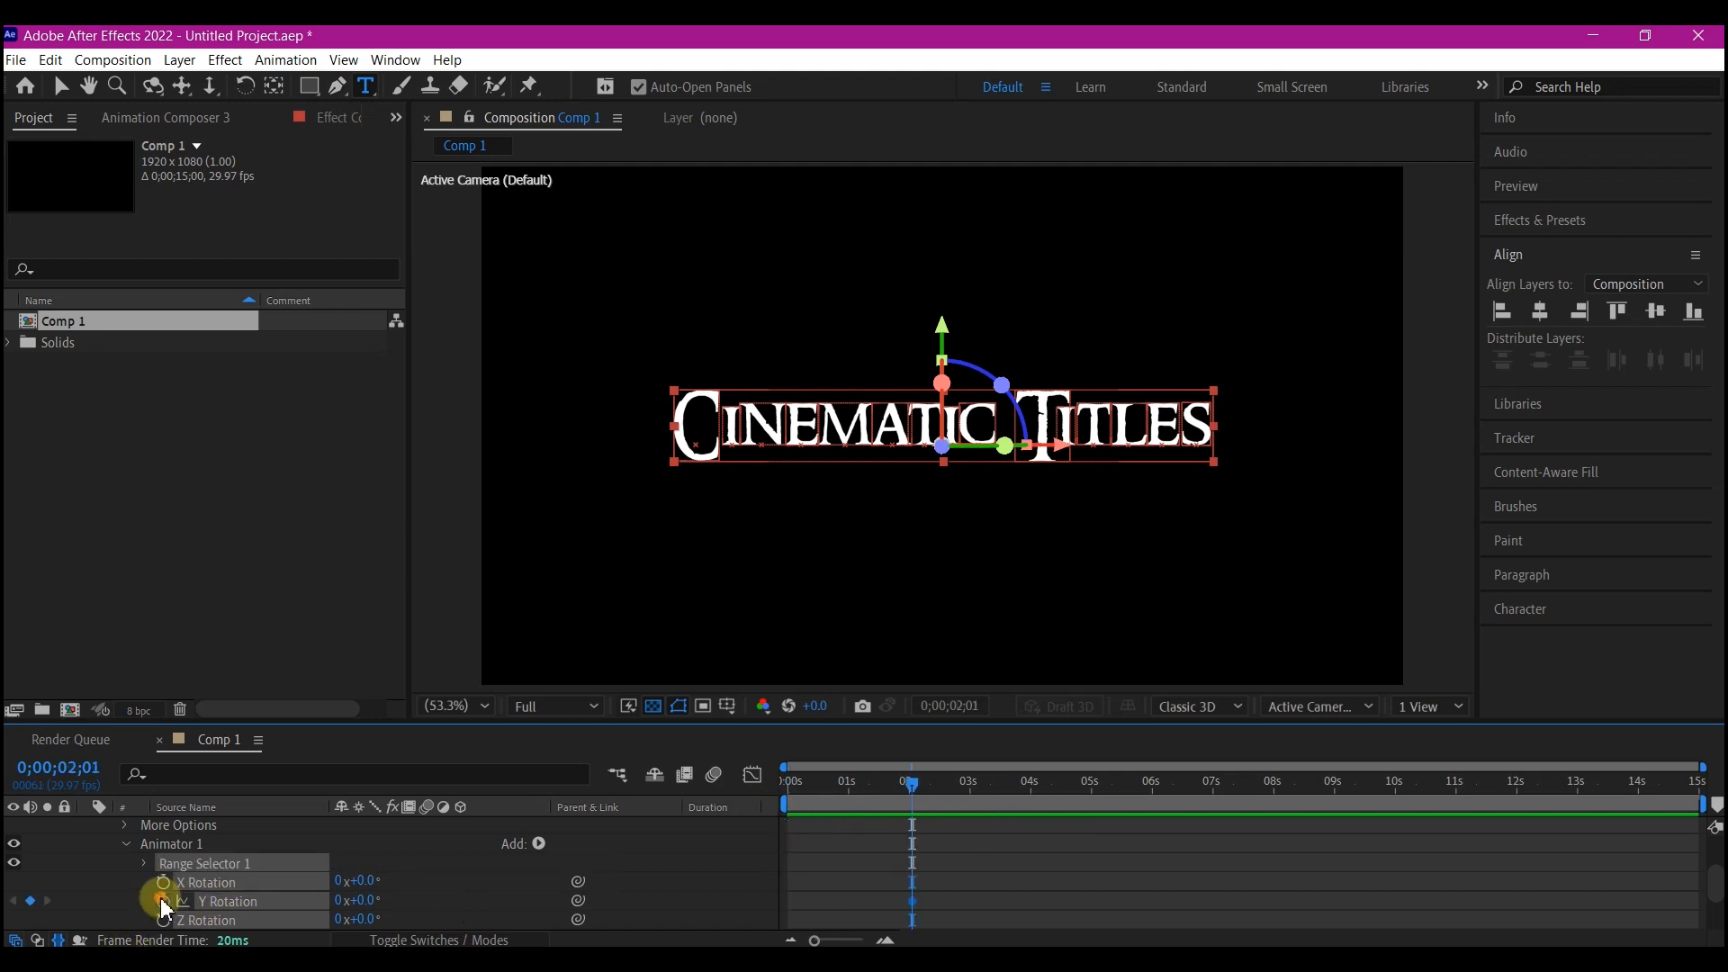
pyautogui.moveTo(825, 788); pyautogui.dragTo(780, 790)
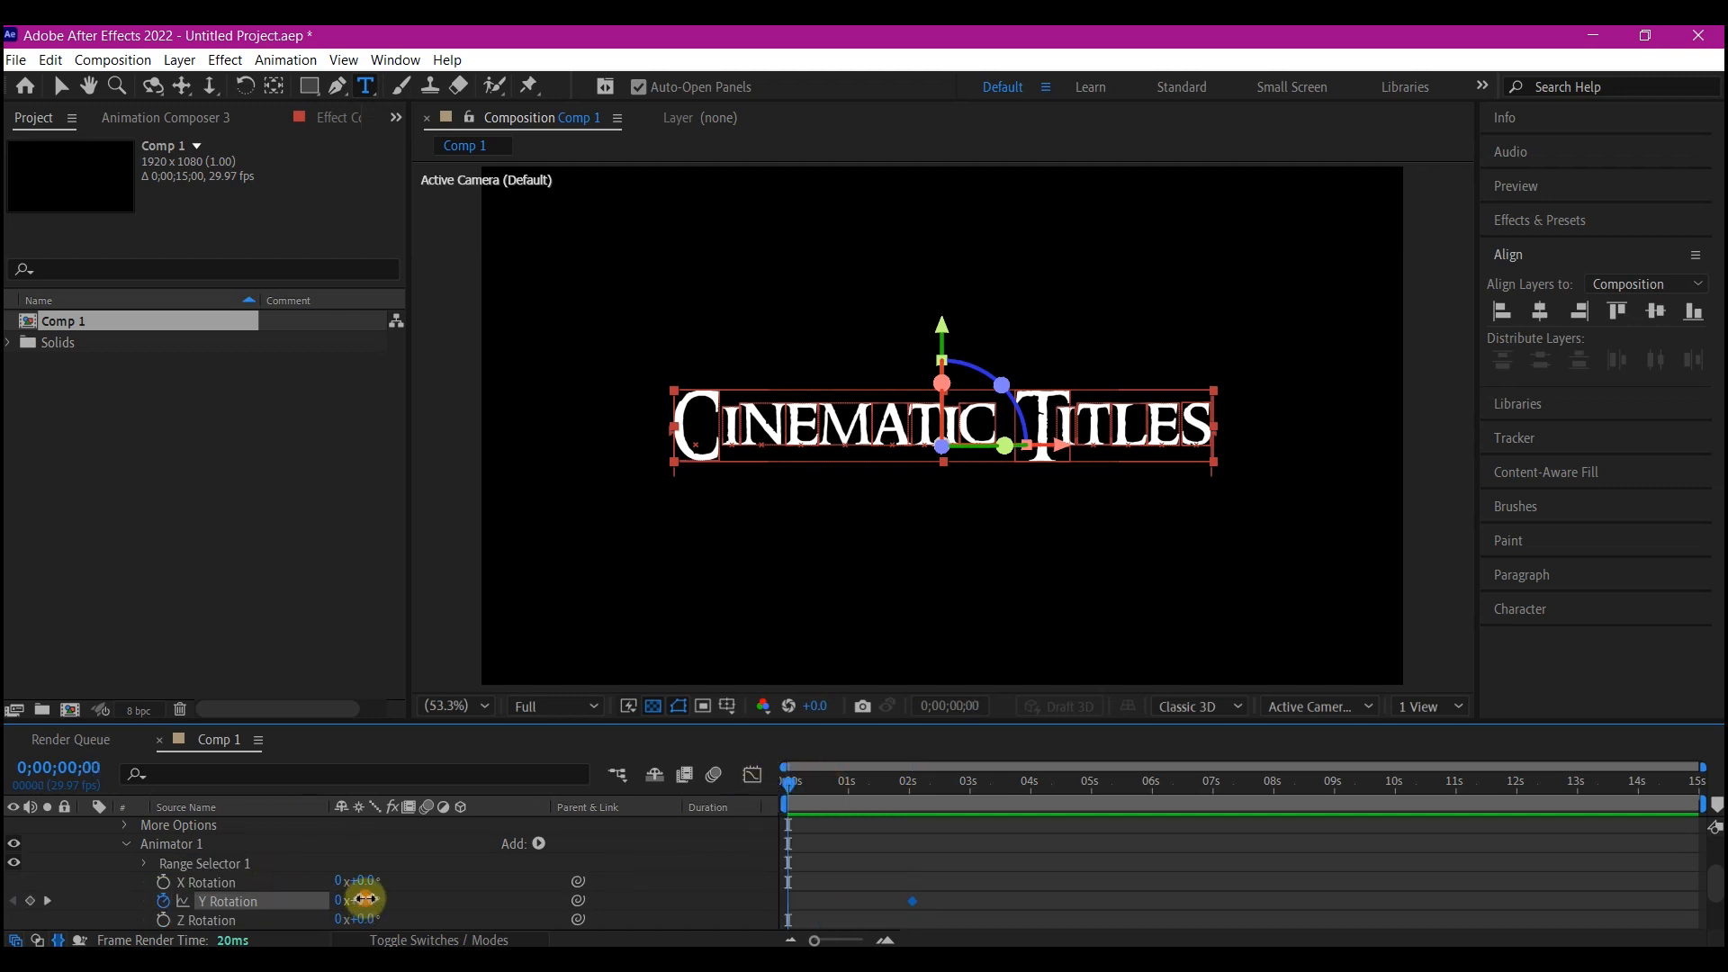
pyautogui.write('90')
pyautogui.press('Return')
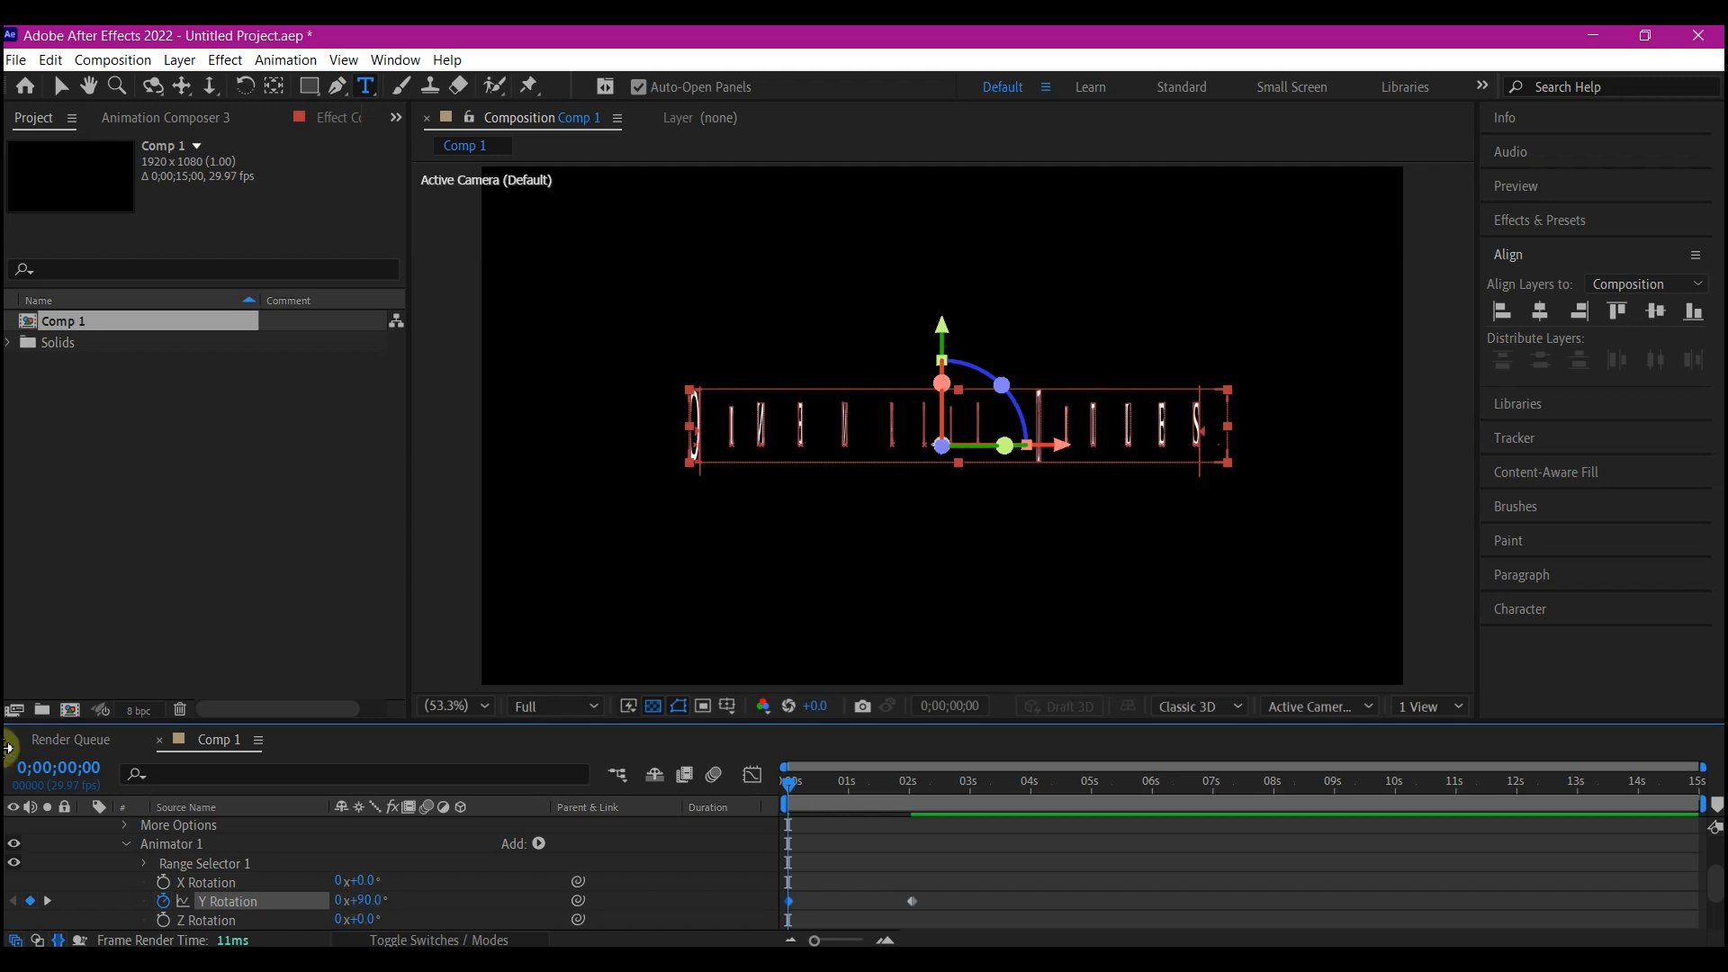
# Step: Add the Tracking property to the title's existing text animator
pyautogui.scroll(3, 558, 875)
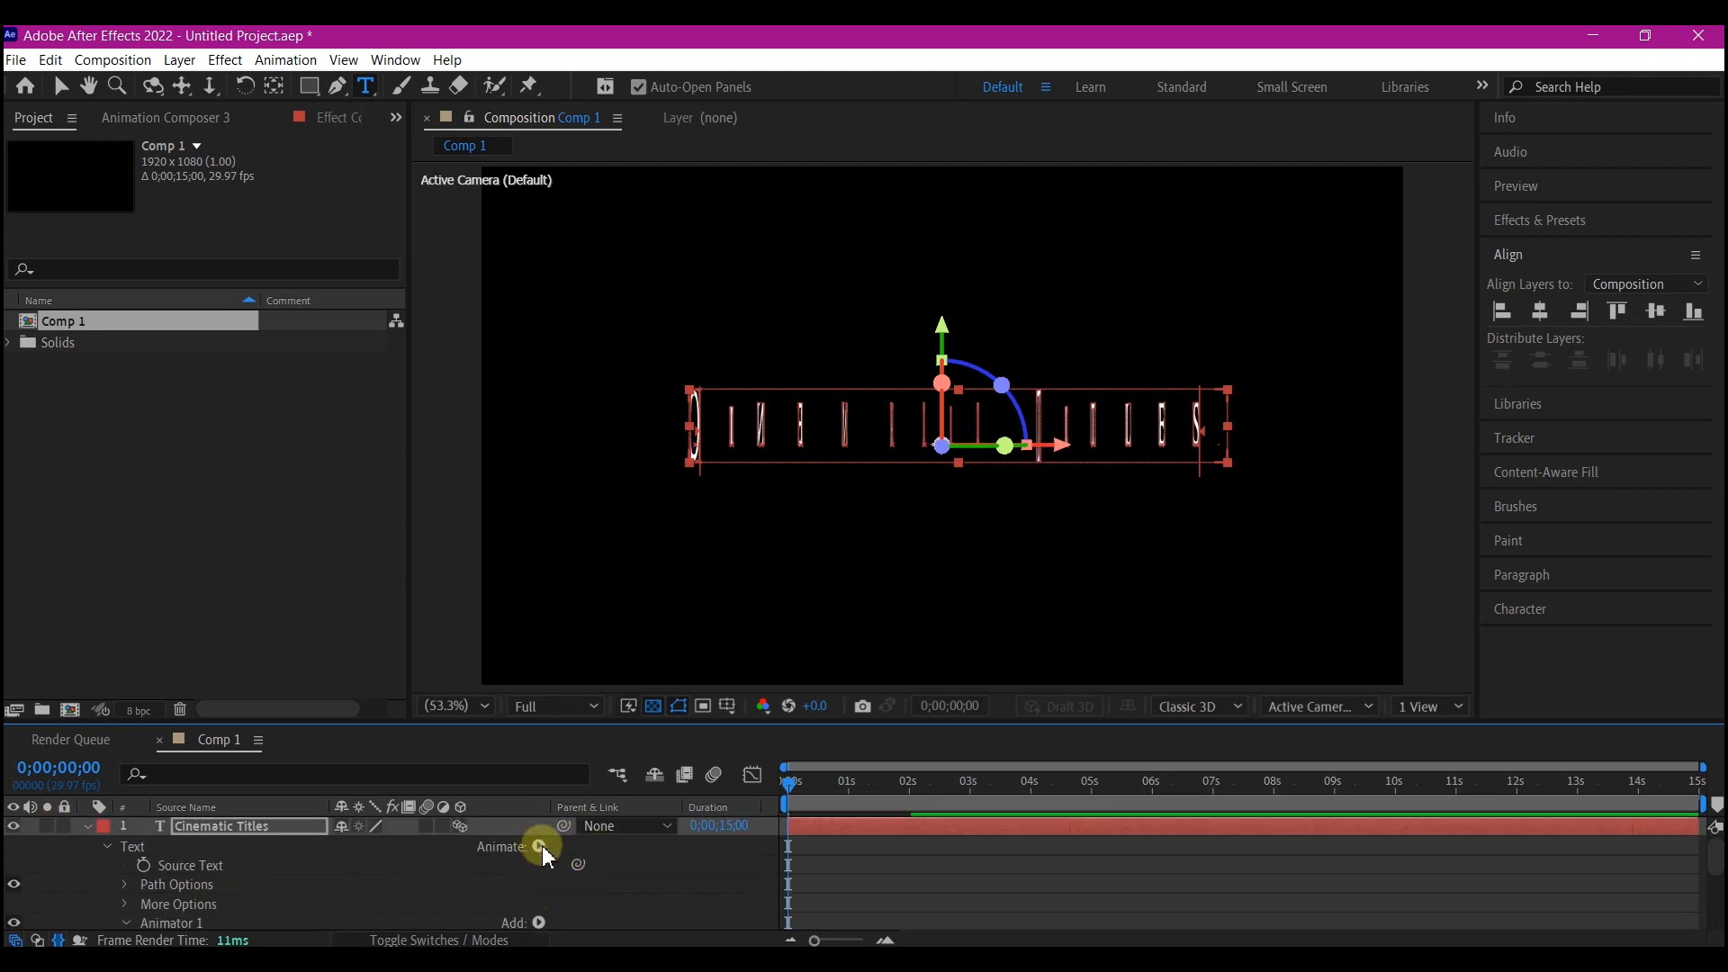
pyautogui.click(539, 846)
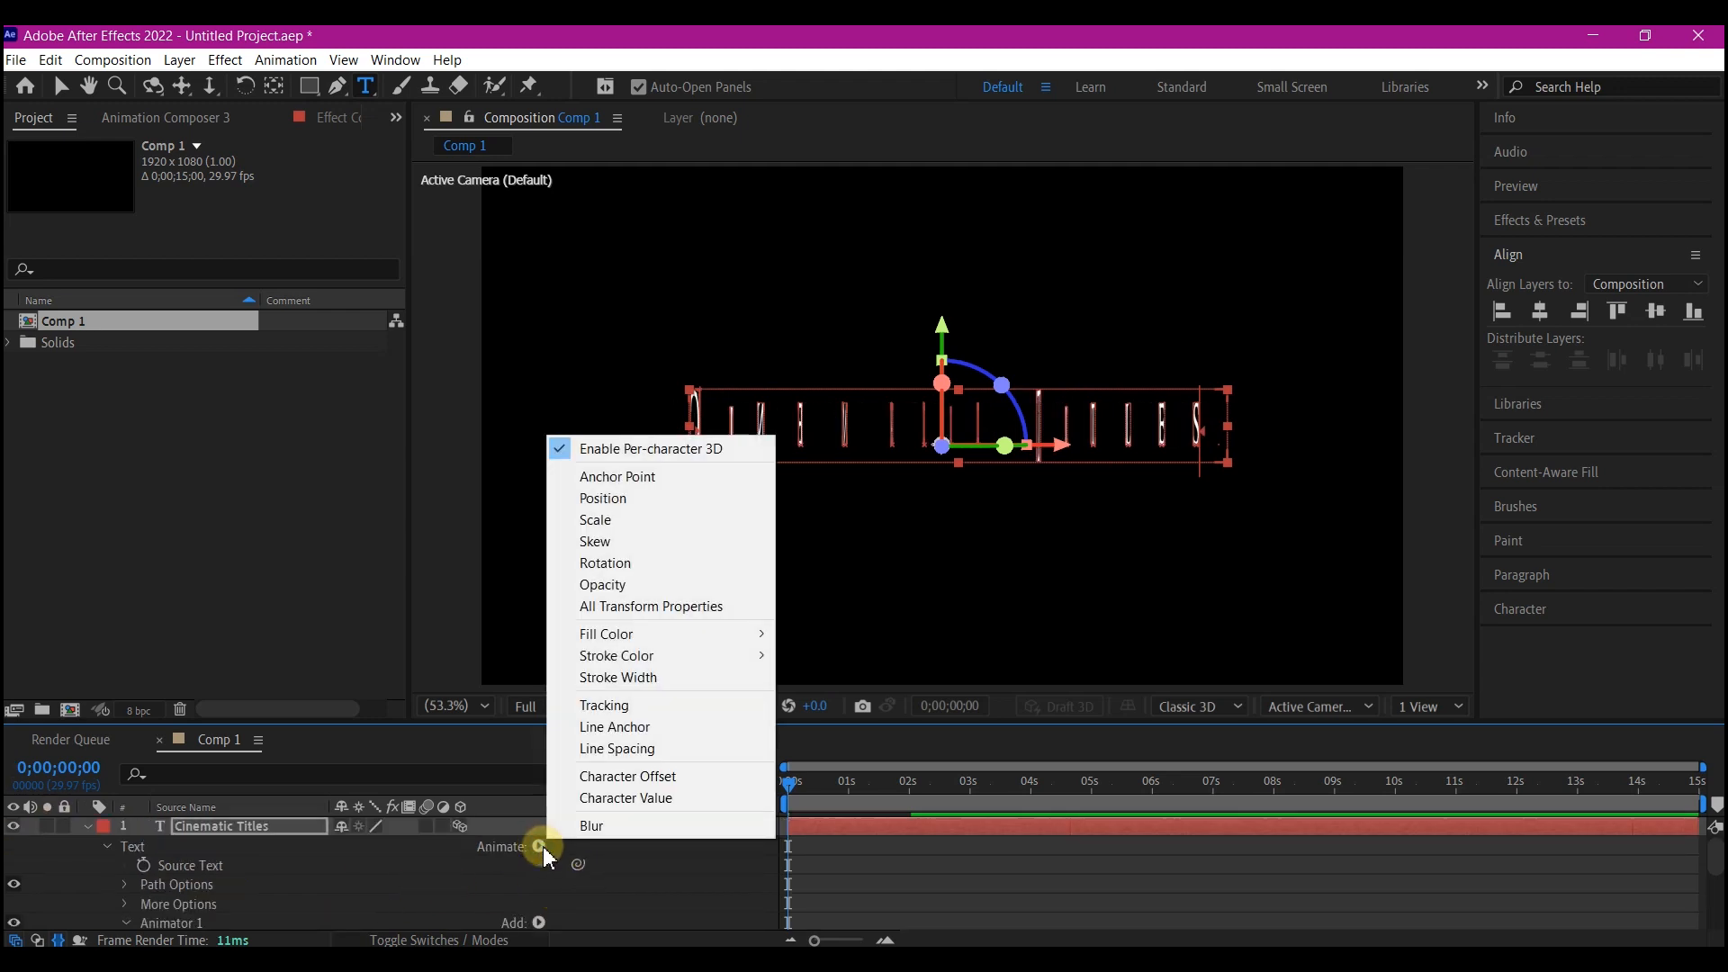
pyautogui.click(627, 706)
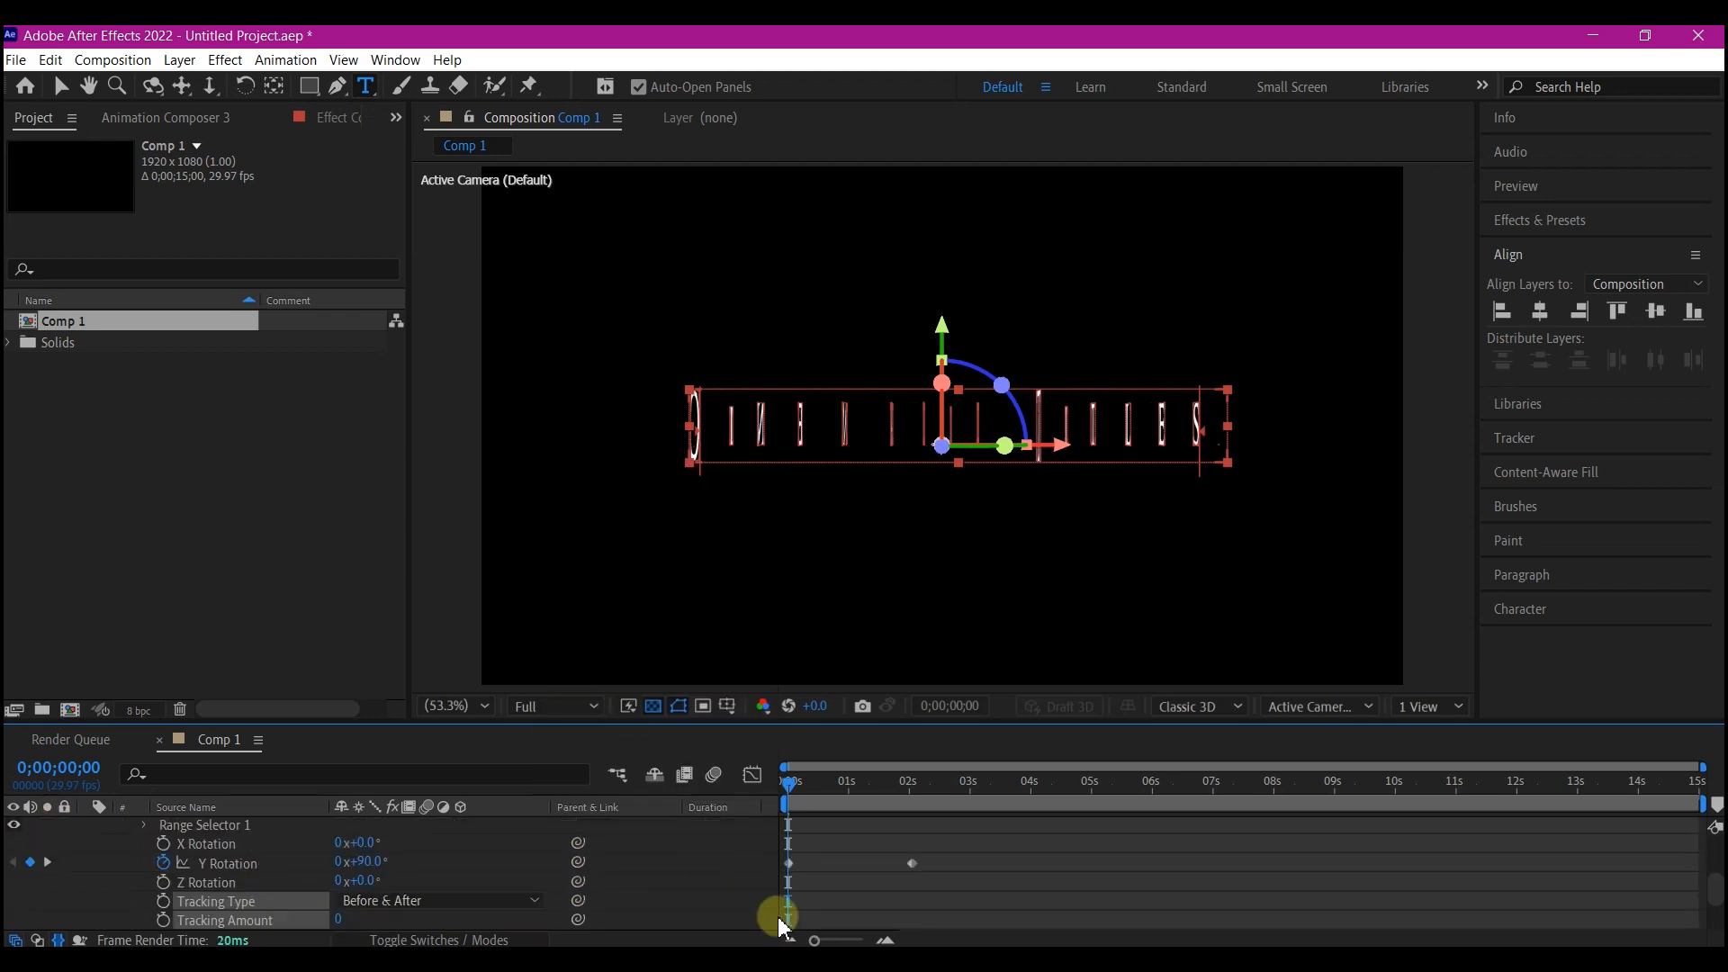
# Step: Keyframe the text animator's Tracking Amount at 70 at 0;00;00;00 and 0 at 0;00;02;01
pyautogui.click(910, 781)
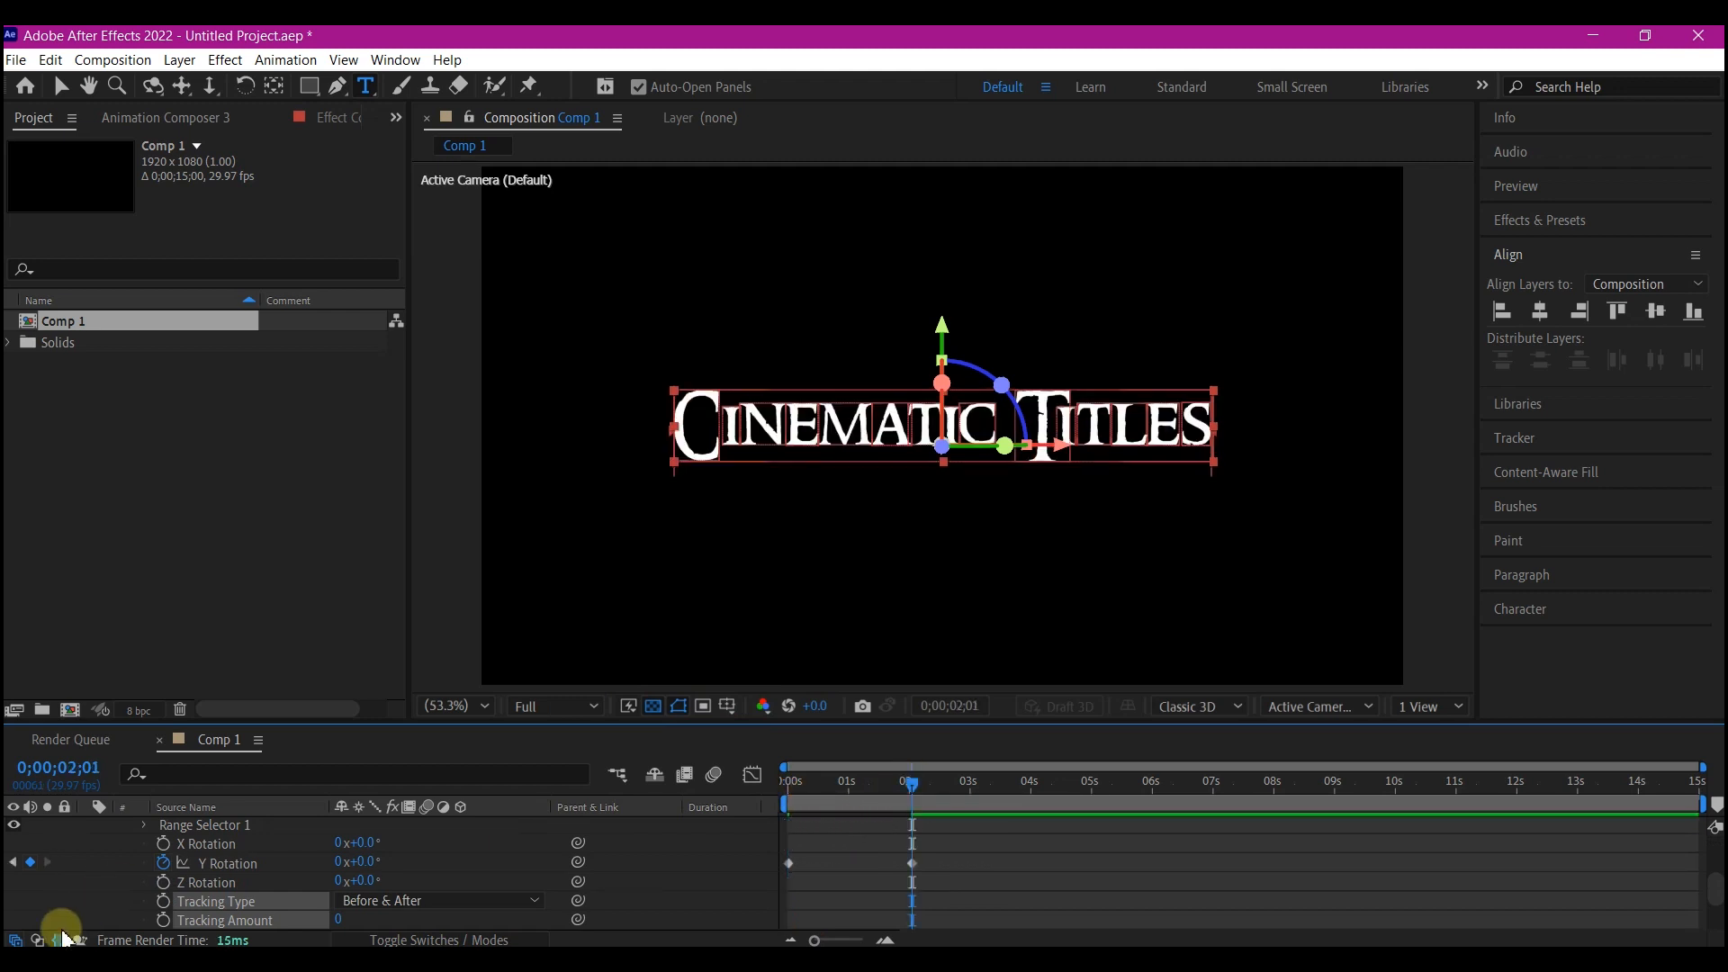
pyautogui.scroll(-2, 126, 905)
pyautogui.click(126, 903)
pyautogui.scroll(2, 123, 881)
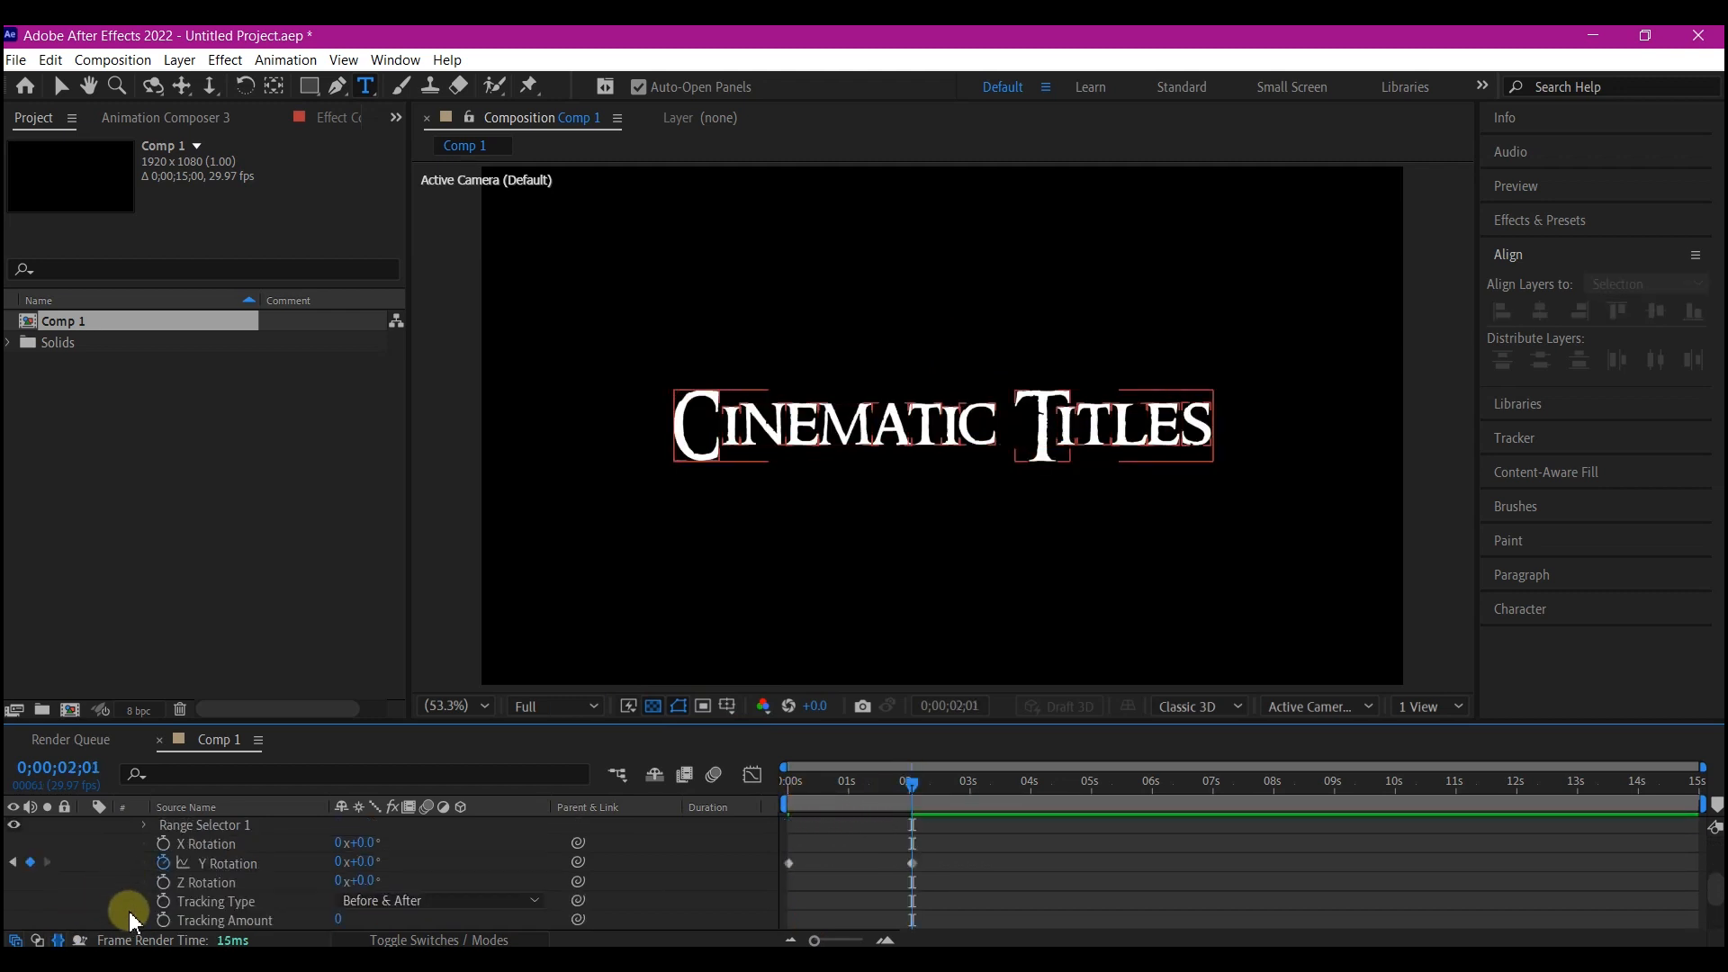
pyautogui.click(163, 920)
pyautogui.moveTo(835, 785); pyautogui.dragTo(789, 785)
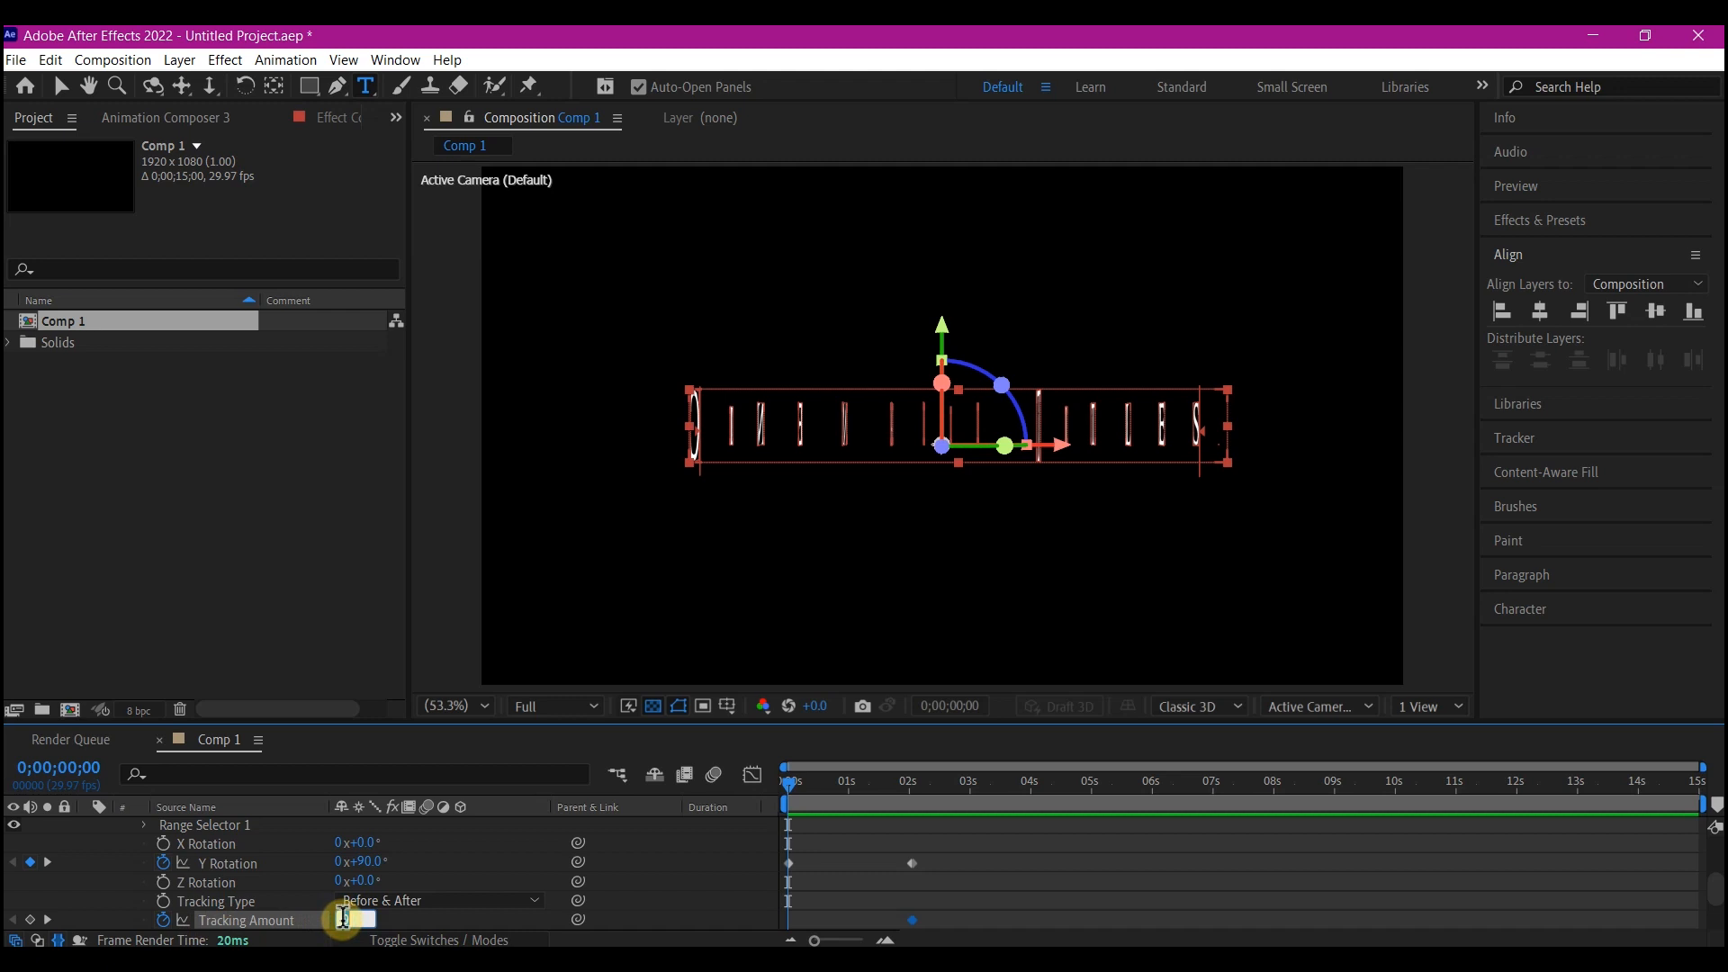
pyautogui.write('70')
pyautogui.press('Return')
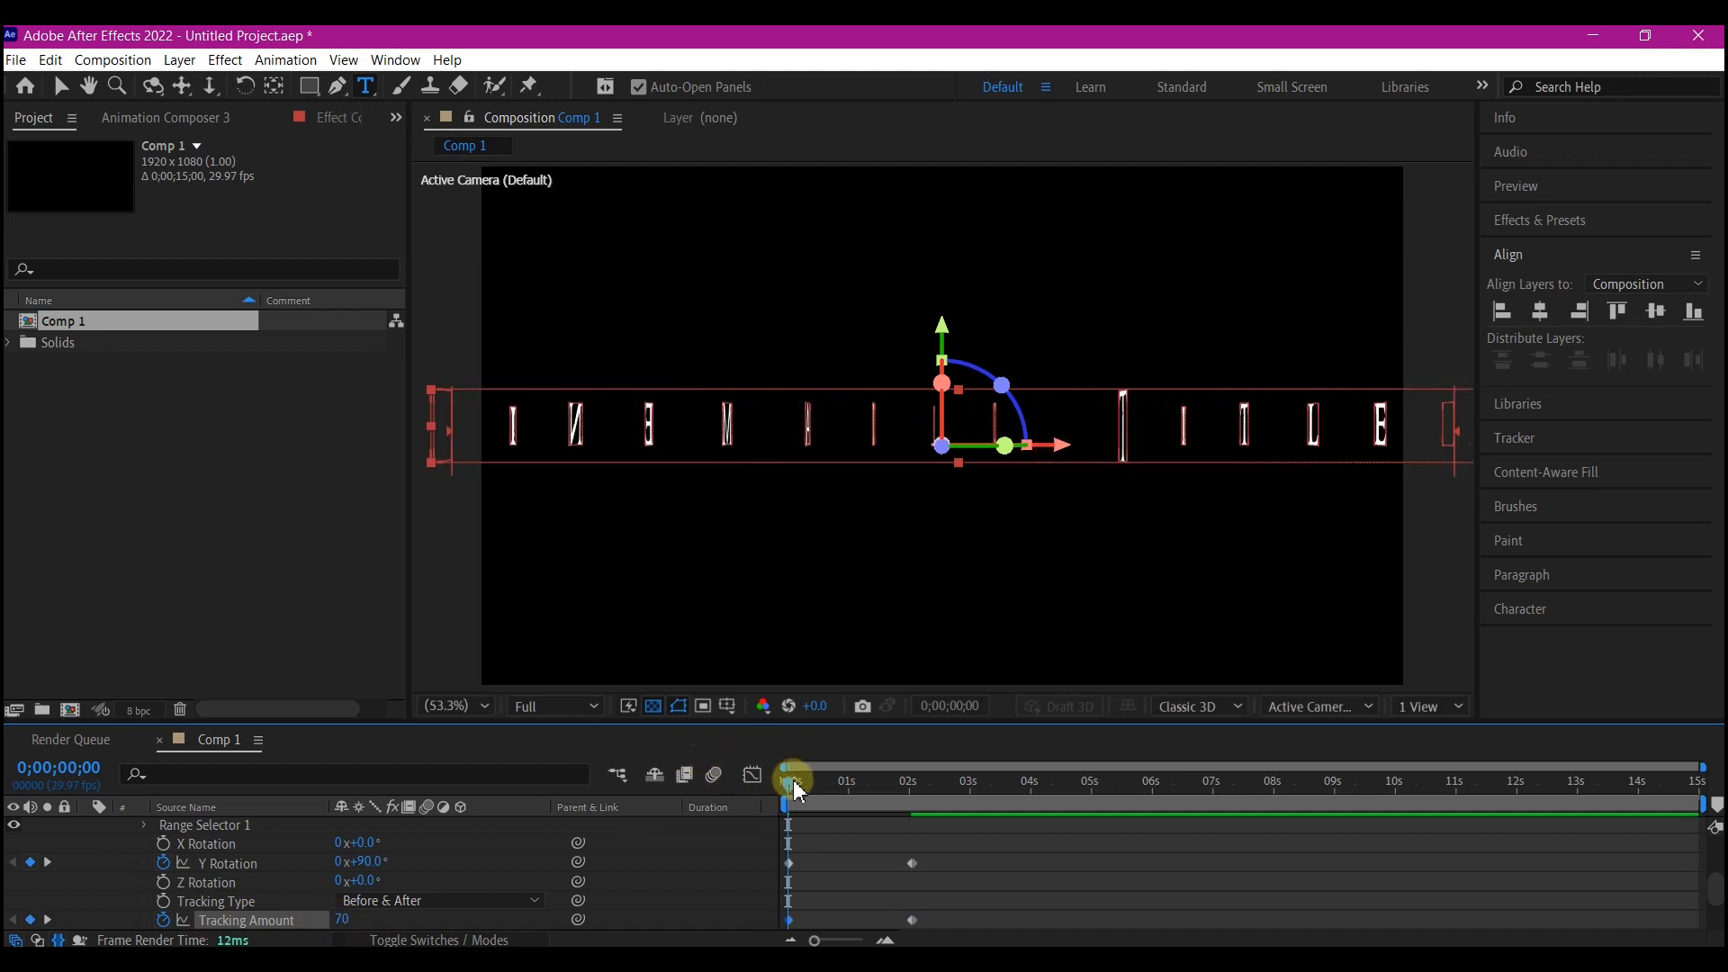
# Step: Pre-compose the Cinematic Titles layer into a new composition named titleHolder, moving all attributes into it
pyautogui.moveTo(793, 779); pyautogui.dragTo(944, 828)
pyautogui.scroll(3, 162, 888)
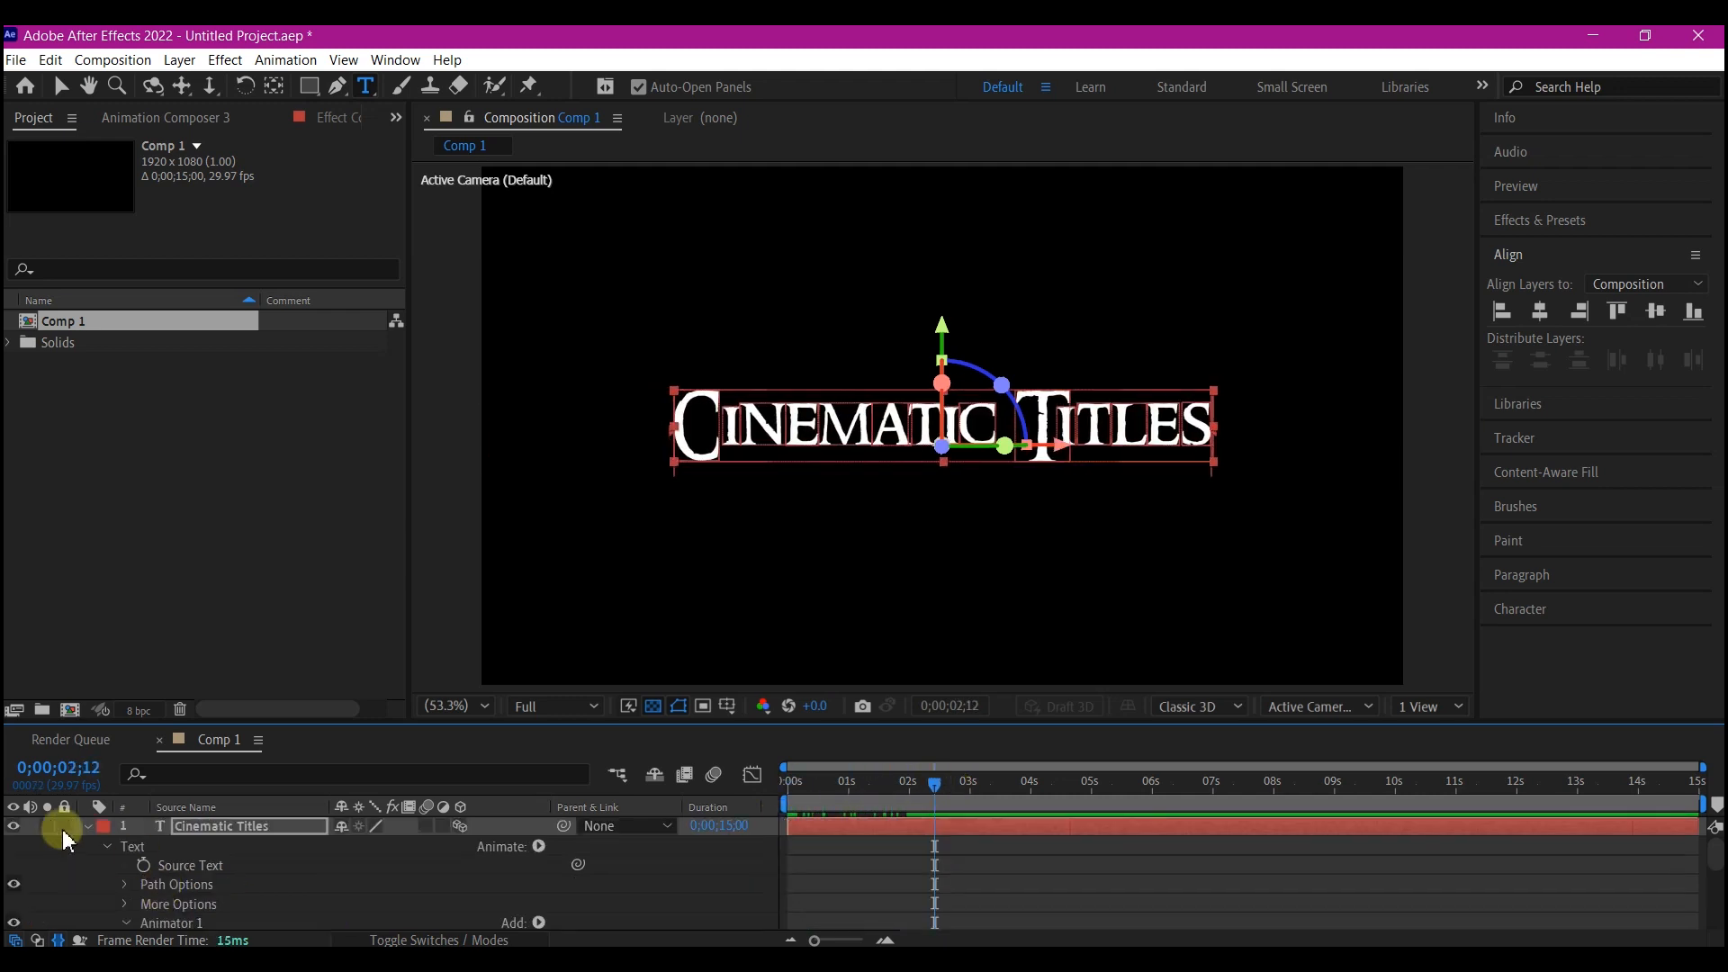
pyautogui.click(85, 827)
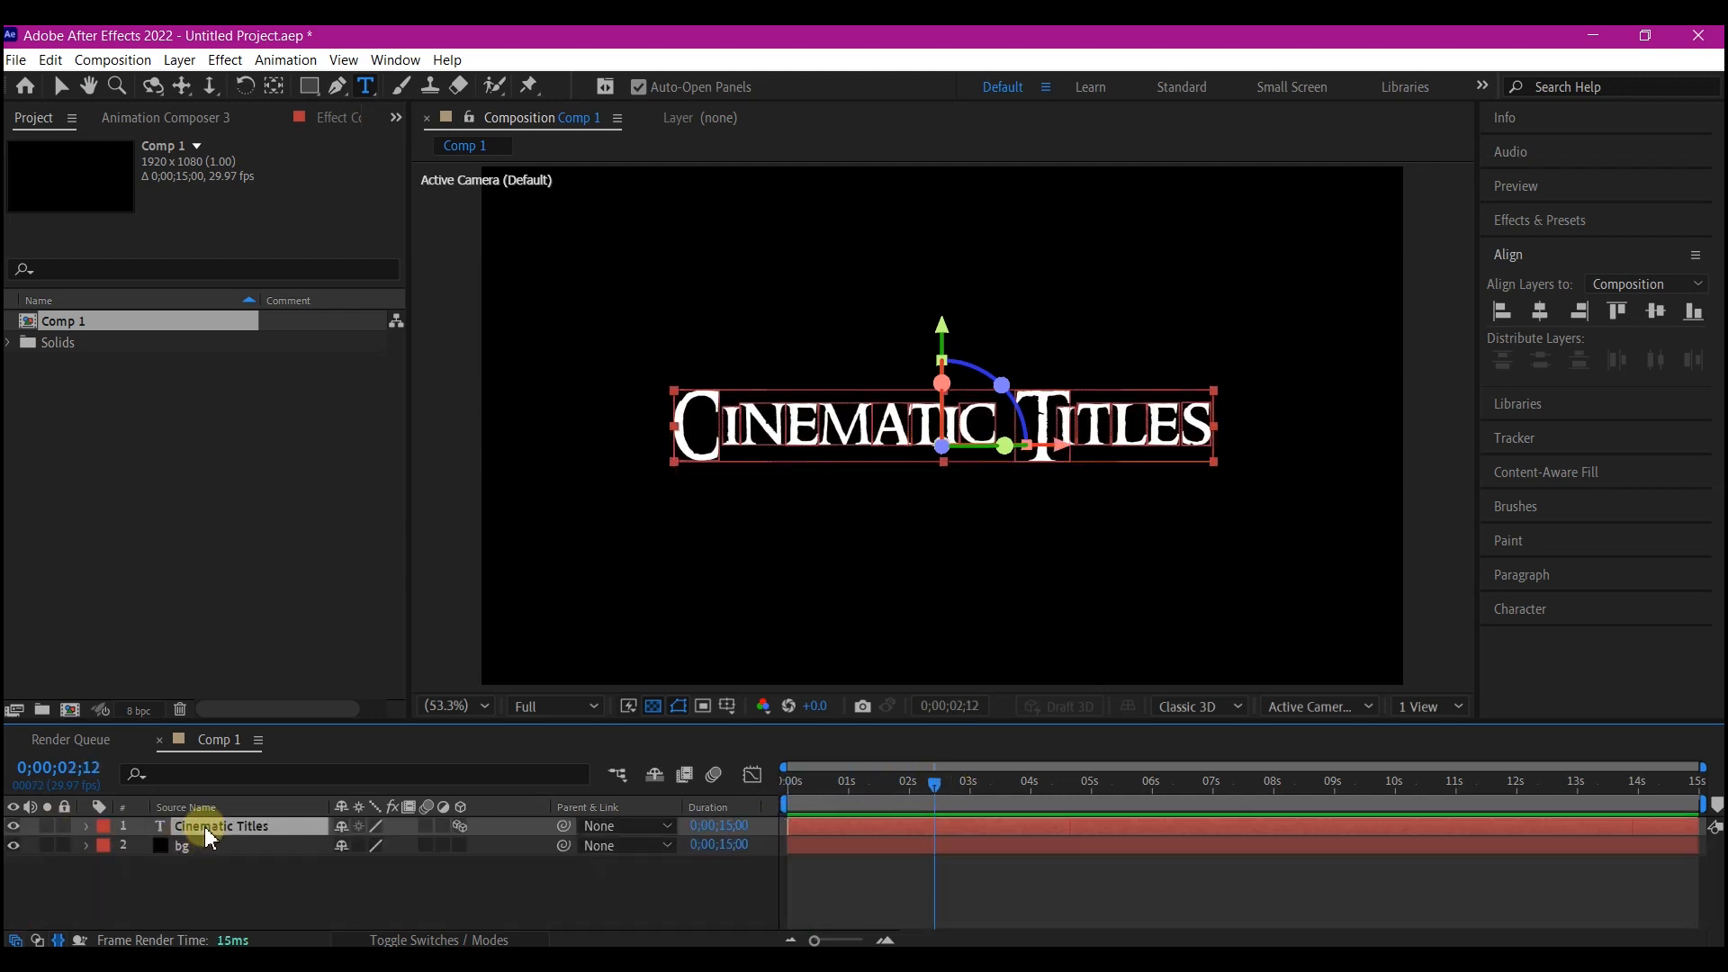
pyautogui.hotkey('ctrl', 'shift', 'c')
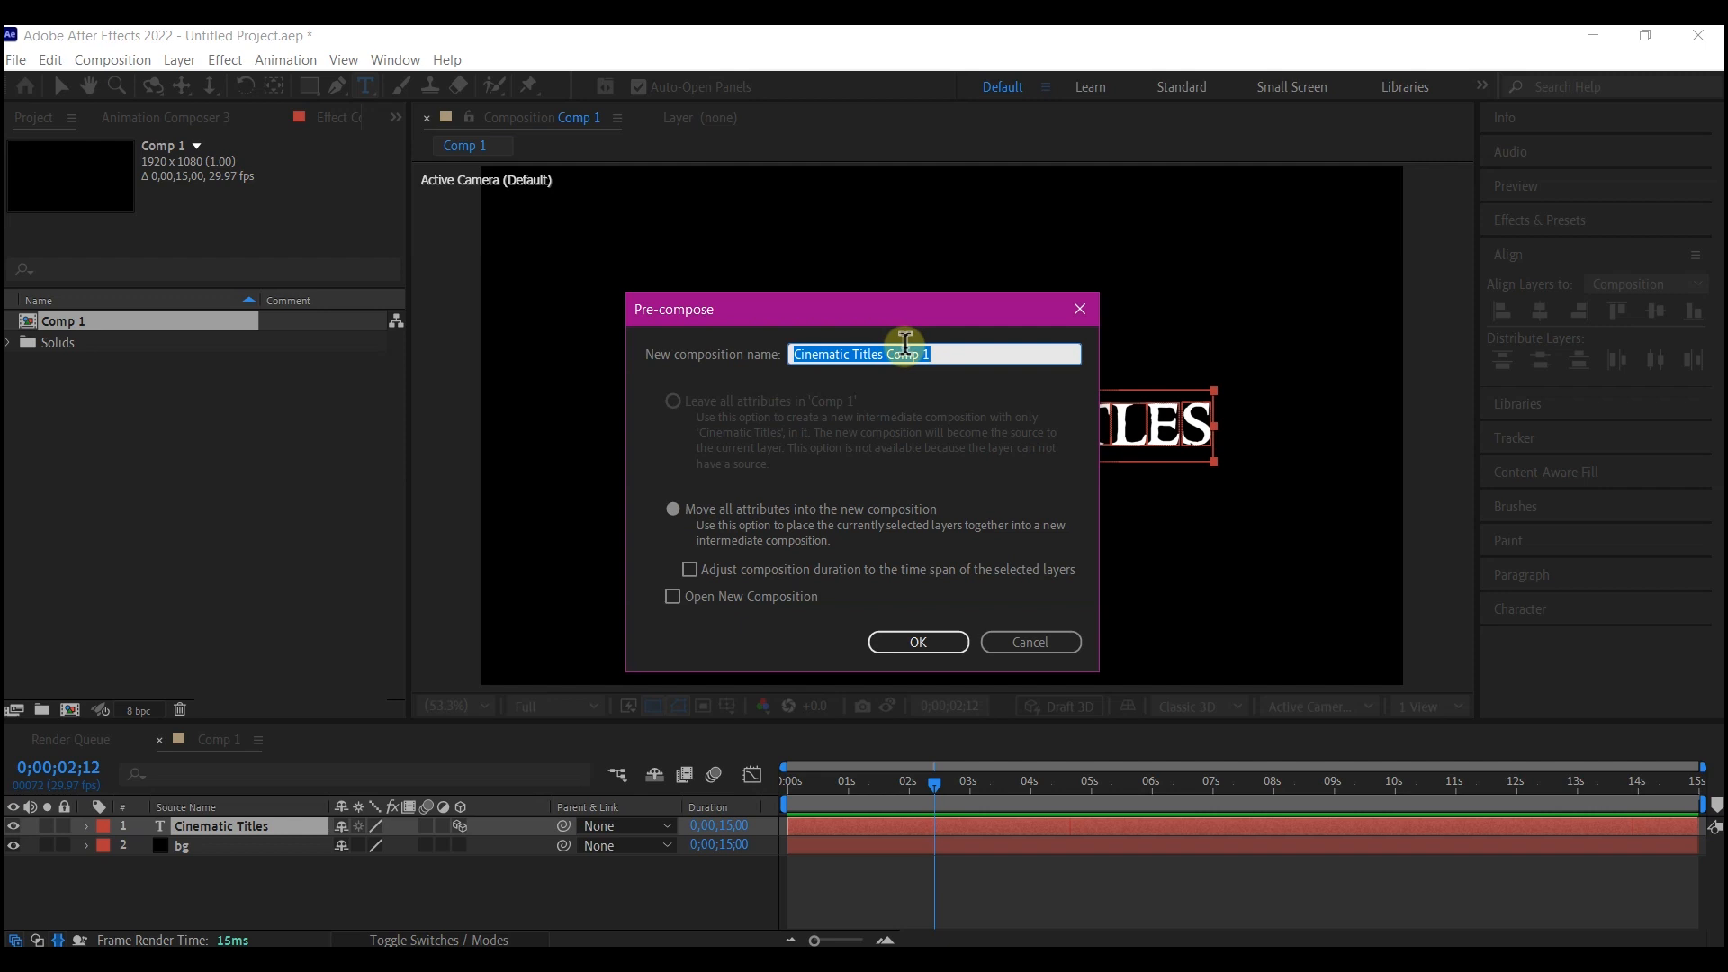
pyautogui.click(939, 650)
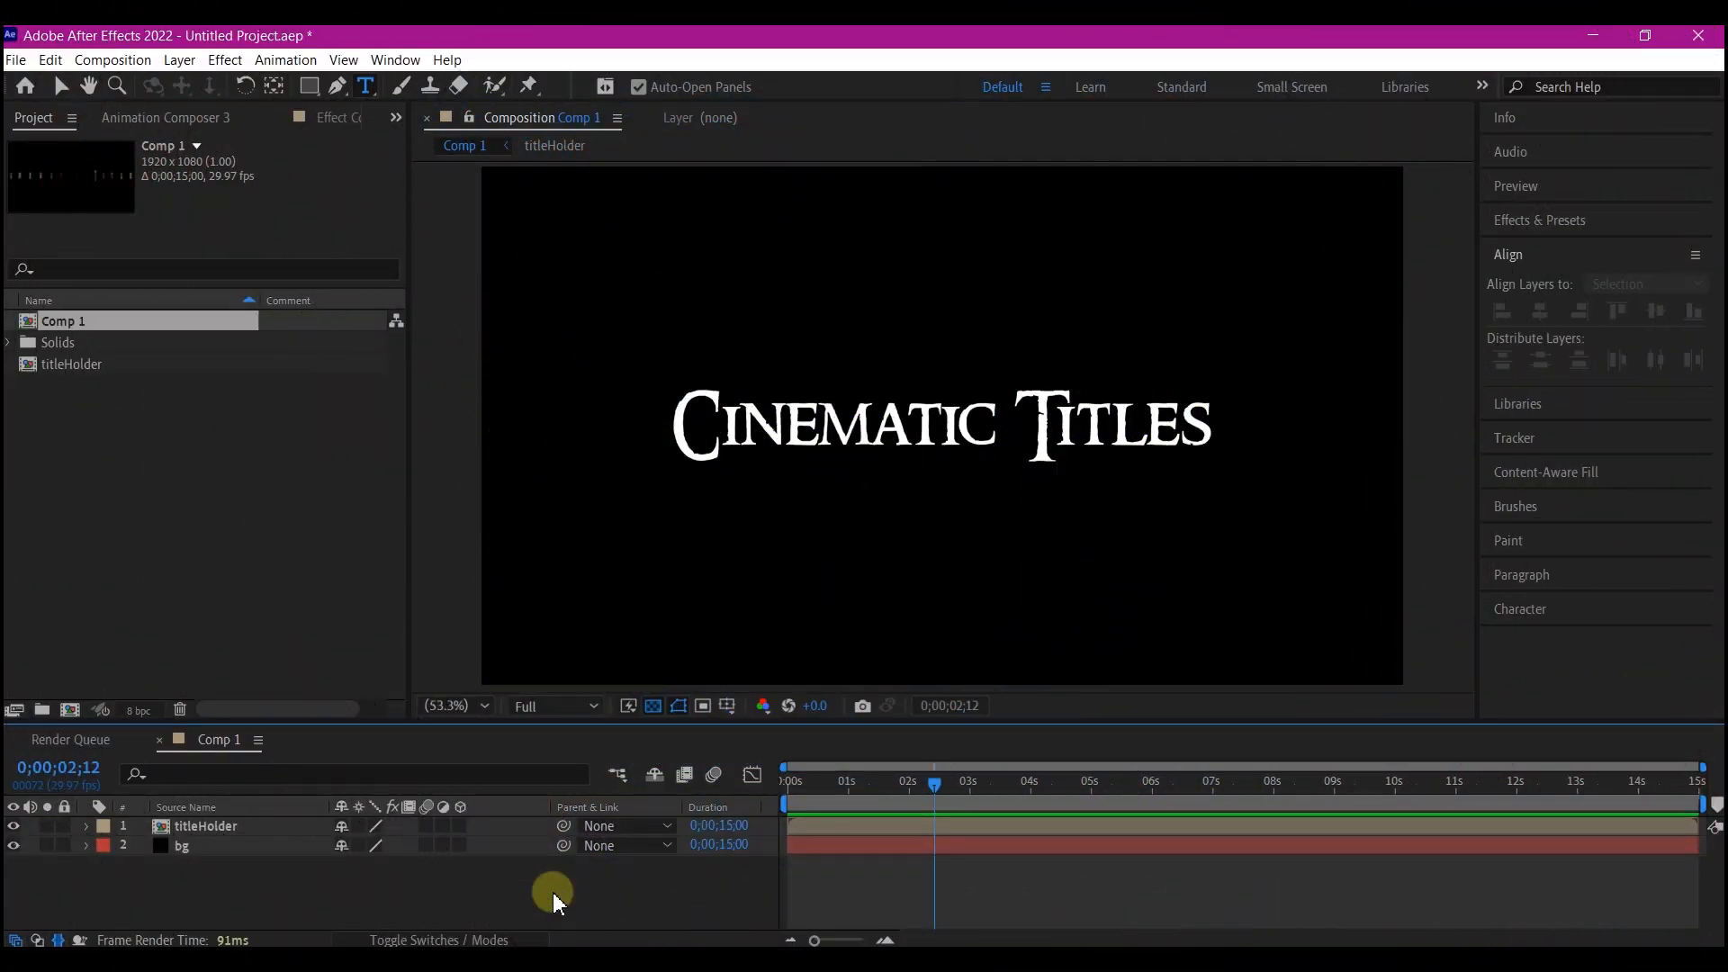
# Step: Add a Gradient Overlay layer style to the titleHolder layer
pyautogui.click(990, 826)
pyautogui.rightClick(1010, 828)
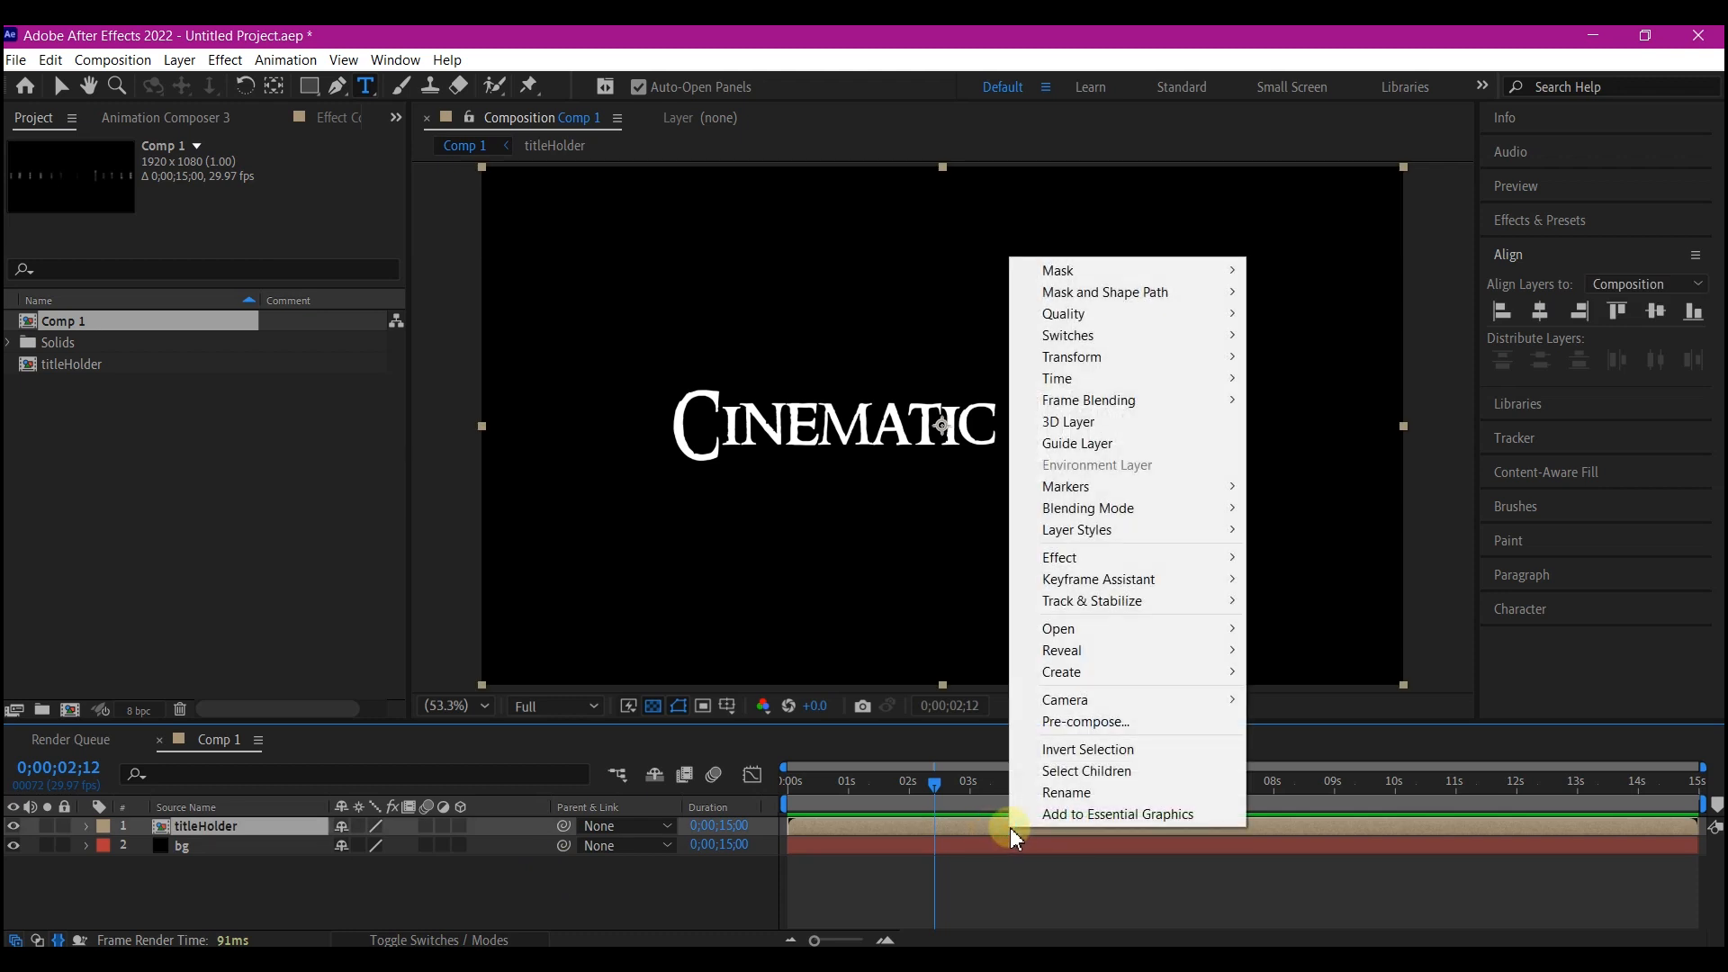
pyautogui.moveTo(1148, 531)
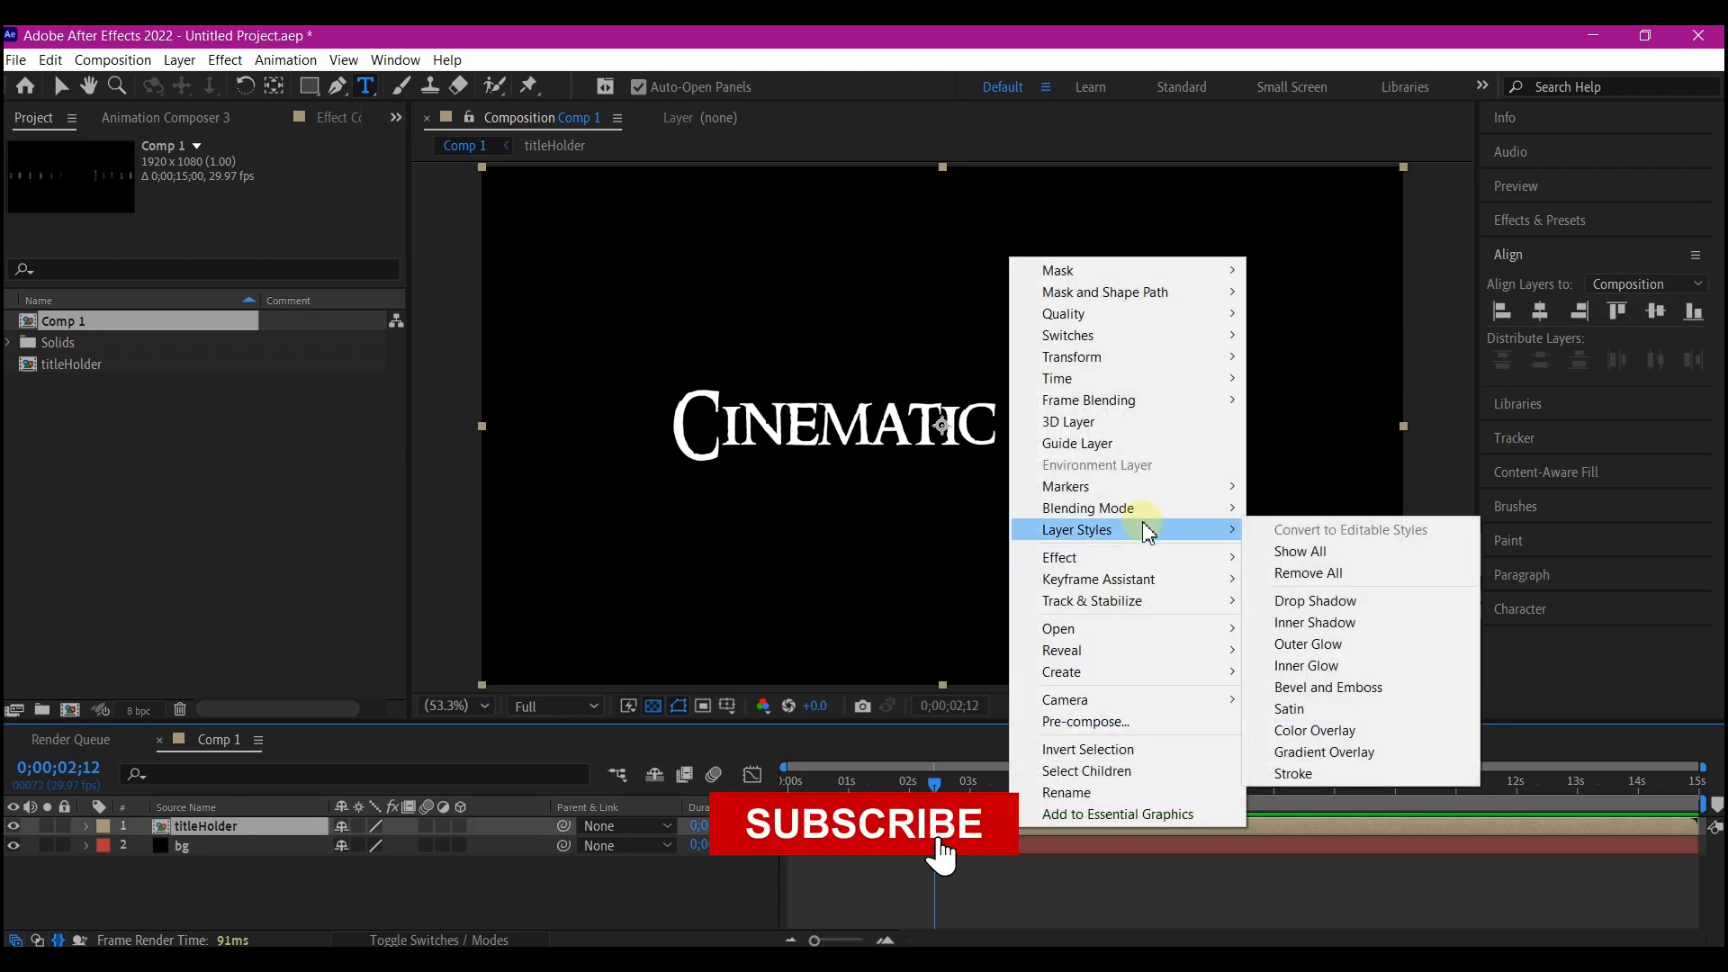
pyautogui.click(1354, 751)
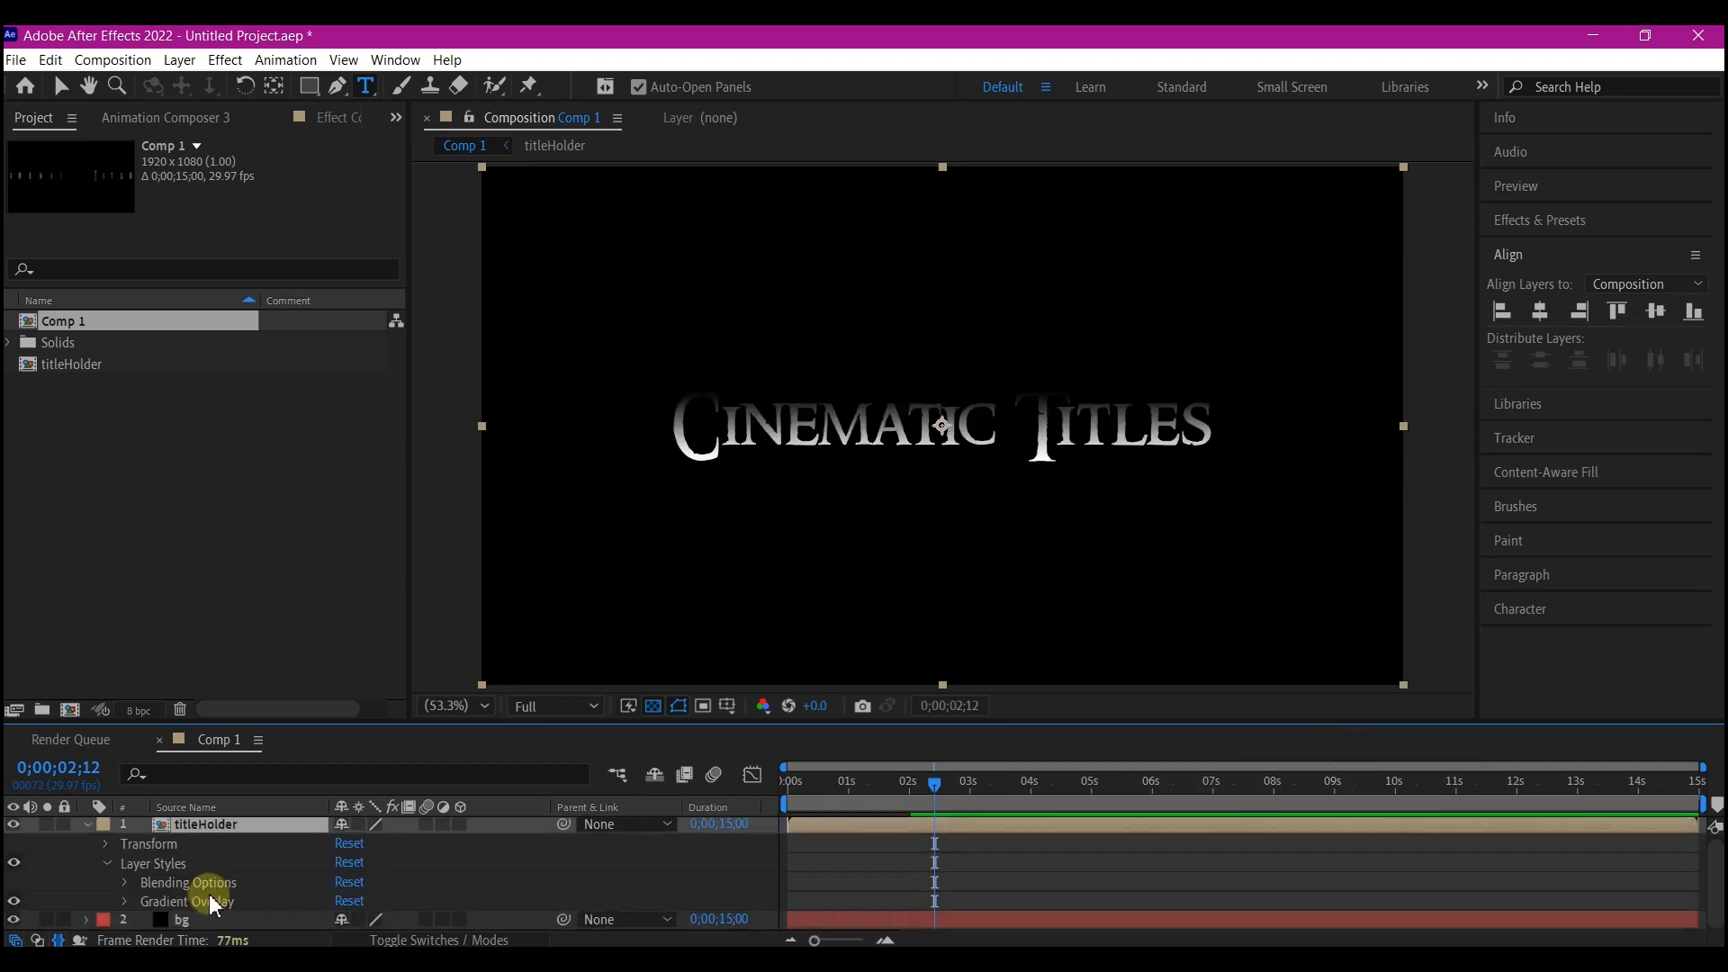
# Step: Edit the Gradient Overlay colors, adding a black stop at about 82% and recoloring the end stop grey
pyautogui.click(125, 901)
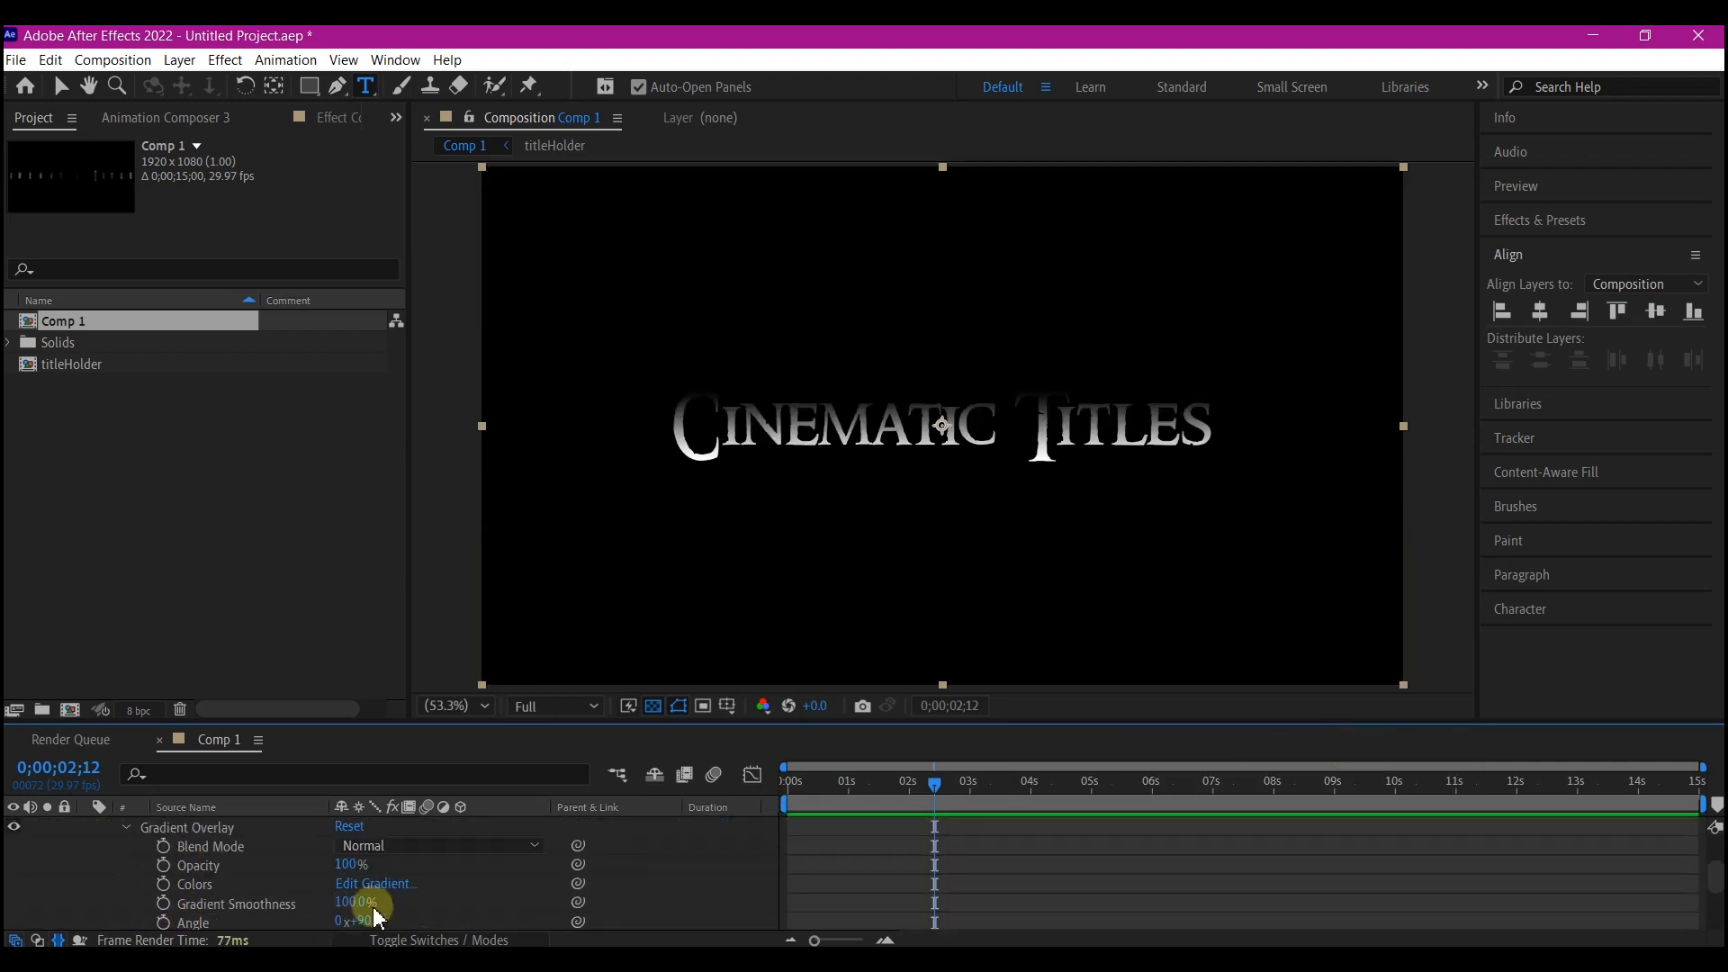
pyautogui.scroll(-2, 289, 886)
pyautogui.click(378, 827)
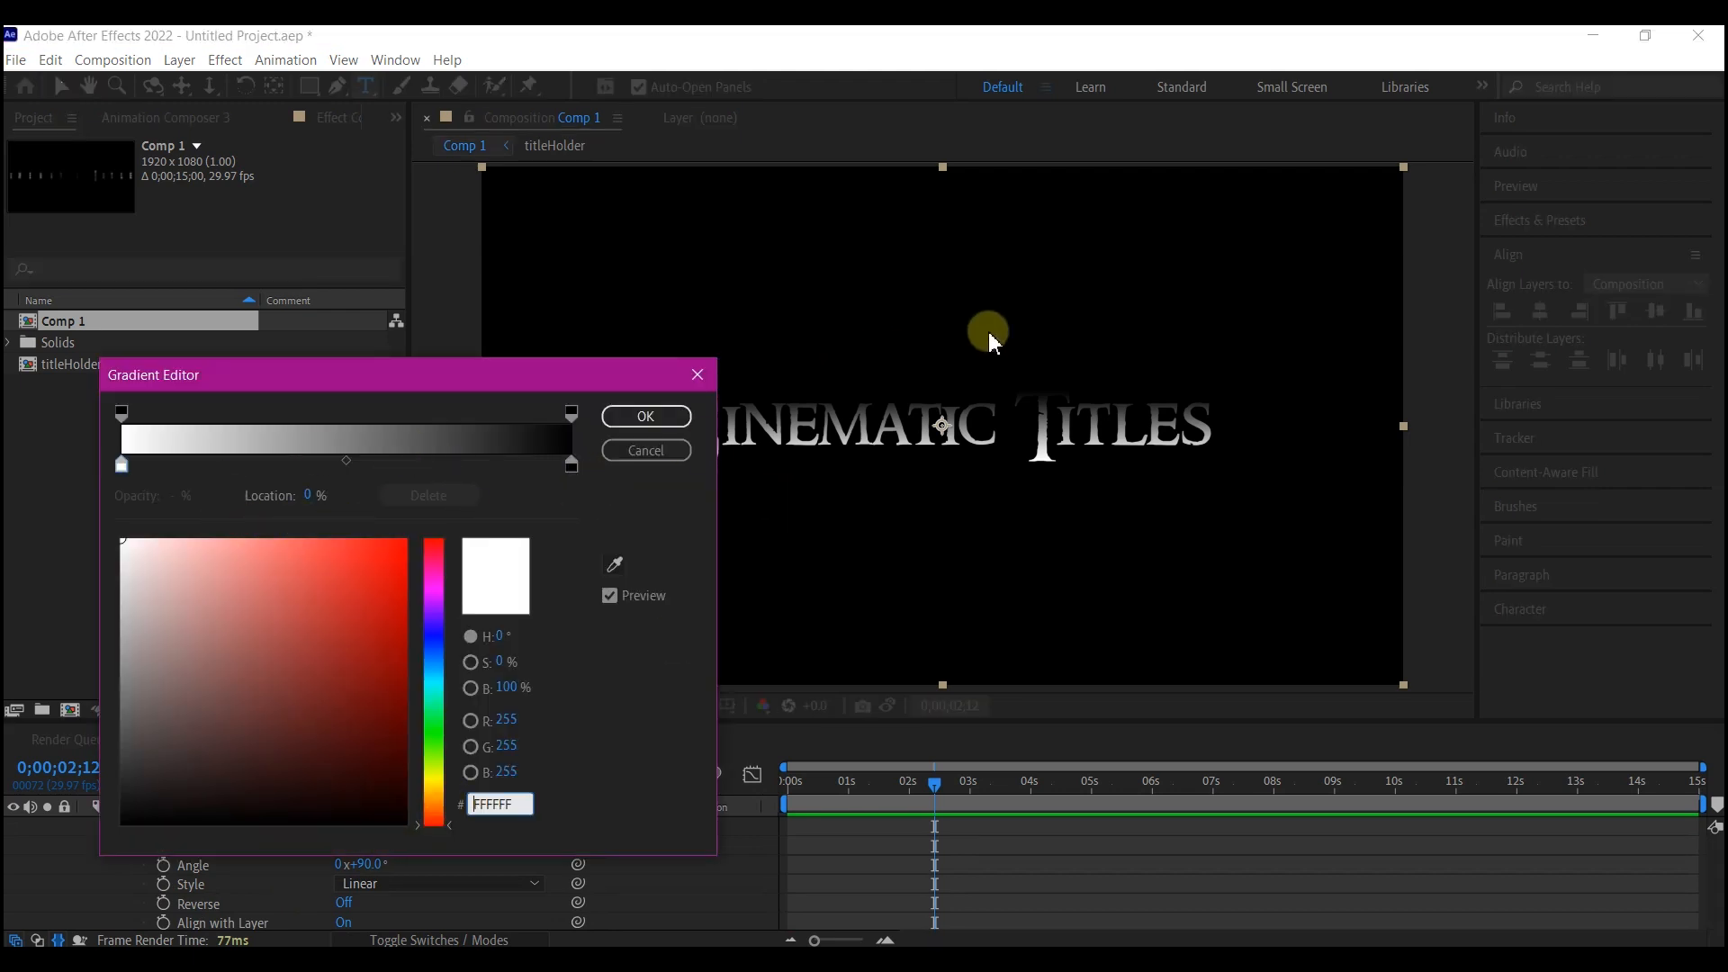
pyautogui.moveTo(470, 389); pyautogui.dragTo(414, 301)
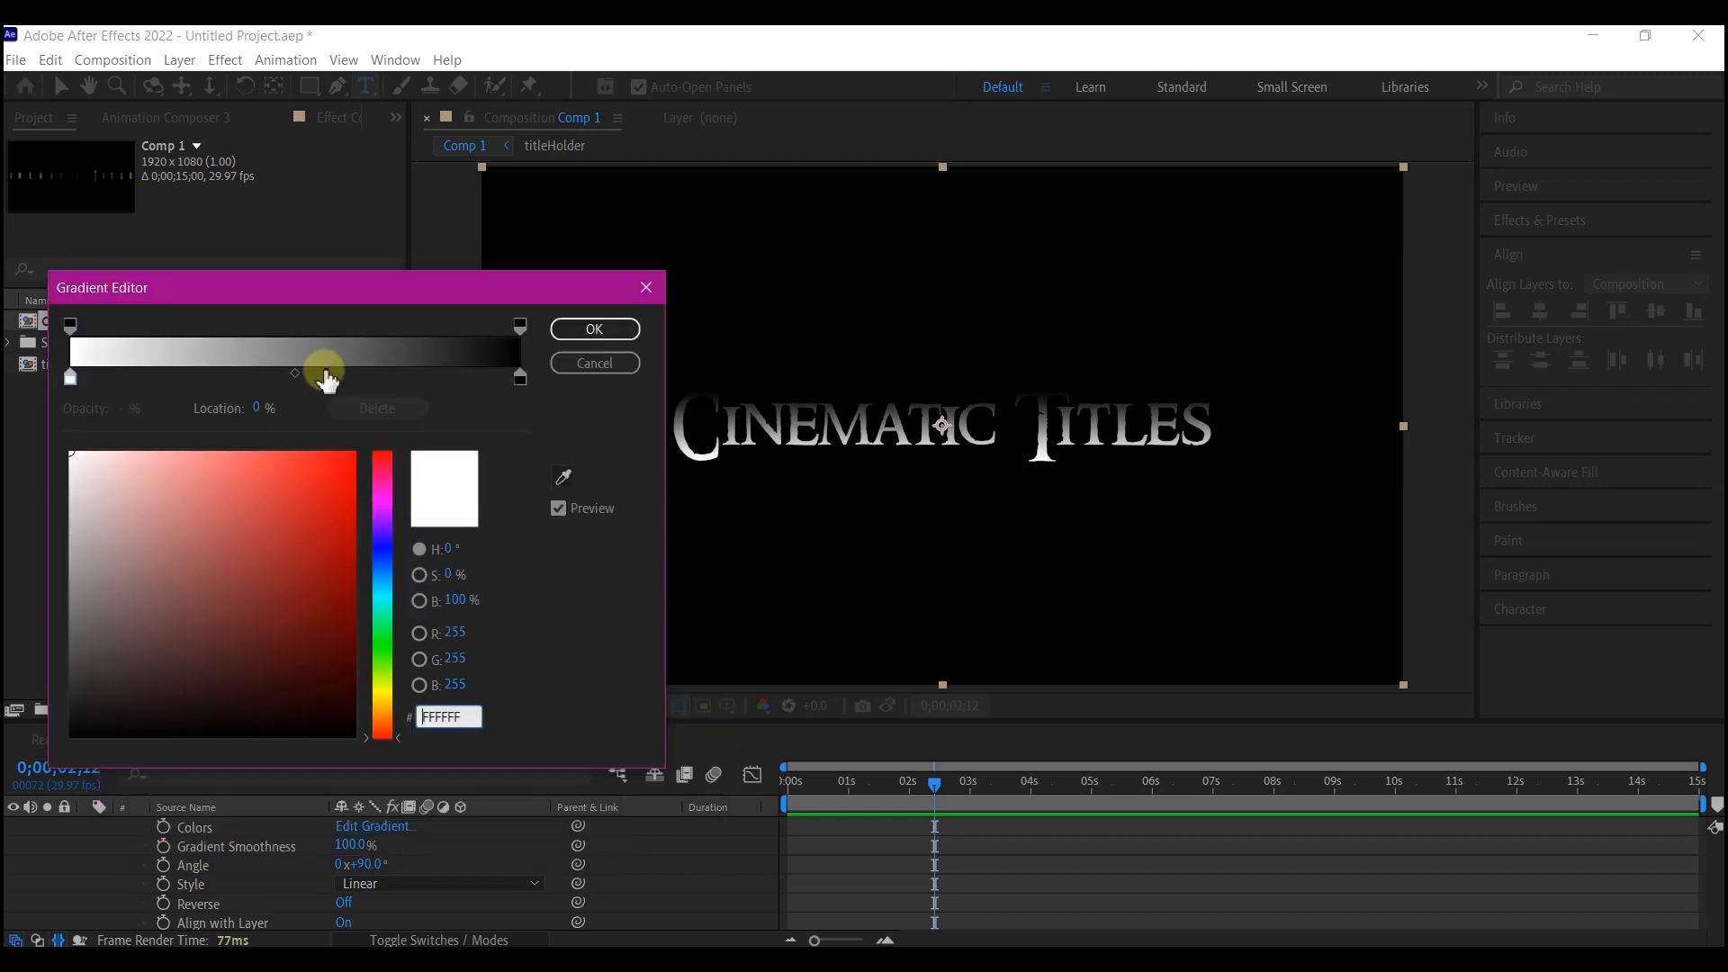
pyautogui.click(438, 379)
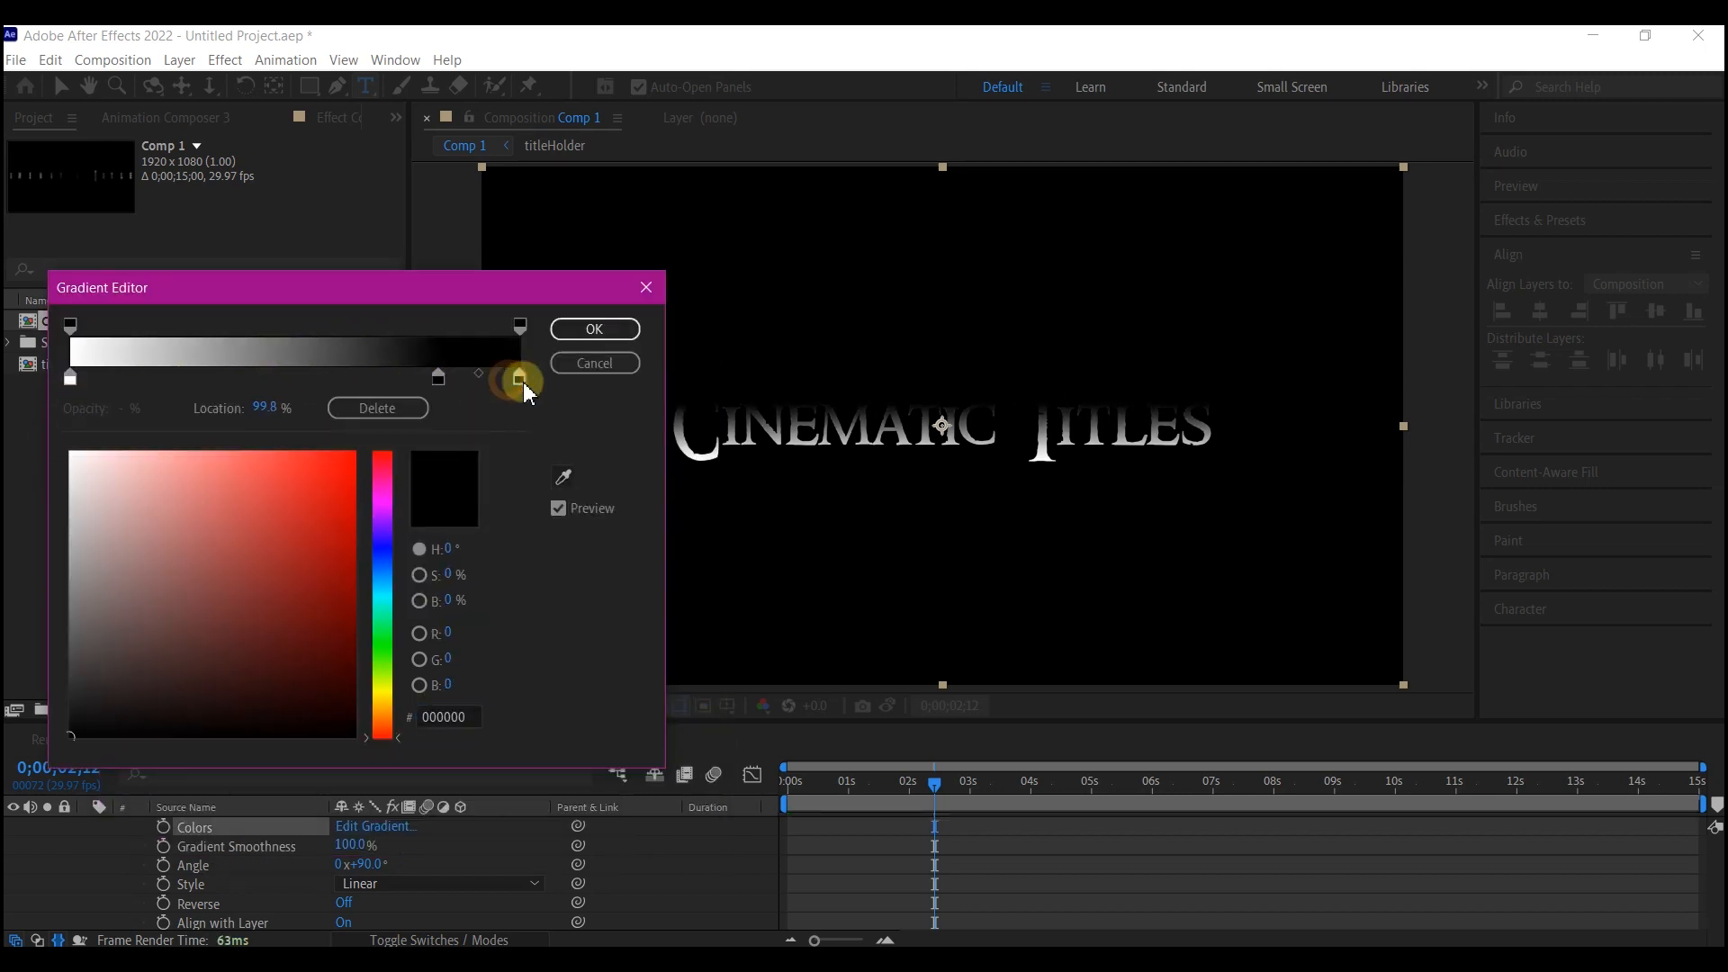
pyautogui.click(521, 378)
pyautogui.click(74, 658)
pyautogui.moveTo(74, 658); pyautogui.dragTo(69, 655)
# Step: Insert a 9B9B9B grey stop between the gradient's black and end stops, and bring the end stop in to about 90%
pyautogui.click(420, 378)
pyautogui.moveTo(438, 378)
pyautogui.mouseDown()
pyautogui.moveTo(398, 378)
pyautogui.moveTo(444, 378)
pyautogui.mouseUp()
pyautogui.moveTo(76, 675); pyautogui.dragTo(69, 658)
pyautogui.moveTo(99, 573); pyautogui.dragTo(50, 563)
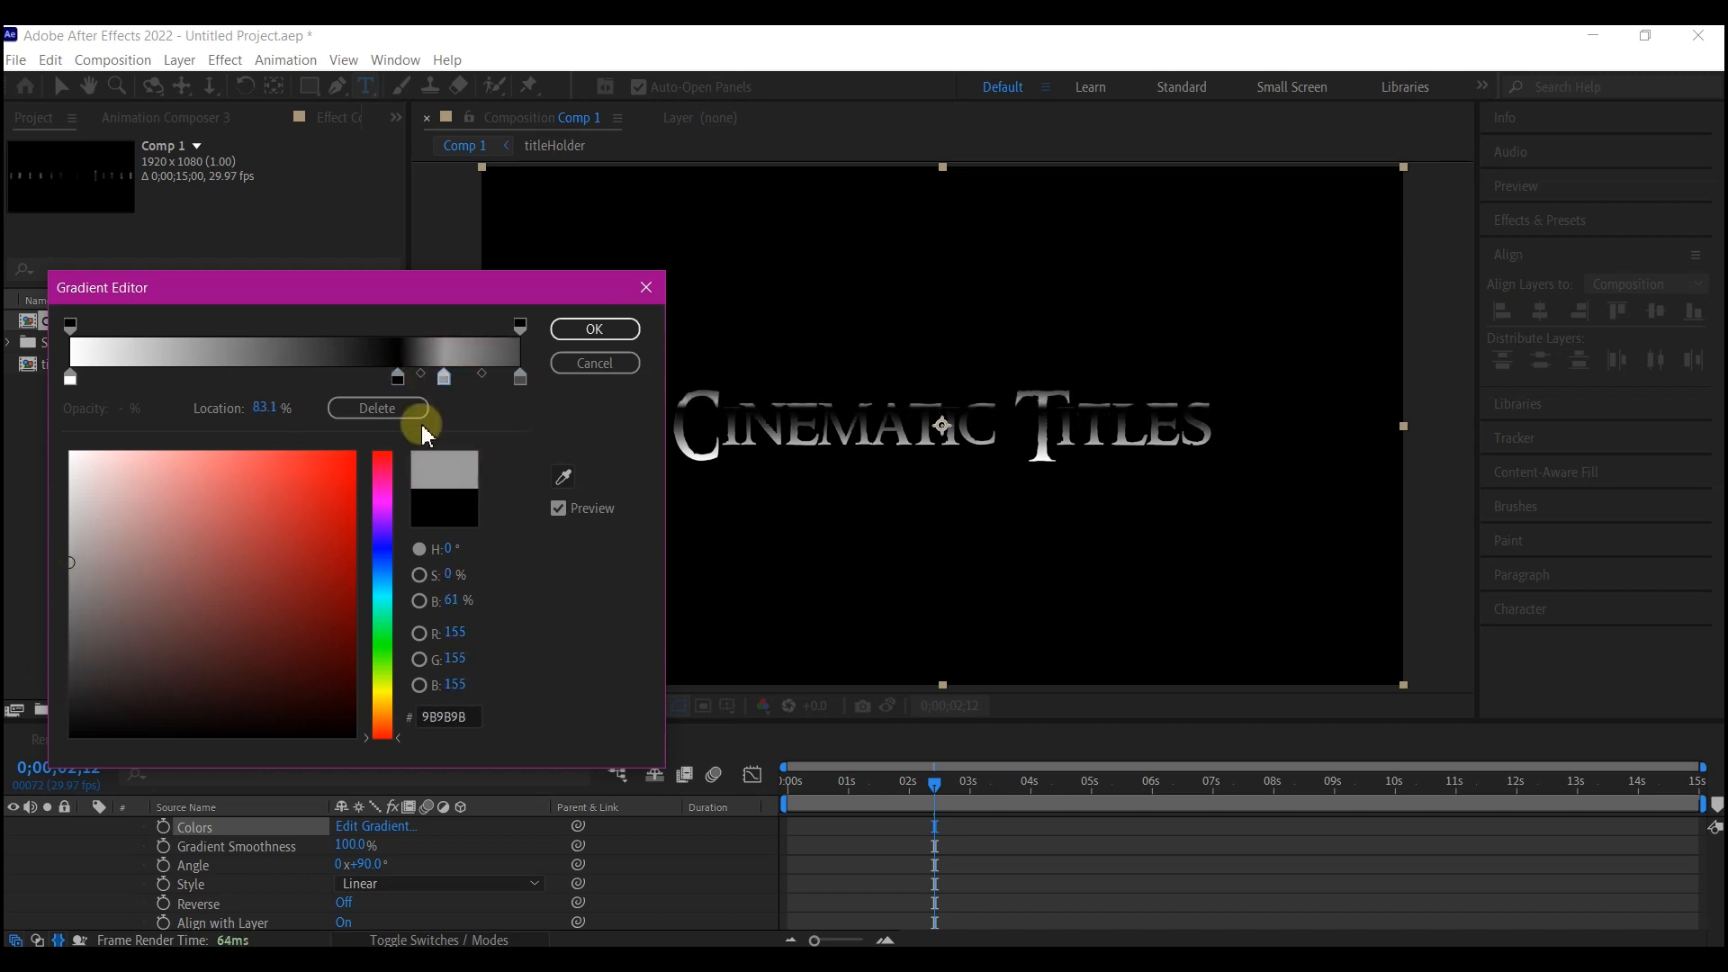
pyautogui.moveTo(520, 379); pyautogui.dragTo(437, 377)
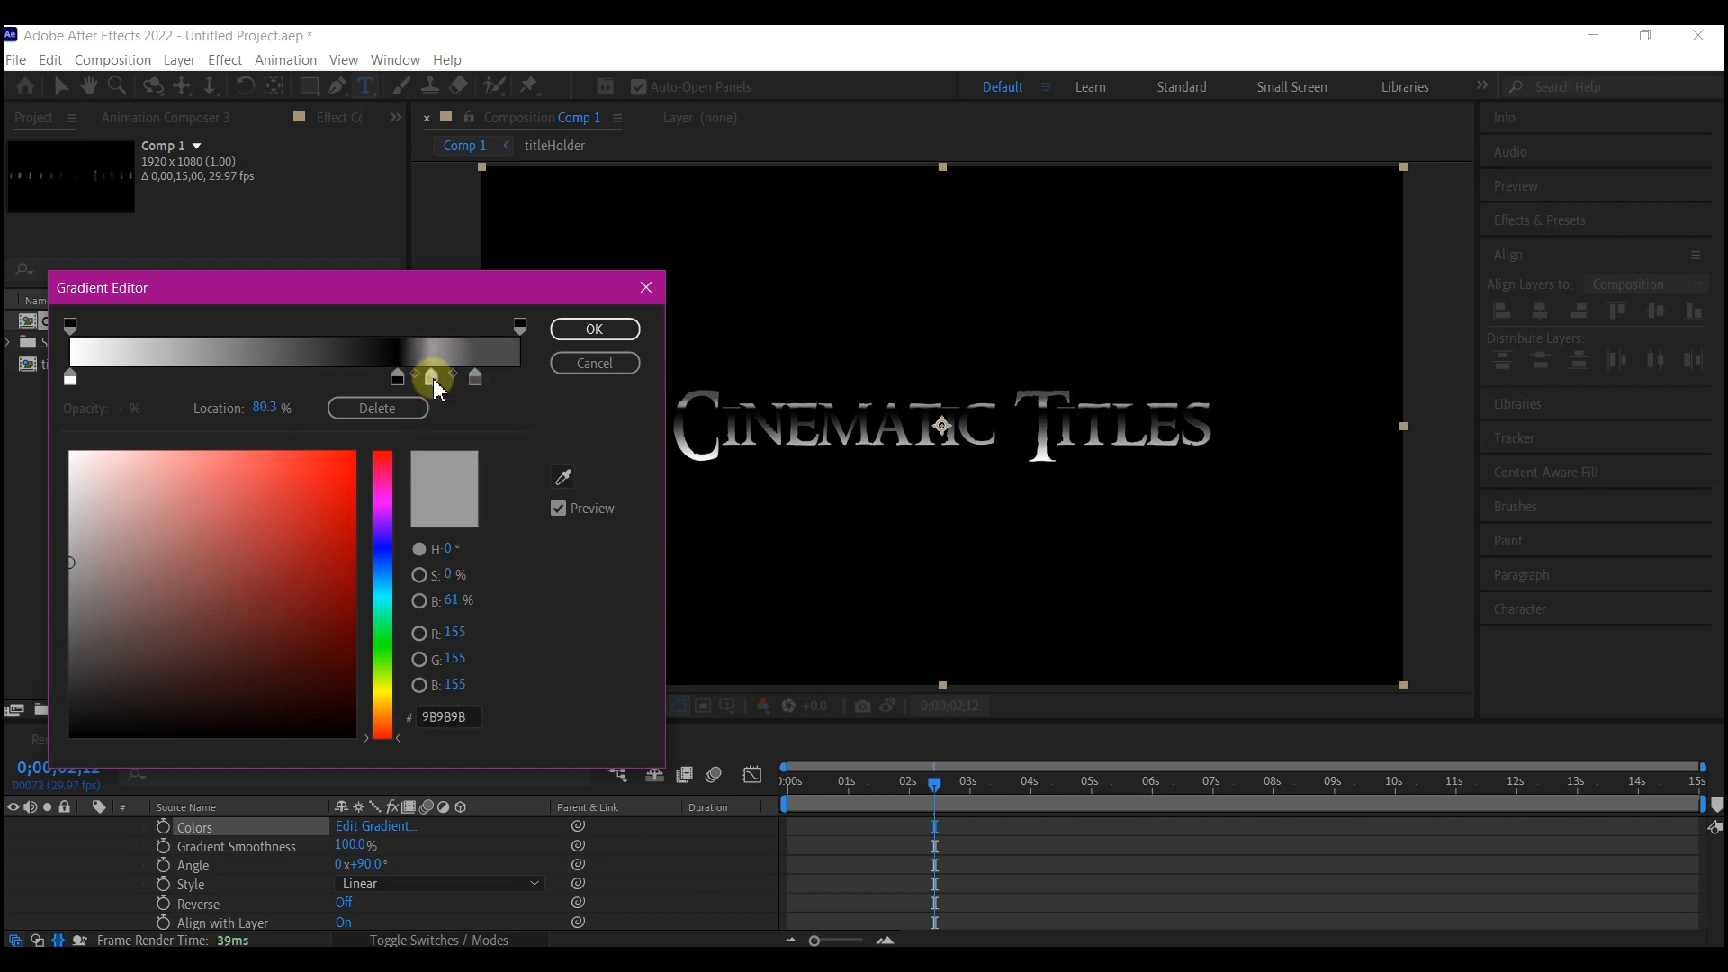
# Step: Place the gradient's white stop at 18.4%, color the 0% stop 2C2C2C, and apply the gradient
pyautogui.moveTo(72, 378); pyautogui.dragTo(149, 382)
pyautogui.click(69, 378)
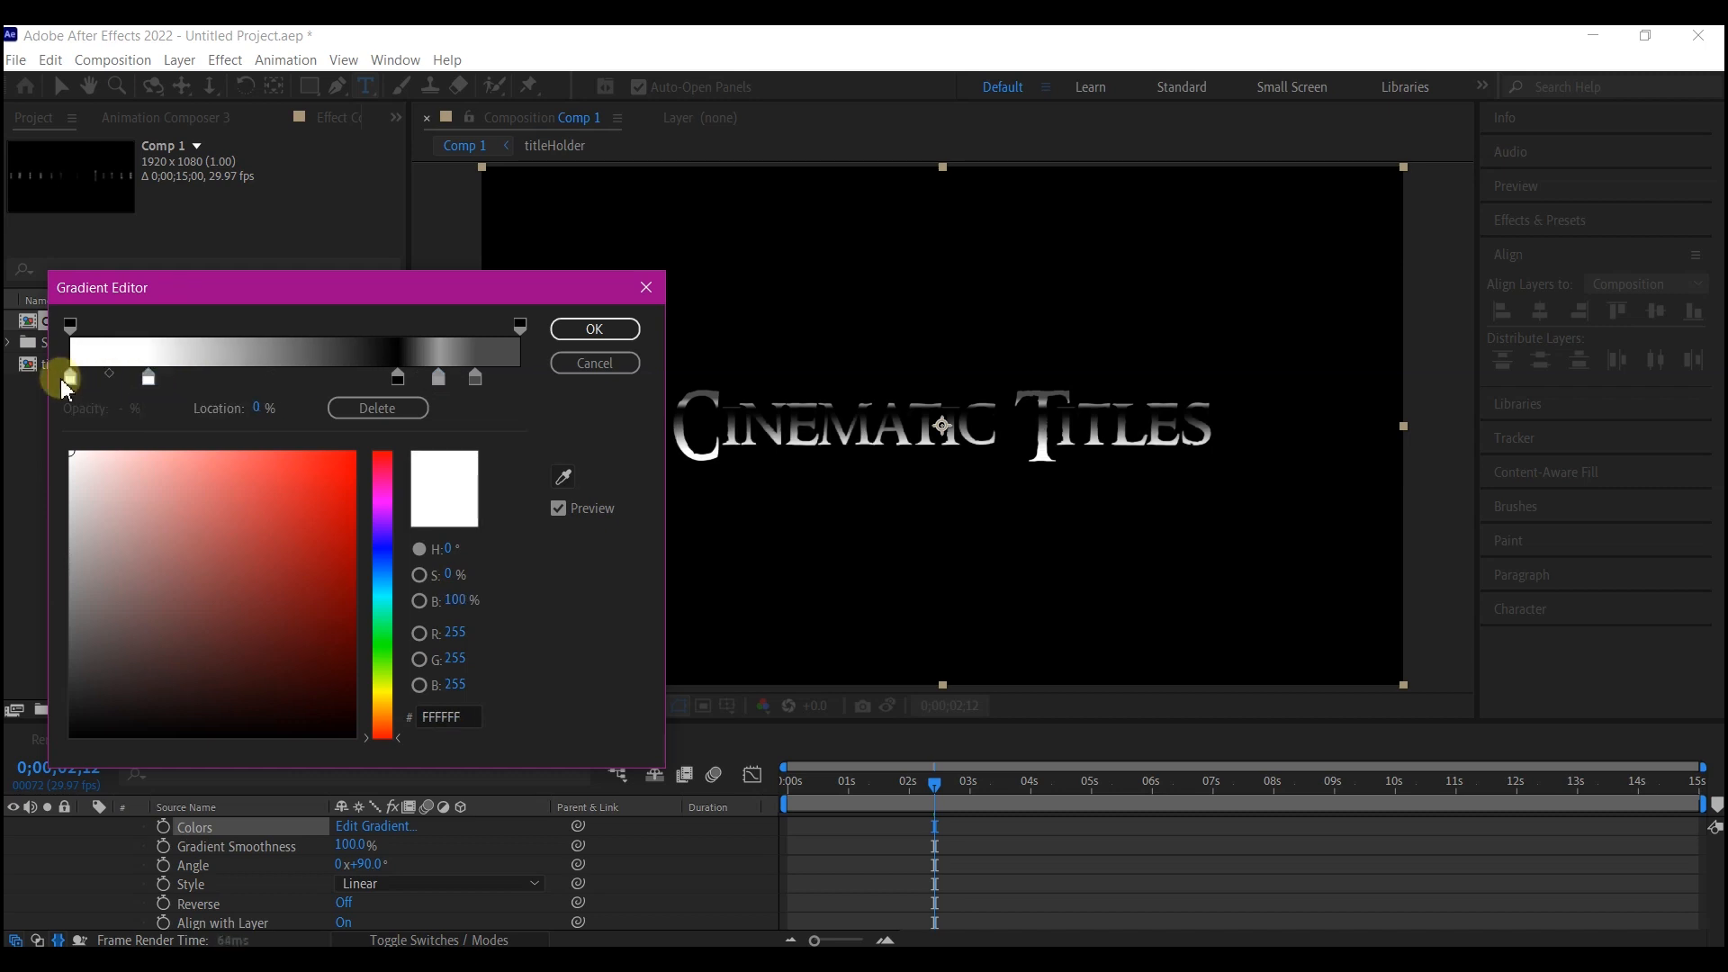
pyautogui.moveTo(74, 675)
pyautogui.mouseDown()
pyautogui.moveTo(66, 656)
pyautogui.moveTo(74, 684)
pyautogui.mouseUp()
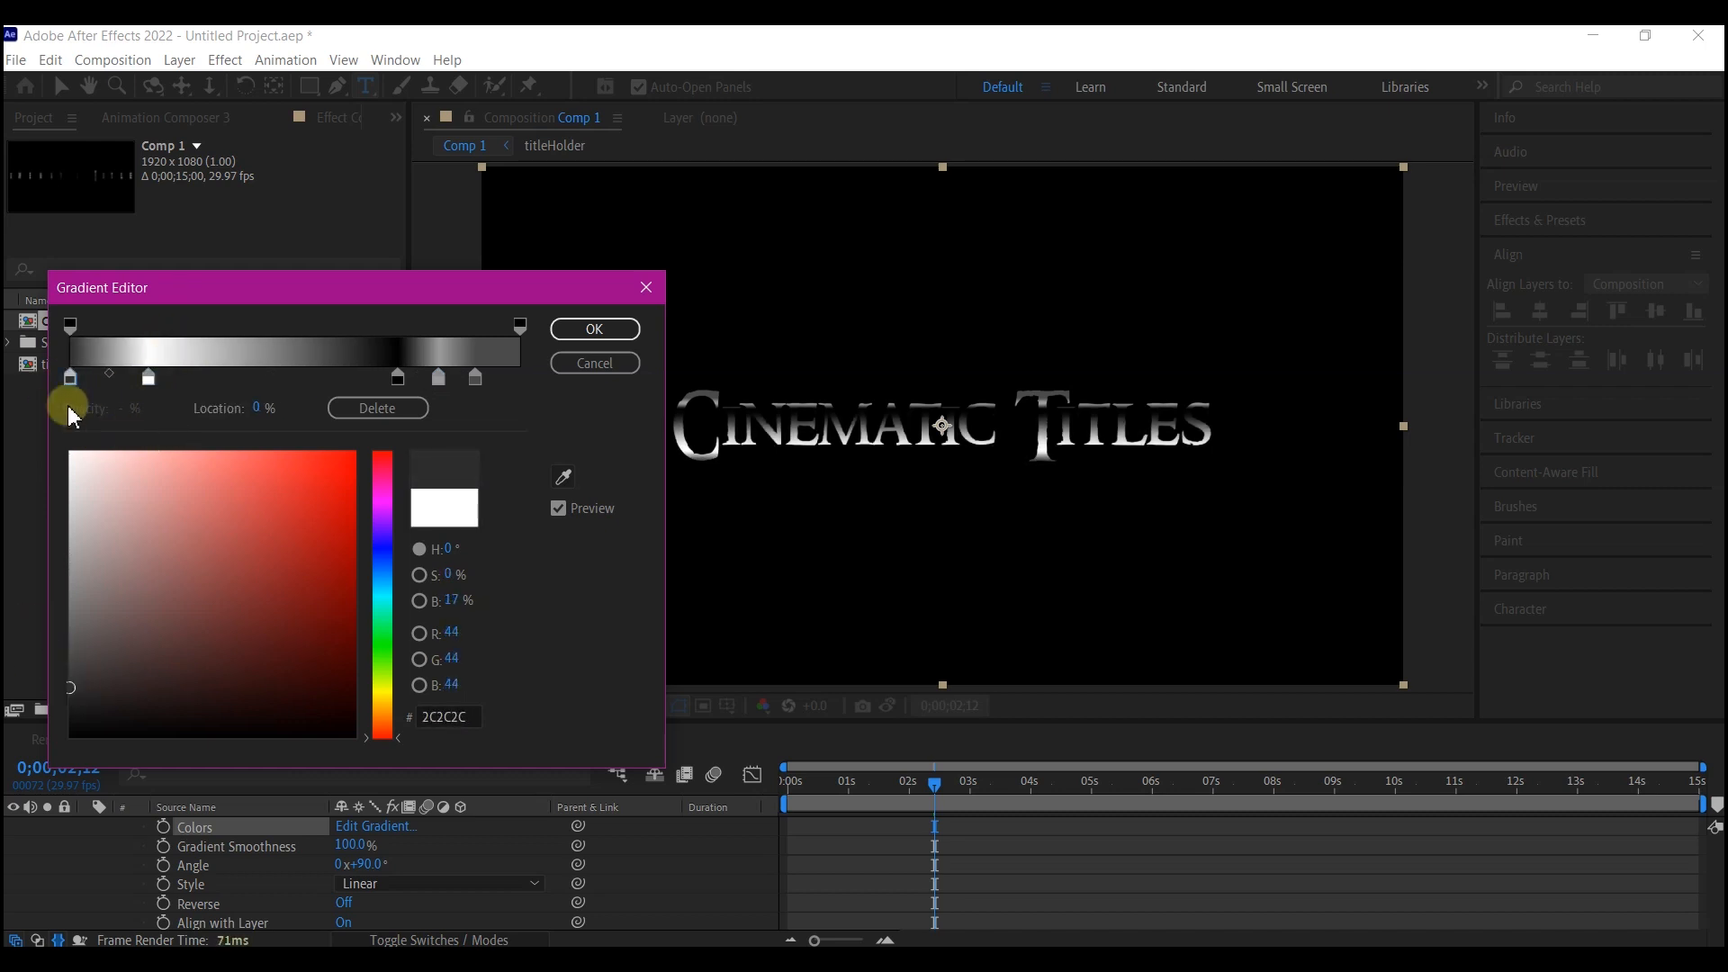
pyautogui.moveTo(148, 377); pyautogui.dragTo(153, 377)
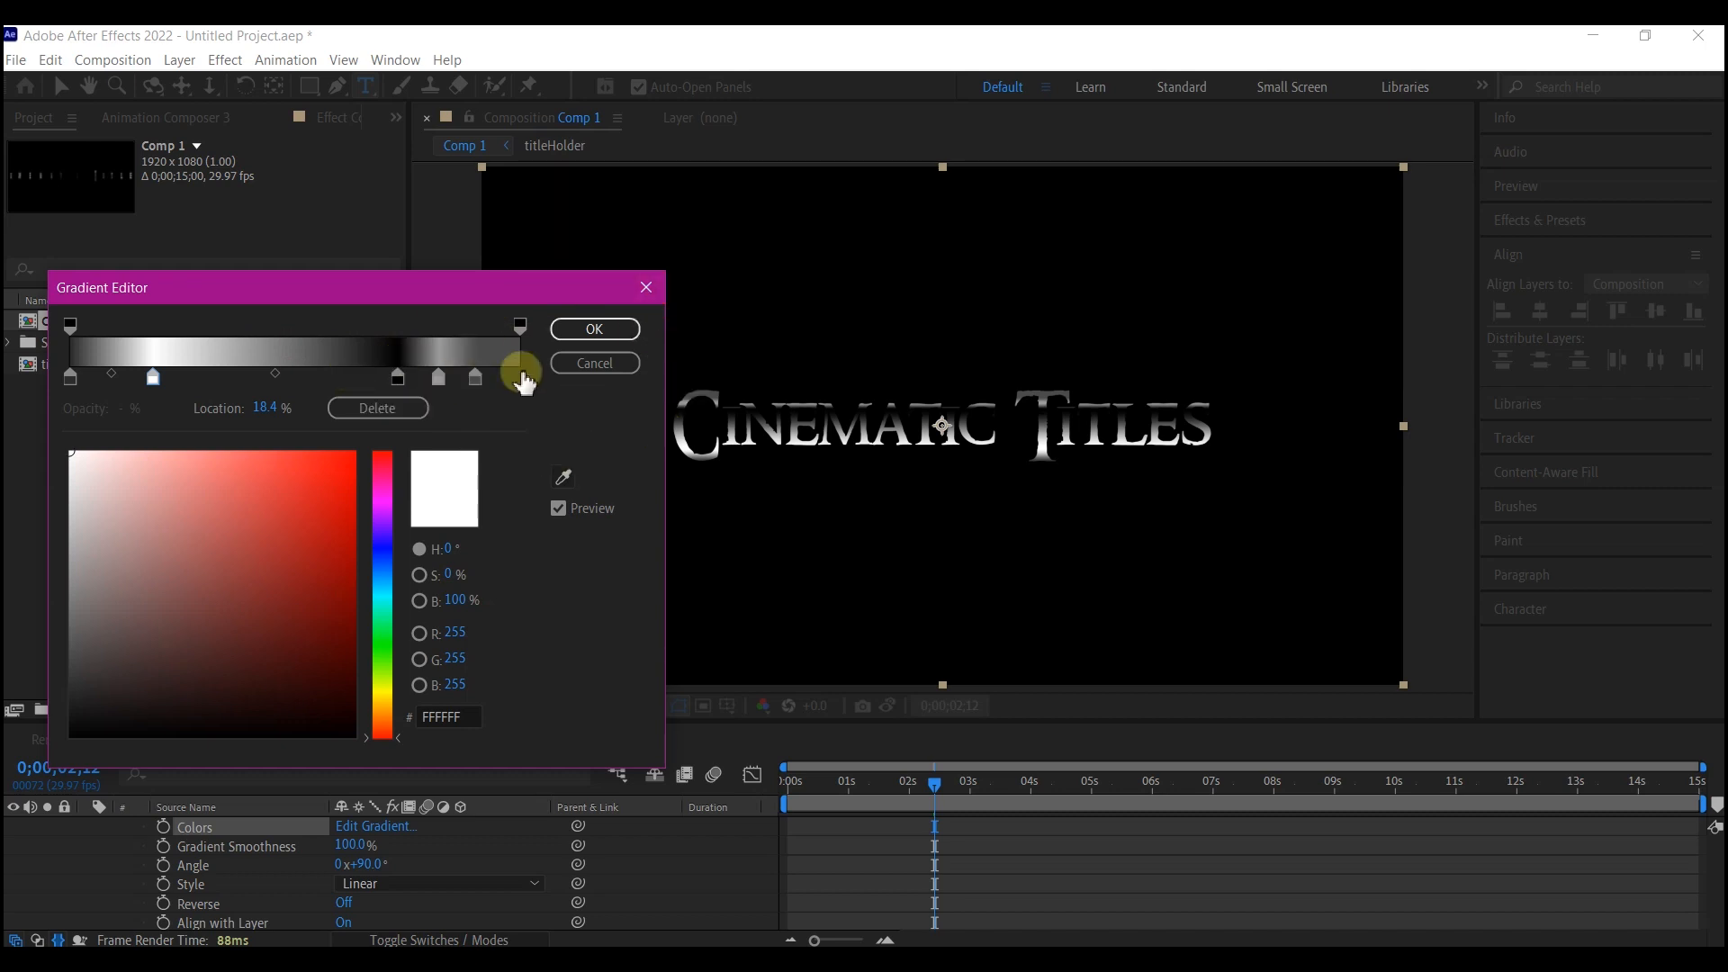
pyautogui.click(596, 328)
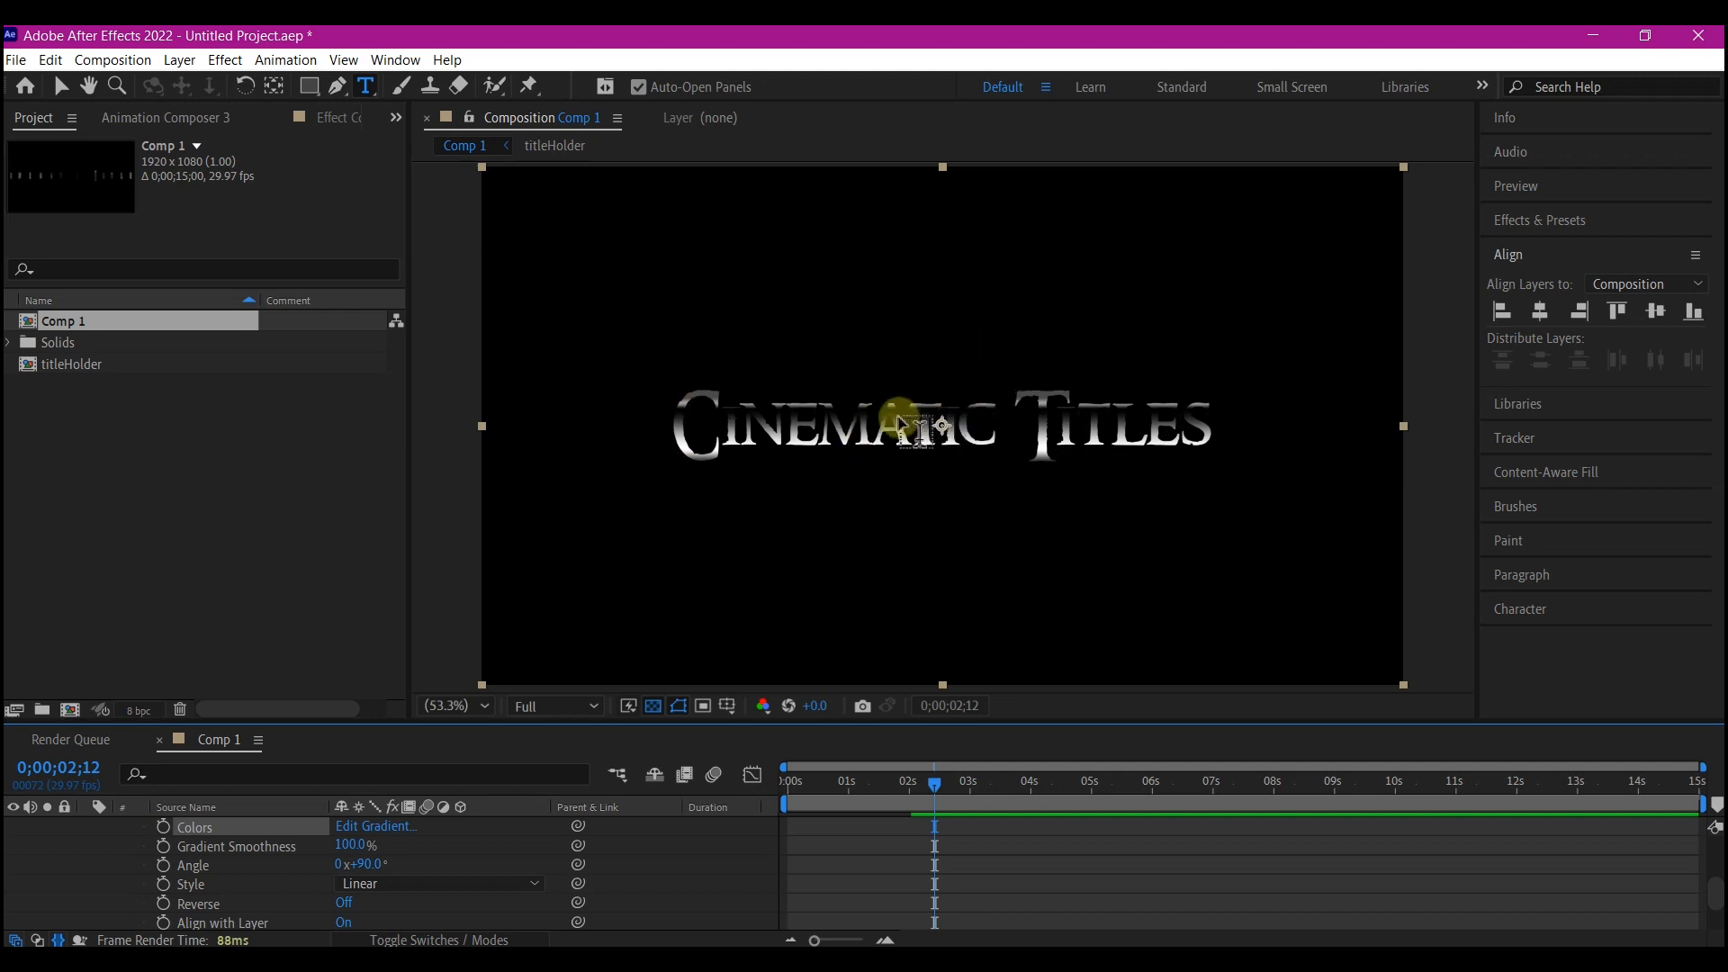
# Step: Add a Satin layer style to the titleHolder layer and set its Size to 10
pyautogui.scroll(3, 90, 856)
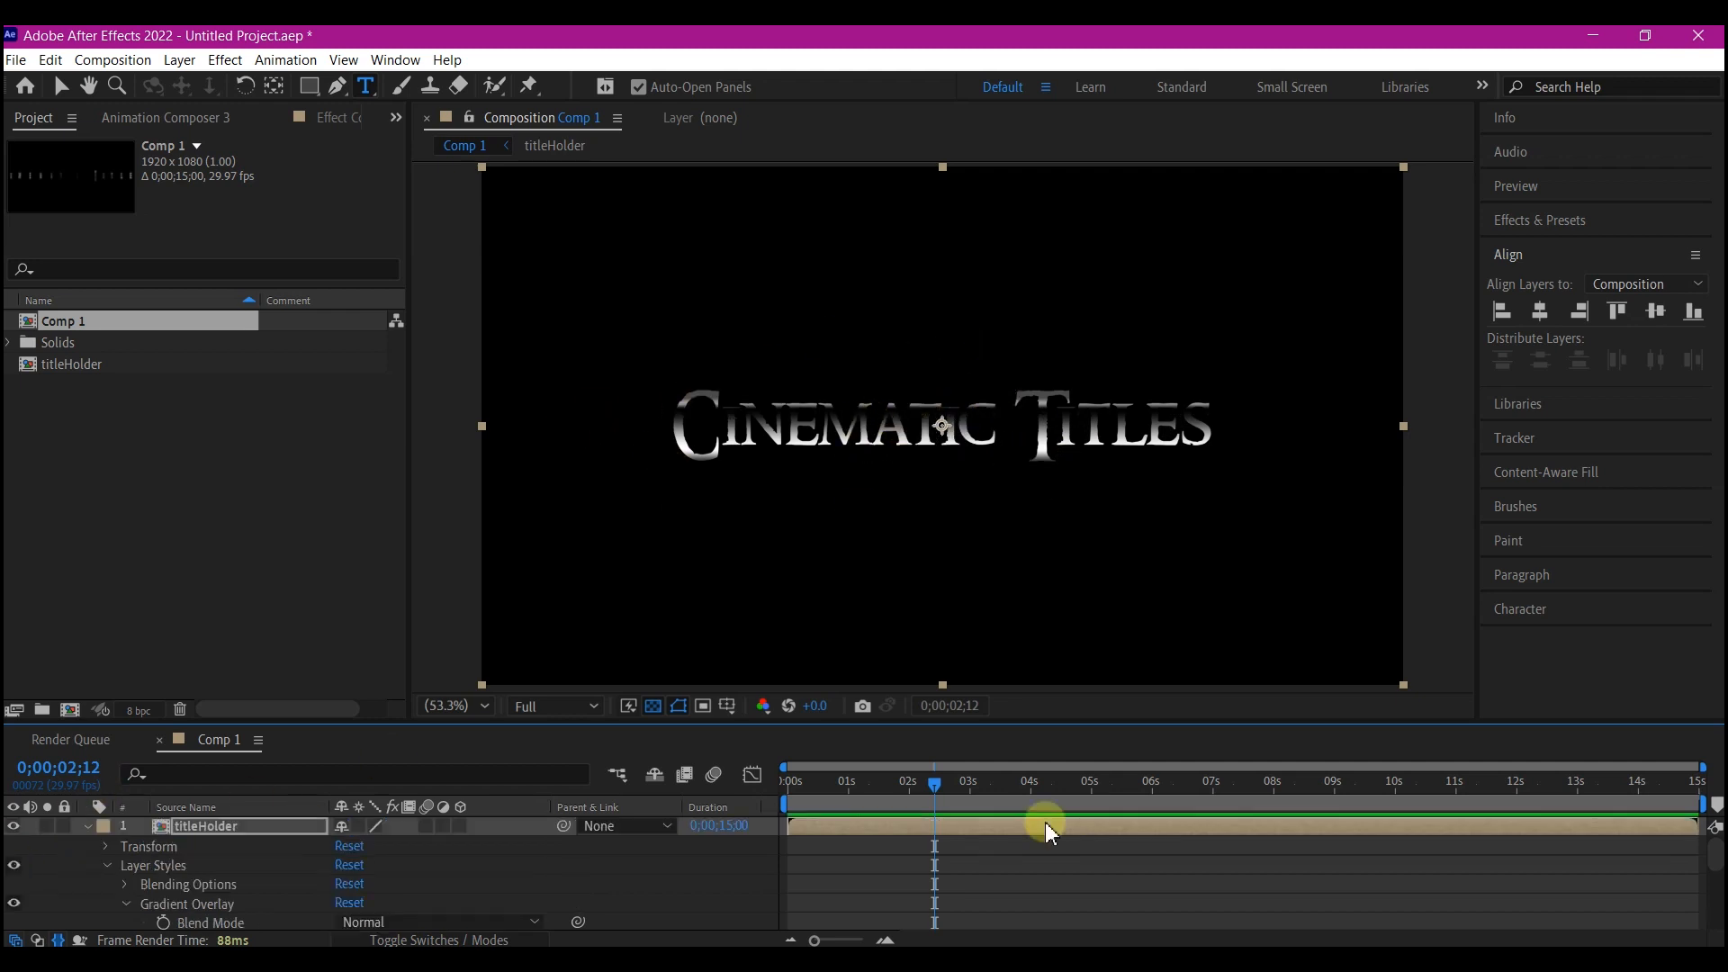
pyautogui.rightClick(1051, 825)
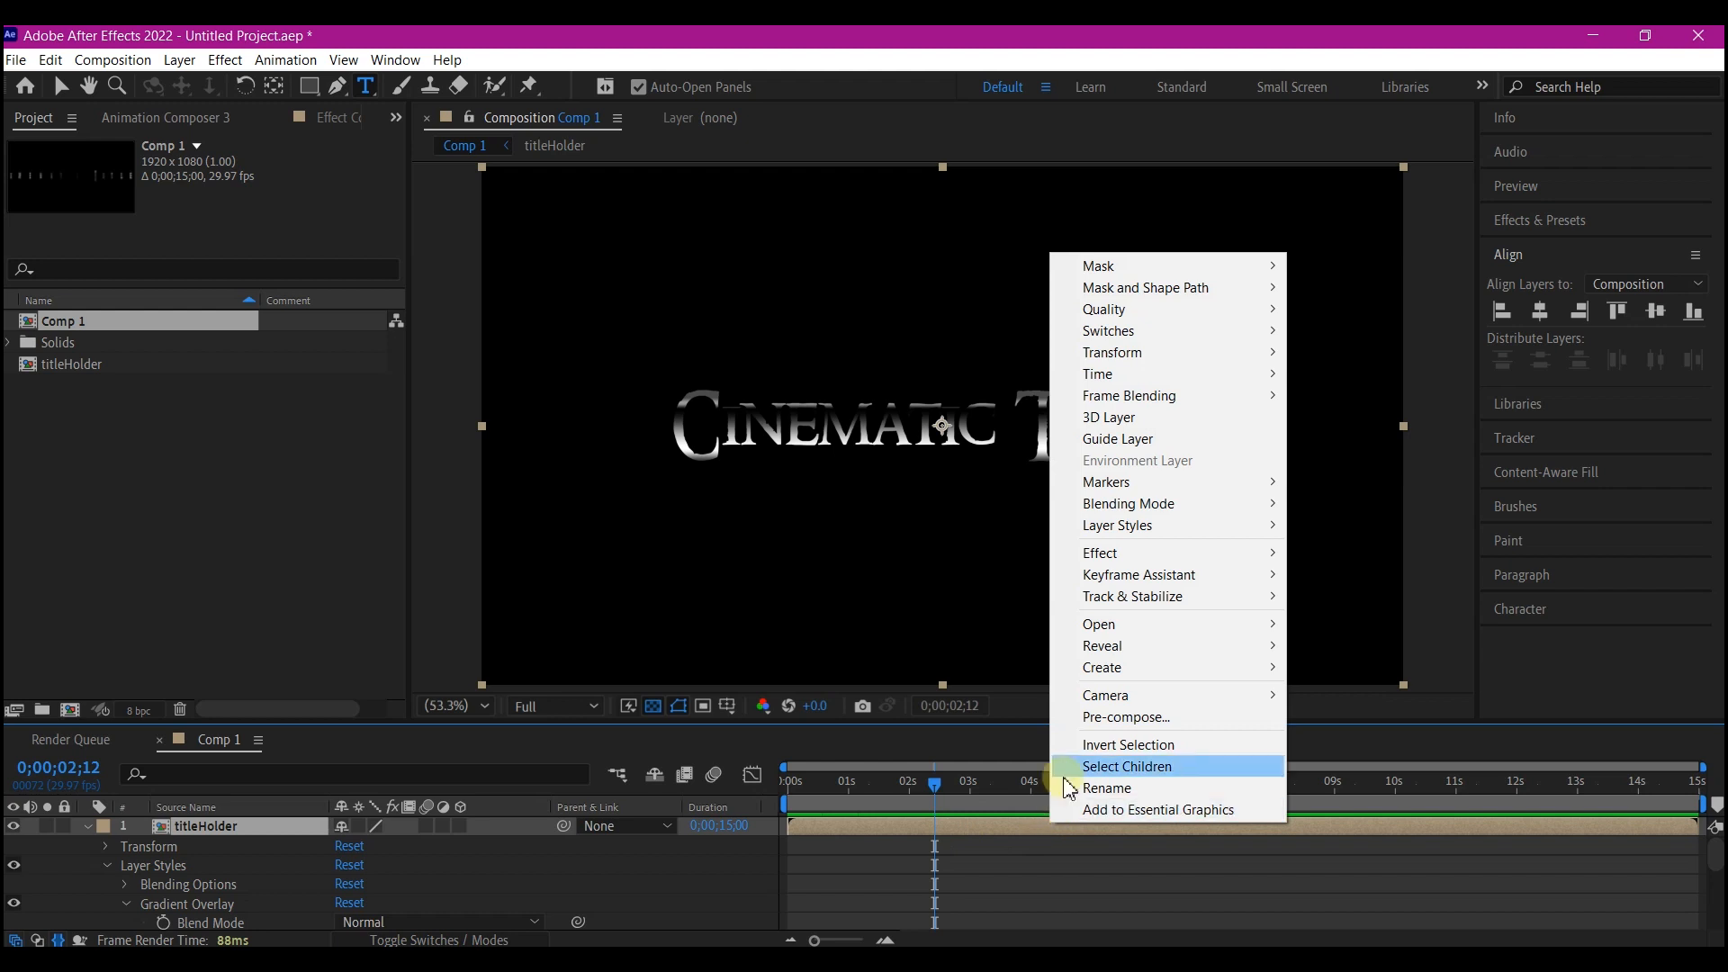
pyautogui.moveTo(1169, 538)
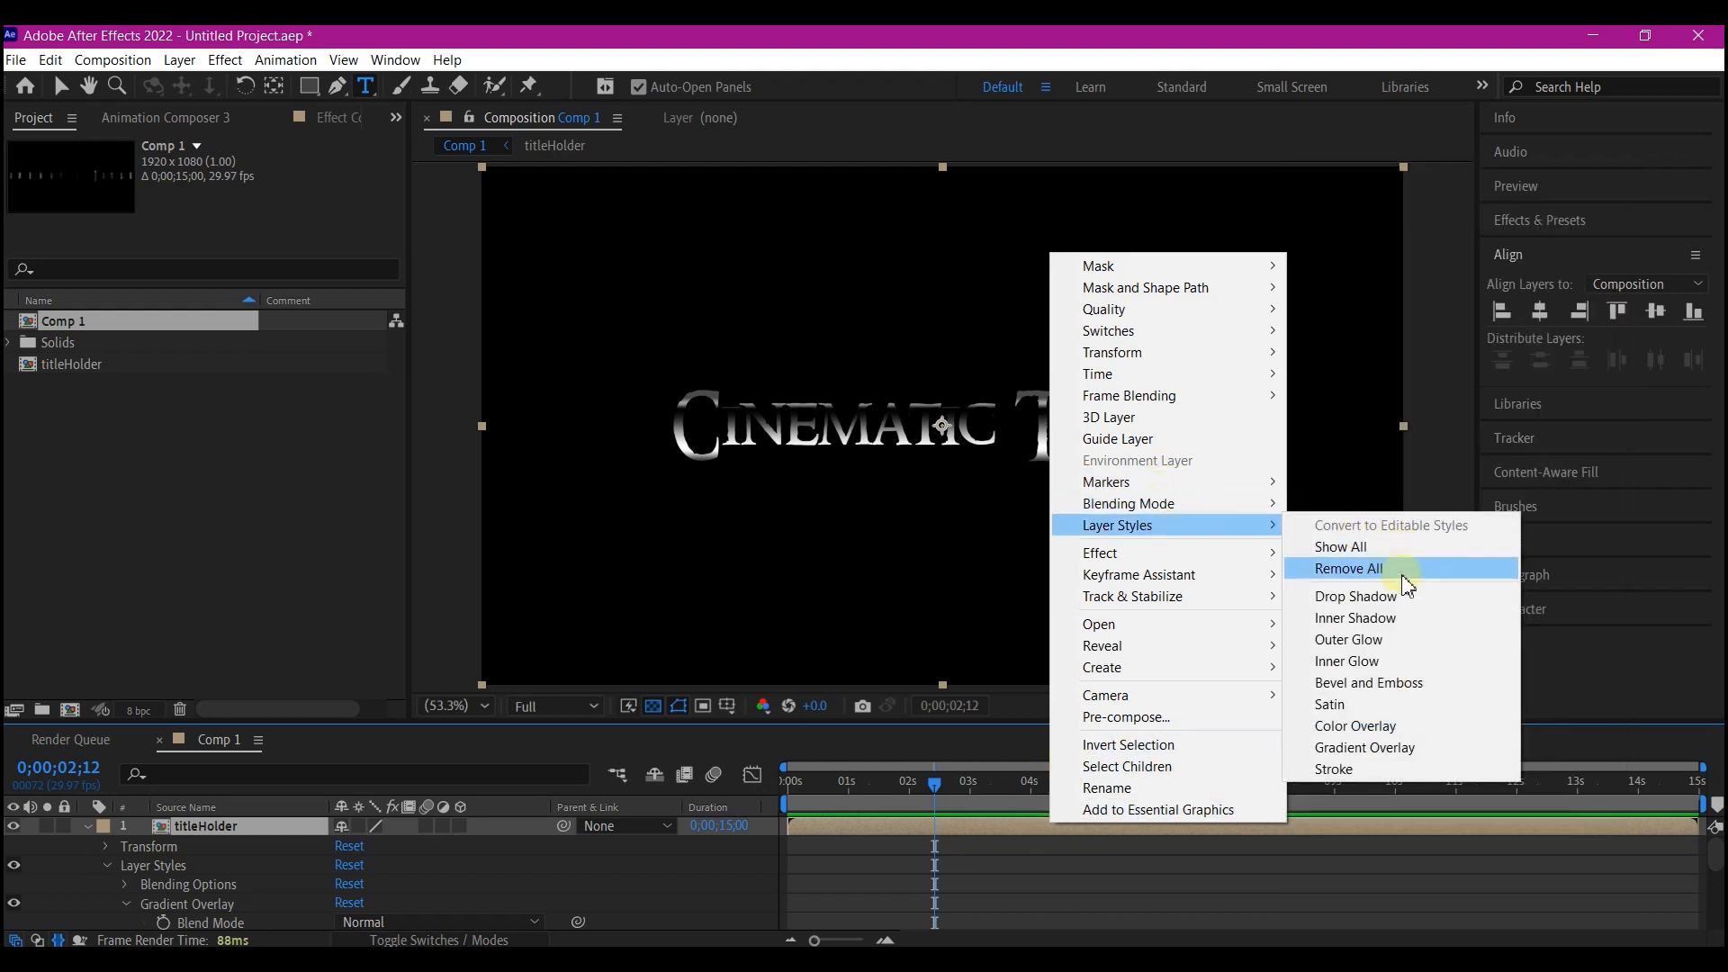
pyautogui.click(1338, 704)
pyautogui.scroll(-1, 129, 891)
pyautogui.click(126, 882)
pyautogui.scroll(-1, 126, 882)
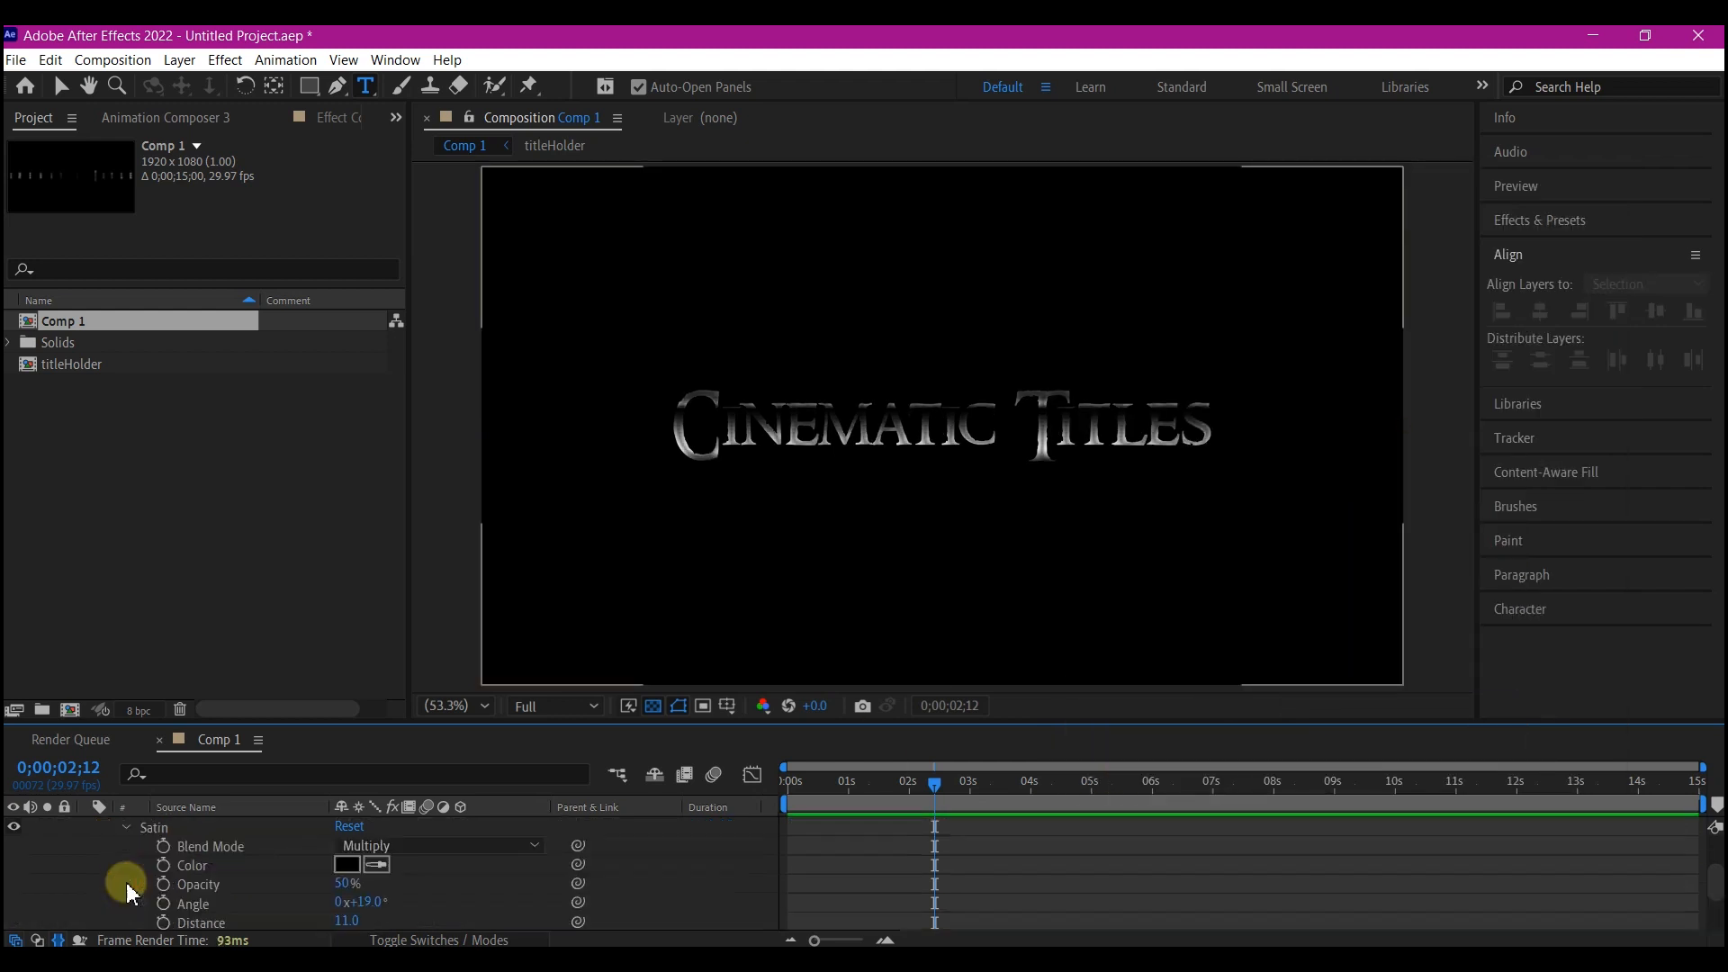
pyautogui.scroll(-3, 246, 902)
pyautogui.click(254, 886)
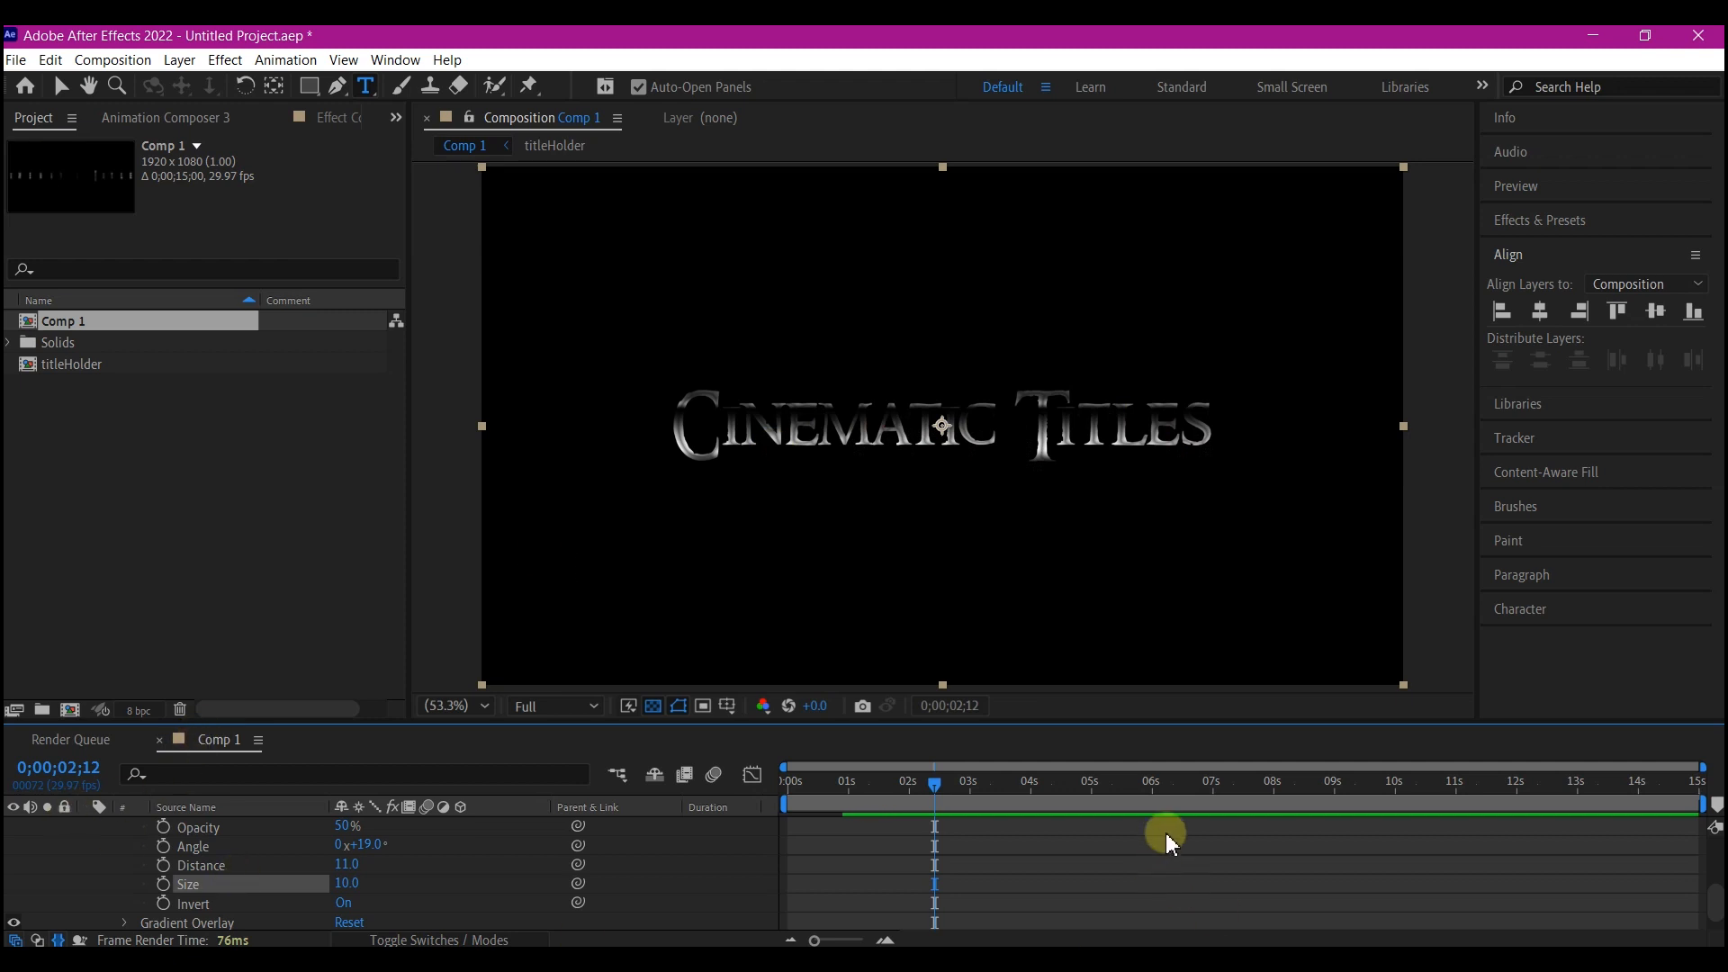
# Step: Add an Outer Glow layer style to the titleHolder layer and review its settings
pyautogui.scroll(3, 1157, 850)
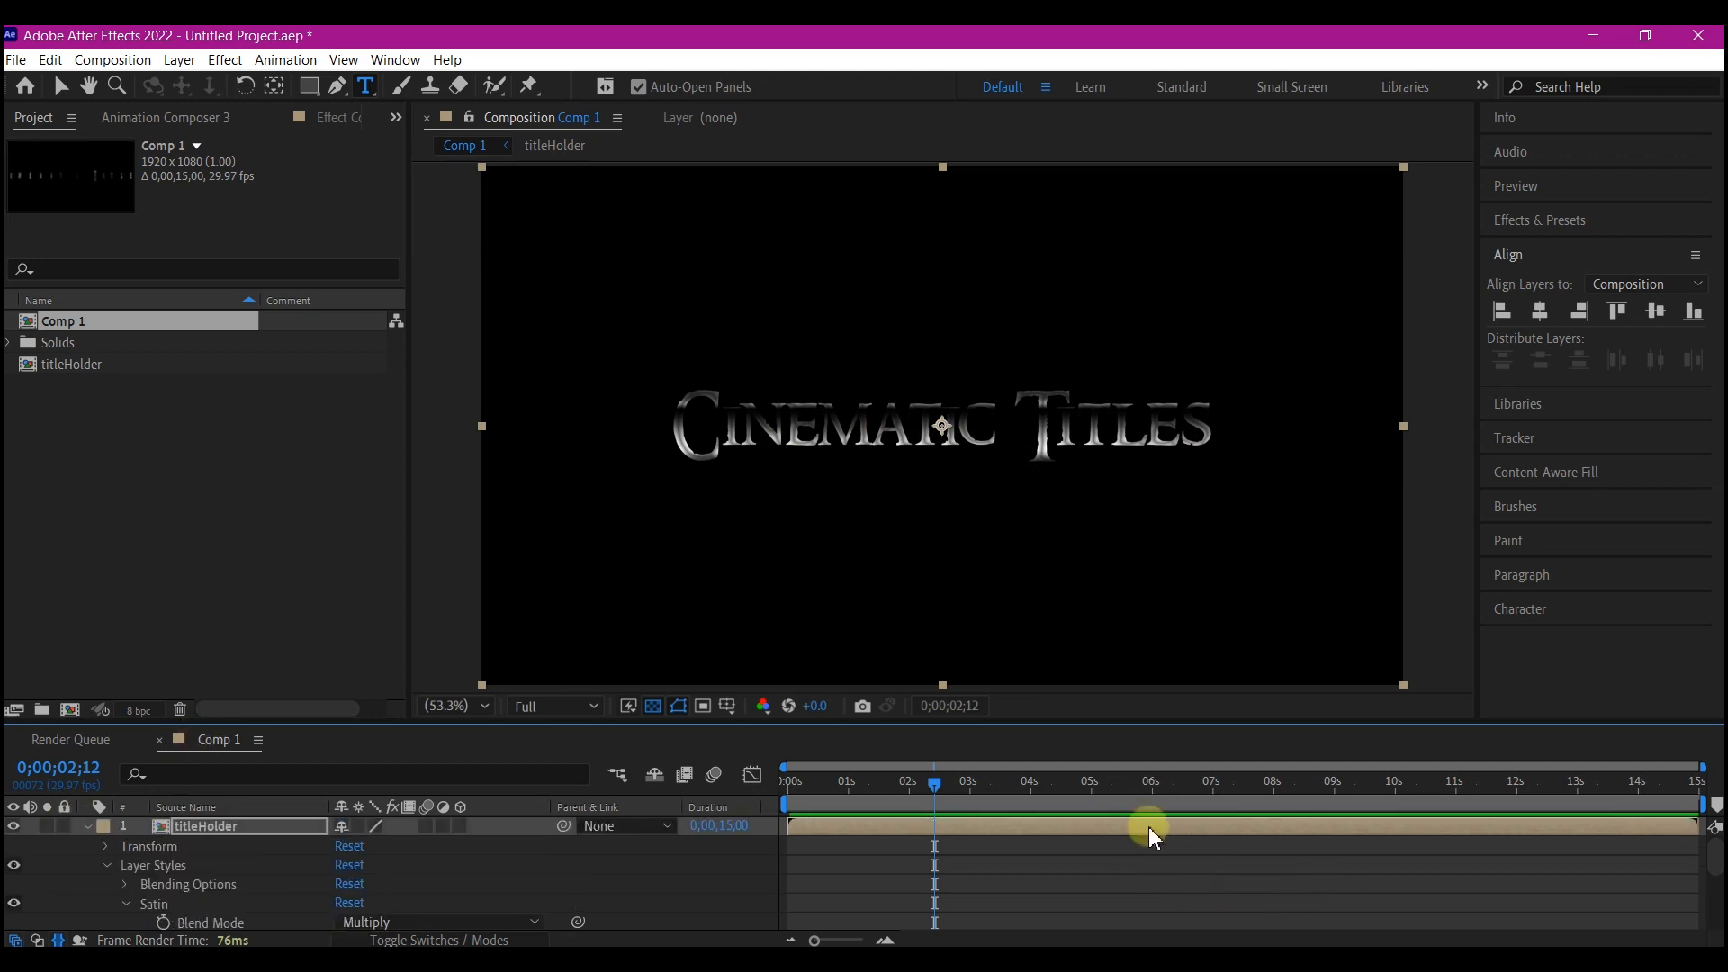
pyautogui.rightClick(1034, 826)
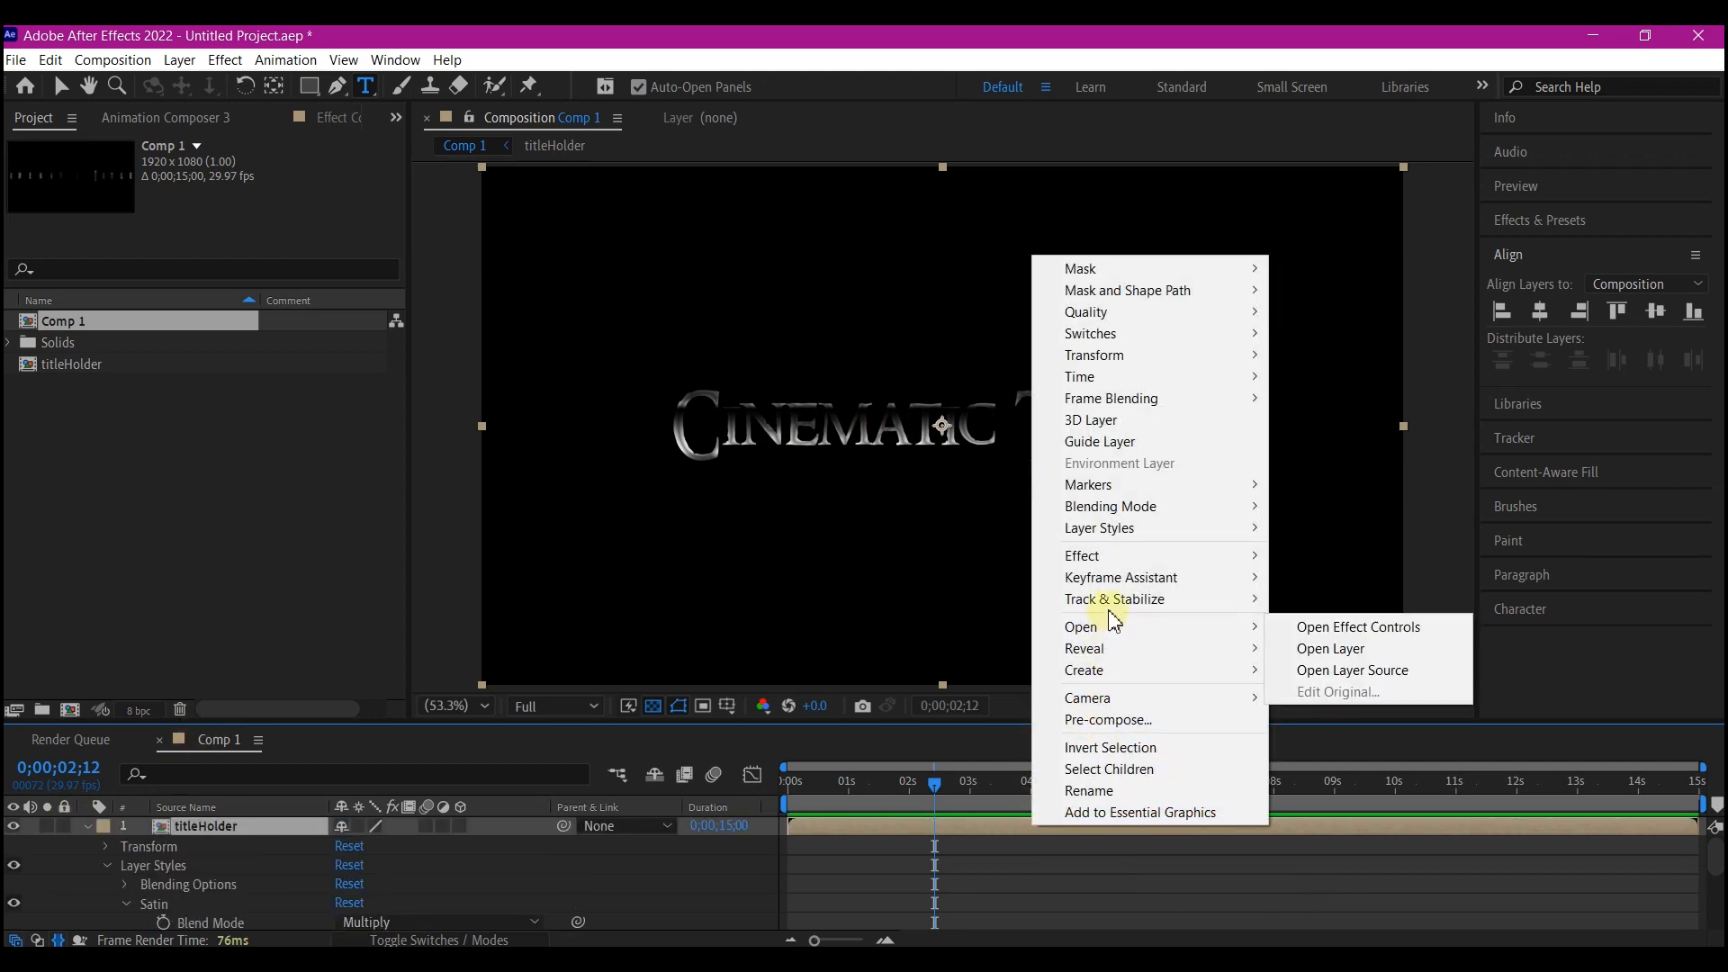
pyautogui.moveTo(1171, 528)
pyautogui.click(1332, 644)
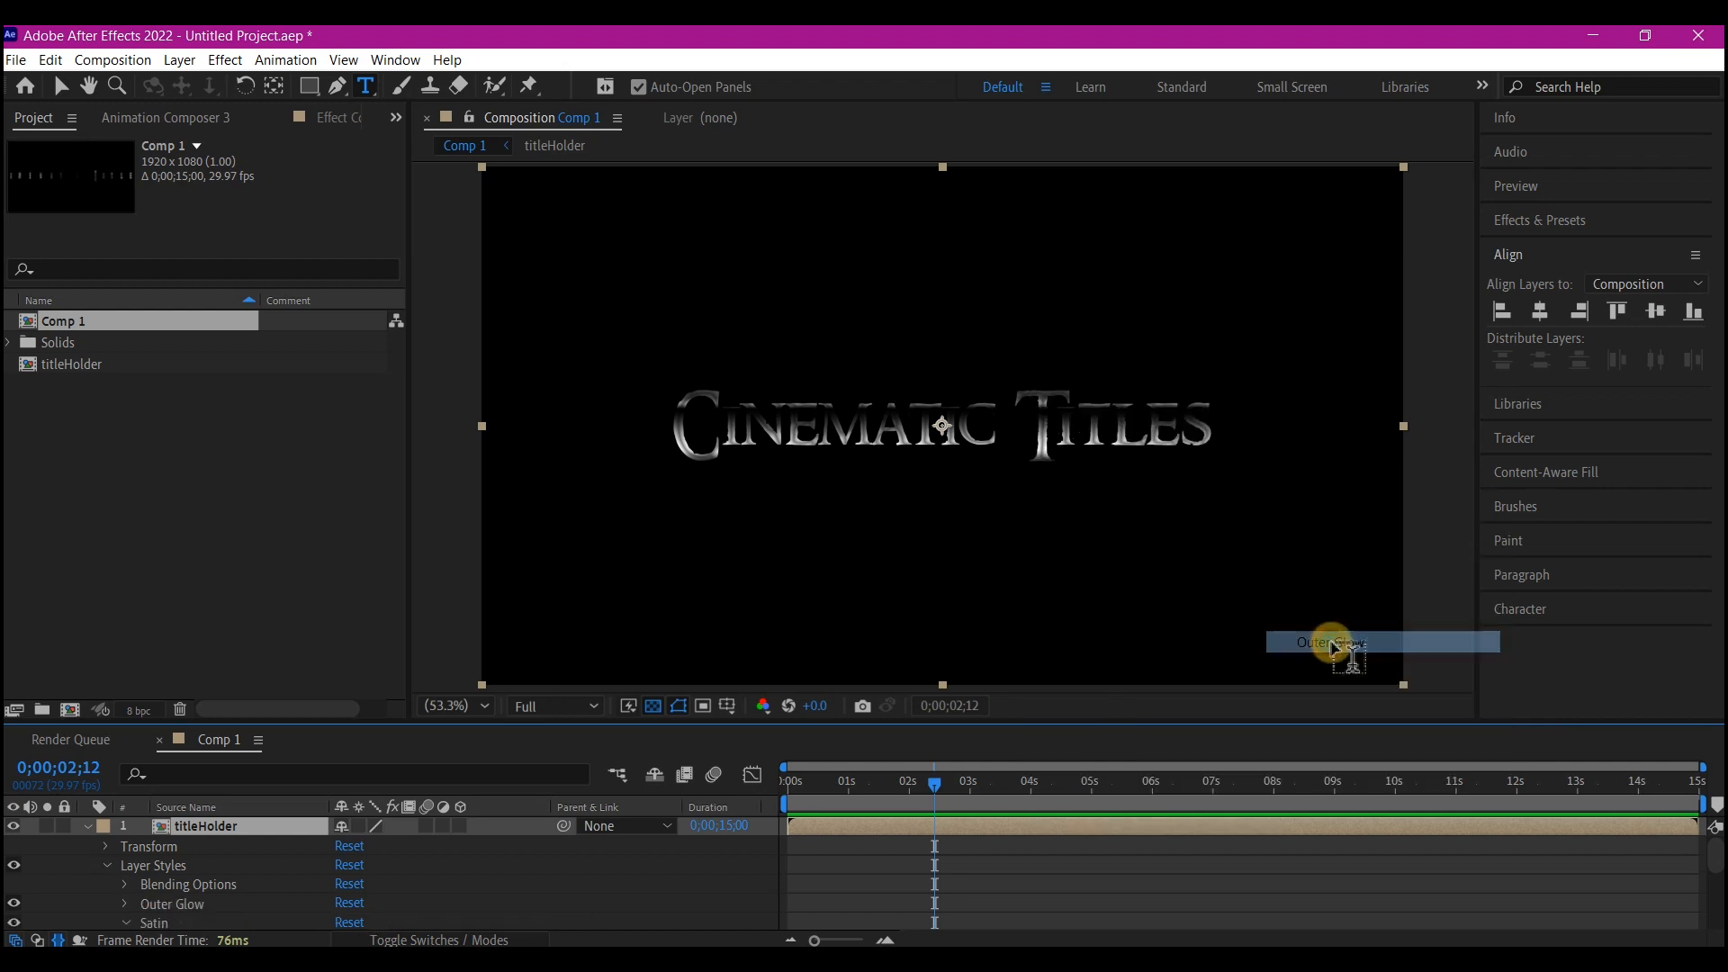
pyautogui.click(127, 867)
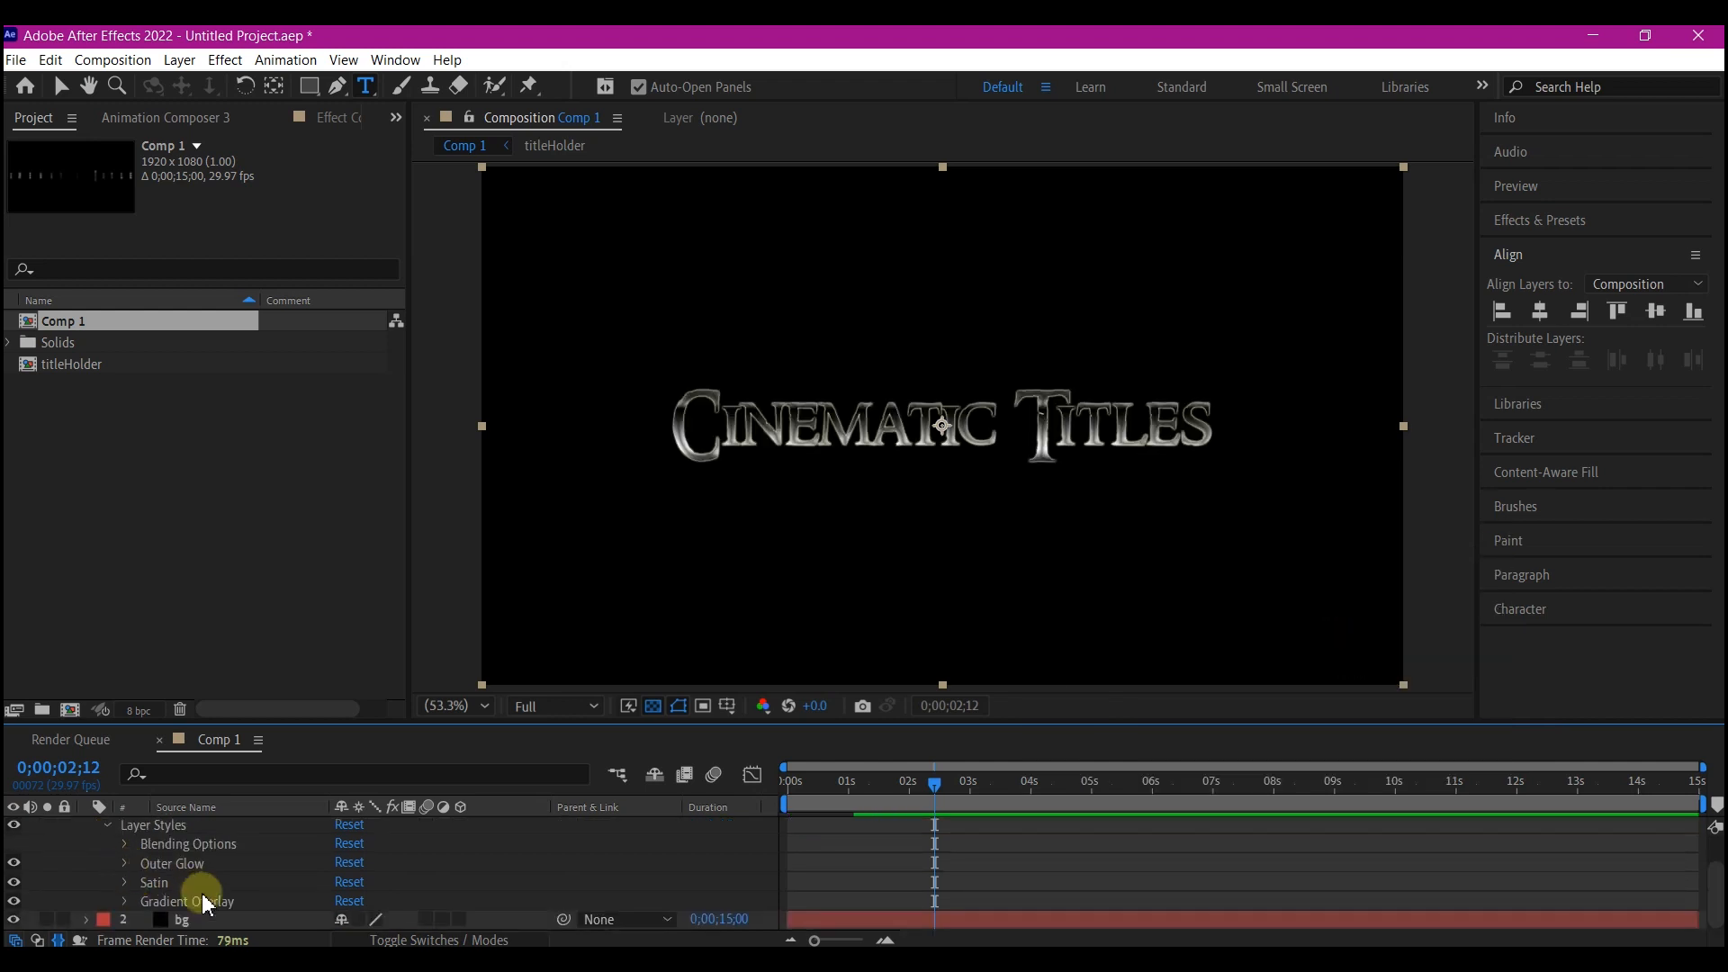
pyautogui.click(133, 862)
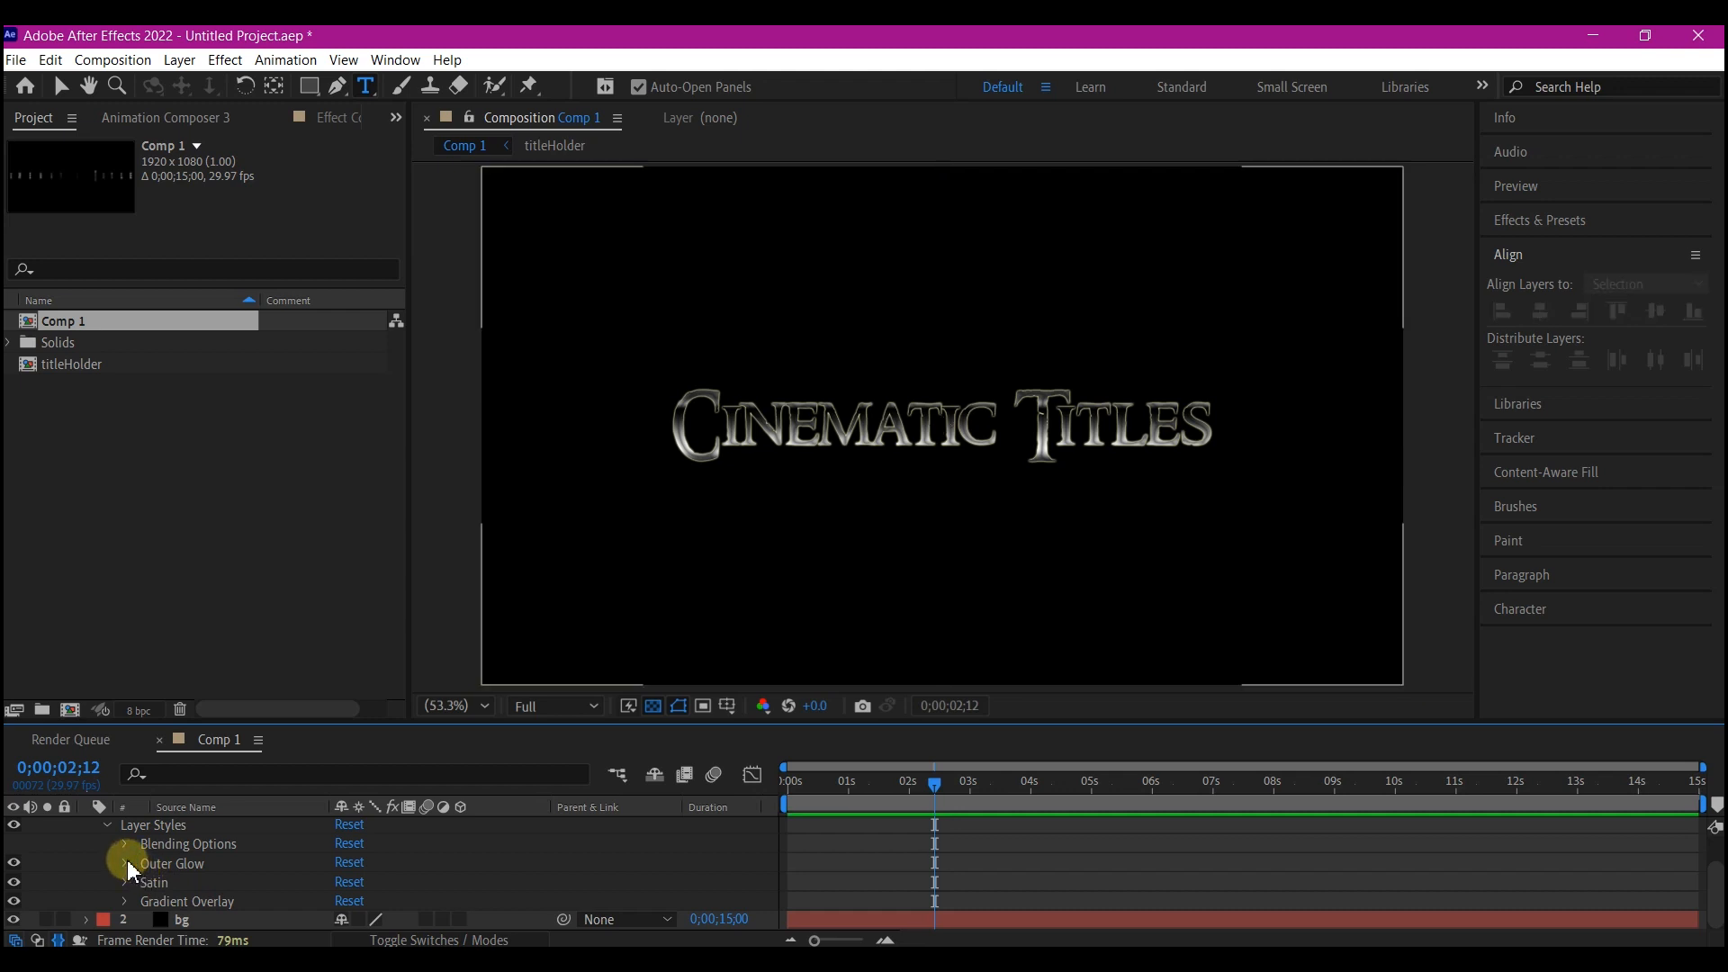
pyautogui.click(127, 865)
pyautogui.scroll(-2, 232, 896)
pyautogui.scroll(-2, 243, 885)
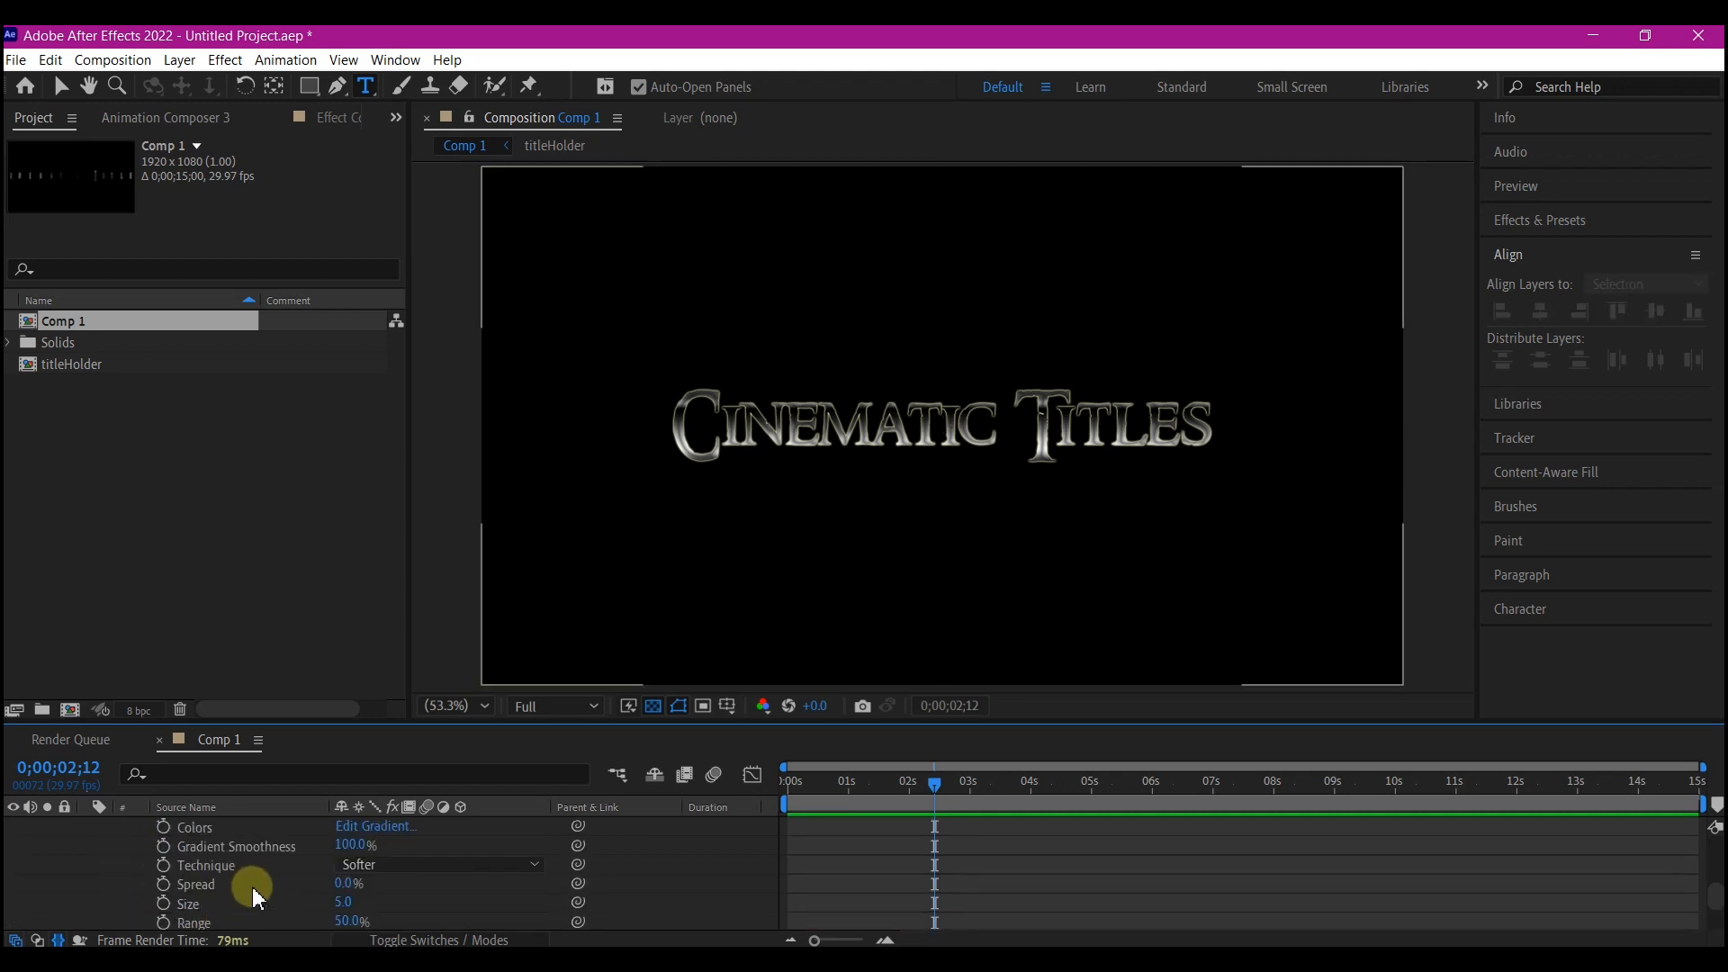
pyautogui.scroll(5, 252, 888)
pyautogui.click(86, 826)
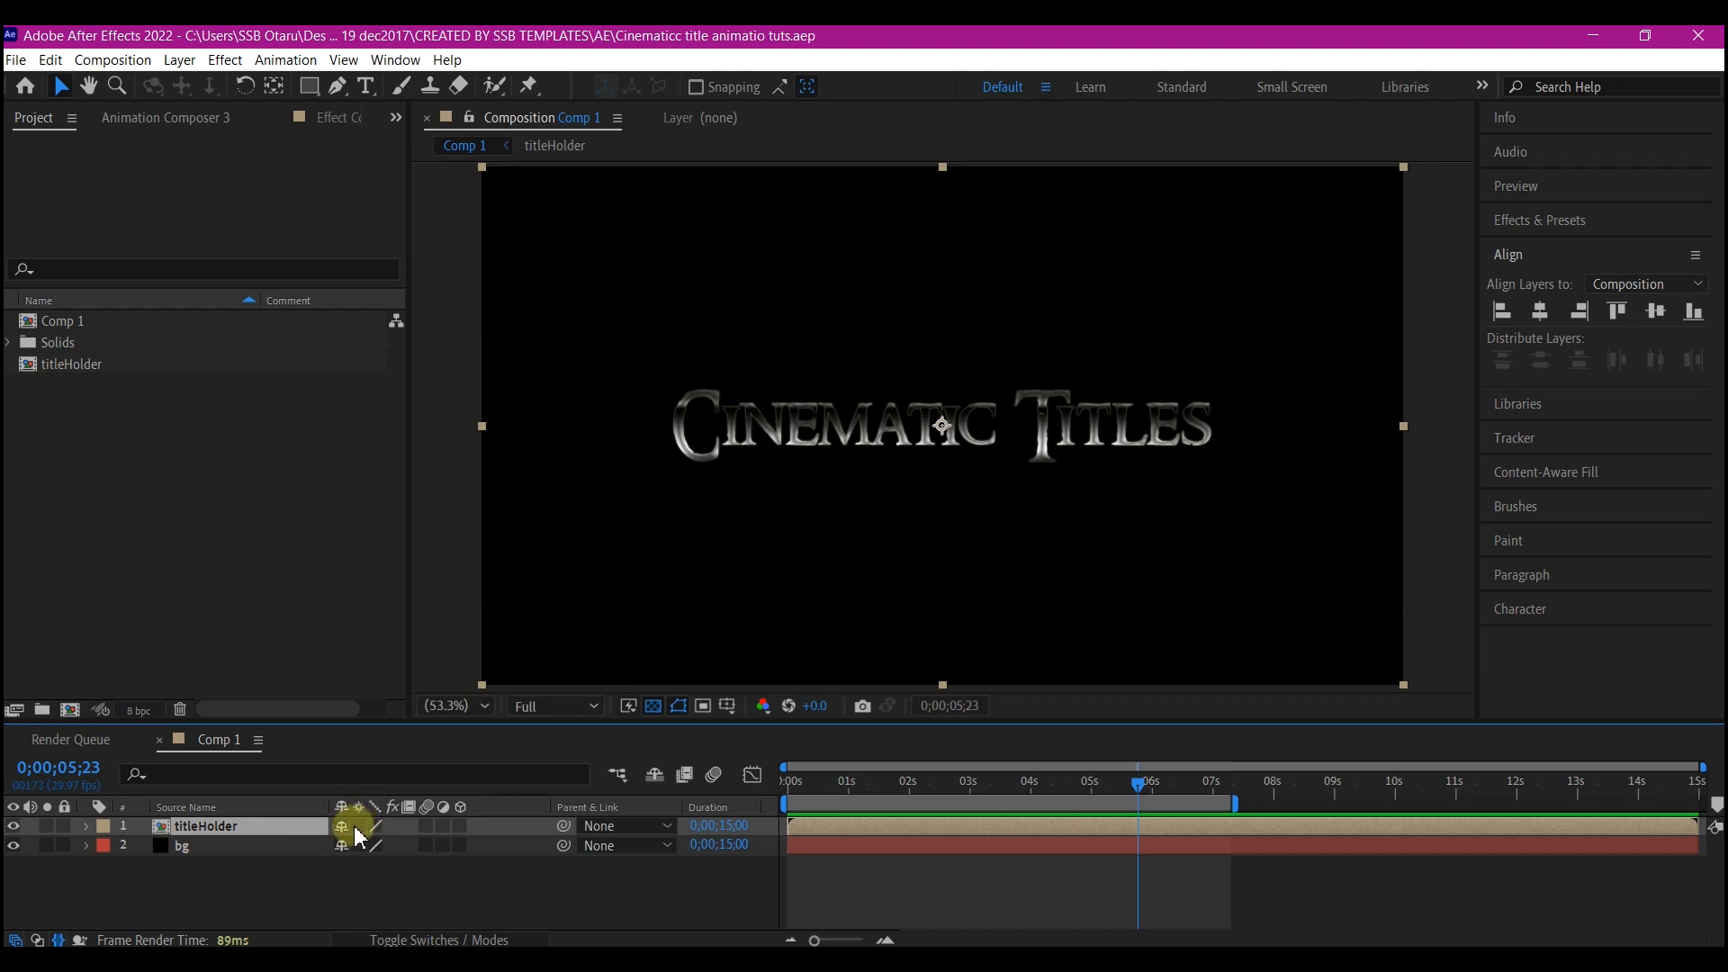
# Step: Enable Collapse Transformations on the titleHolder layer and duplicate the layer
pyautogui.click(360, 827)
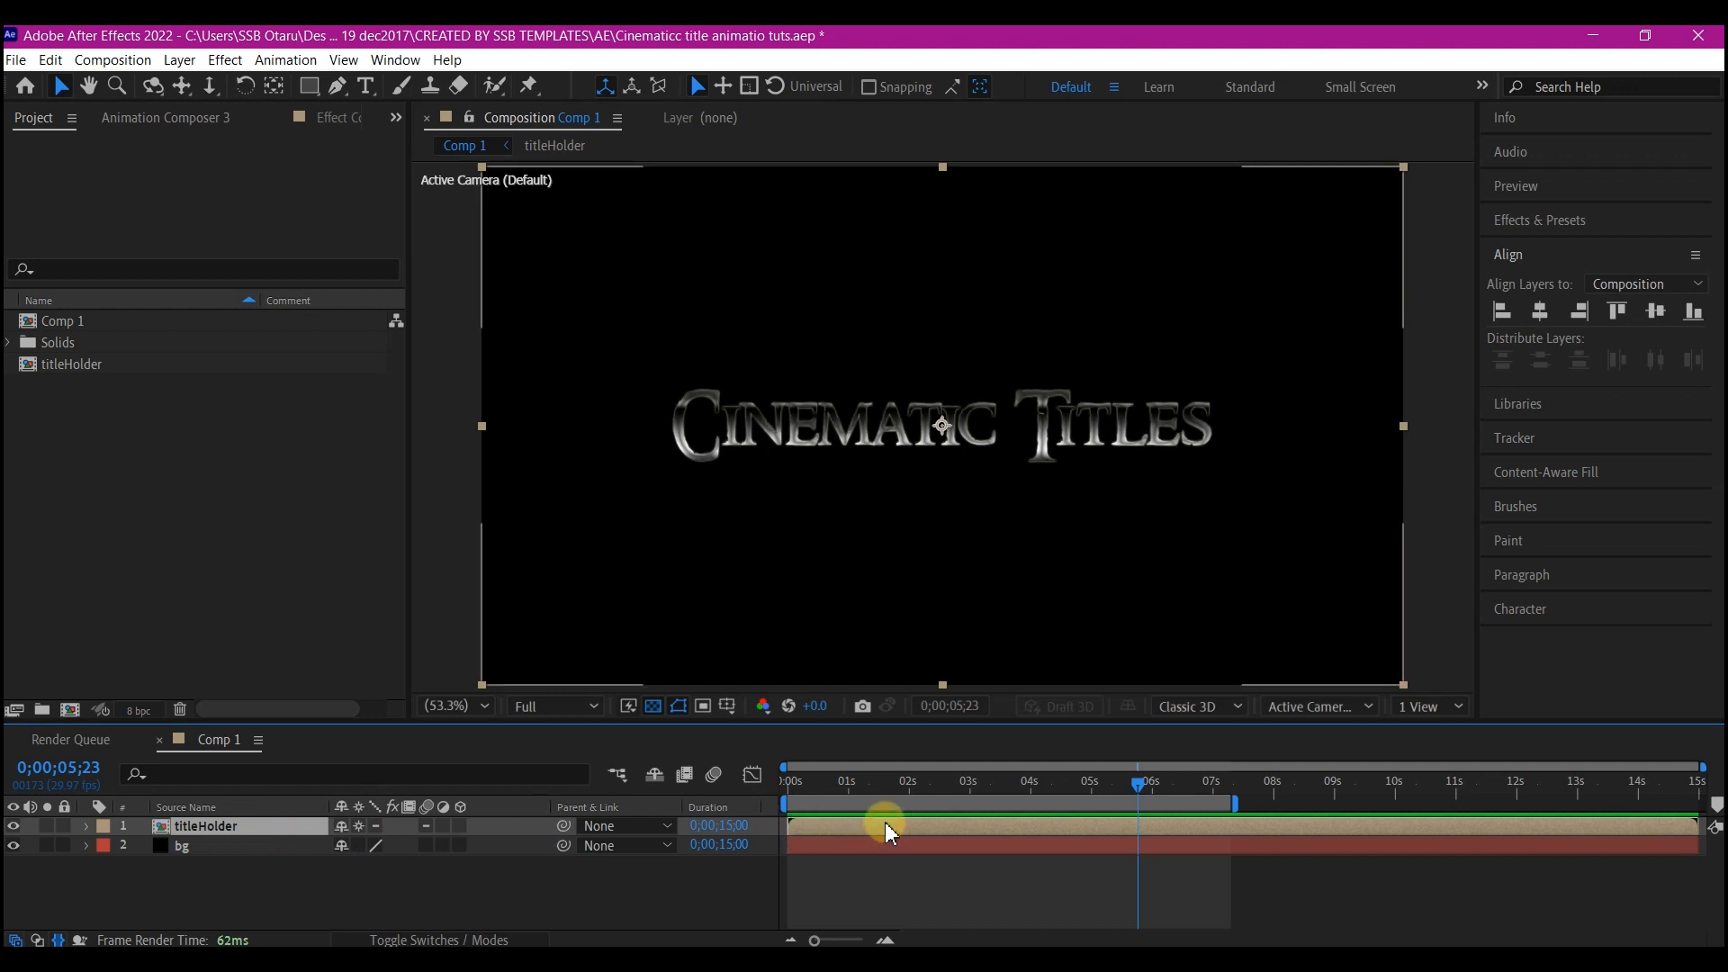
pyautogui.hotkey('ctrl', 'd')
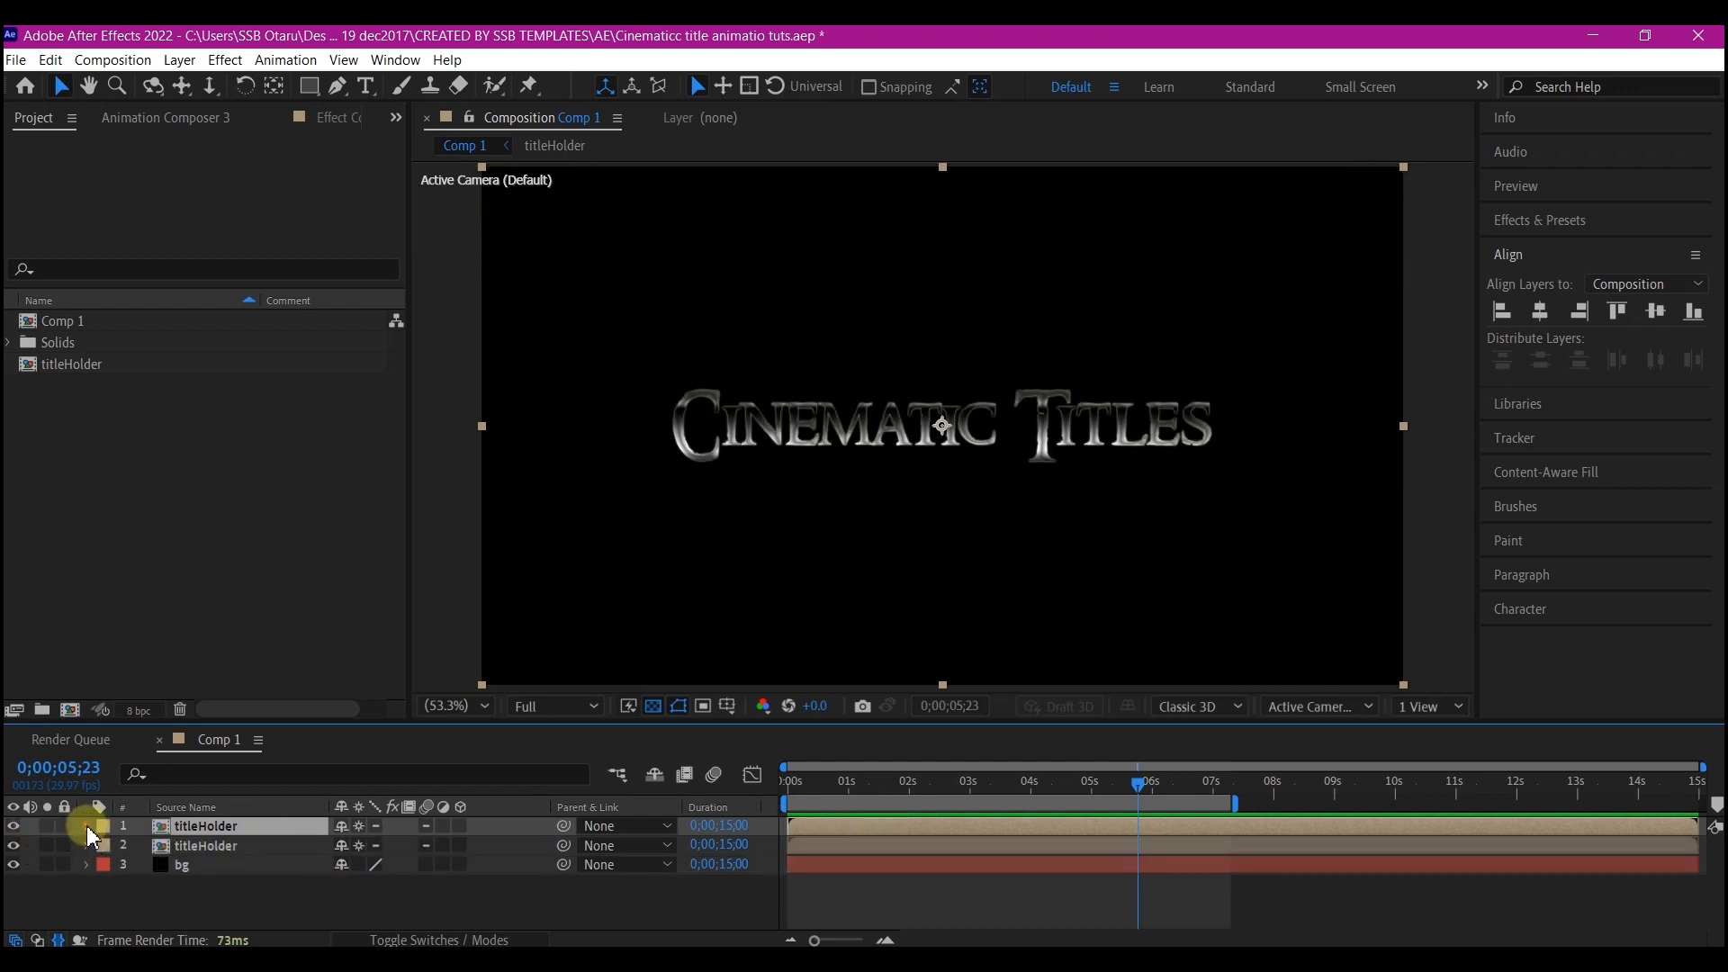
# Step: Turn off the layer styles on the upper titleHolder copy and apply the Vegas effect to it
pyautogui.click(87, 825)
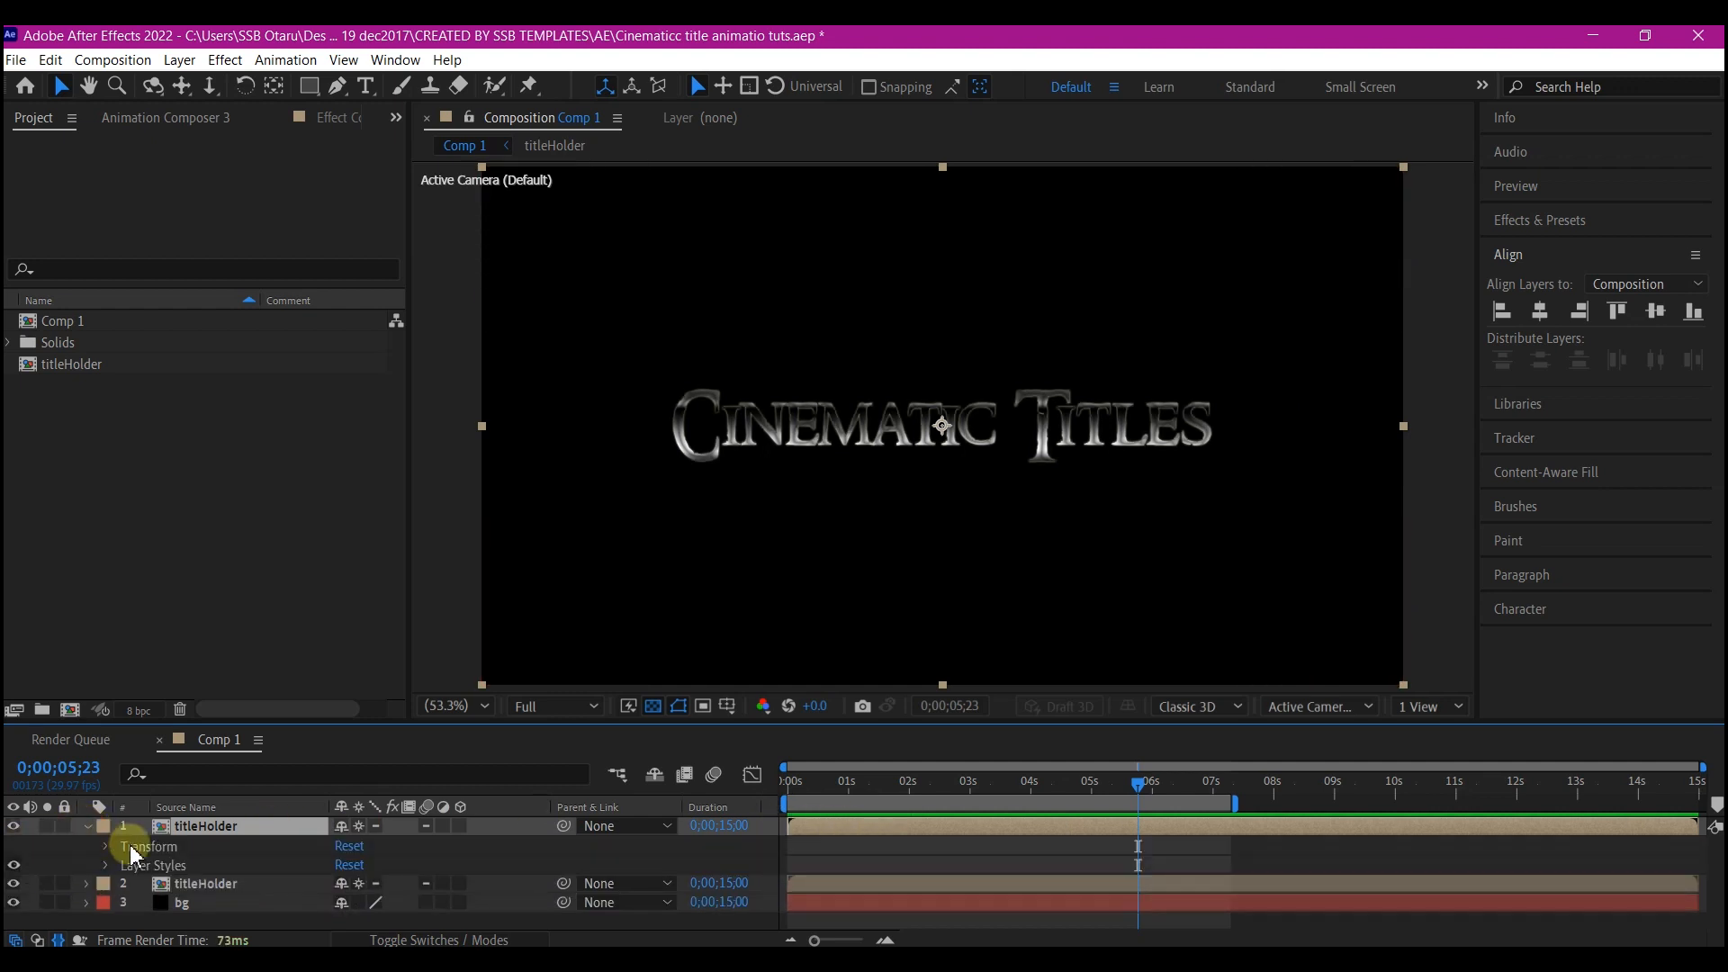
pyautogui.click(13, 866)
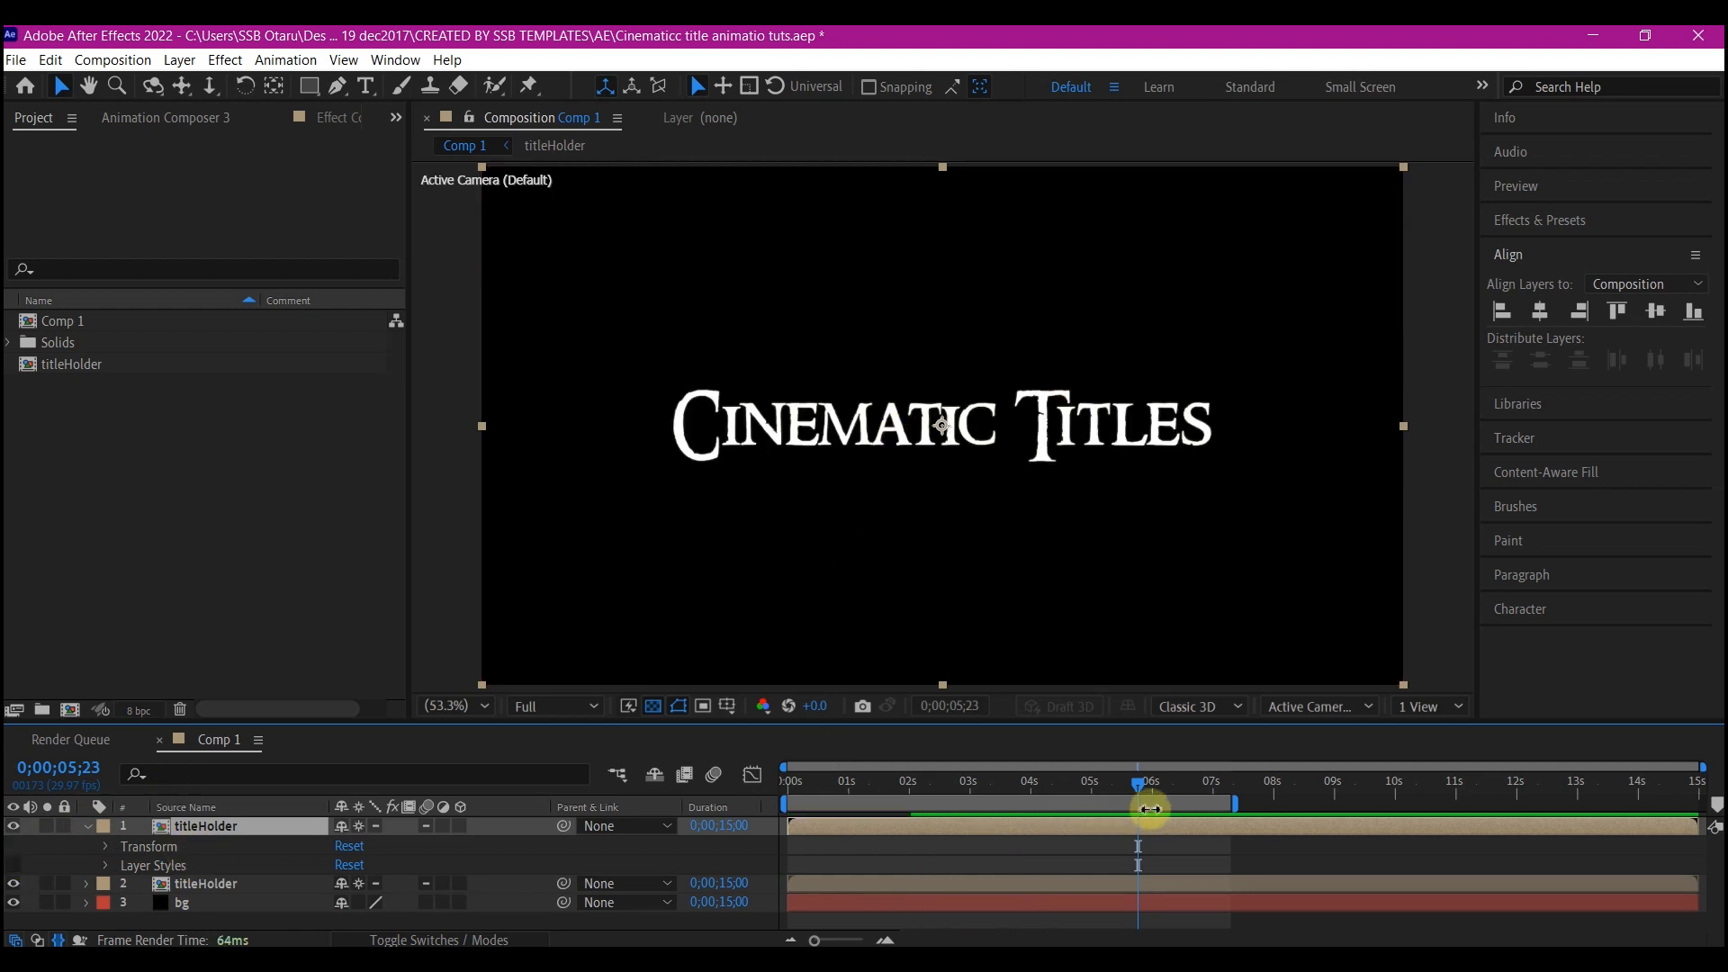
pyautogui.hotkey('ctrl', 'space')
pyautogui.write('ve')
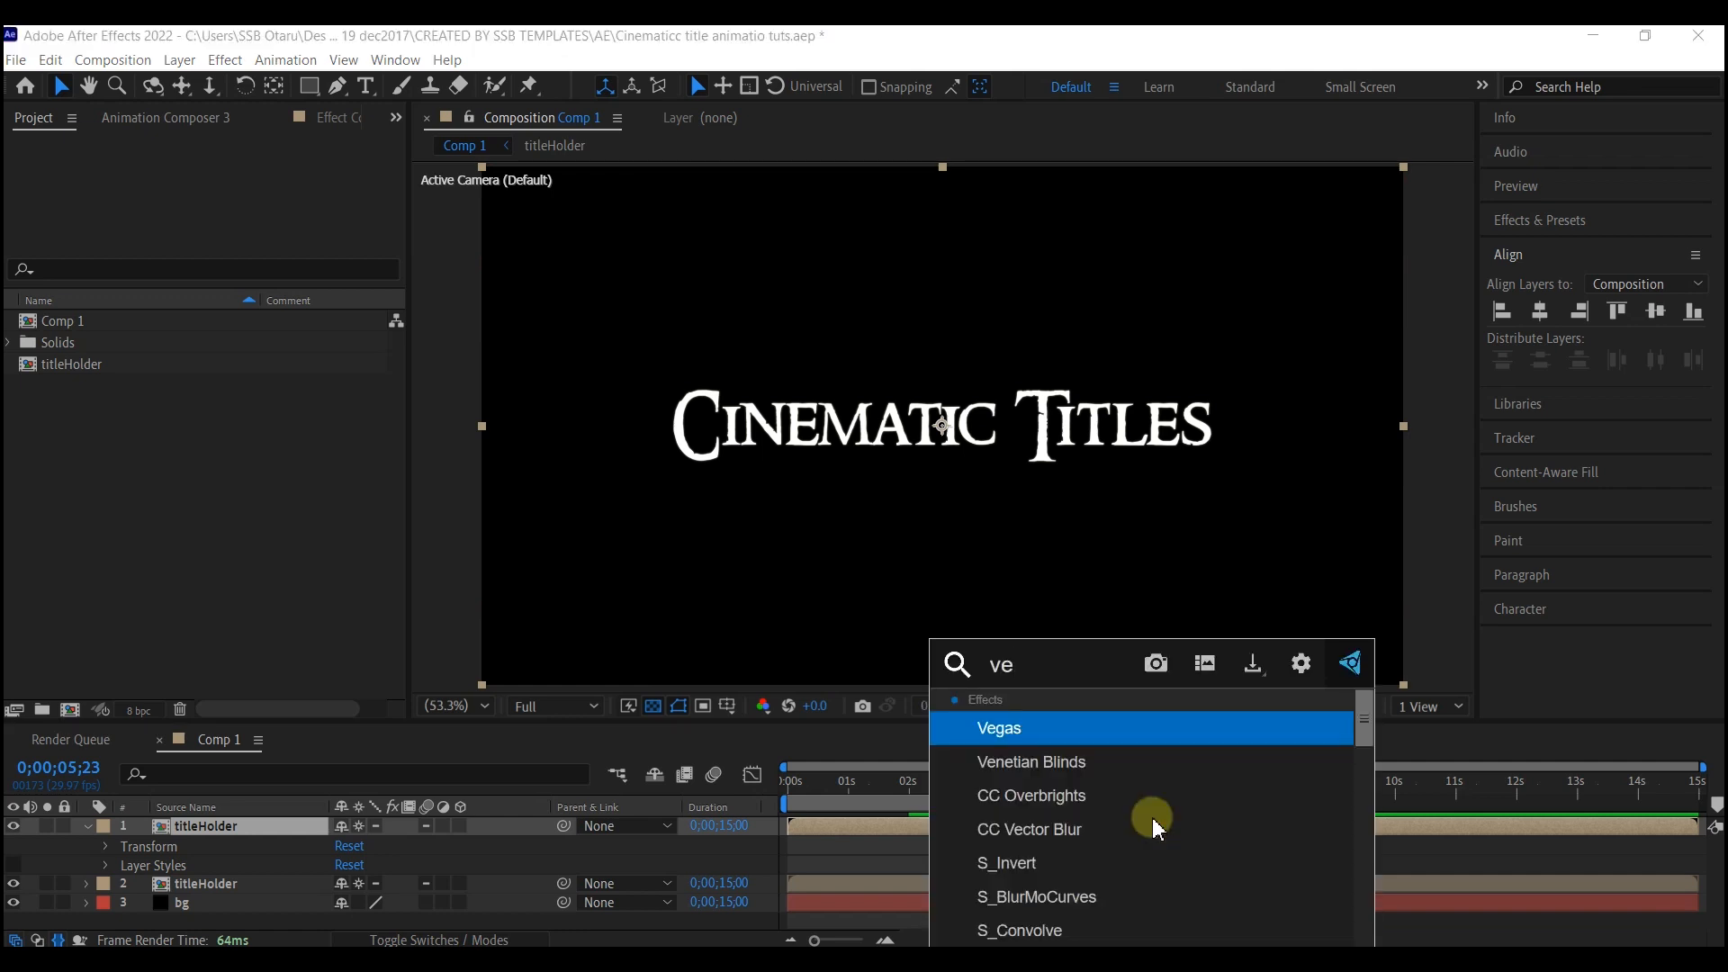
pyautogui.write('ga')
pyautogui.click(1004, 720)
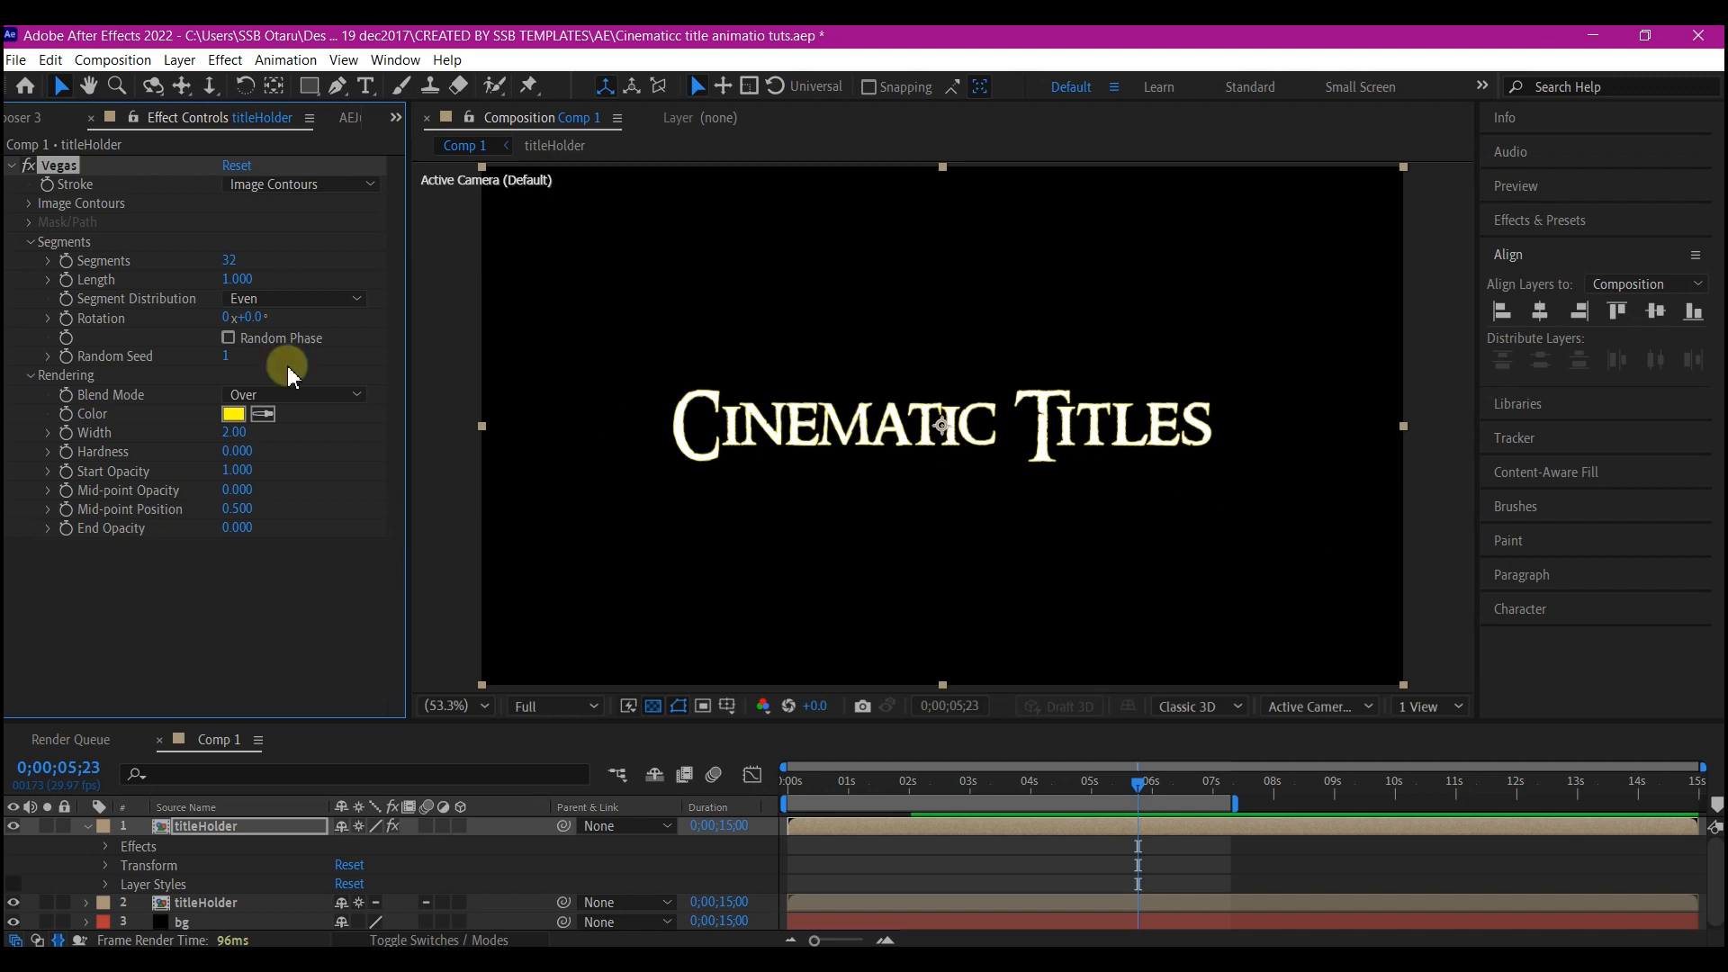
# Step: Set the Vegas effect's color to white and its Blend Mode to Transparent
pyautogui.click(236, 414)
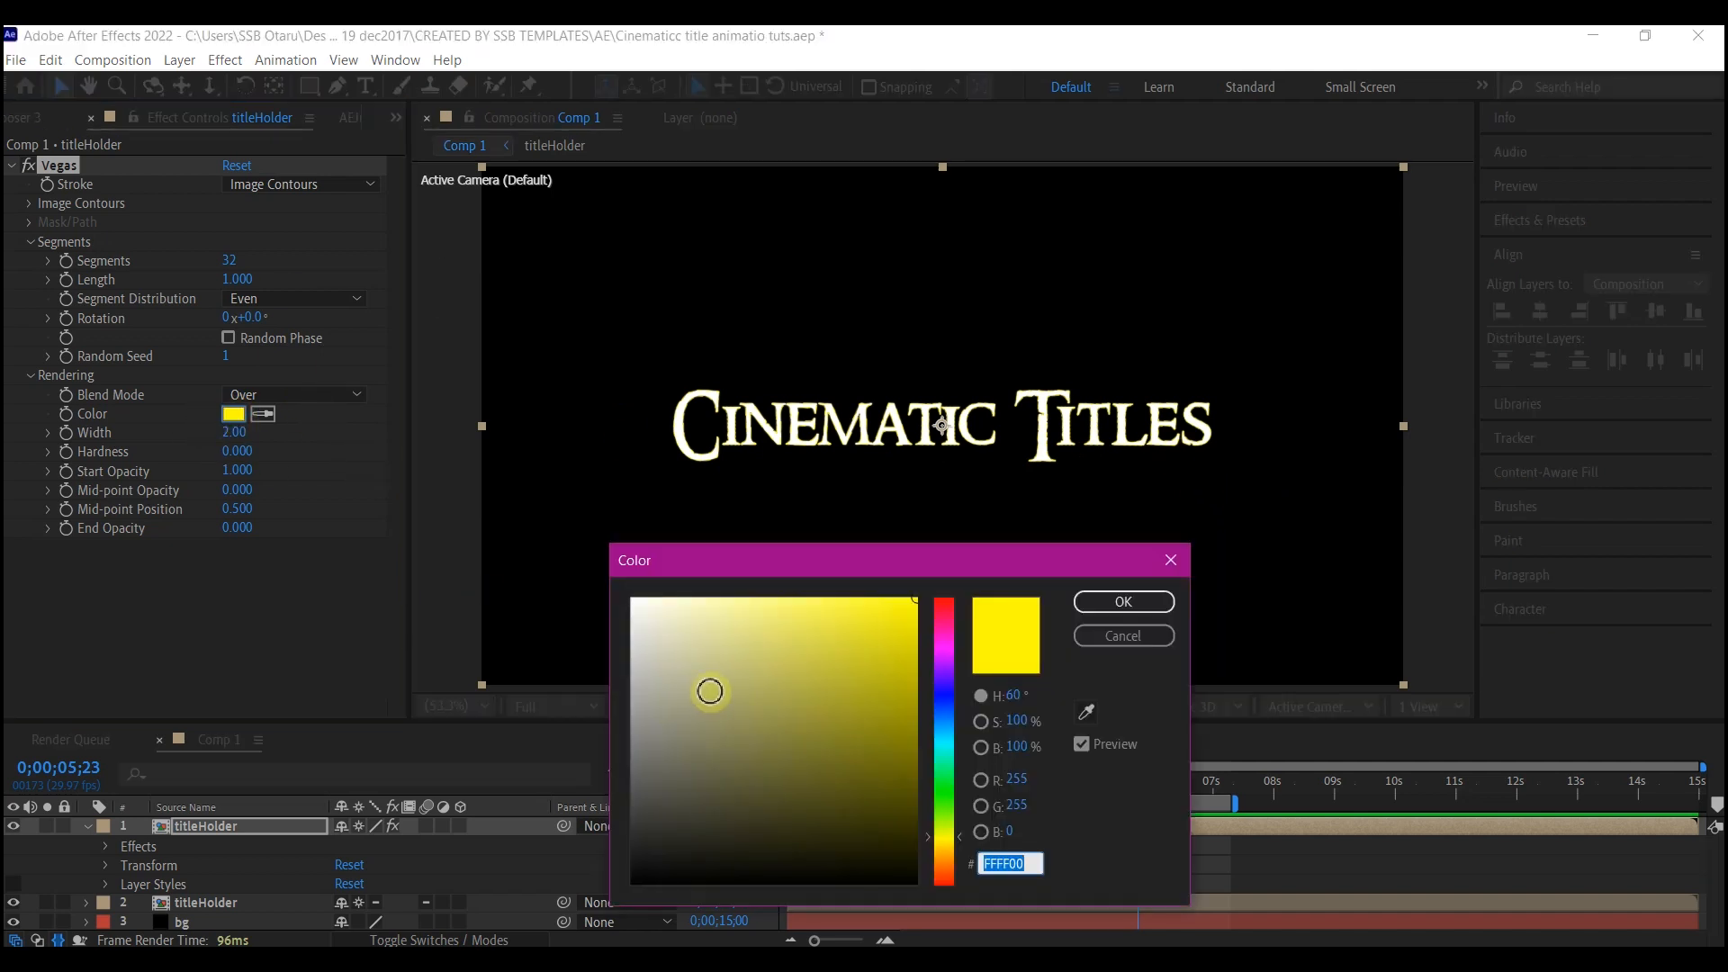
pyautogui.moveTo(711, 691); pyautogui.dragTo(702, 650)
pyautogui.click(1122, 602)
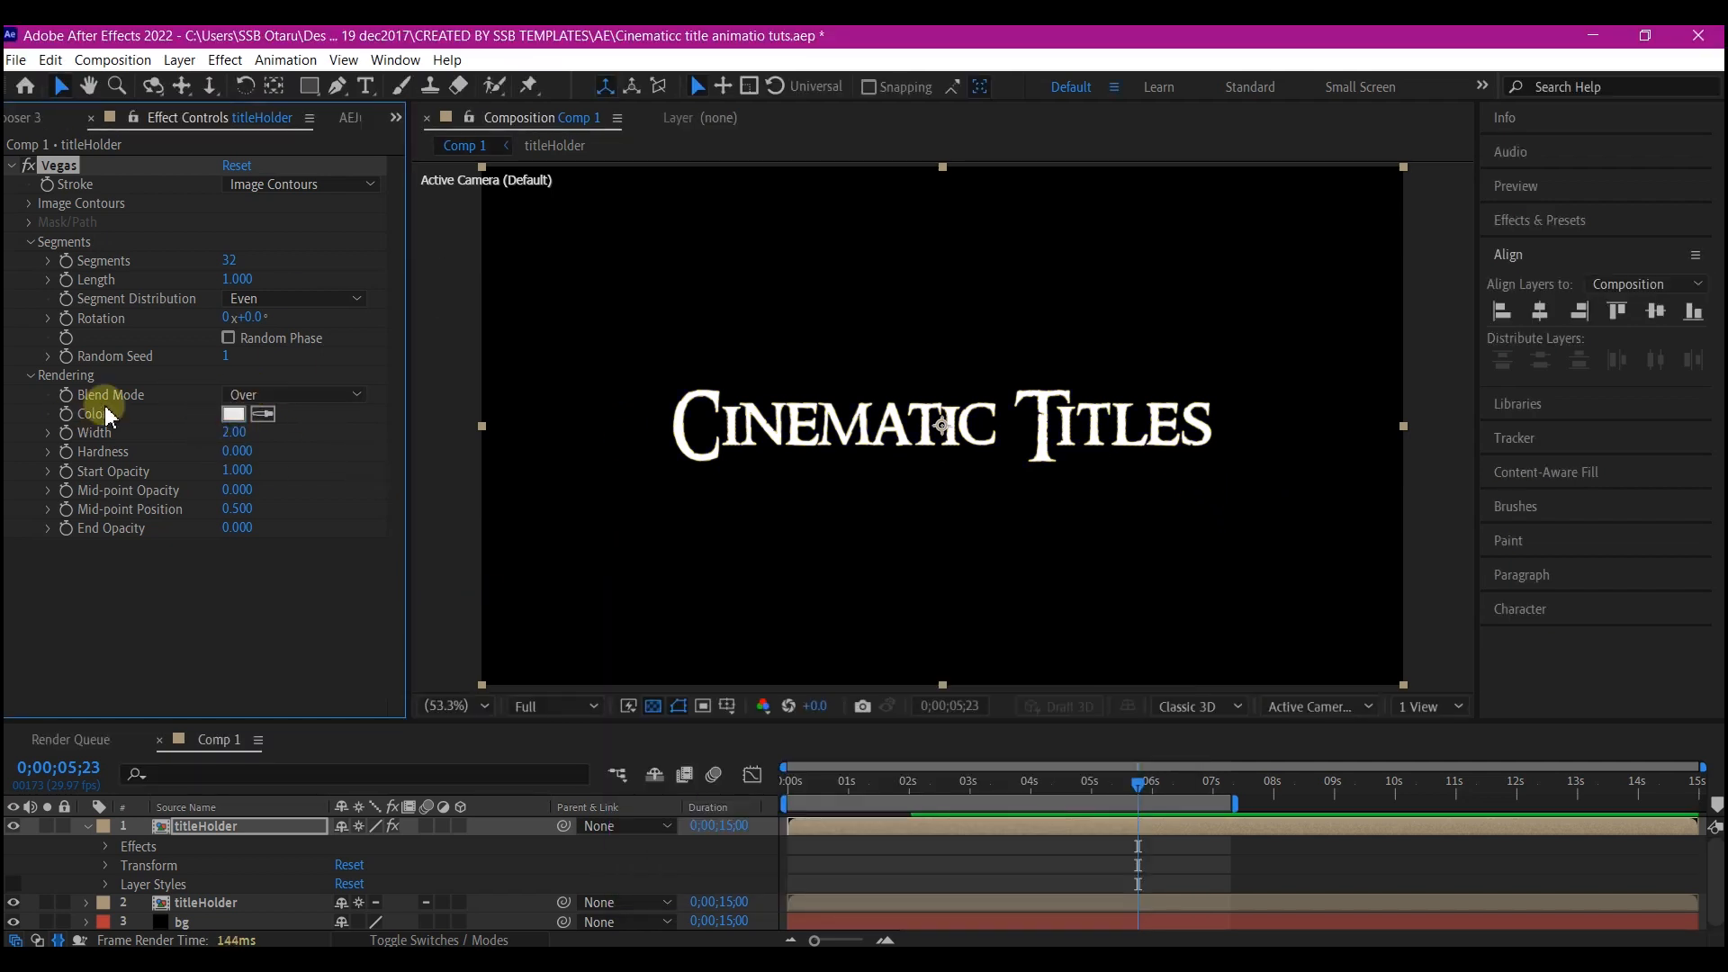
pyautogui.click(258, 395)
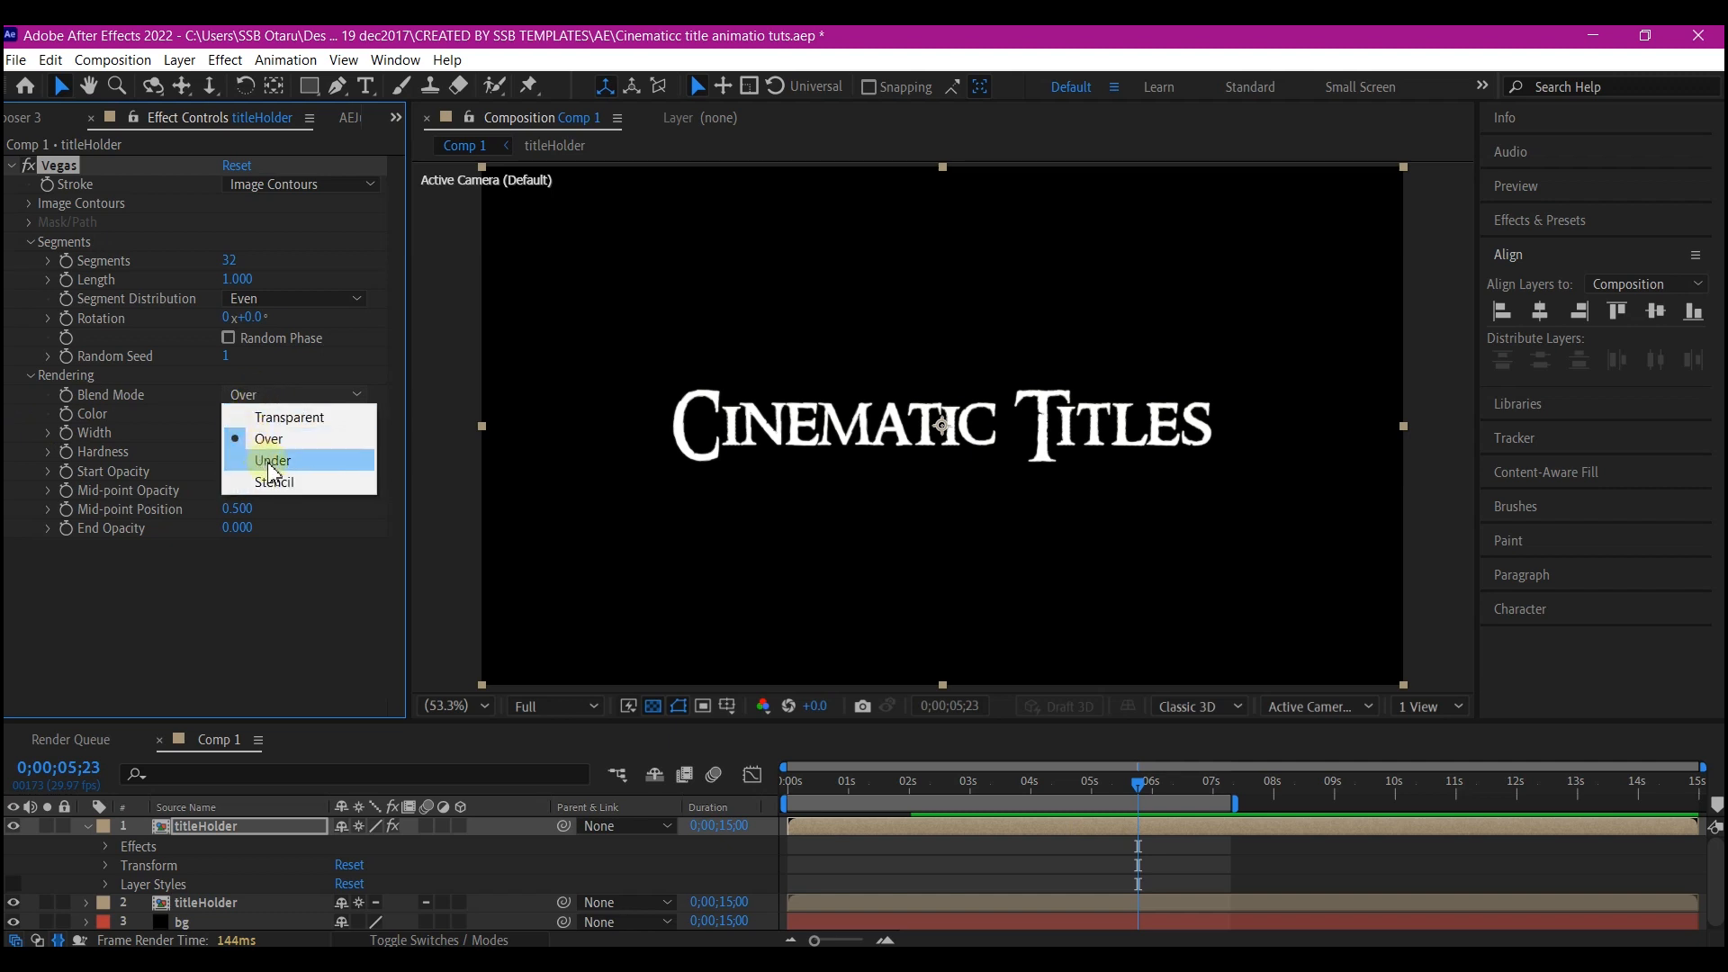
pyautogui.click(289, 418)
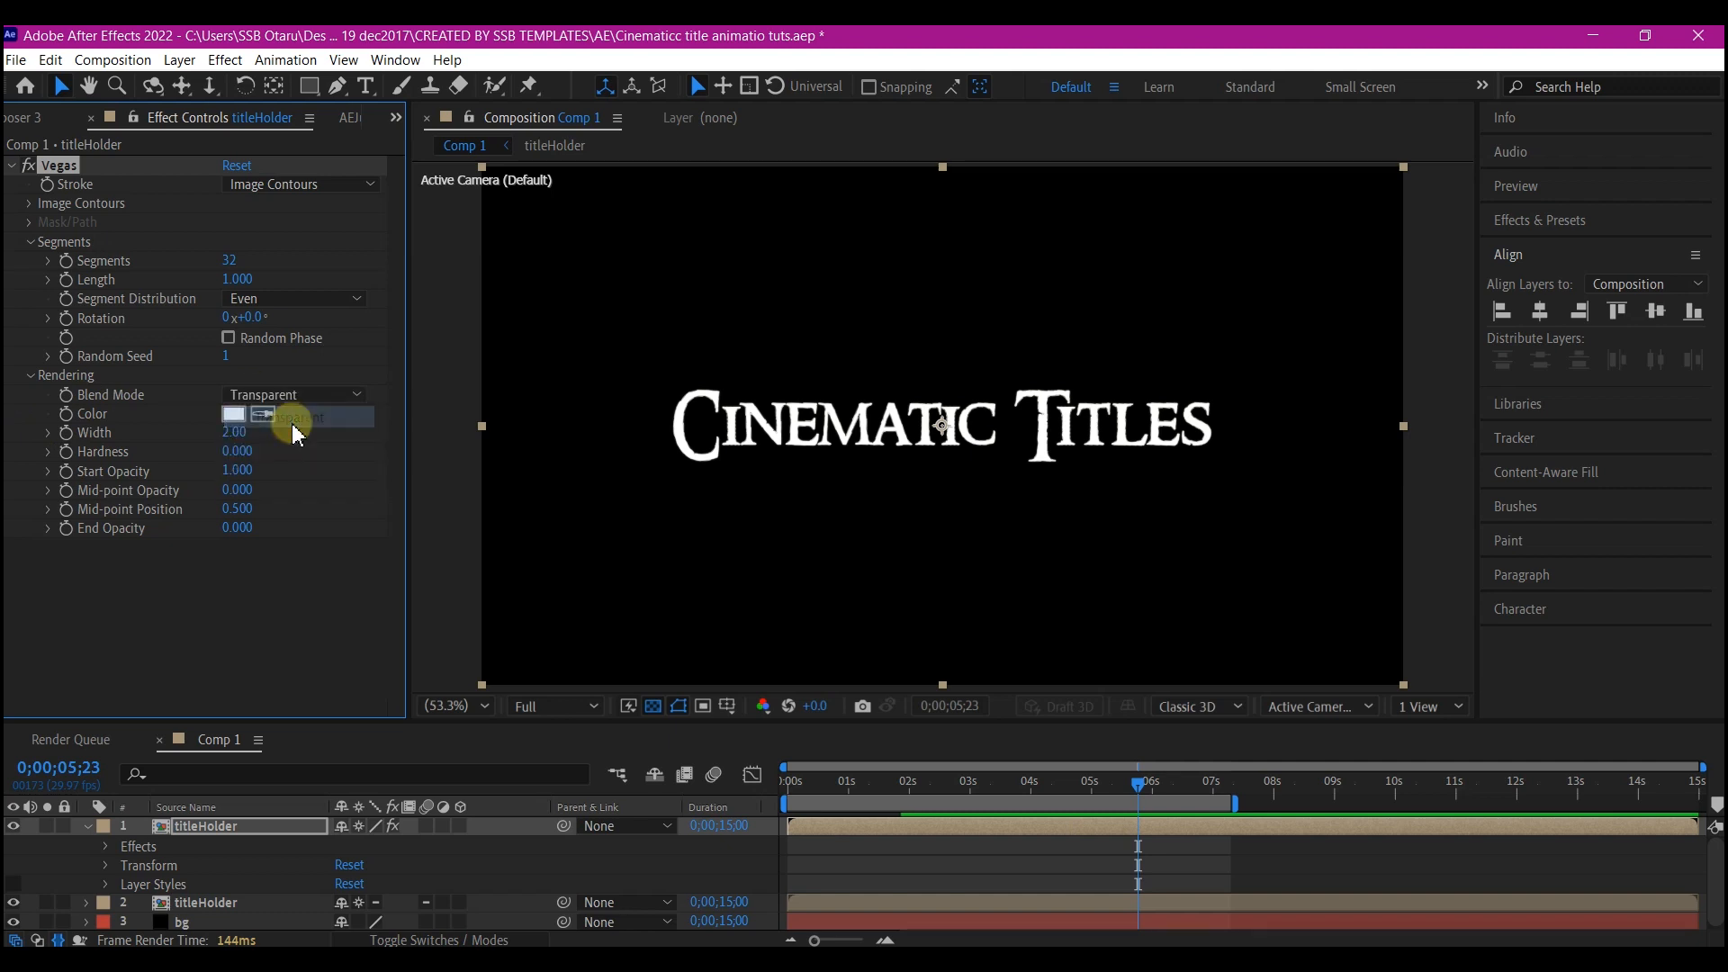
# Step: Set the Vegas effect's Image Contours Channel to Alpha
pyautogui.click(32, 206)
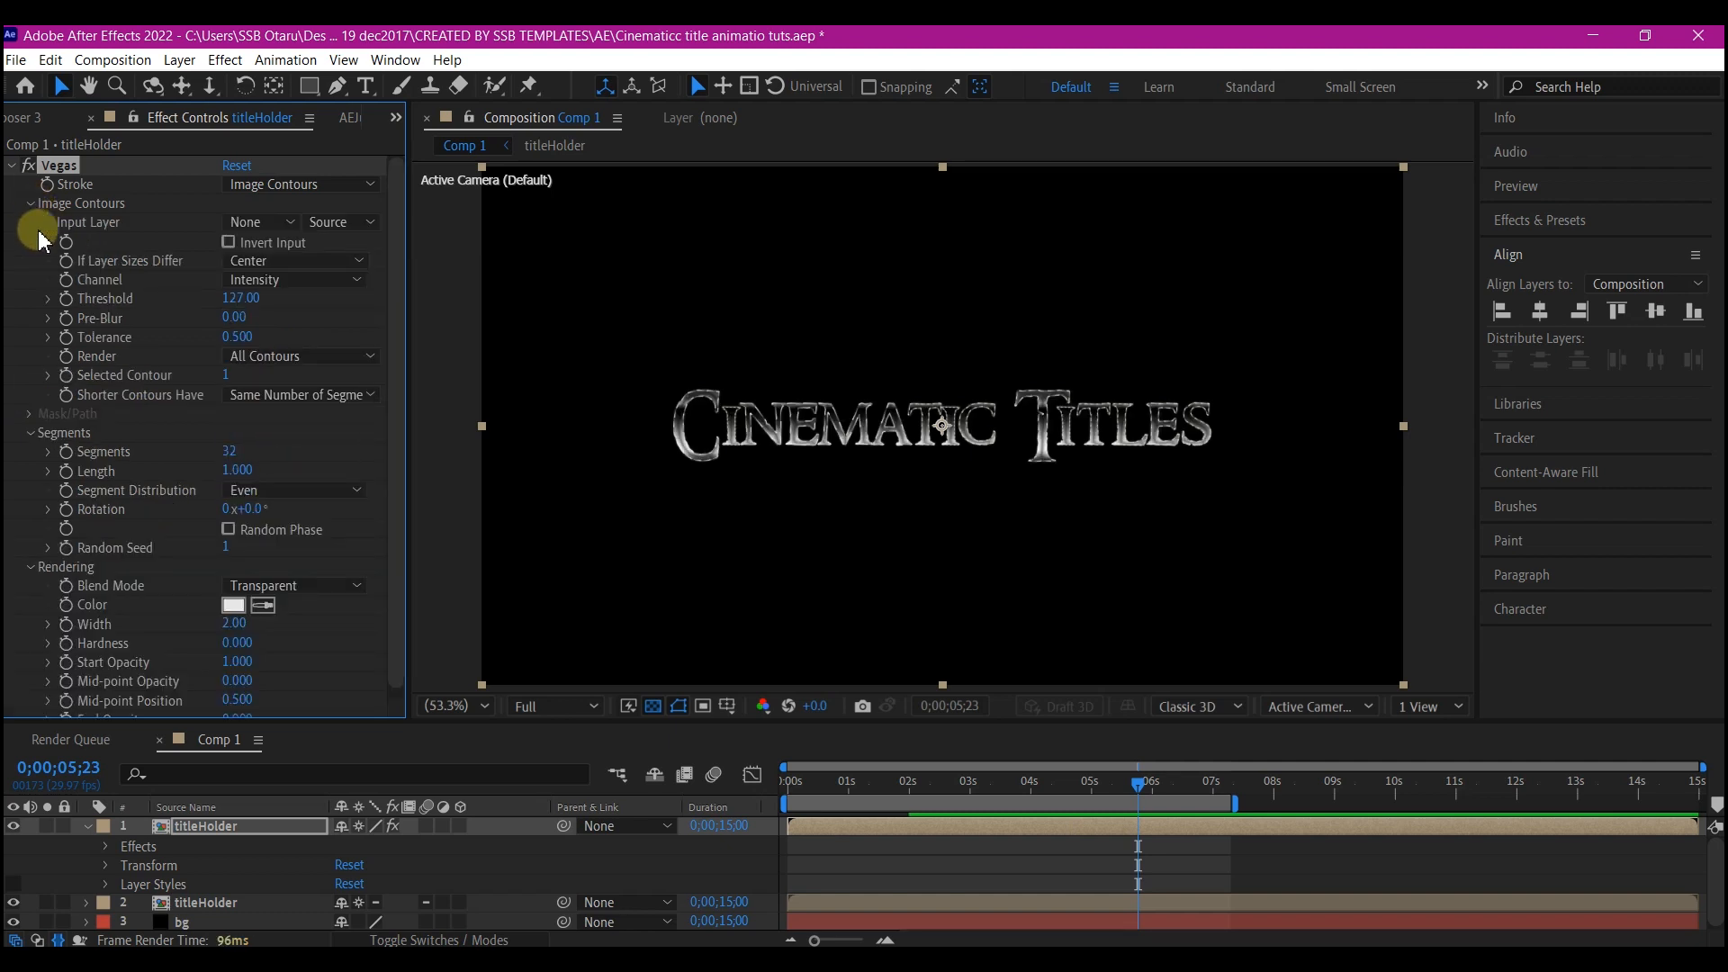
pyautogui.click(262, 280)
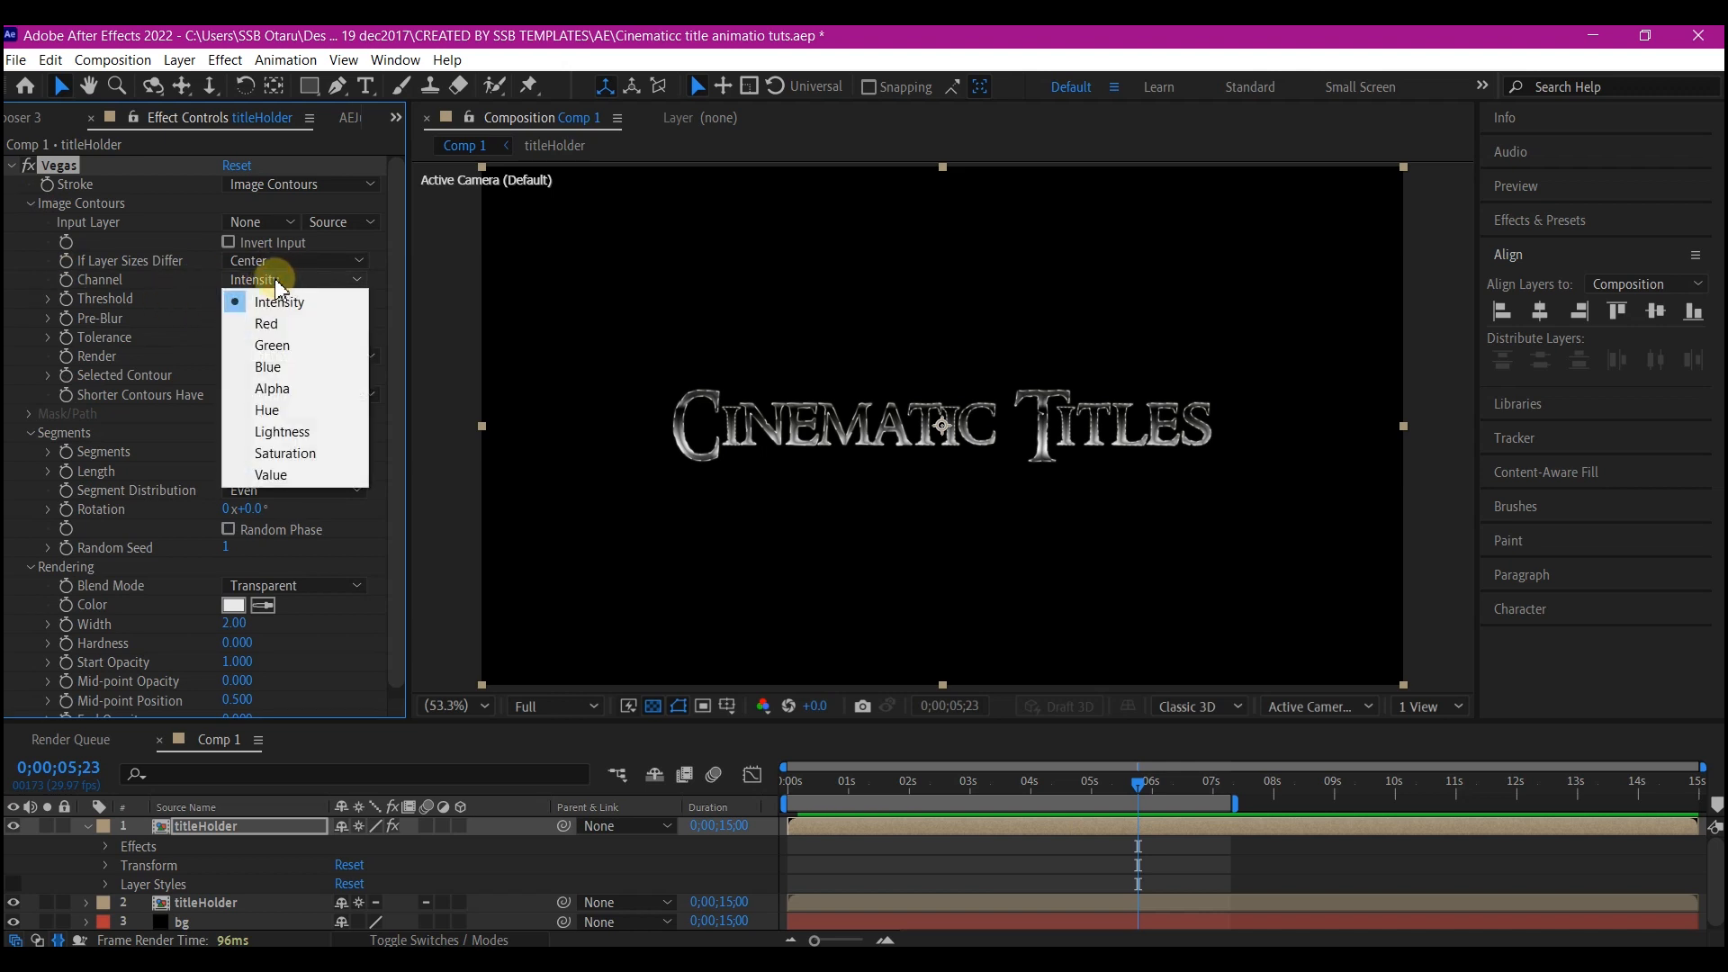
pyautogui.click(282, 391)
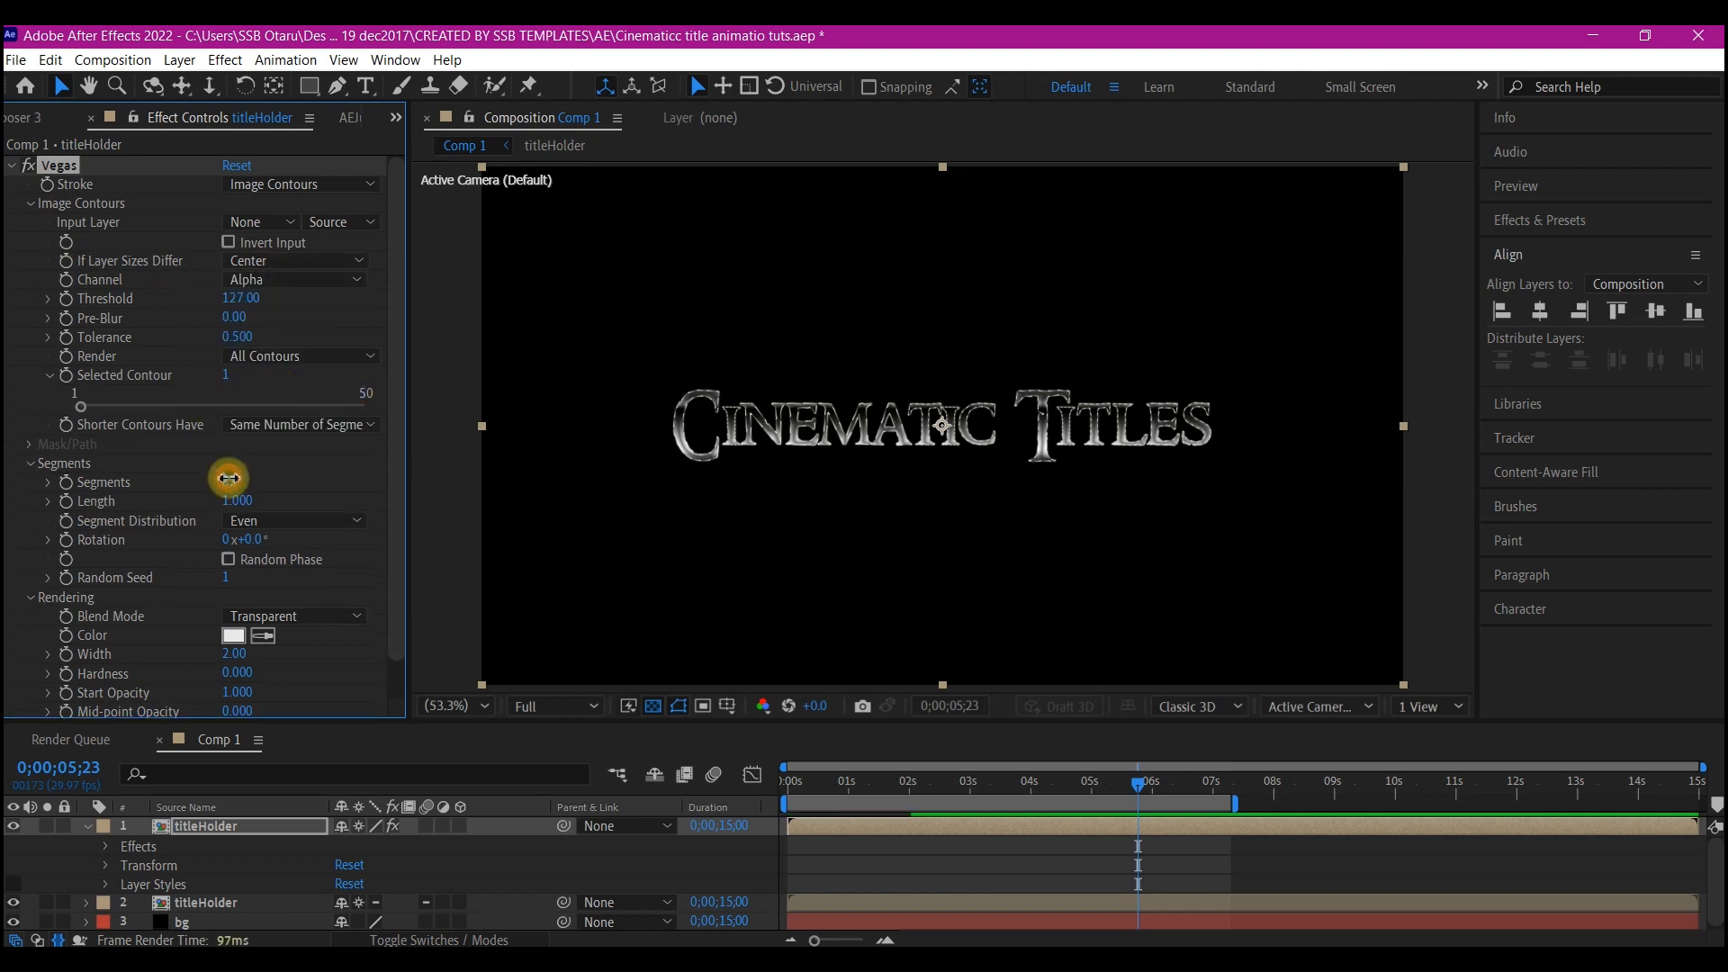
# Step: Set the Vegas effect's Segments to 1 and its rendering Width to 1
pyautogui.write('1')
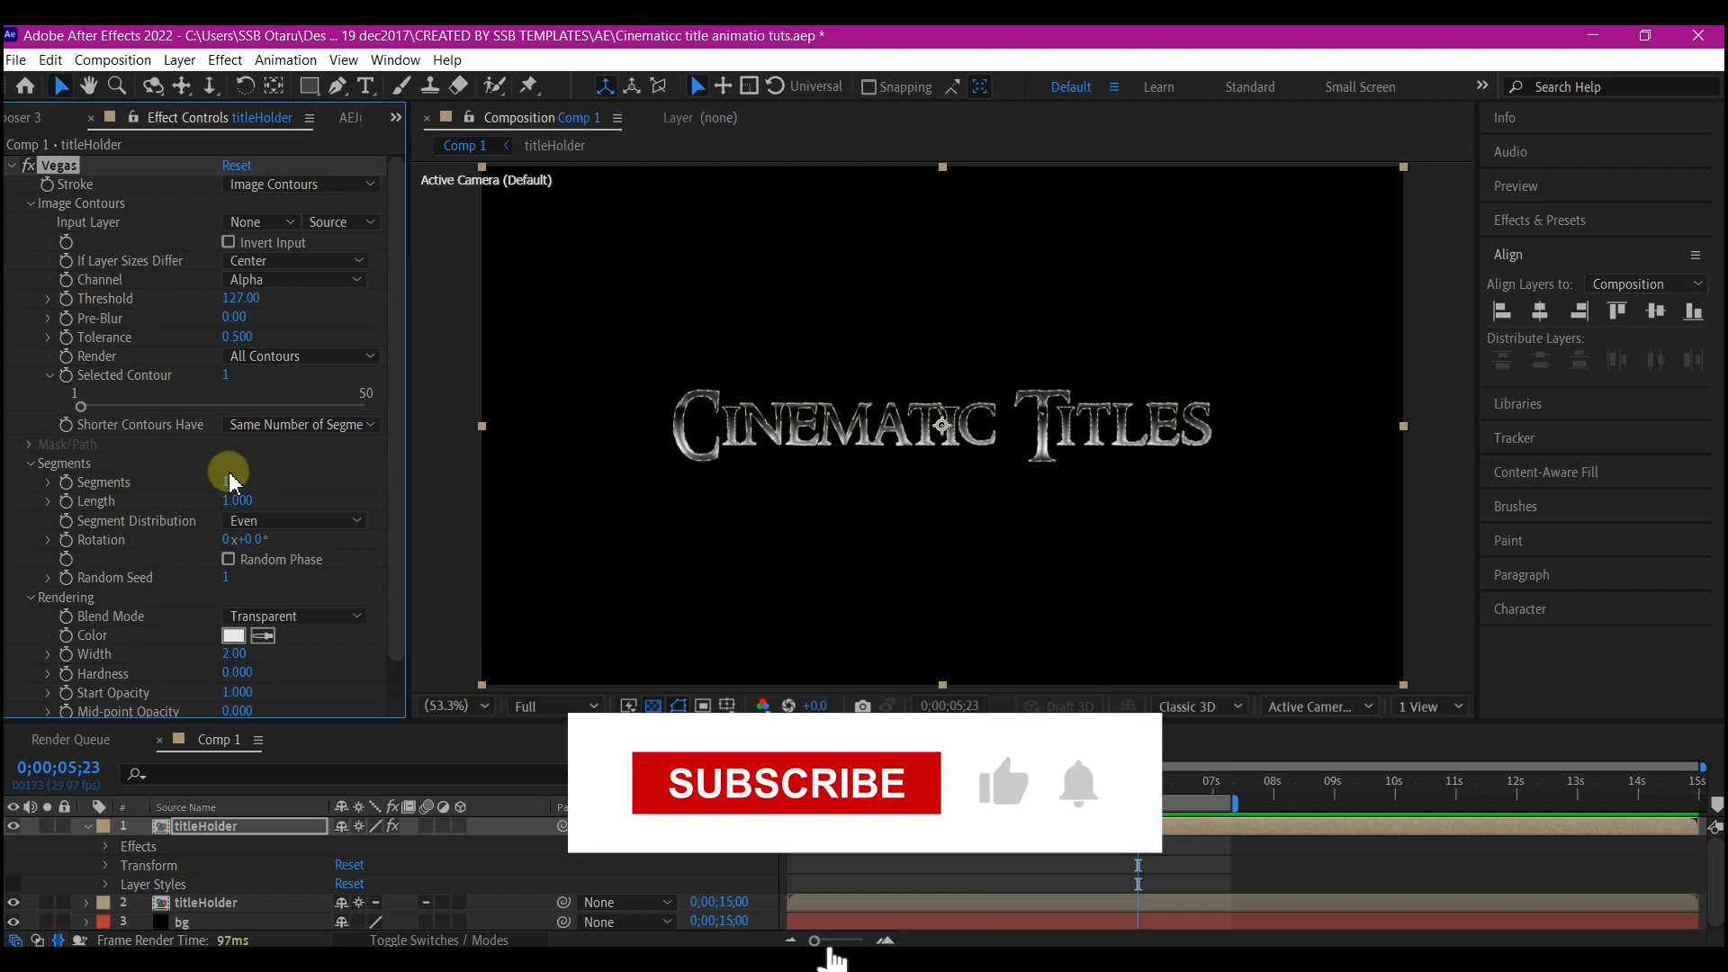
pyautogui.press('Return')
pyautogui.click(231, 654)
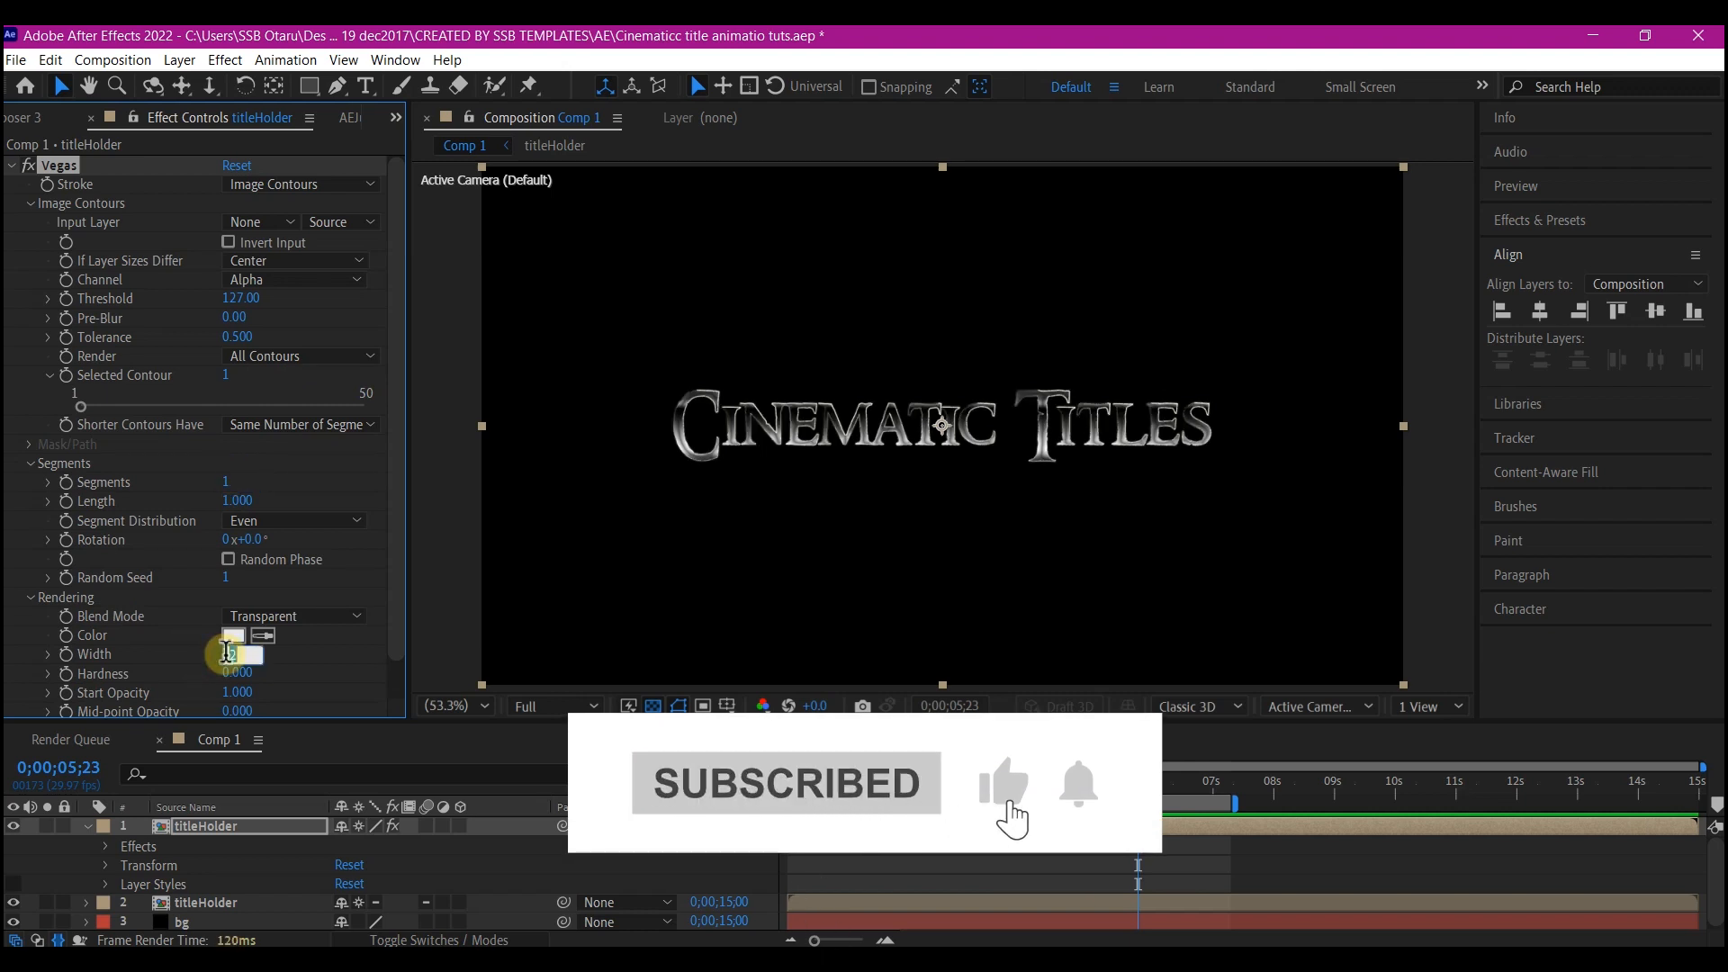
pyautogui.write('1')
pyautogui.press('Return')
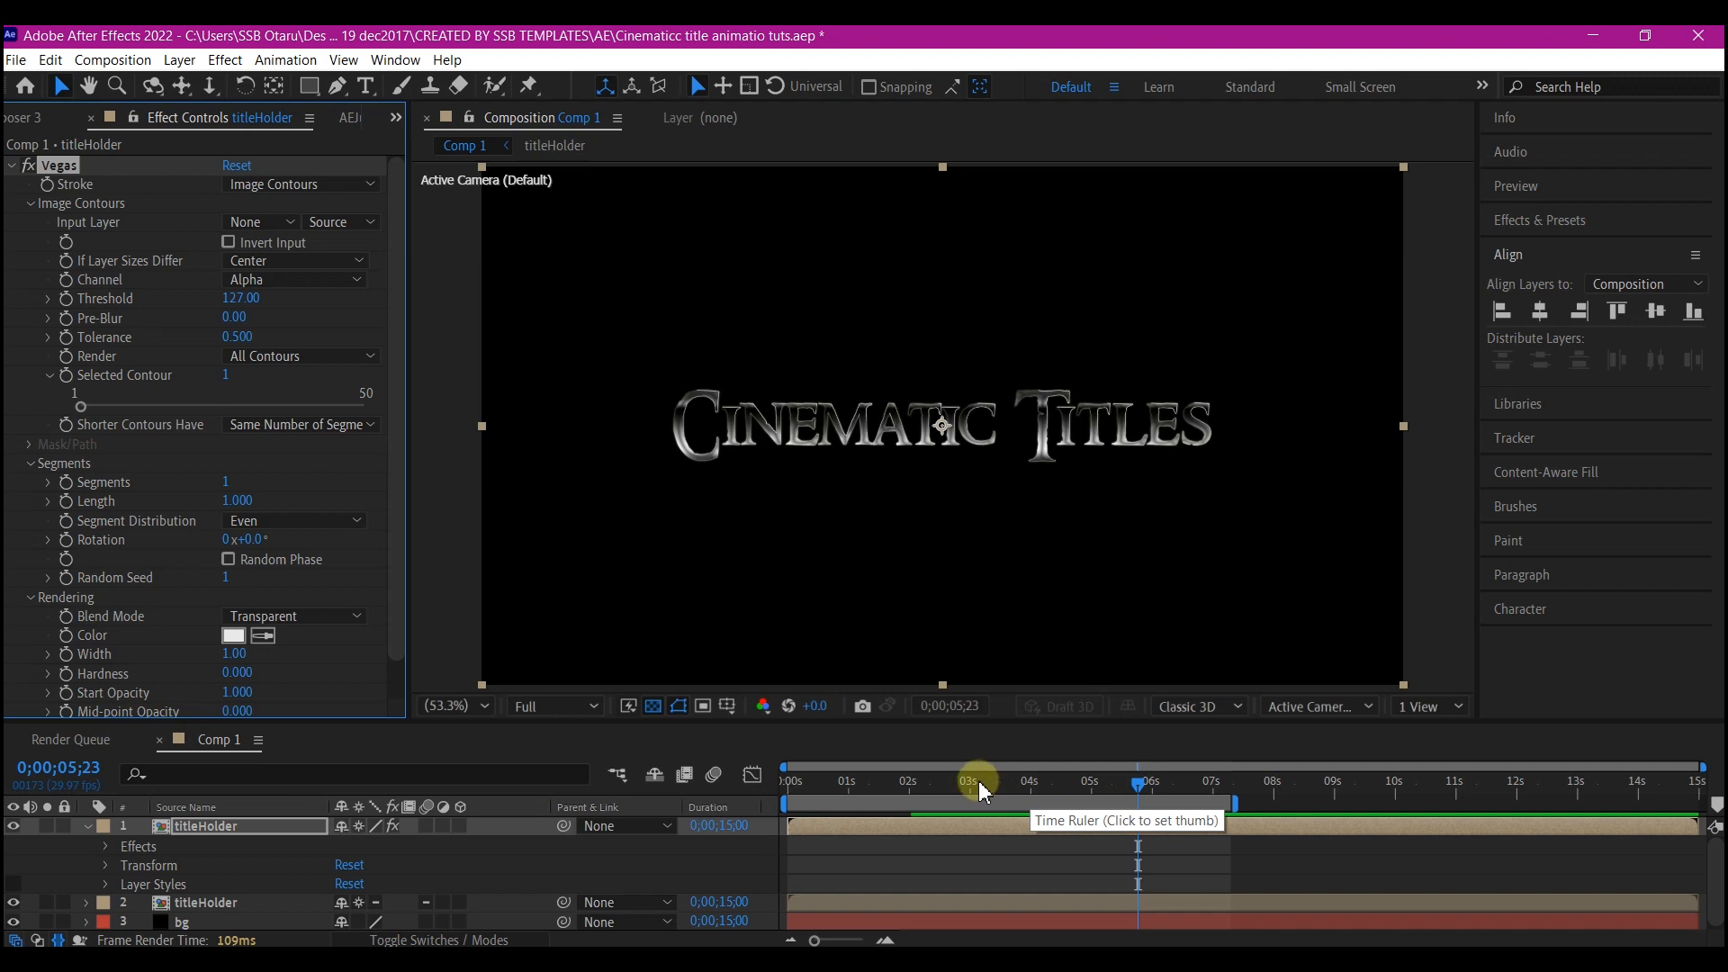
# Step: Enable keyframing for the Vegas Length and segment Rotation at 0;00;02;29
pyautogui.moveTo(979, 781); pyautogui.dragTo(969, 781)
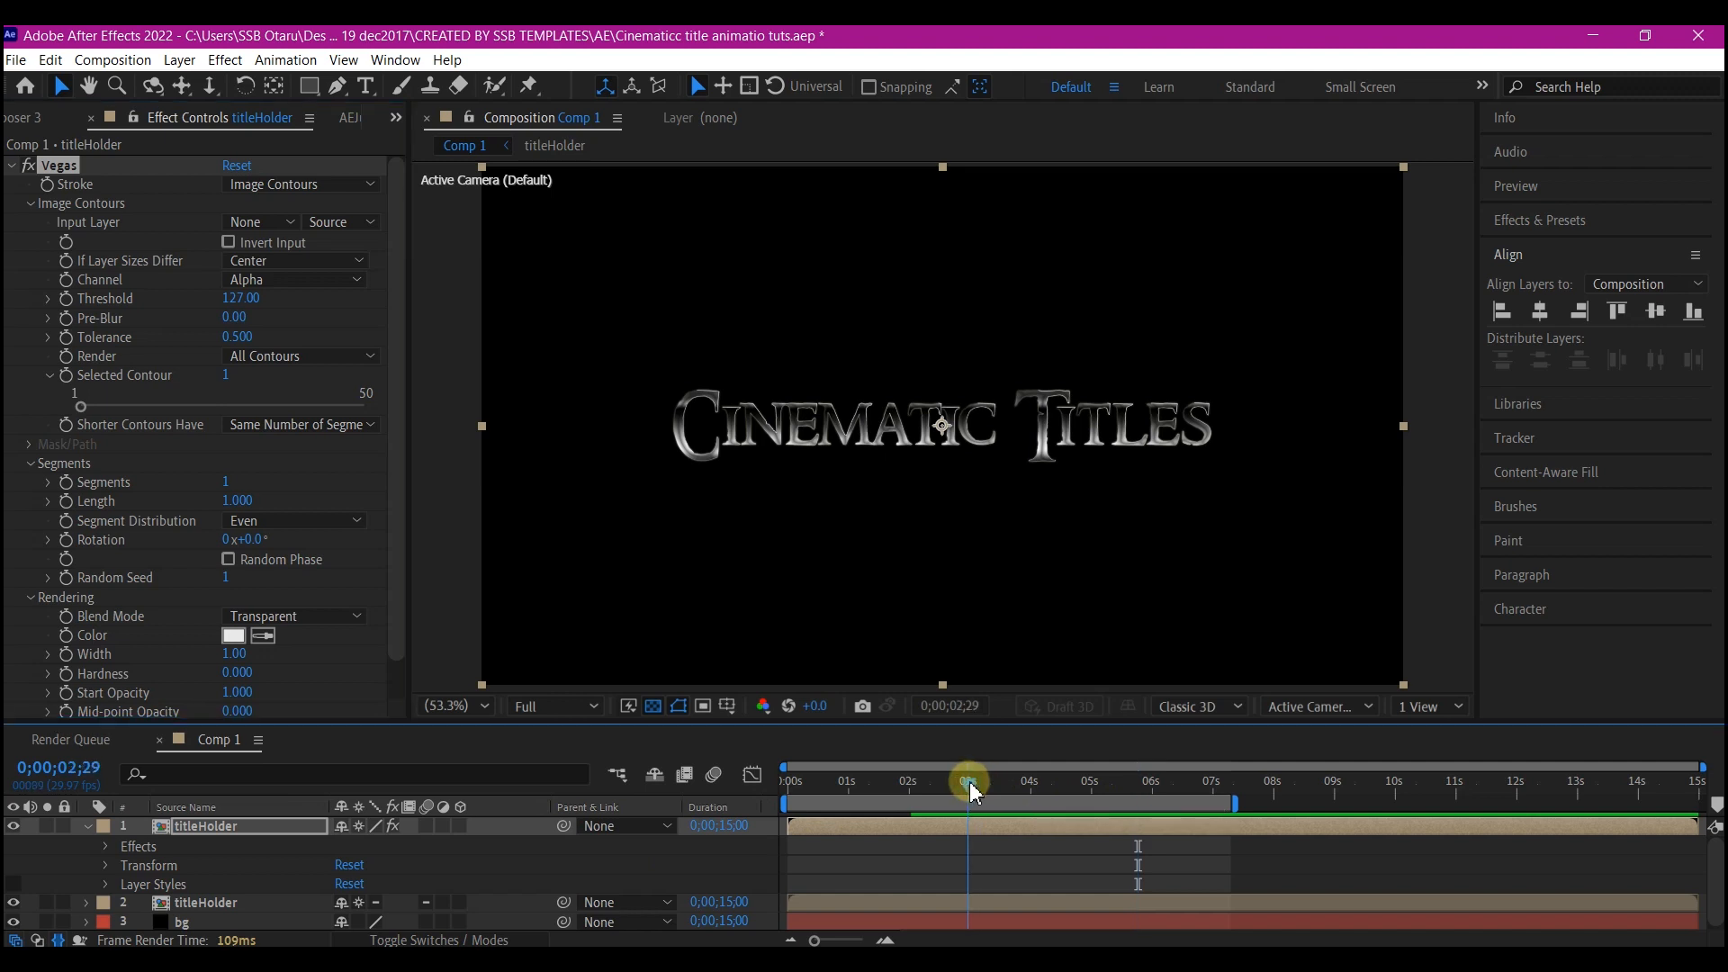
pyautogui.click(71, 511)
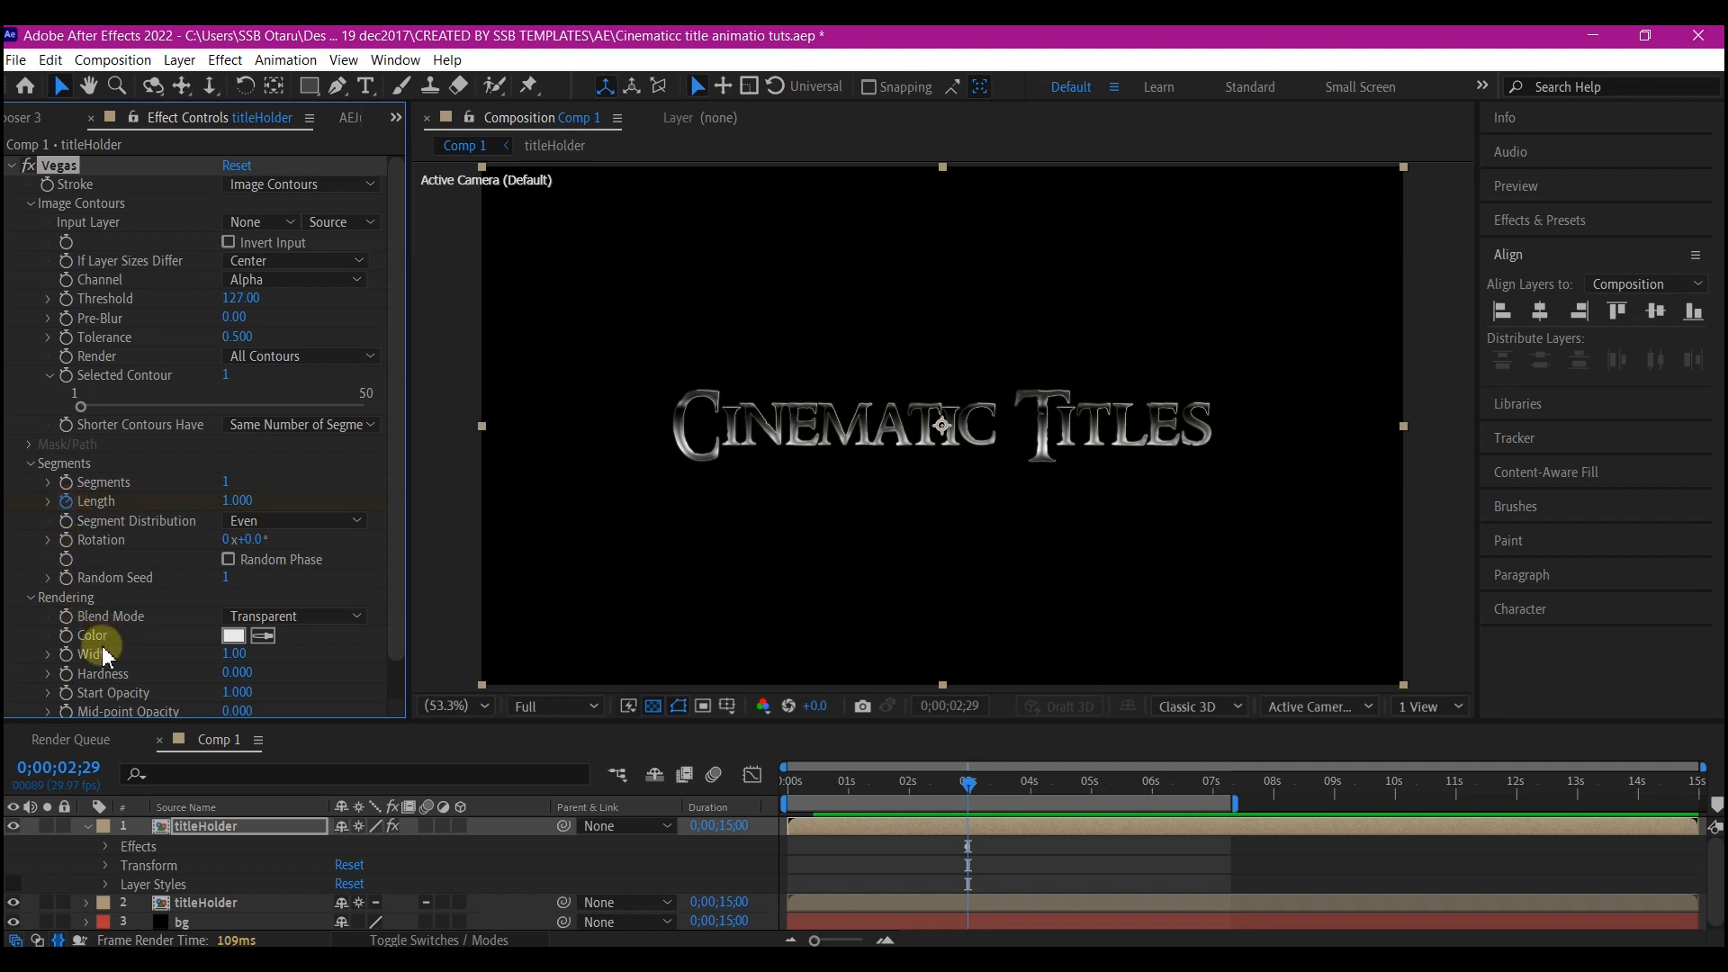
pyautogui.click(66, 540)
# Step: At the start of the composition, keyframe the Vegas Length at 0 and Rotation at 2 full turns
pyautogui.click(824, 781)
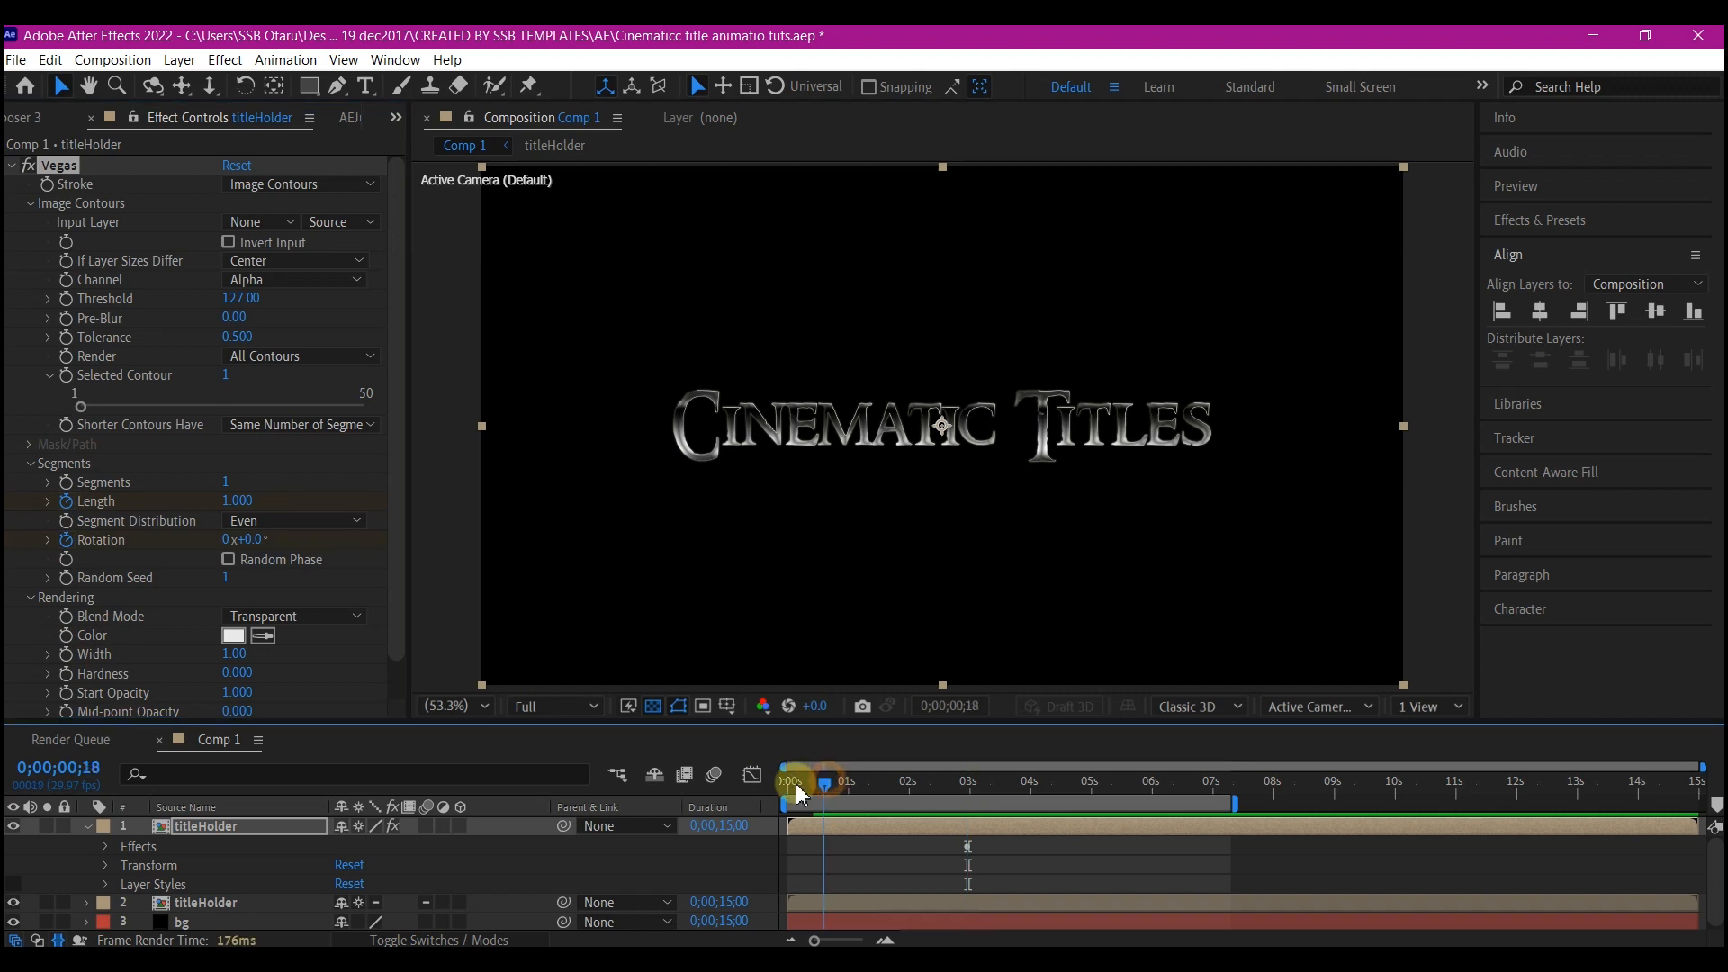
pyautogui.moveTo(801, 790); pyautogui.dragTo(772, 791)
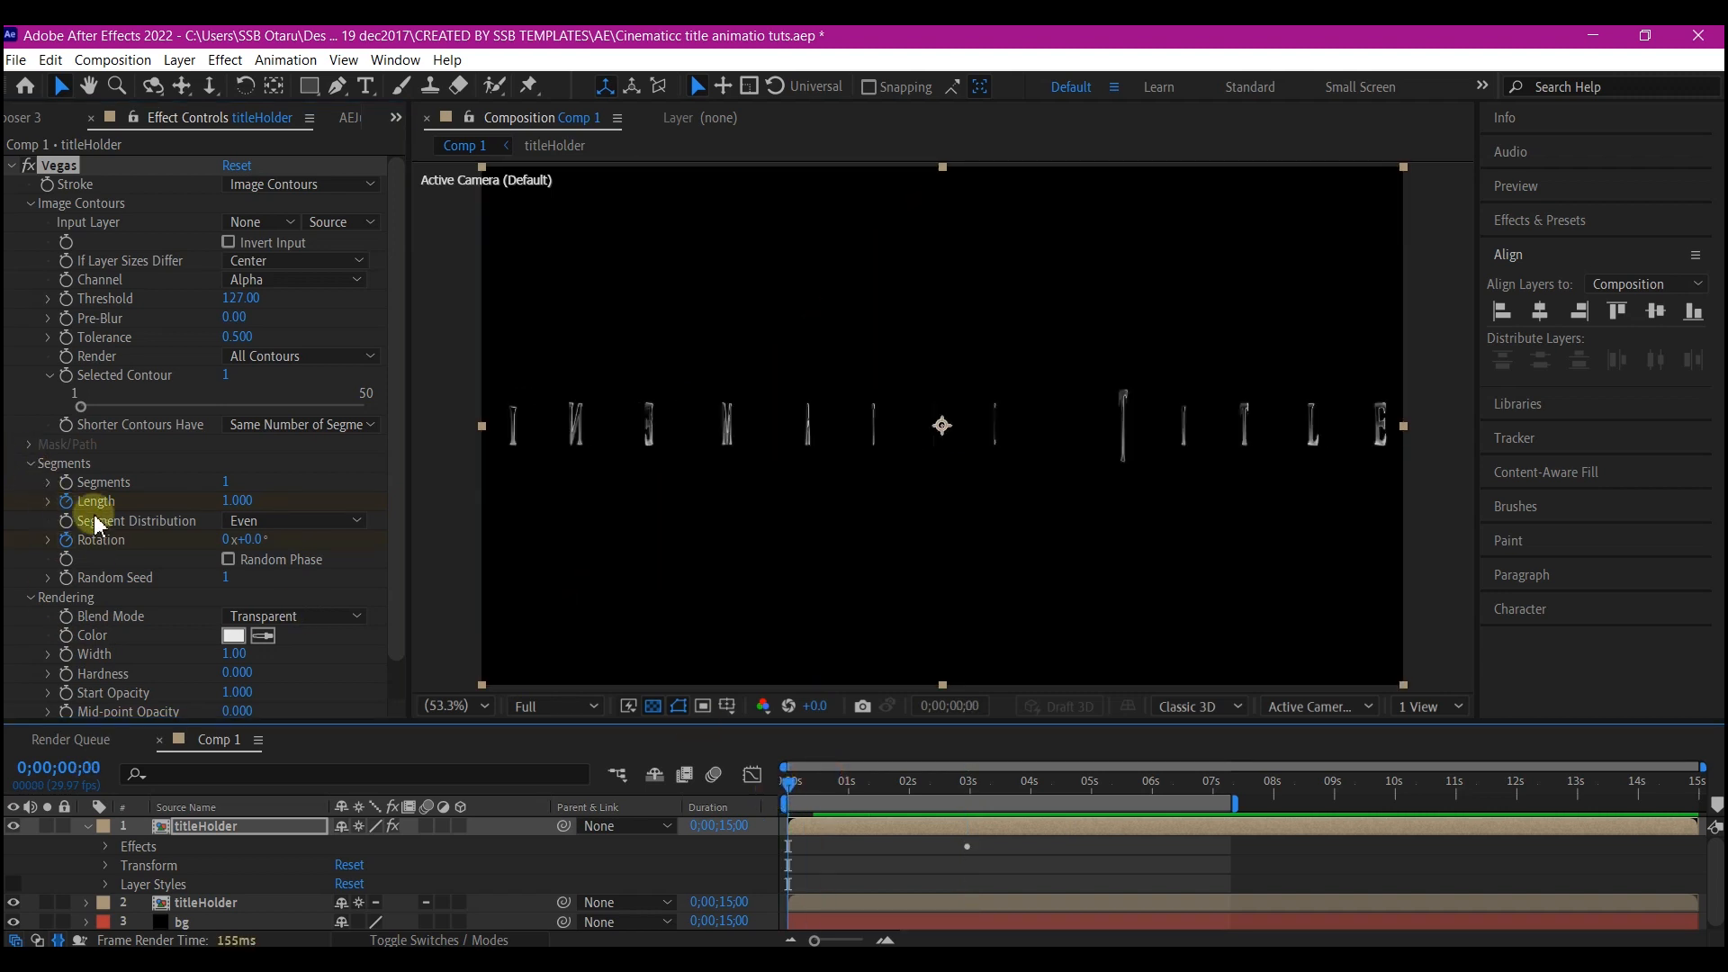
pyautogui.click(231, 501)
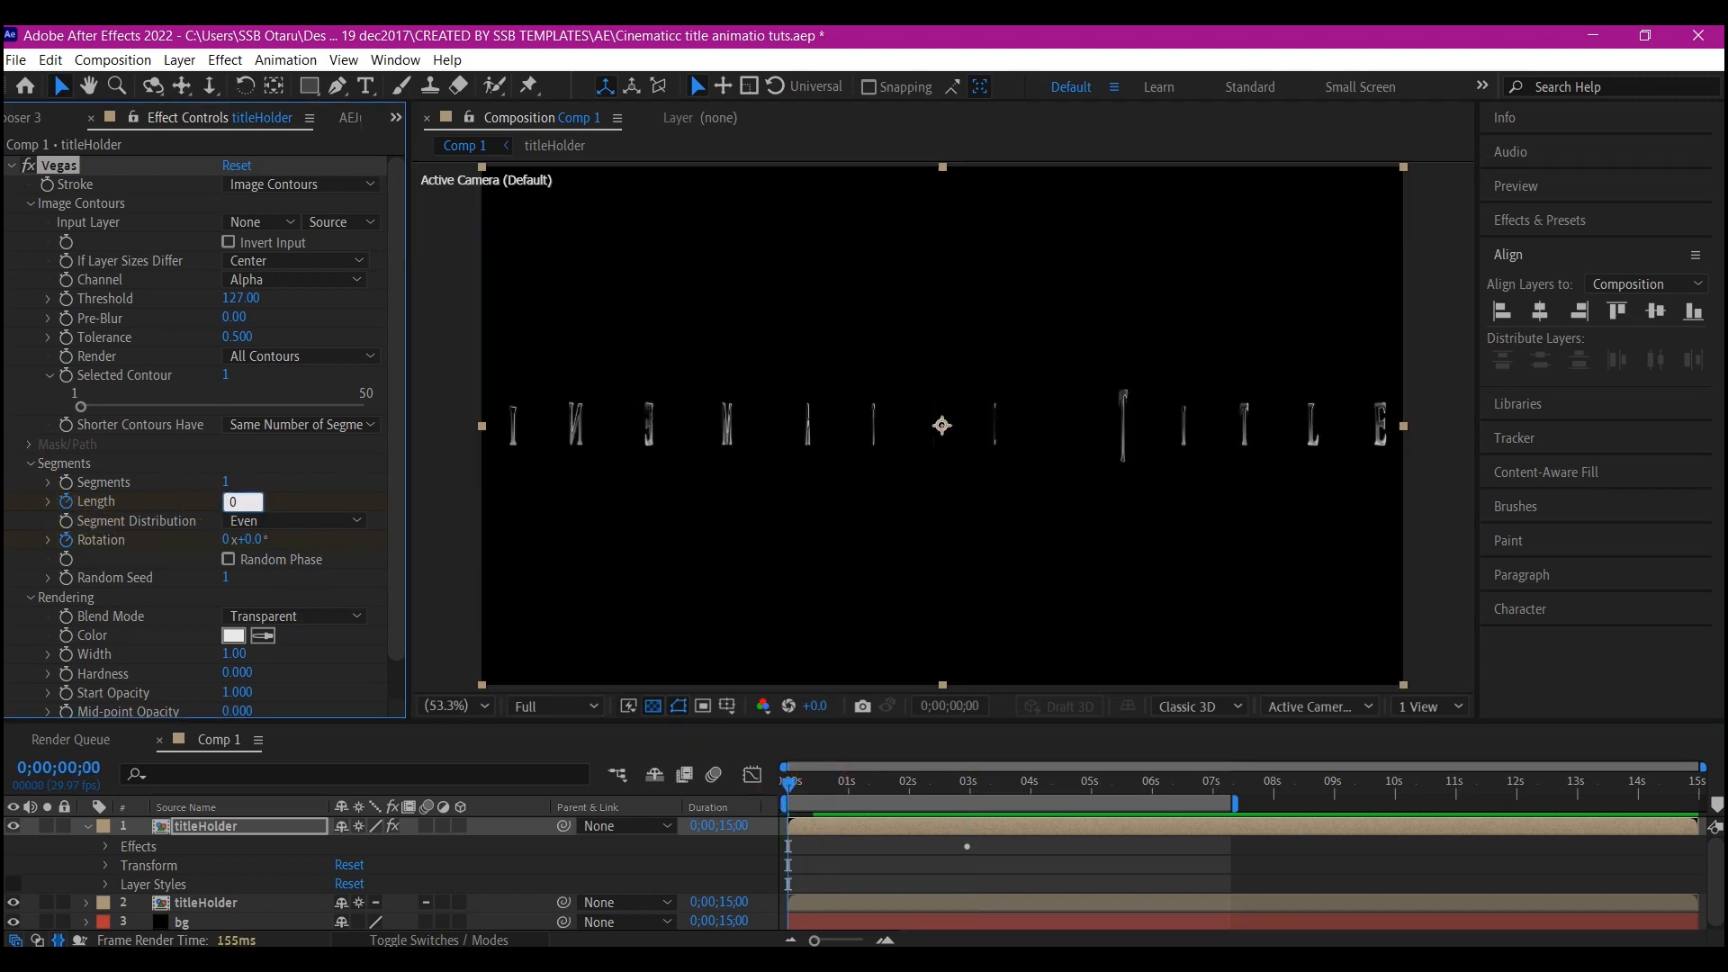
pyautogui.write('0')
pyautogui.press('Return')
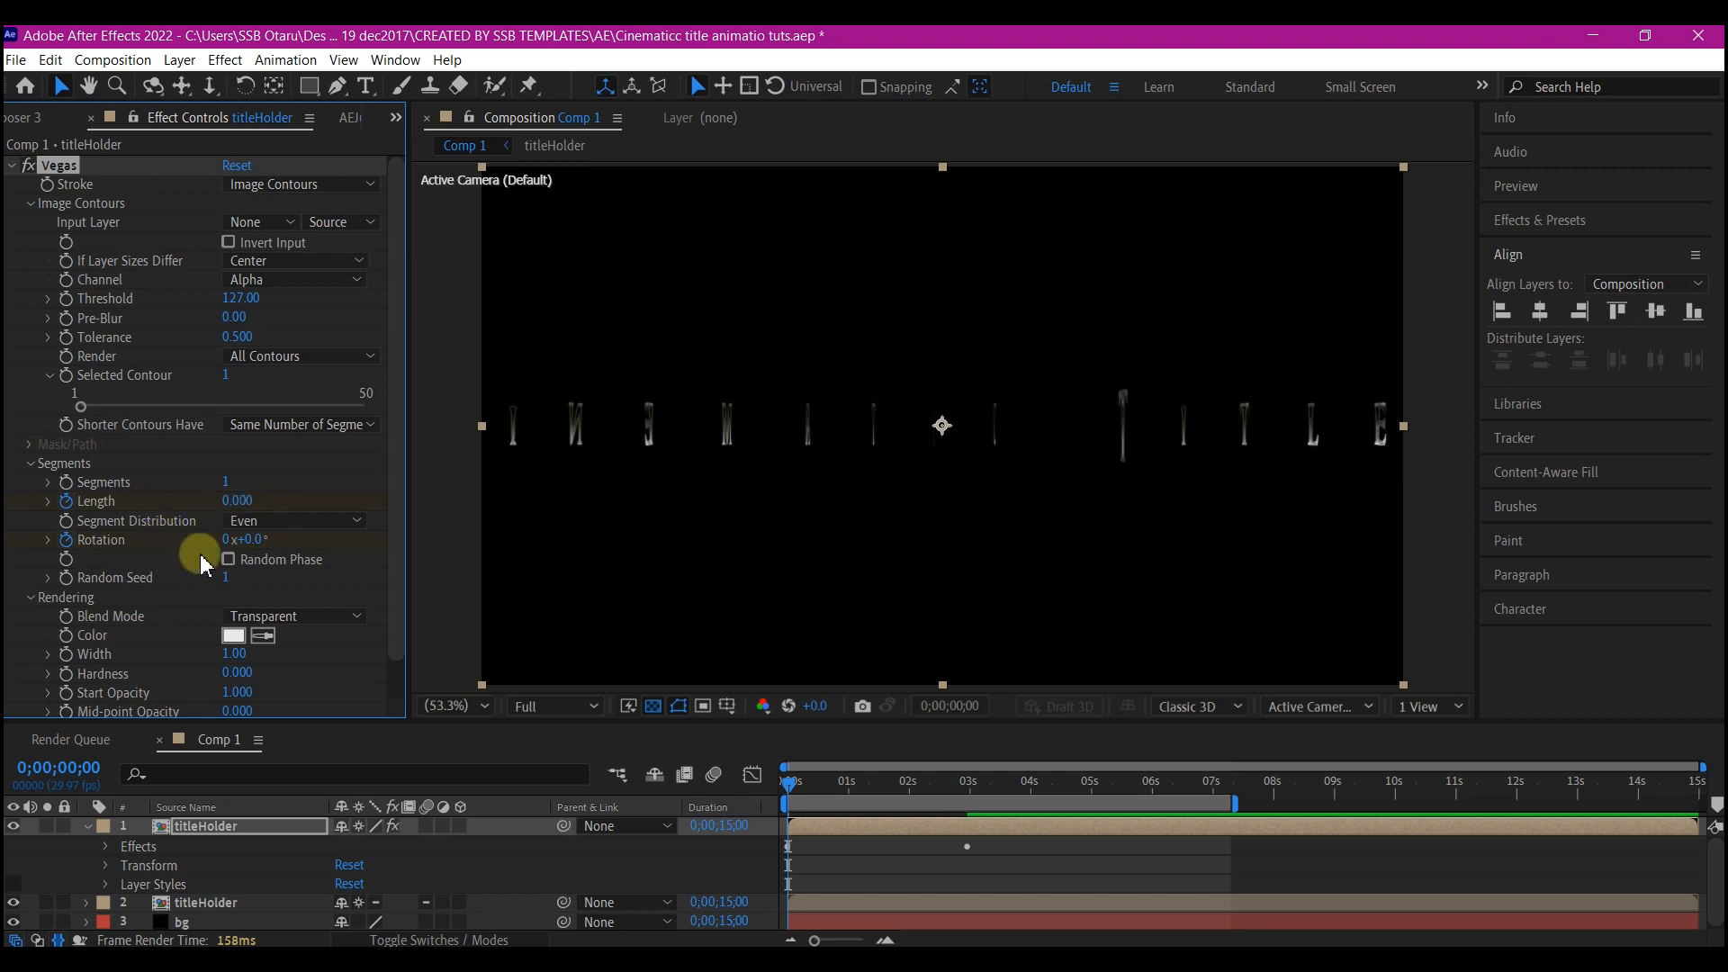
pyautogui.click(226, 539)
pyautogui.write('2')
# Step: Reveal the upper titleHolder layer's Vegas keyframes and apply Easy Ease to all Length and Rotation keyframes
pyautogui.click(916, 823)
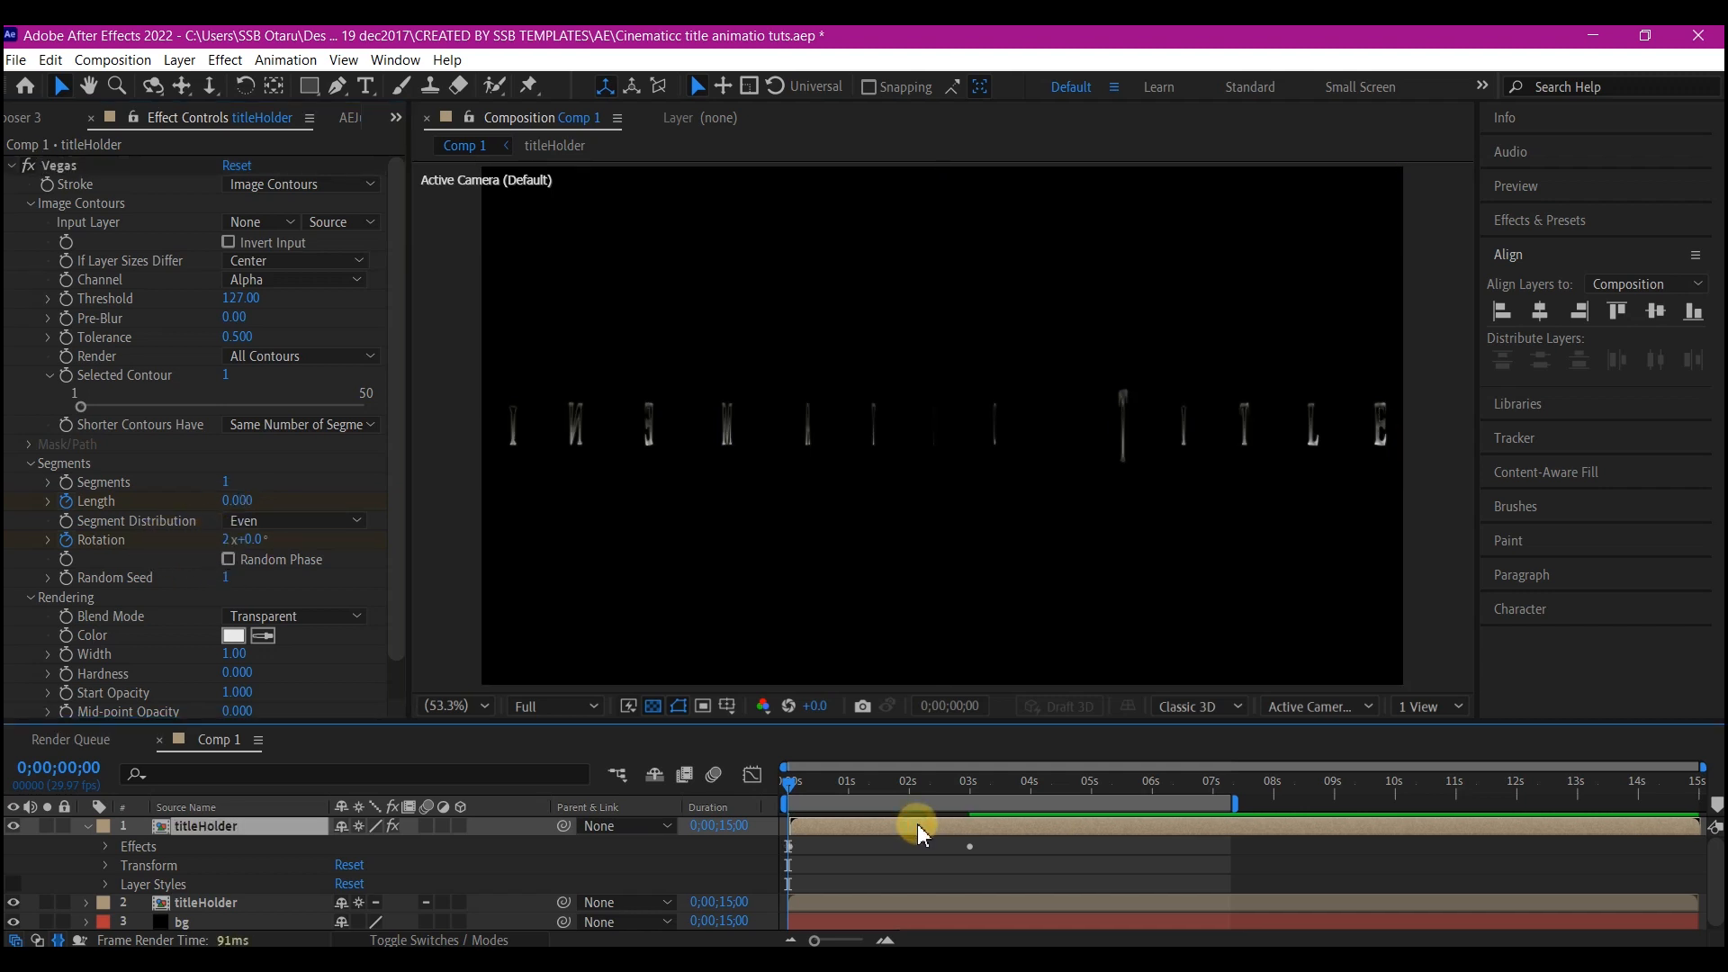
pyautogui.press('u')
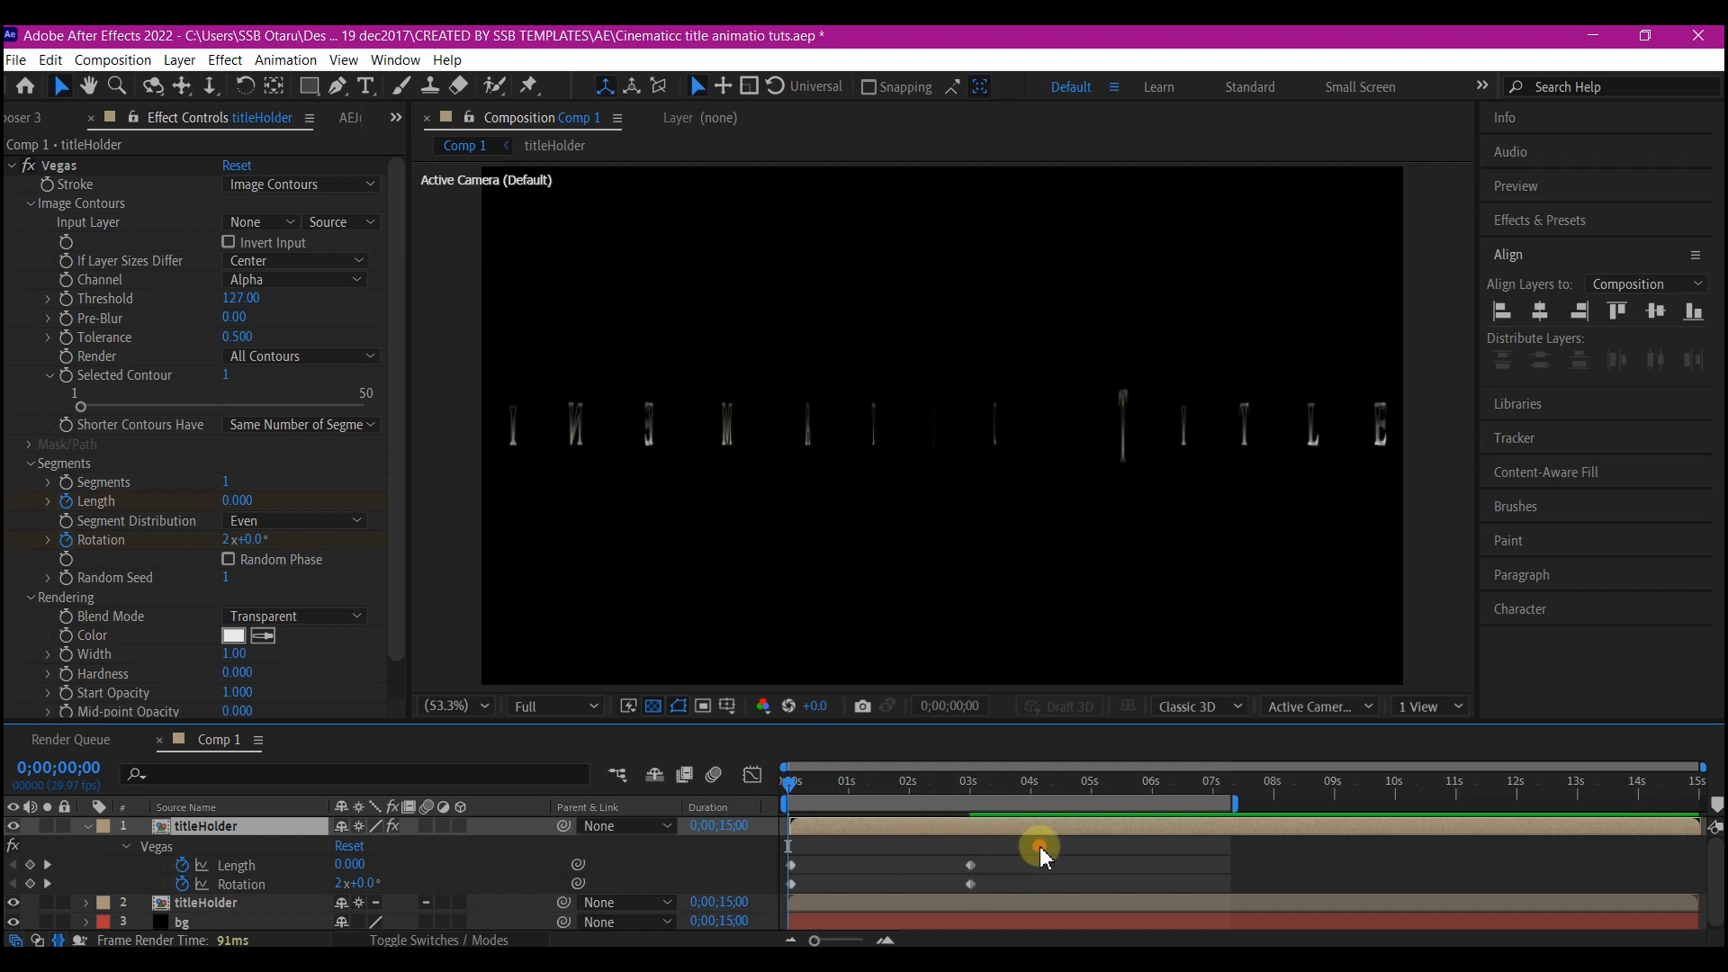
pyautogui.moveTo(1040, 847); pyautogui.dragTo(774, 907)
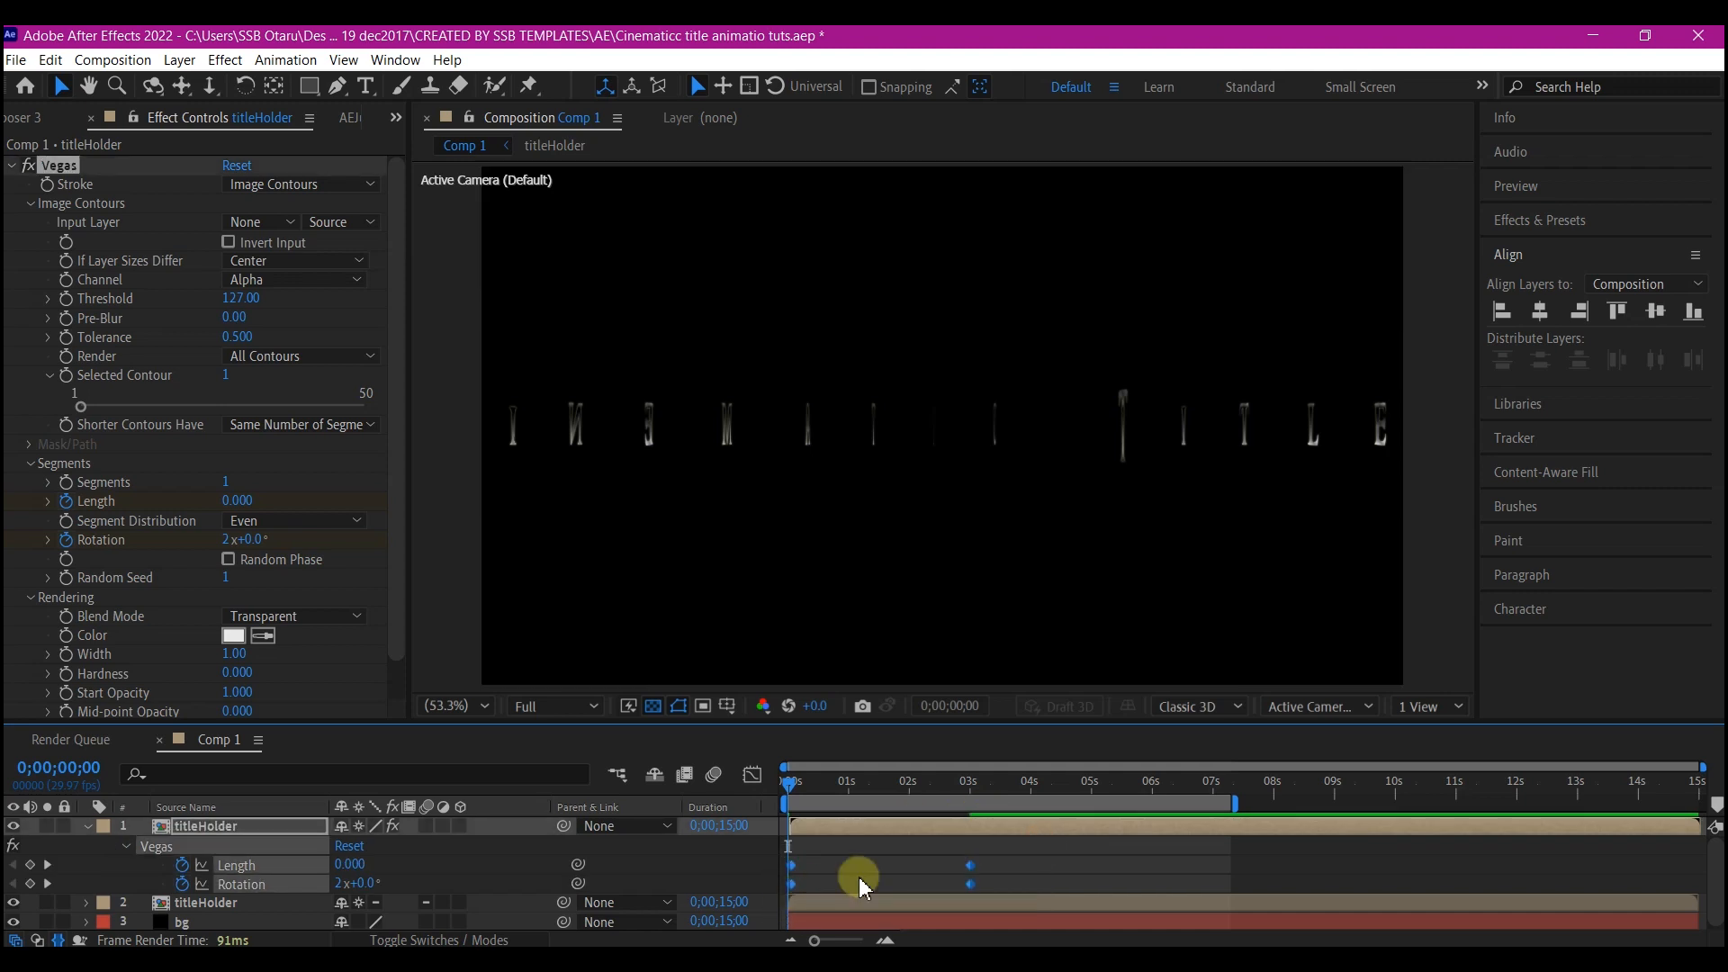
pyautogui.press('F9')
# Step: Reshape the Length speed graph by extending the end keyframe's incoming ease so the movement starts fast and slows gradually
pyautogui.click(971, 867)
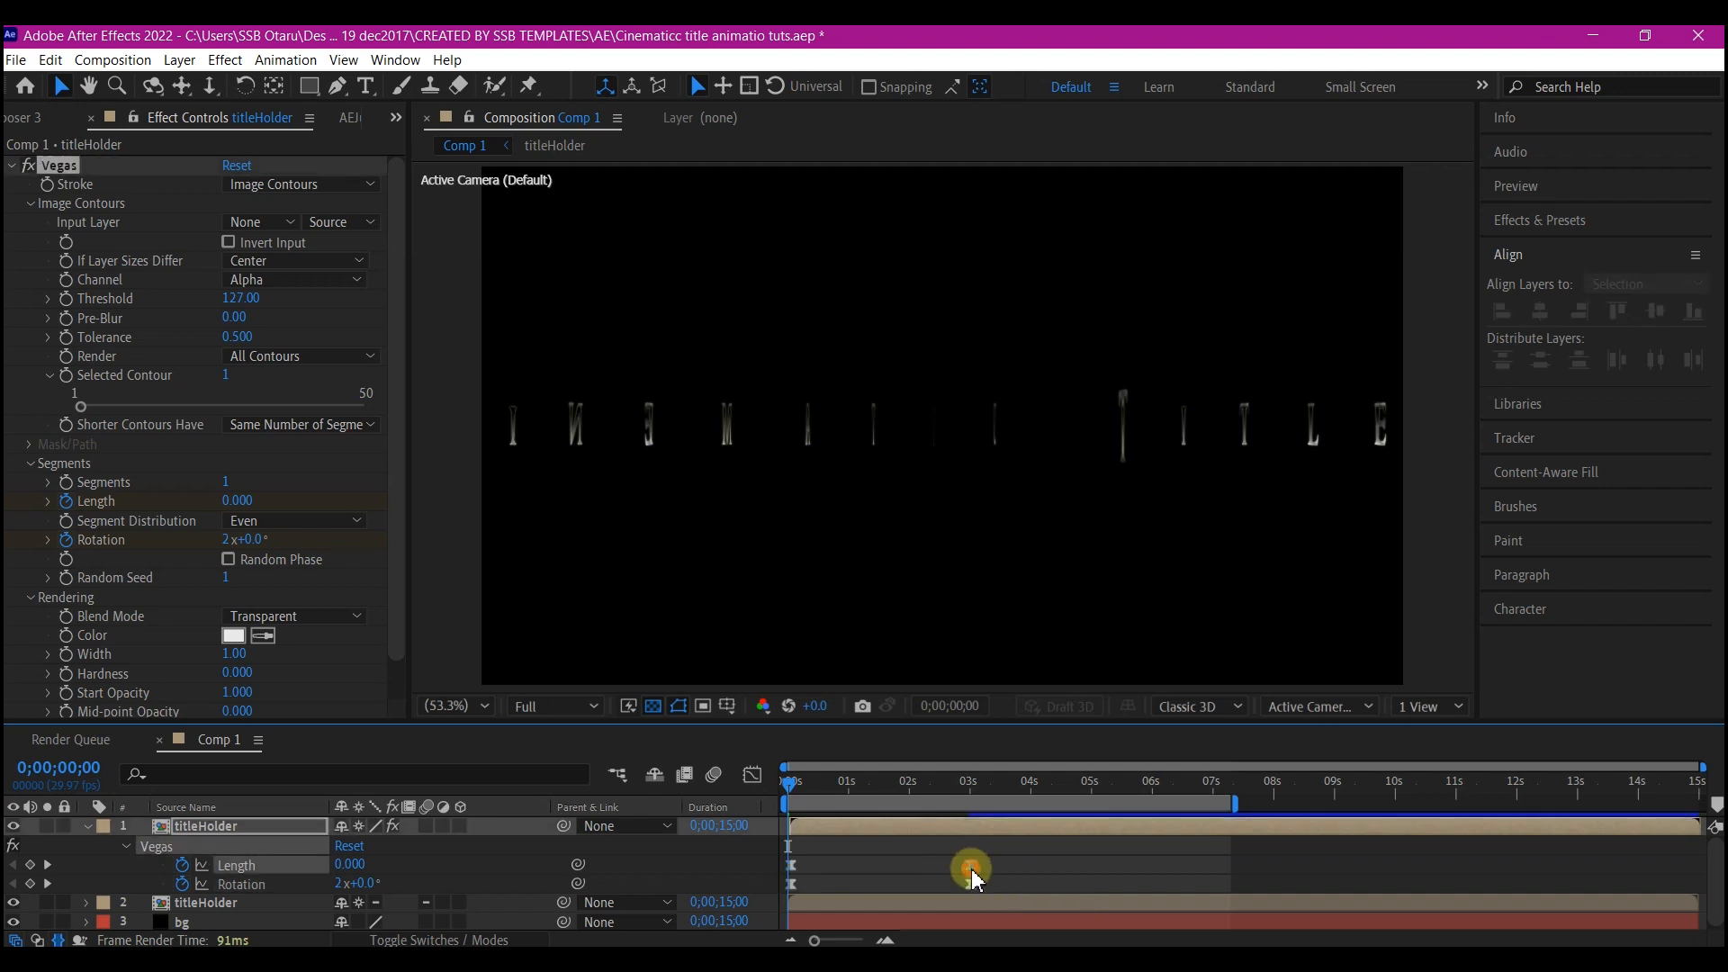
pyautogui.click(752, 773)
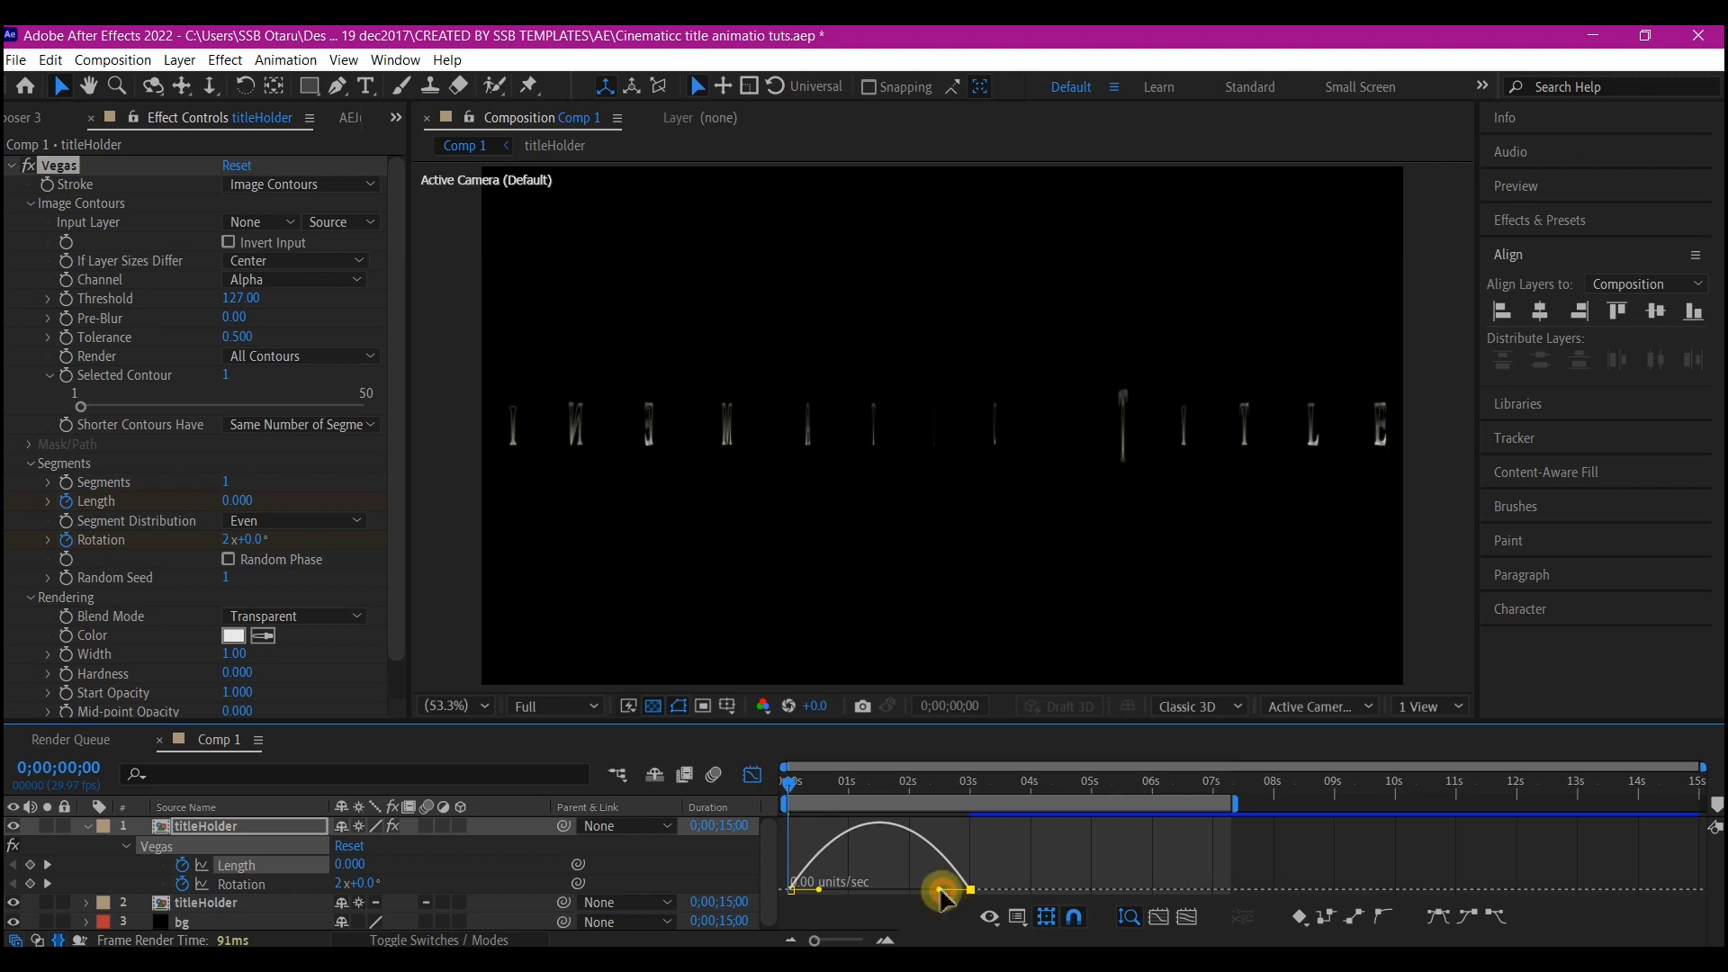
pyautogui.moveTo(940, 894); pyautogui.dragTo(887, 890)
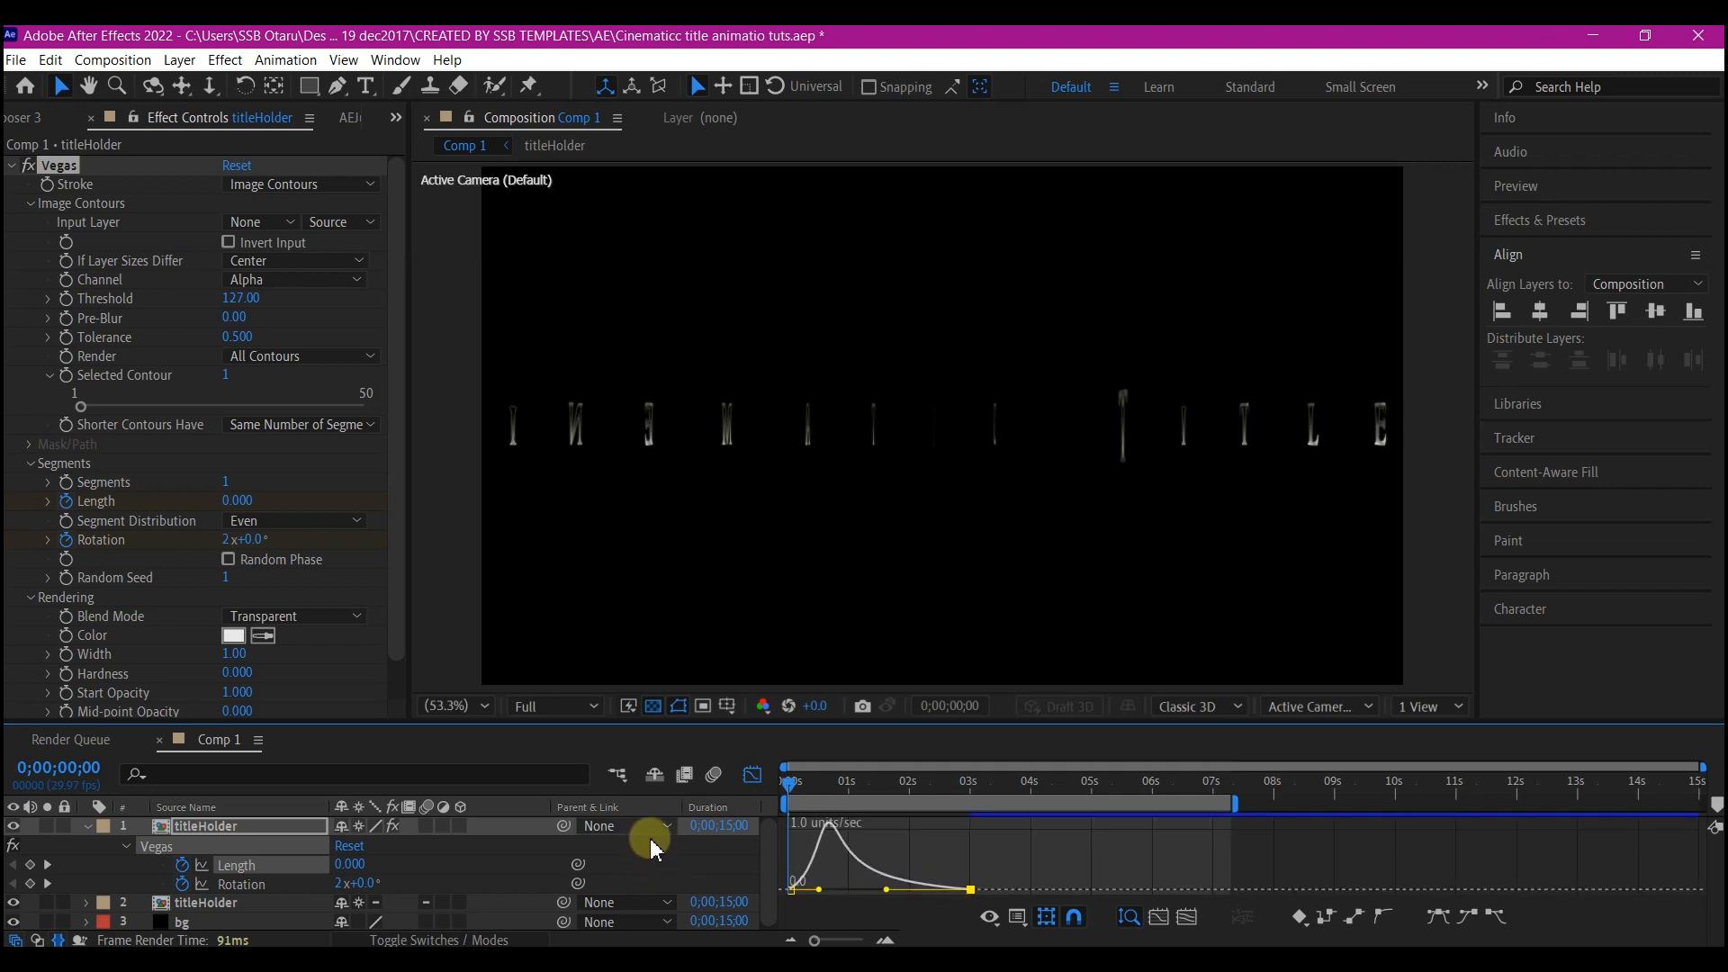
pyautogui.click(753, 773)
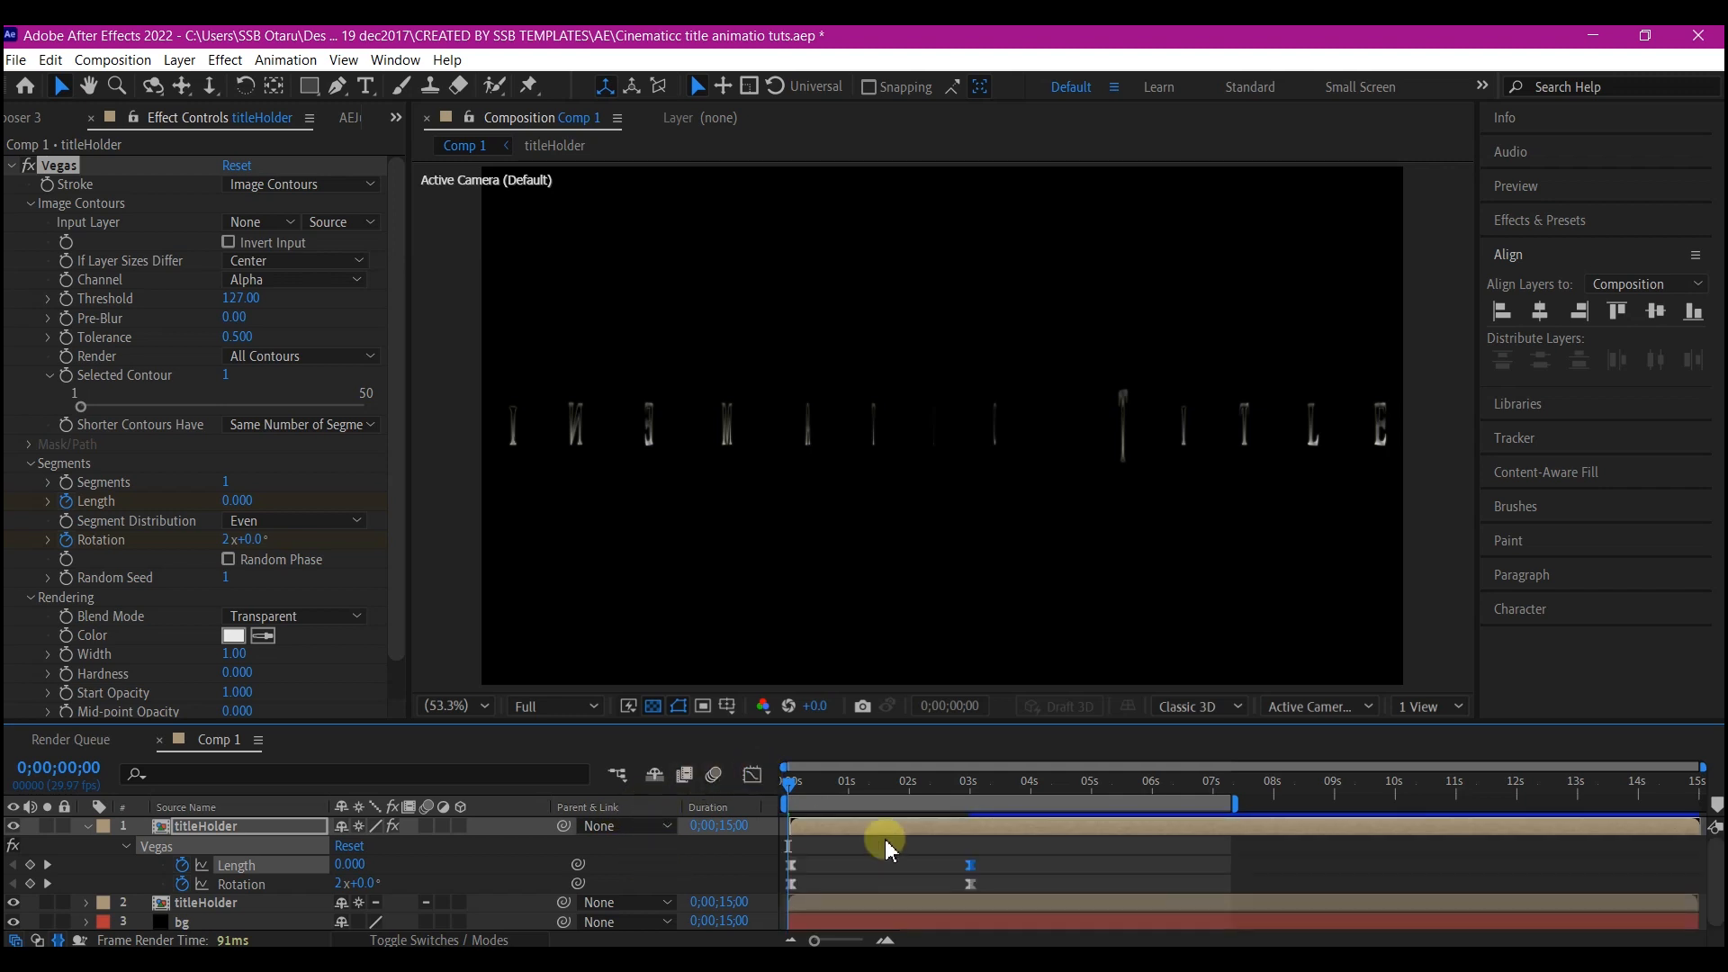
# Step: Shift the Vegas Length and Rotation keyframes later along the timeline and collapse the titleHolder layer's properties
pyautogui.moveTo(792, 779); pyautogui.dragTo(918, 782)
pyautogui.click(1038, 854)
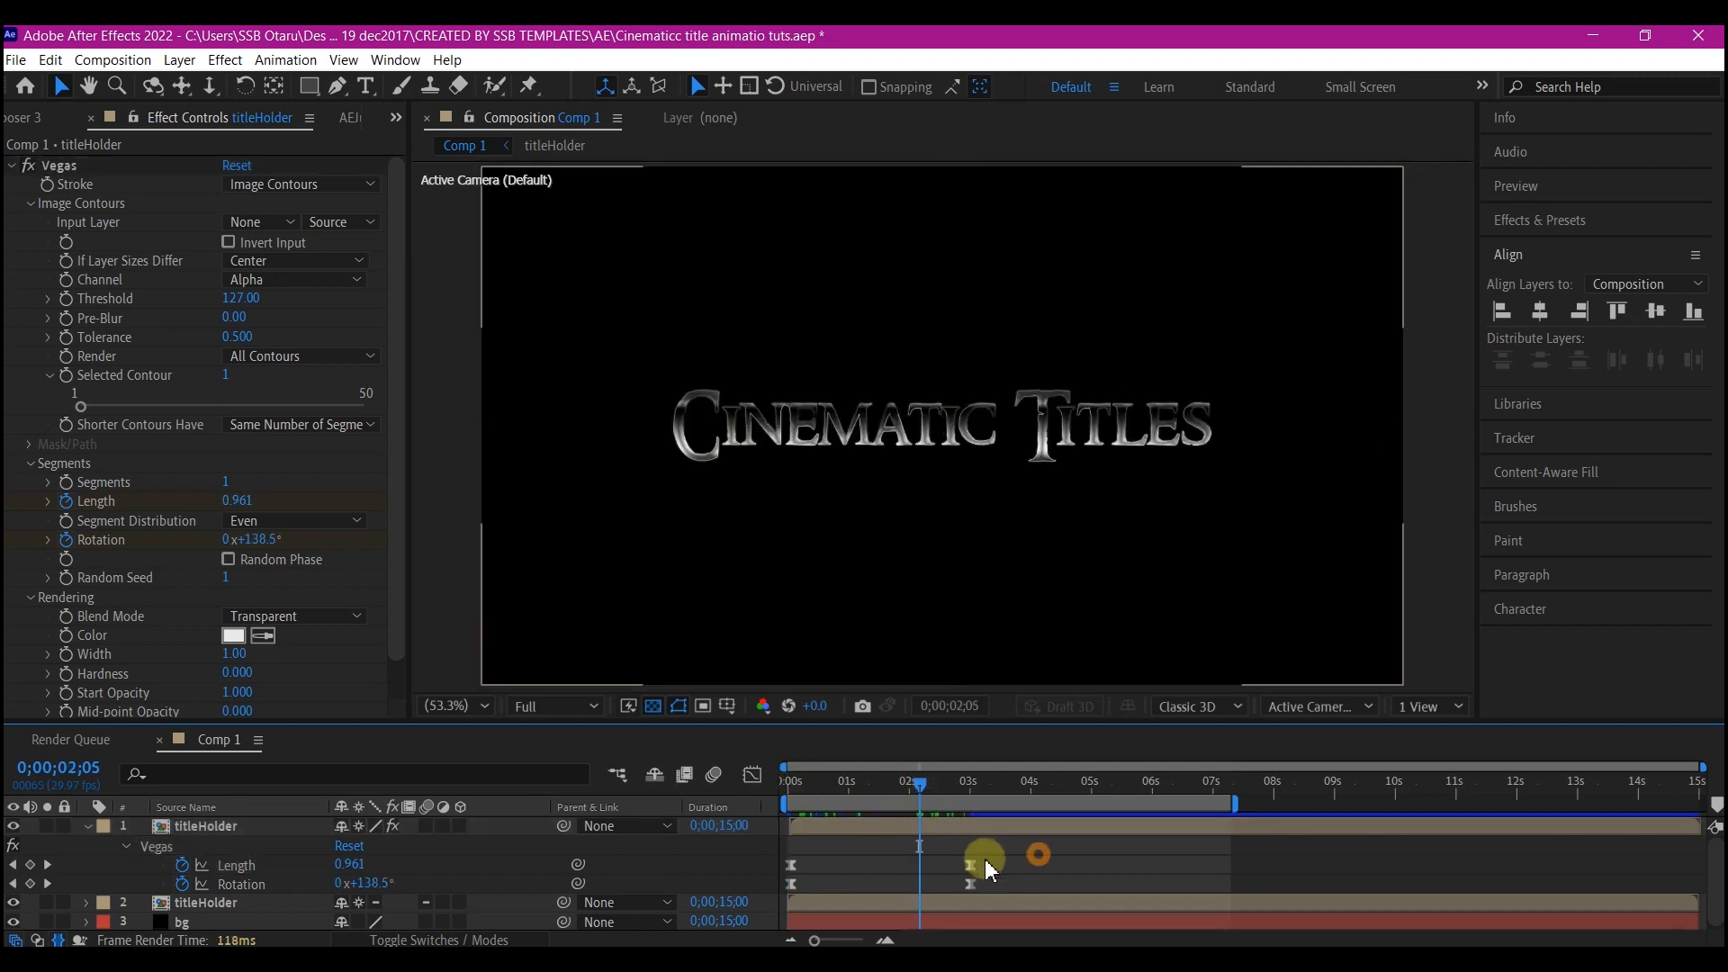
pyautogui.moveTo(1040, 851); pyautogui.dragTo(903, 888)
pyautogui.click(88, 827)
# Step: Create a Two-Node Camera layer named Camera 1 with the 50mm preset
pyautogui.rightClick(127, 893)
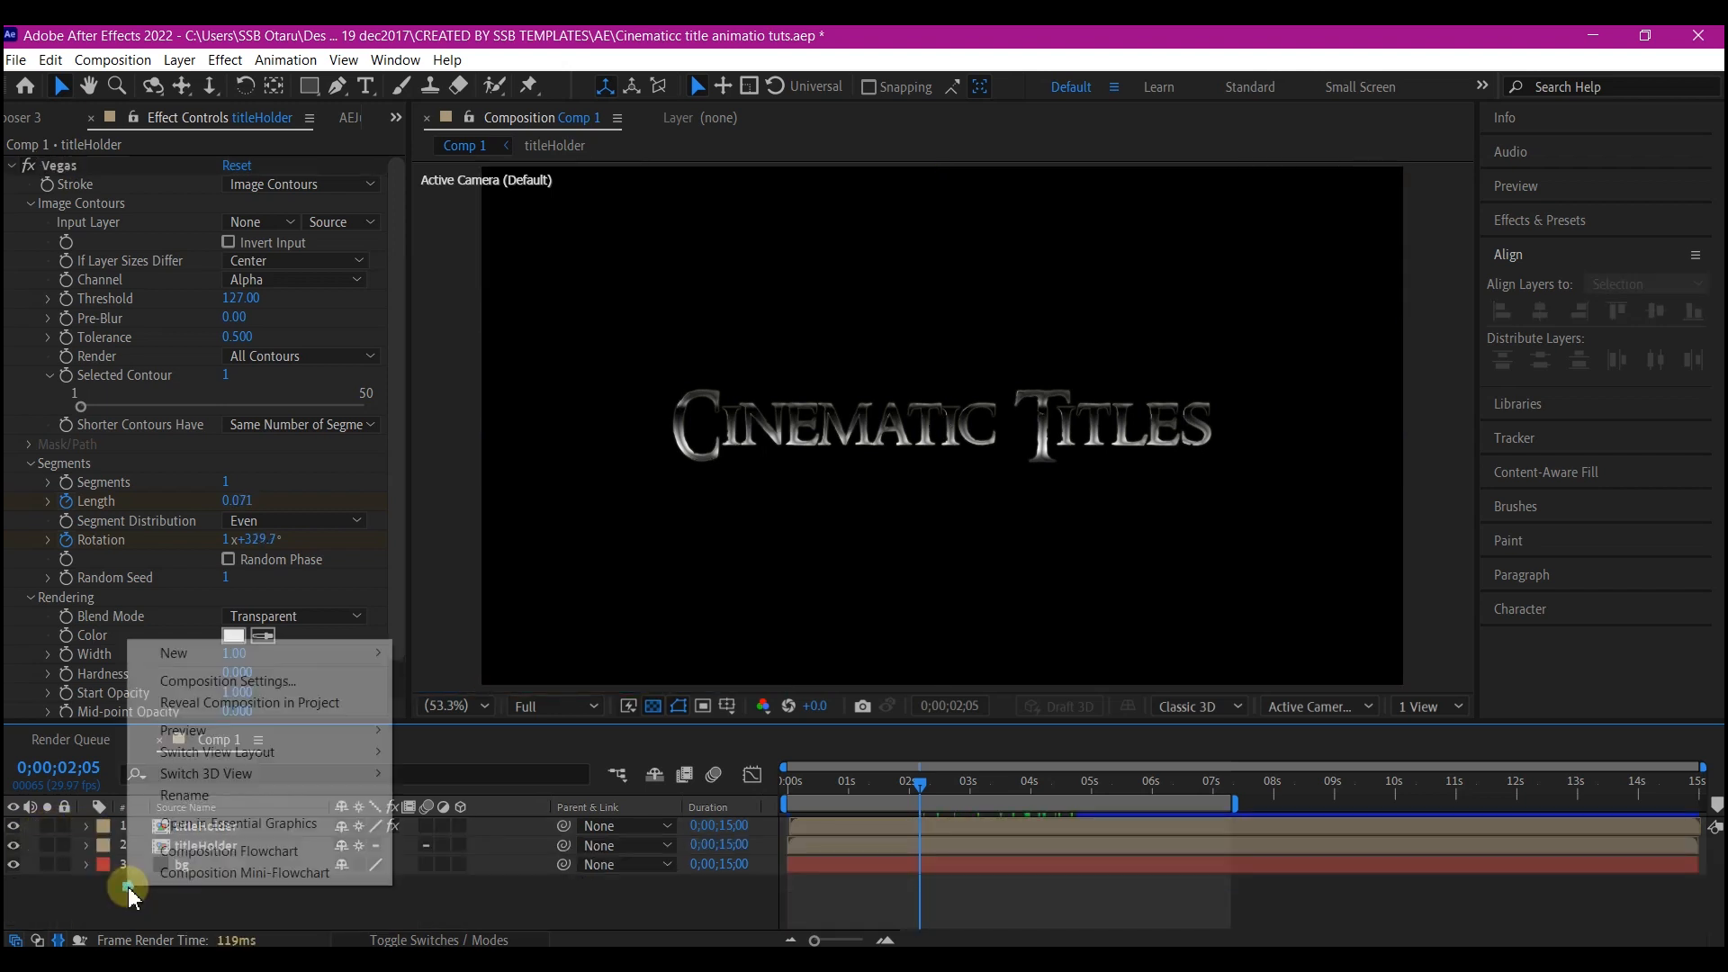
pyautogui.moveTo(185, 666)
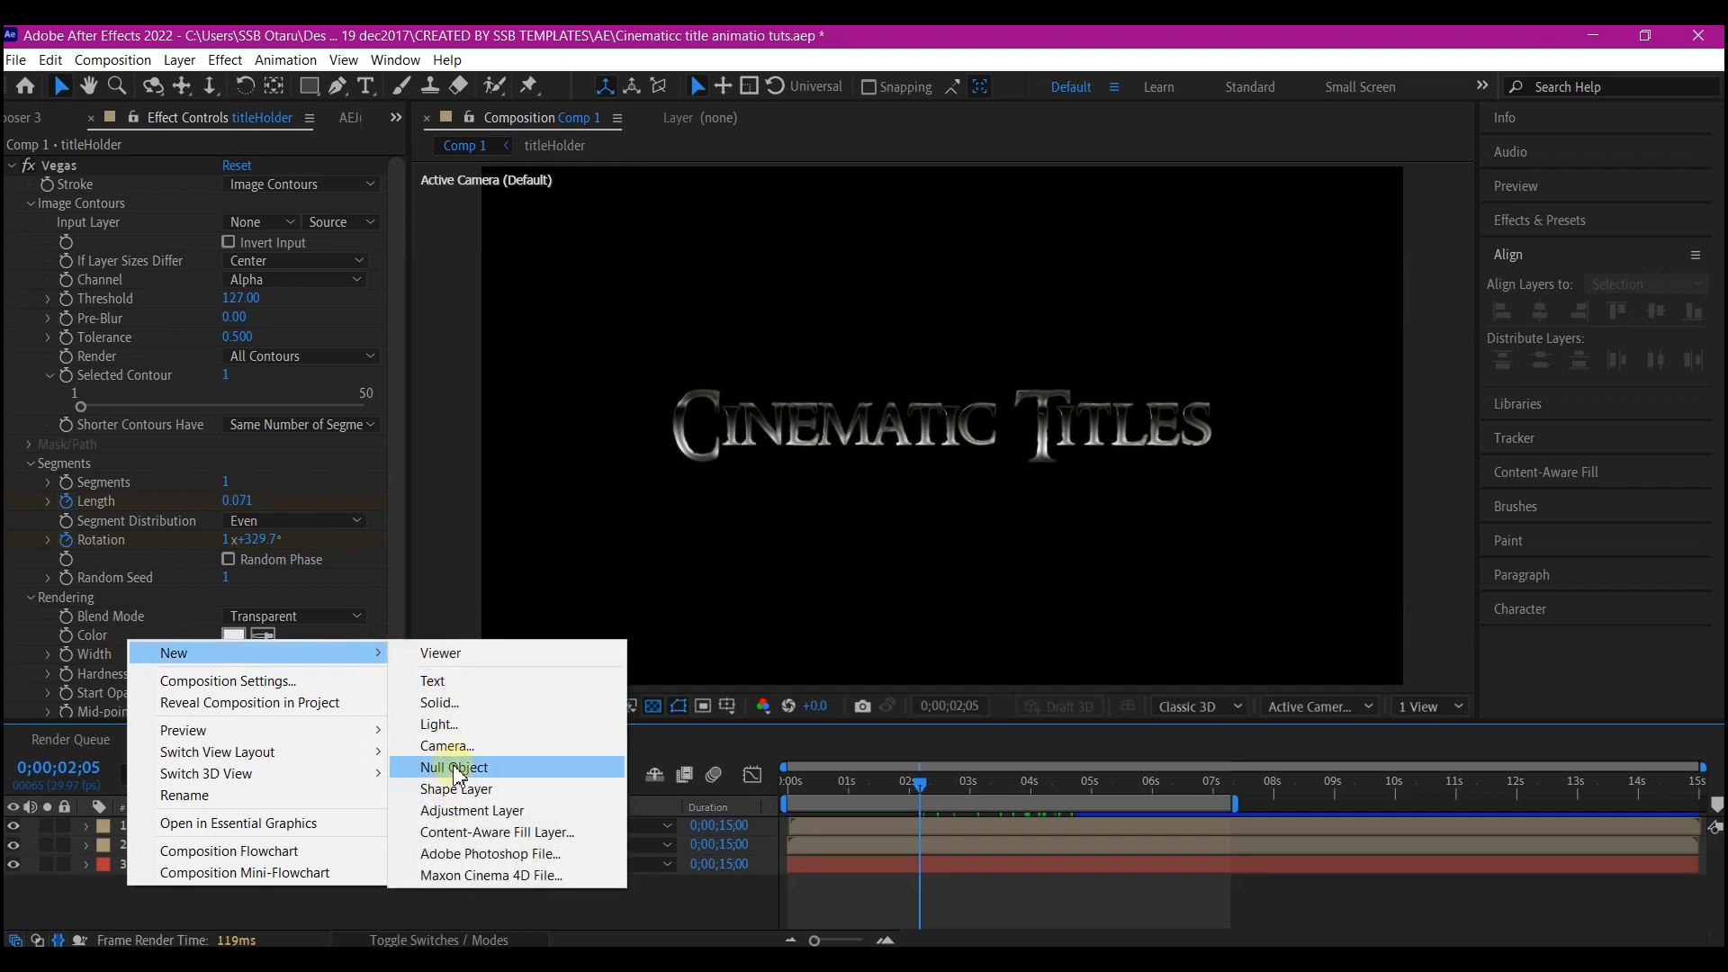
pyautogui.click(450, 747)
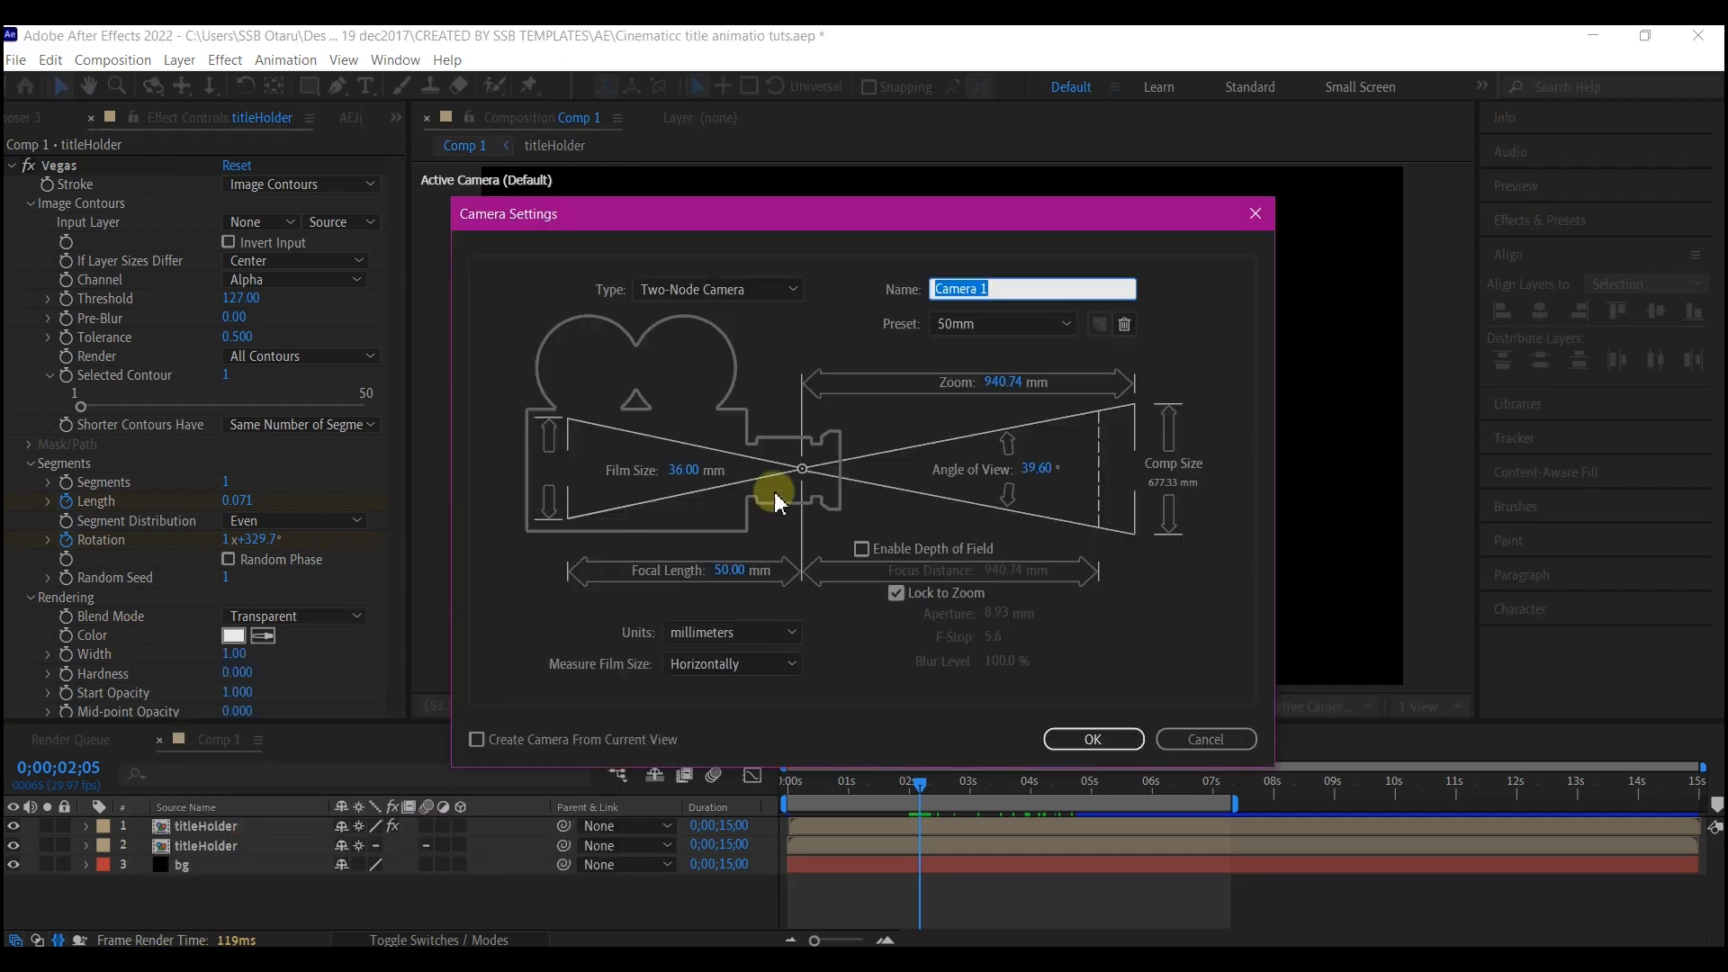
pyautogui.click(1093, 739)
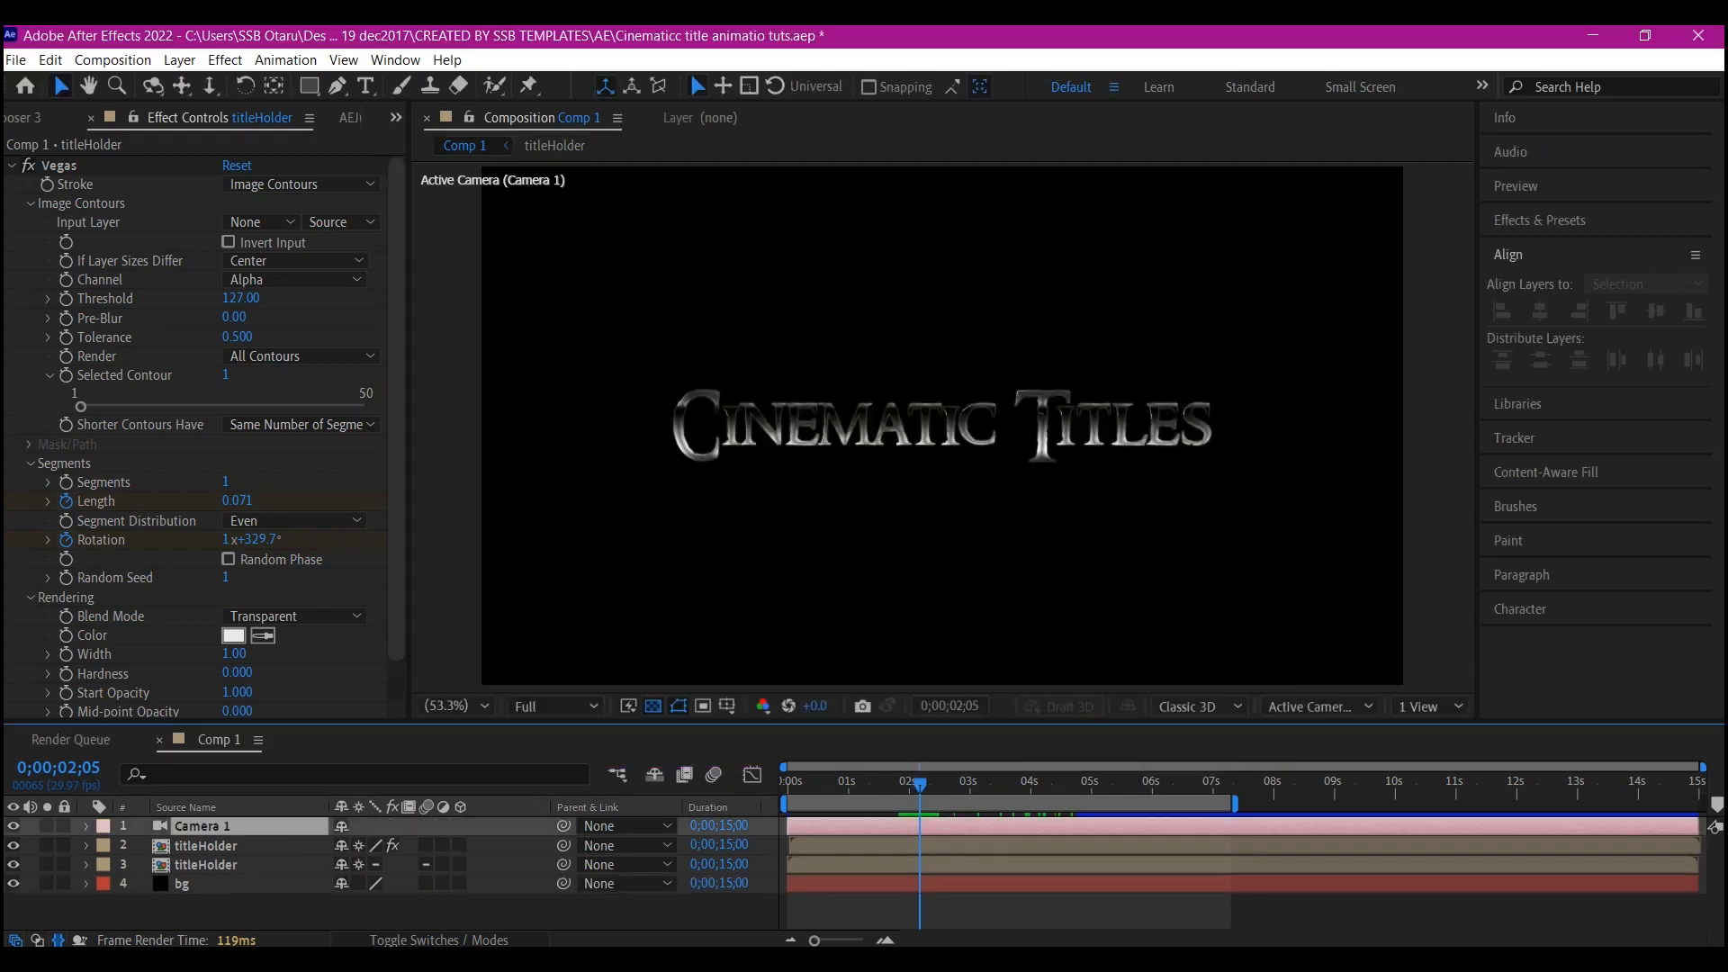
# Step: Add a null object to the composition and rename it camera control
pyautogui.rightClick(252, 910)
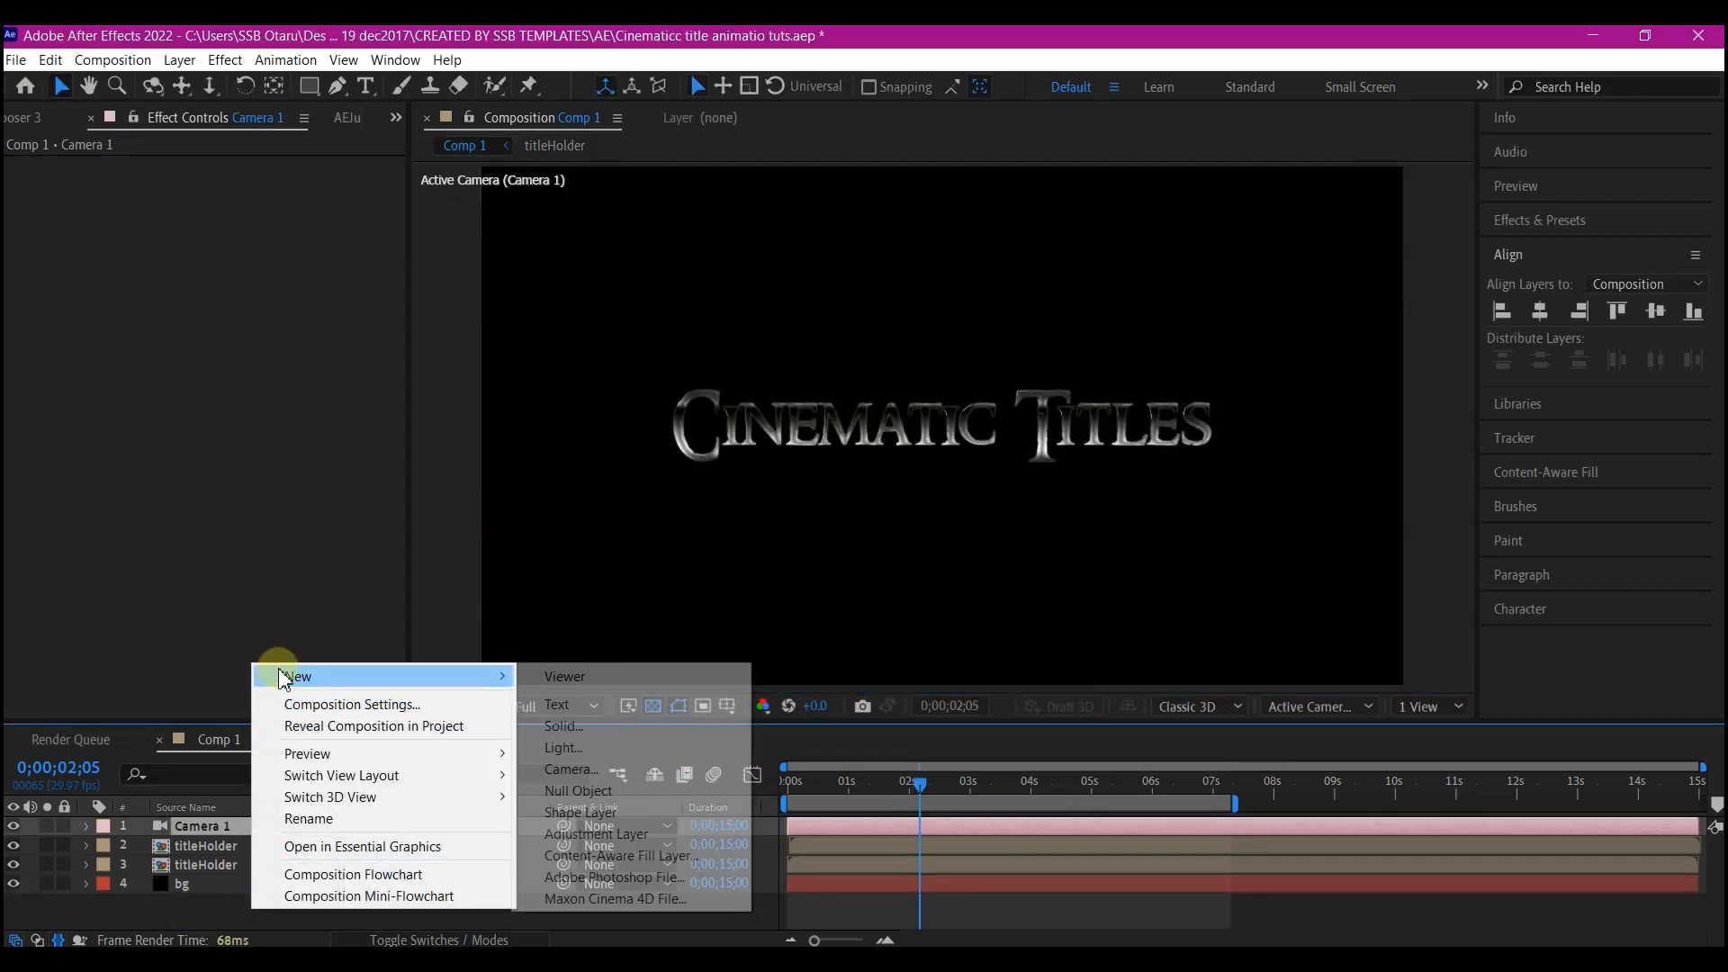
pyautogui.moveTo(447, 675)
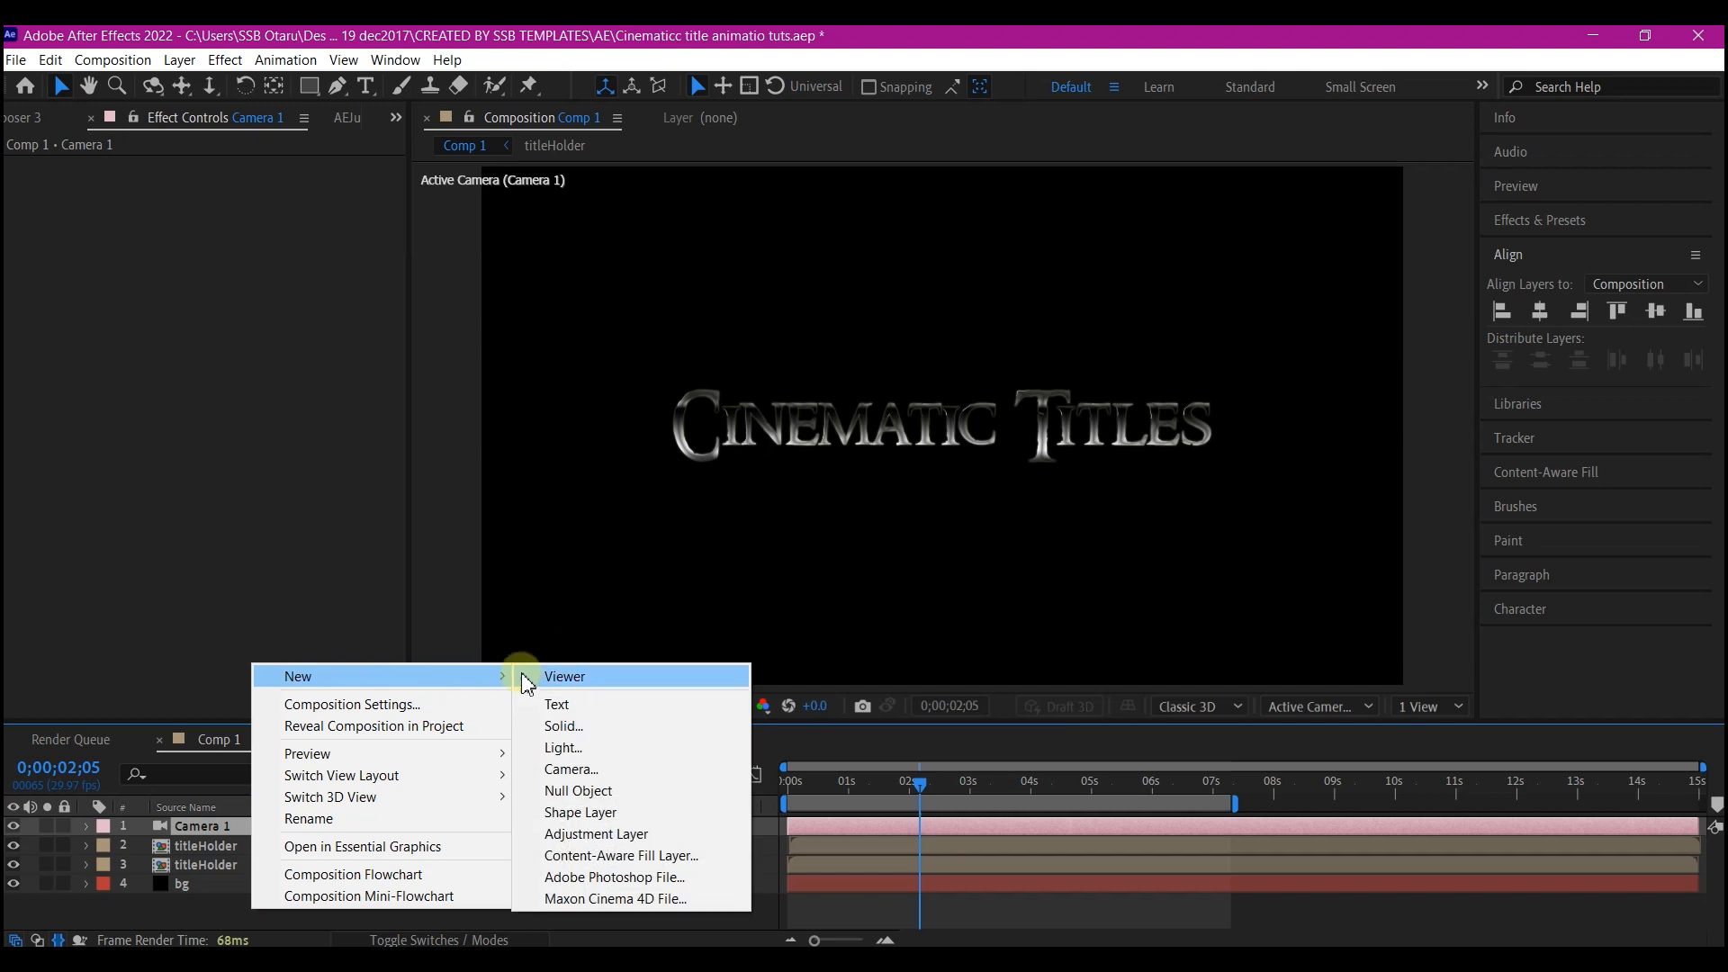
pyautogui.click(601, 797)
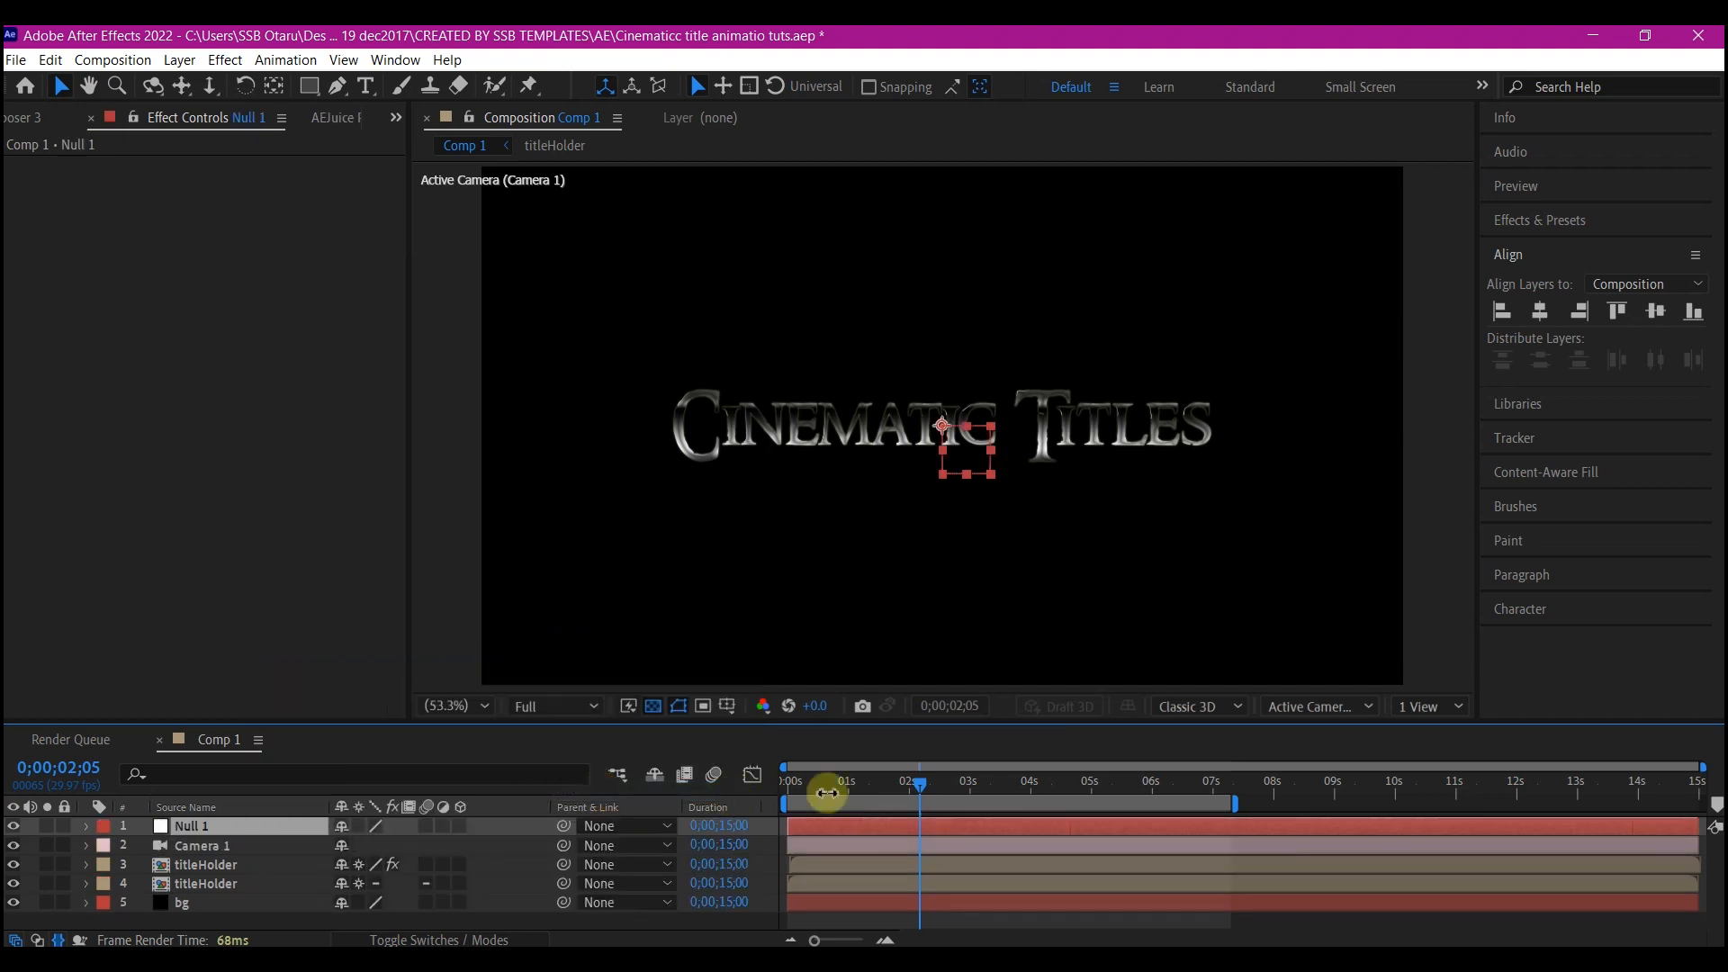
pyautogui.press('Return')
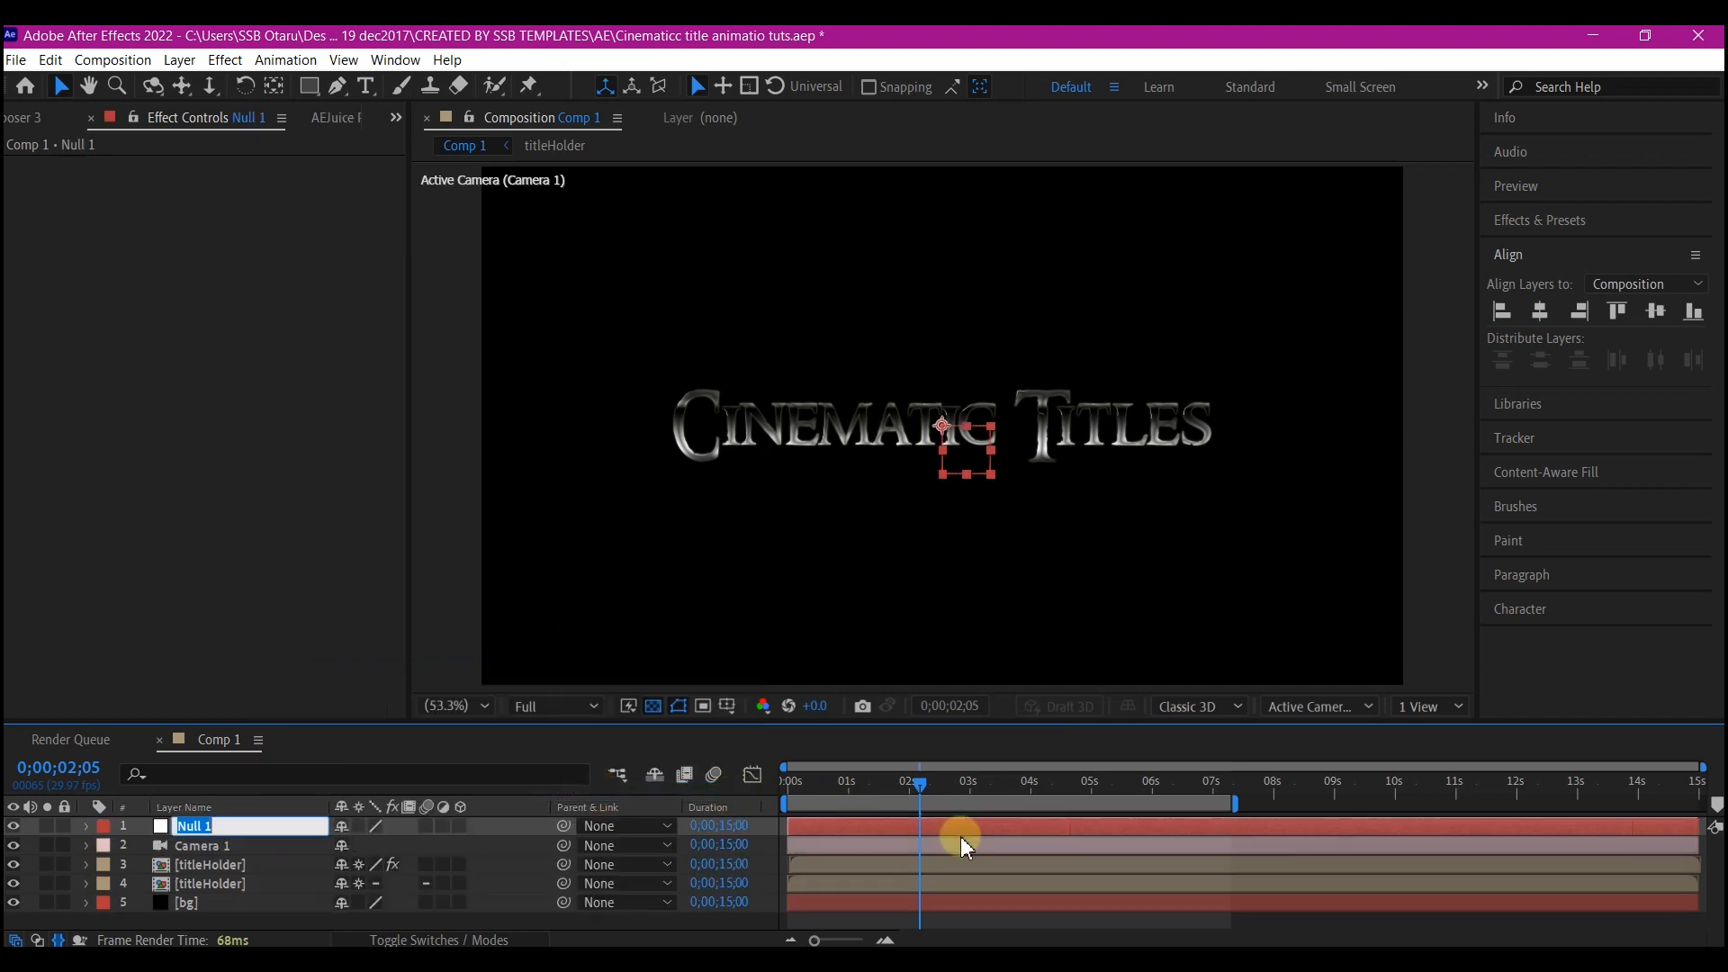
pyautogui.write('camera control')
# Step: Make the camera control null a 3D layer and parent Camera 1 to it
pyautogui.click(270, 865)
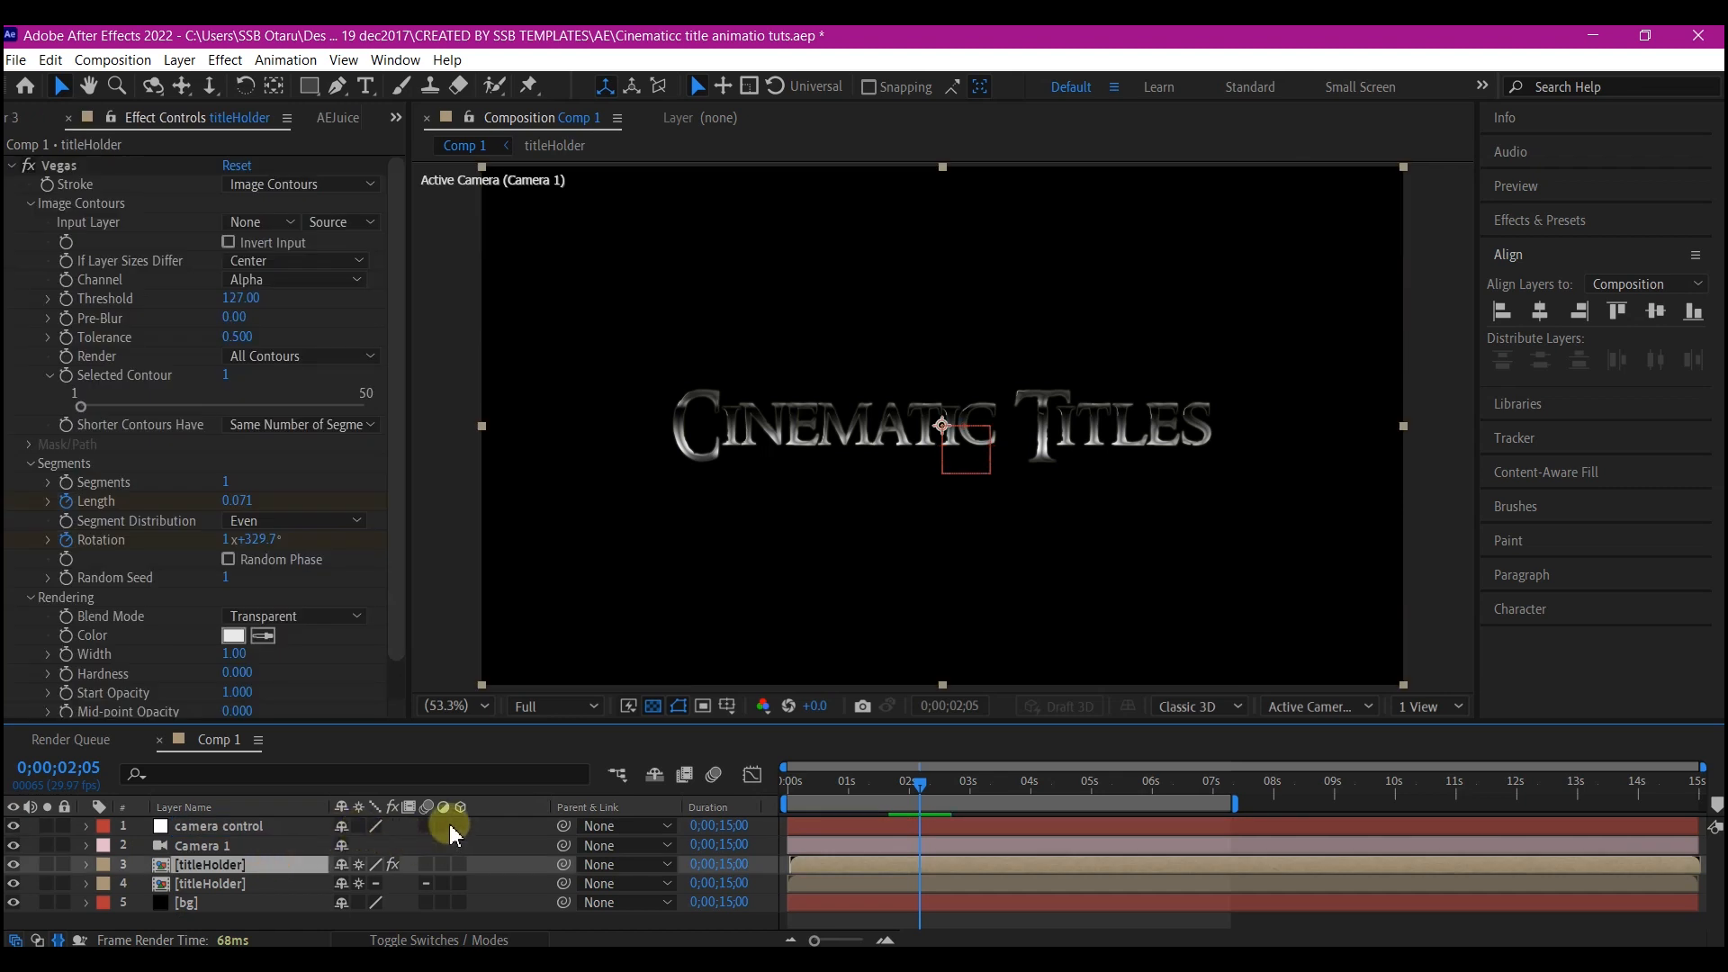
pyautogui.click(223, 848)
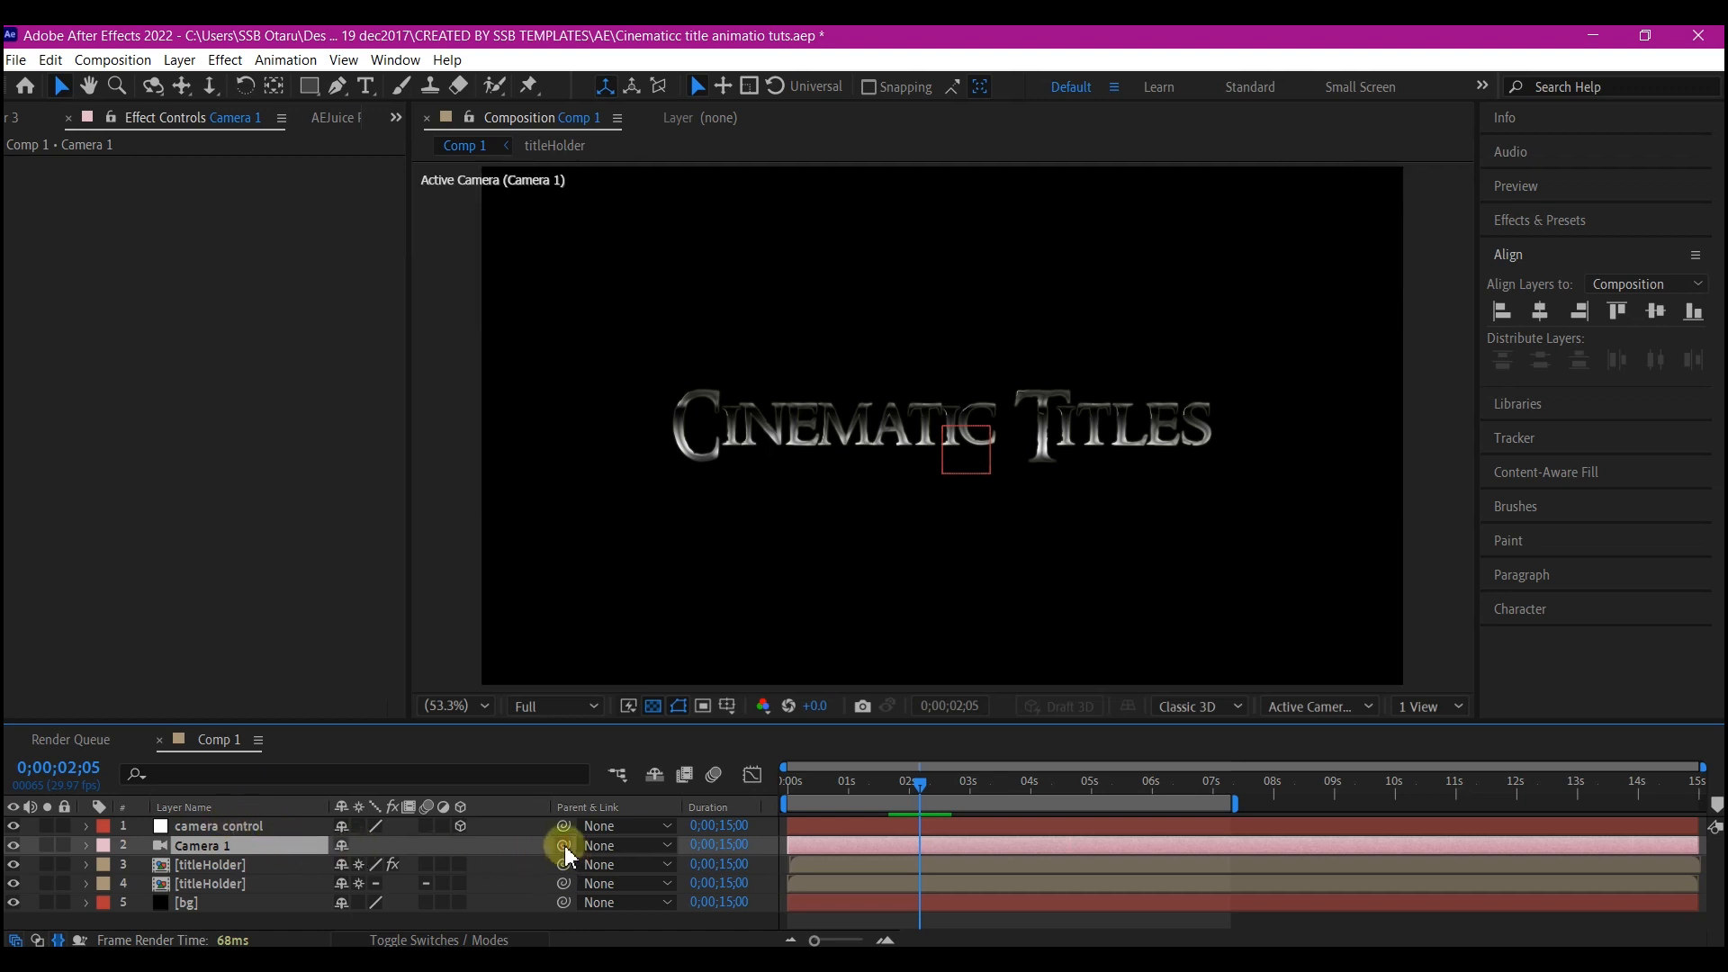
pyautogui.moveTo(564, 845); pyautogui.dragTo(218, 838)
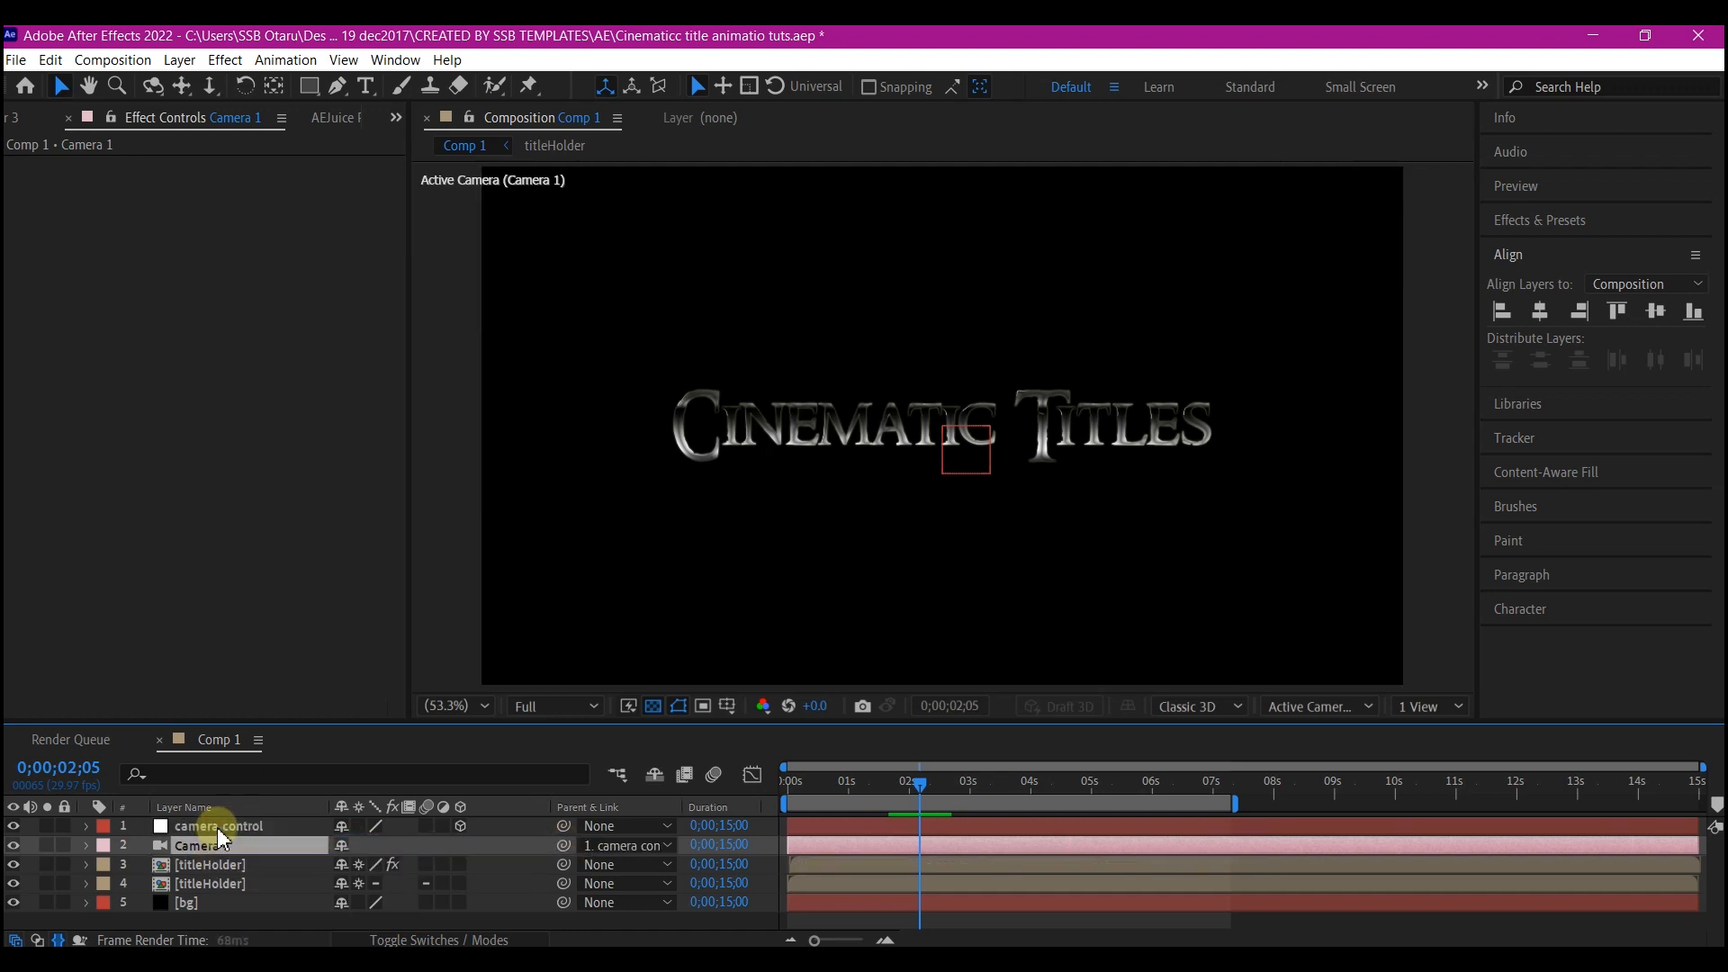
# Step: Add a Position keyframe to the camera control null at 0;00;05;02
pyautogui.click(1095, 780)
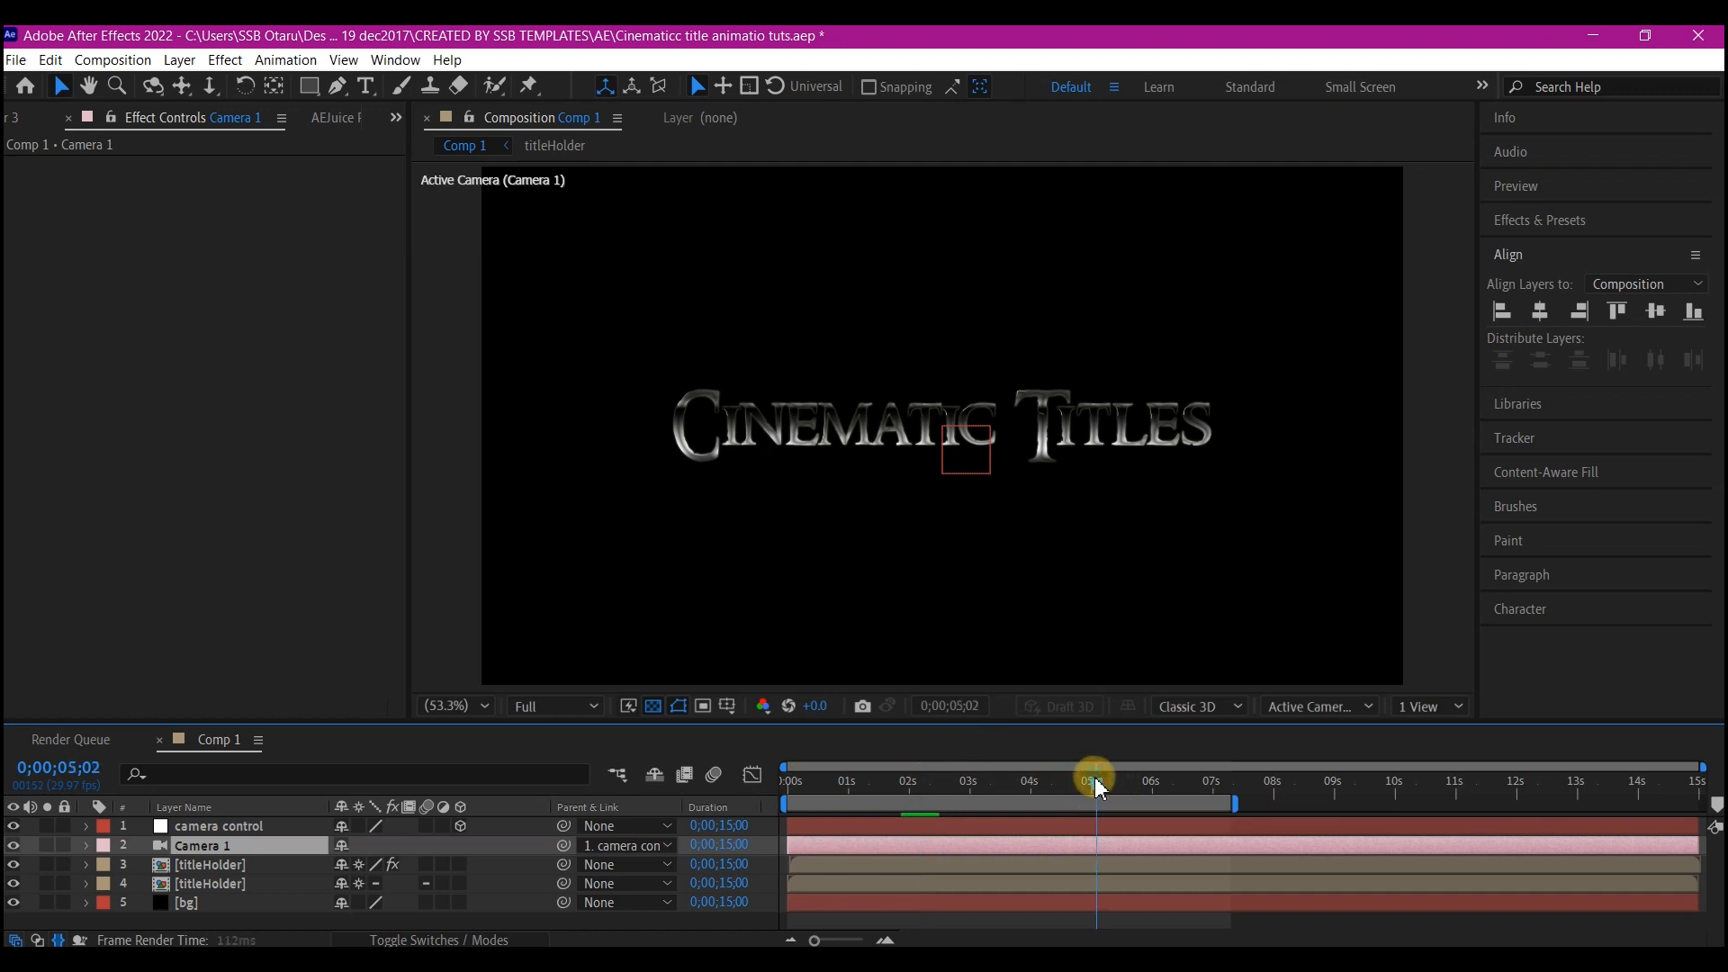
pyautogui.click(232, 827)
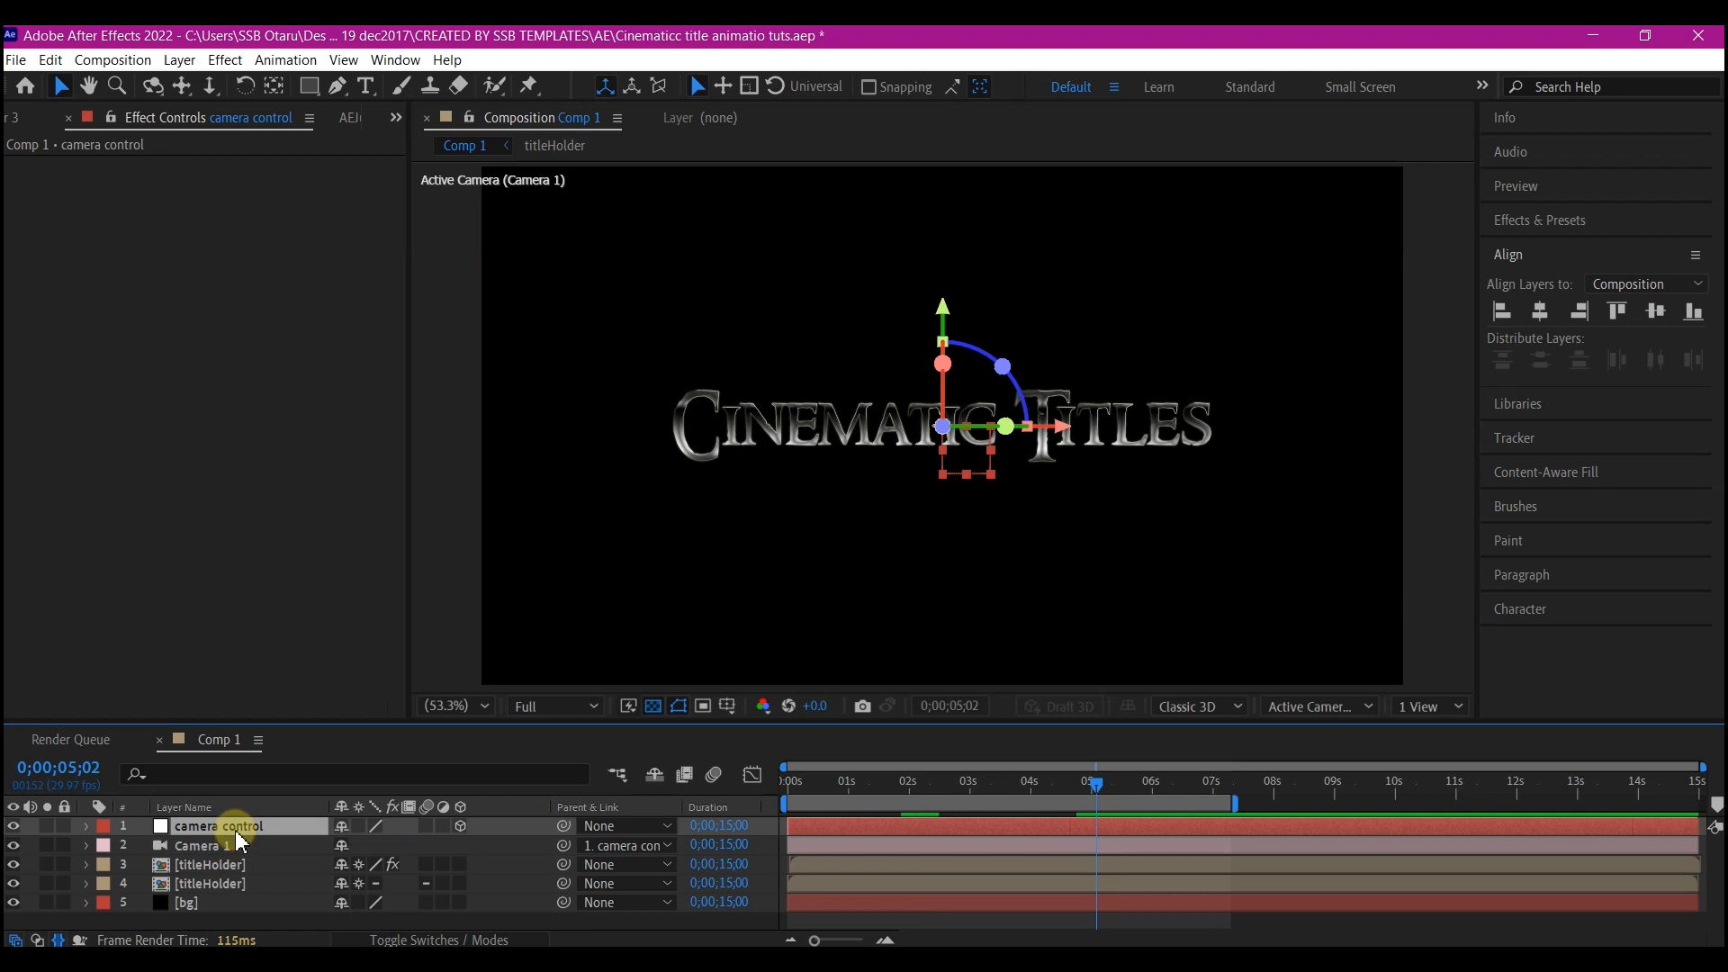
pyautogui.press('p')
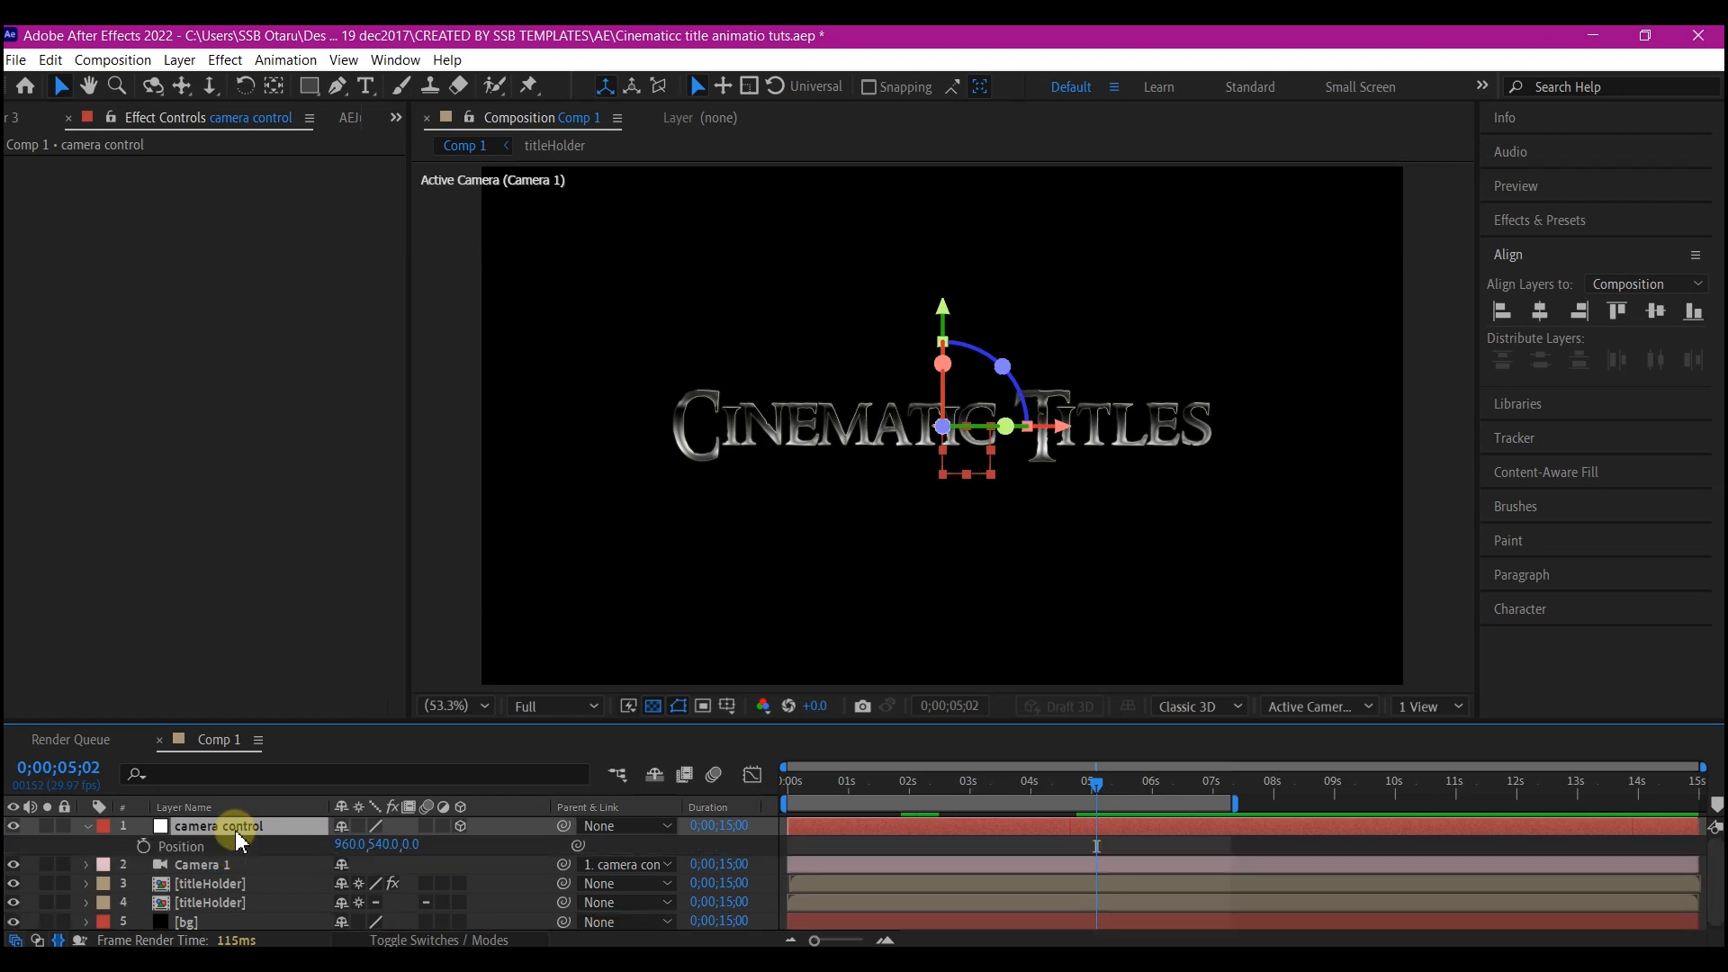
pyautogui.click(142, 847)
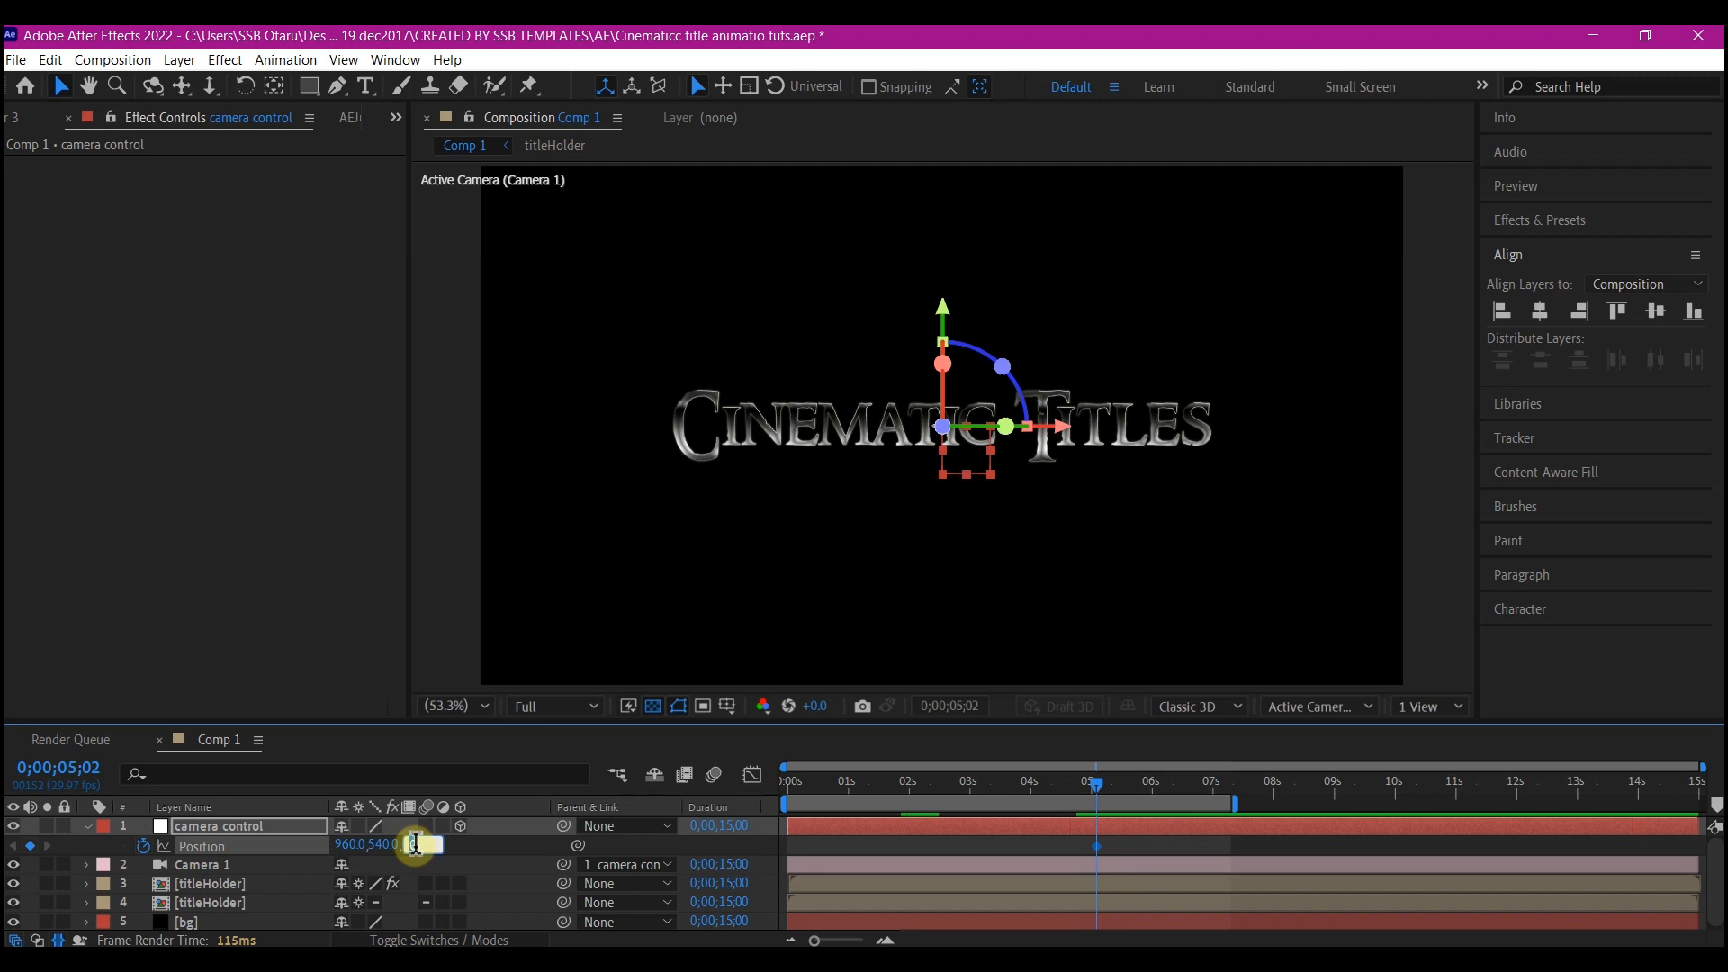
# Step: Set the camera control null's Z position to -500 at 0;00;05;02 and to 2700 at 0;00;00;00
pyautogui.press('Return')
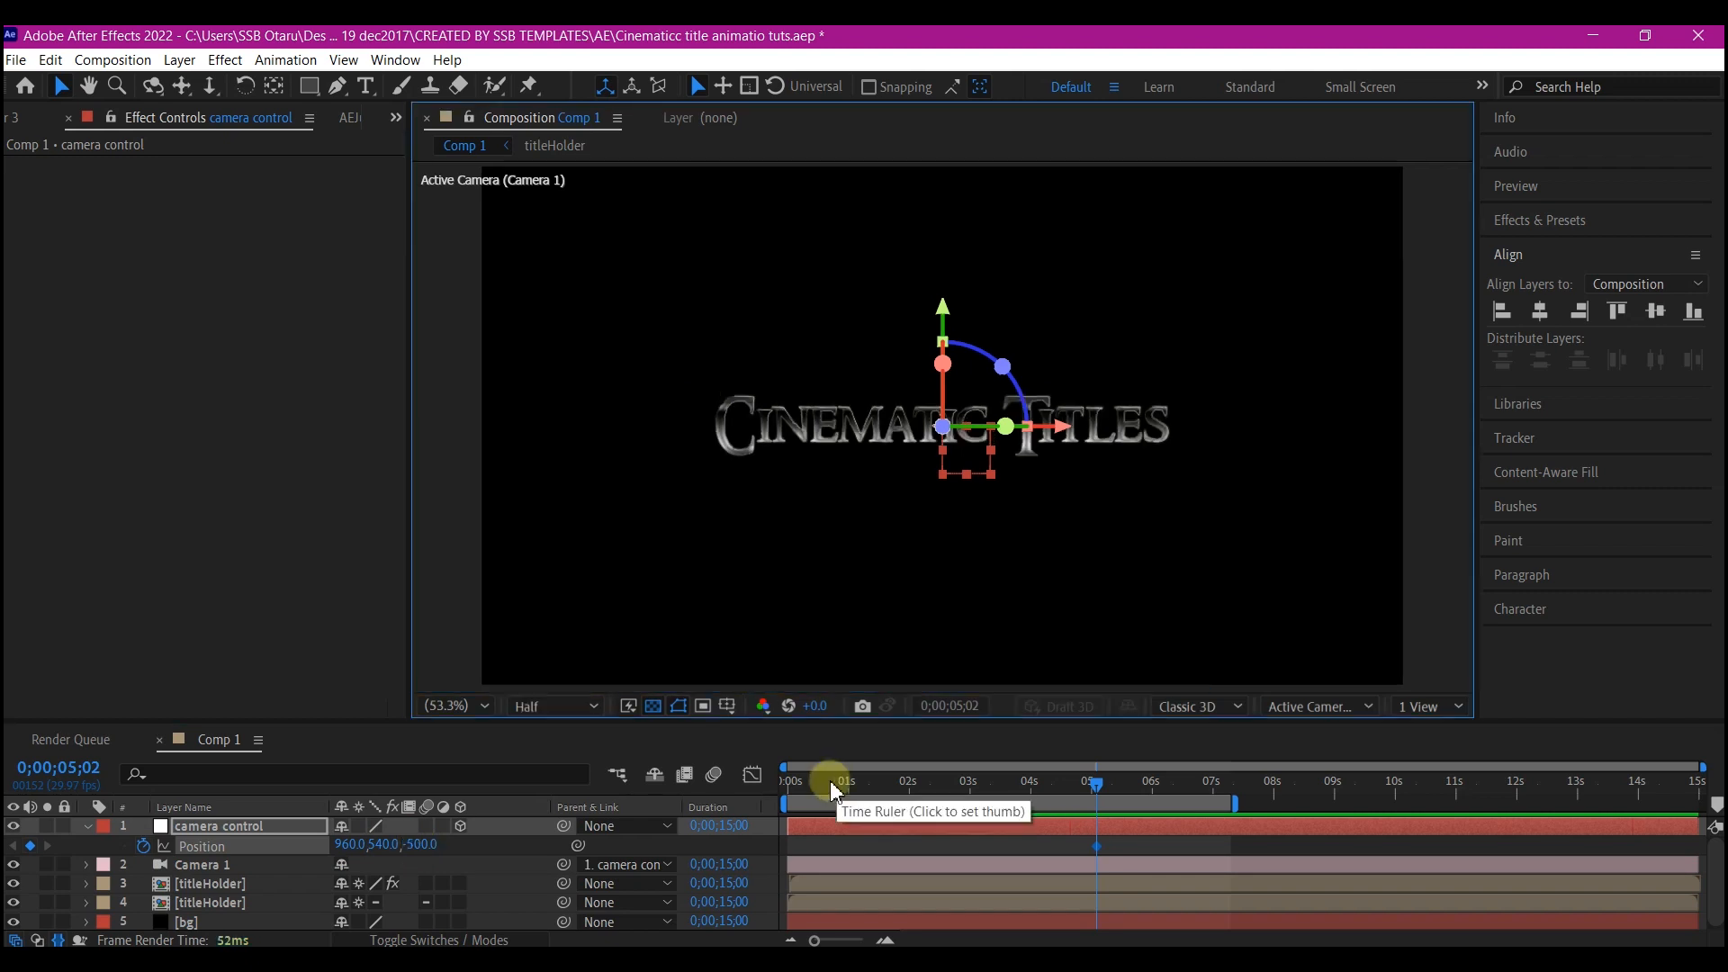
pyautogui.click(791, 779)
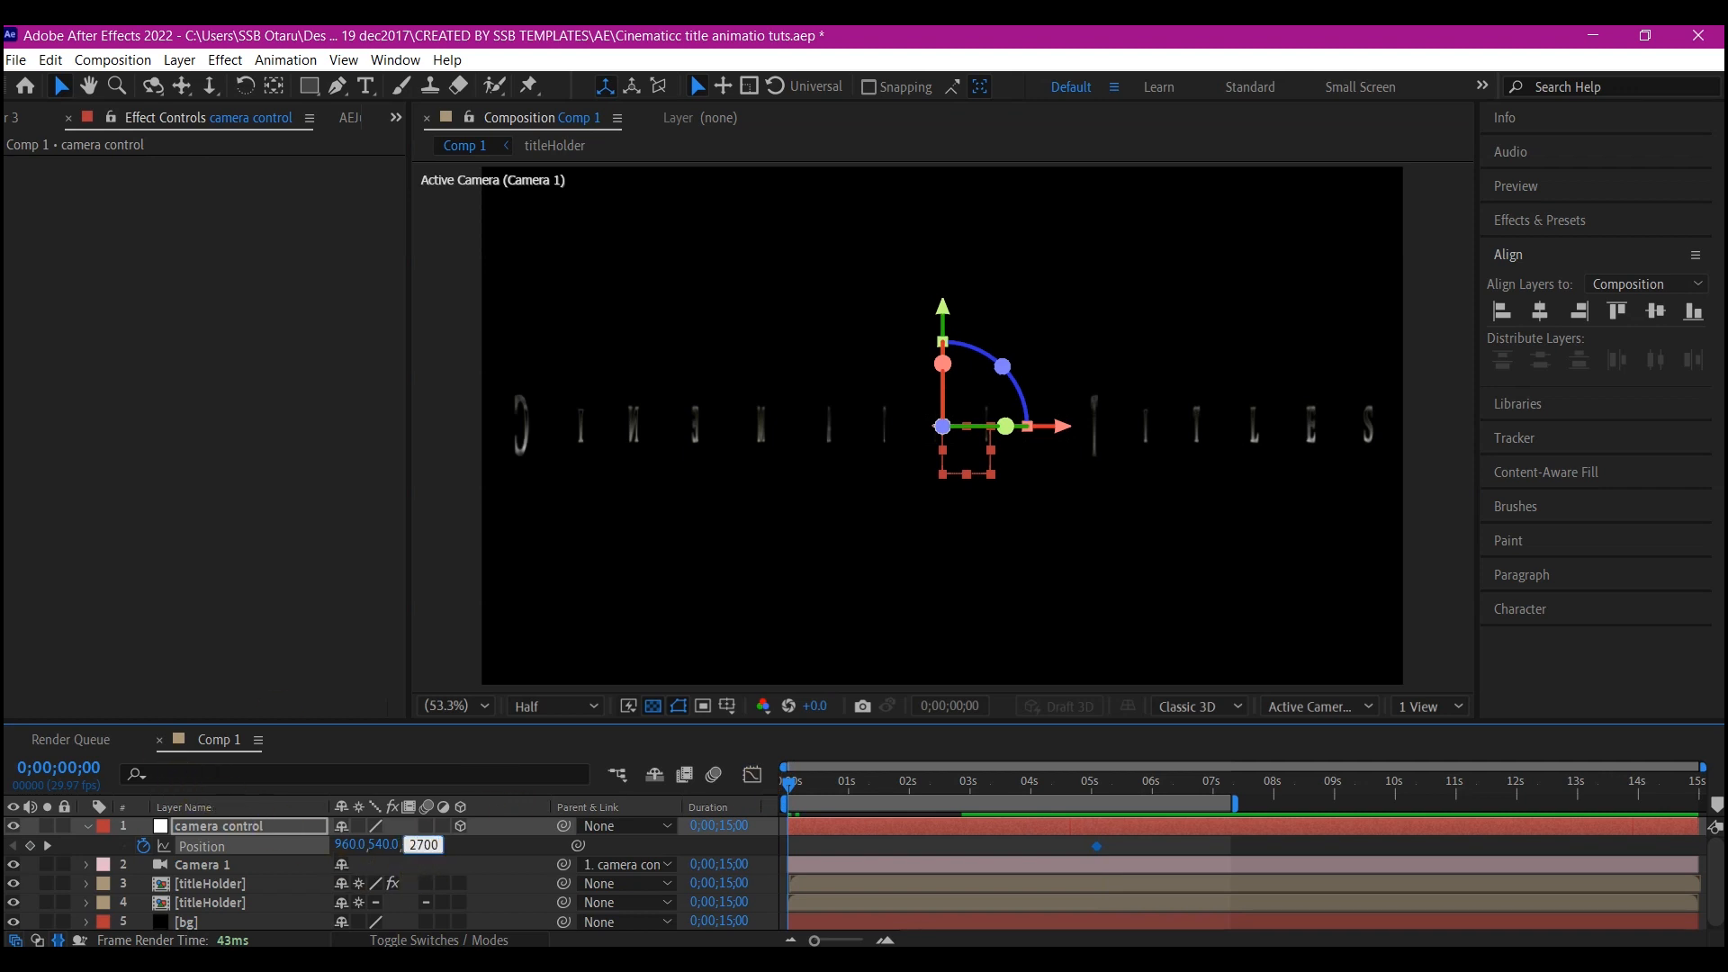
# Step: Apply Easy Ease to both Position keyframes of the camera control null
pyautogui.moveTo(1138, 841); pyautogui.dragTo(787, 868)
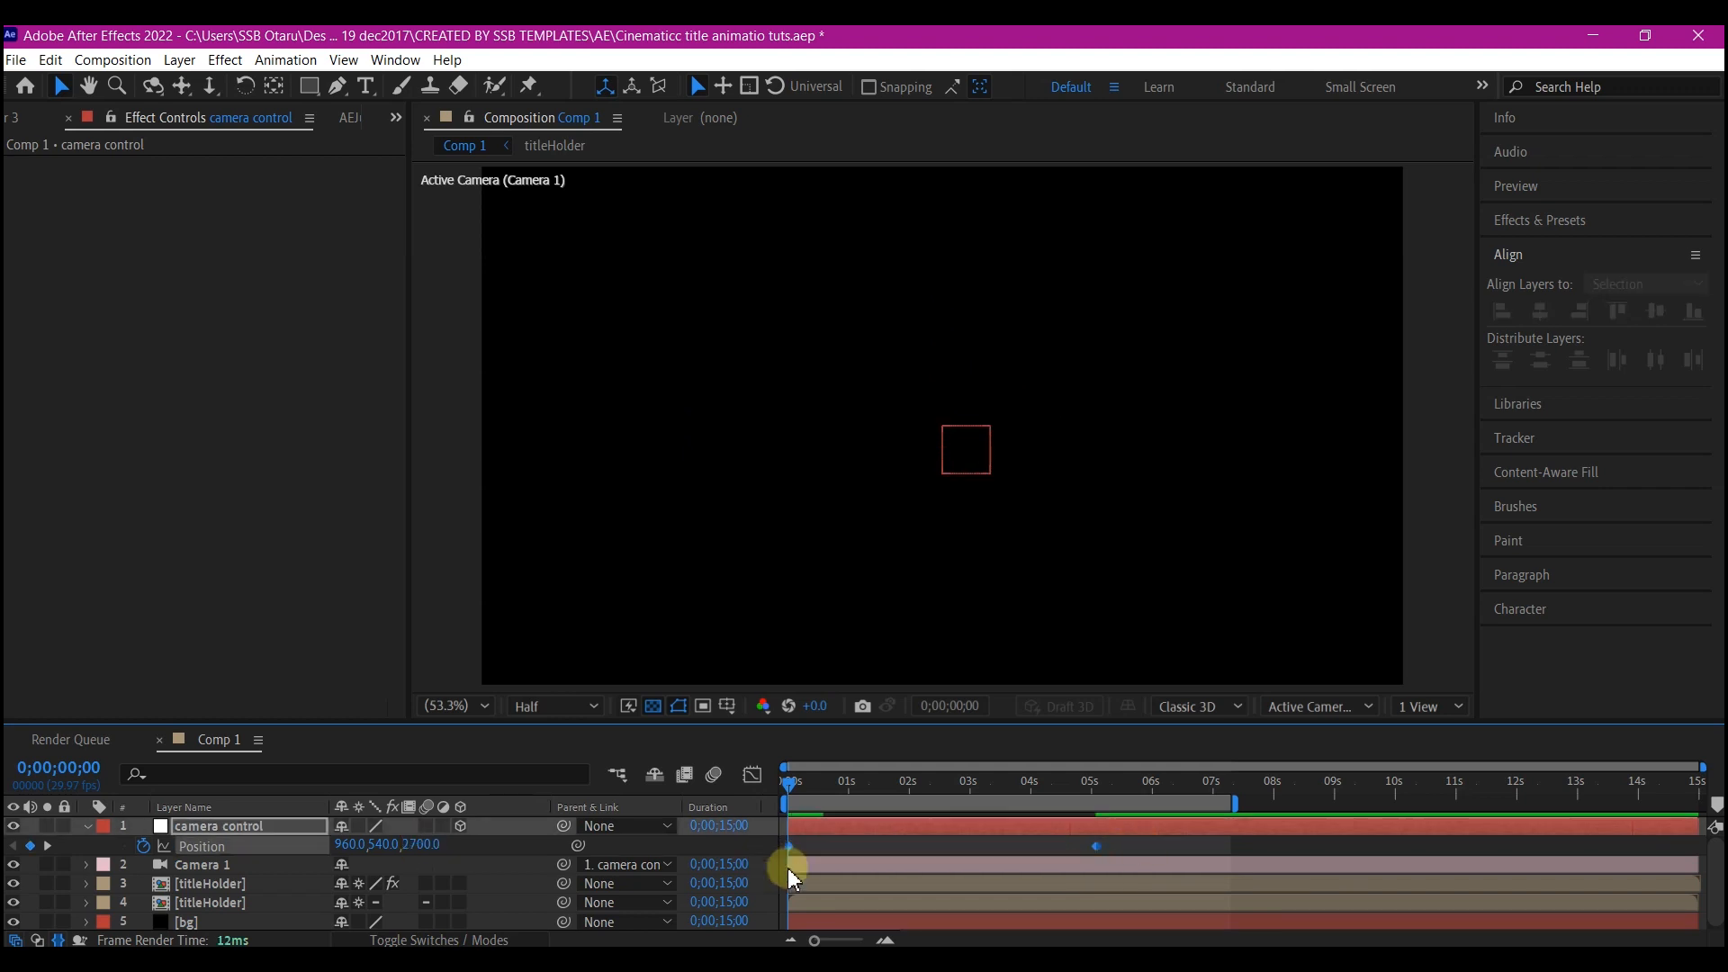
pyautogui.press('F9')
pyautogui.click(1097, 846)
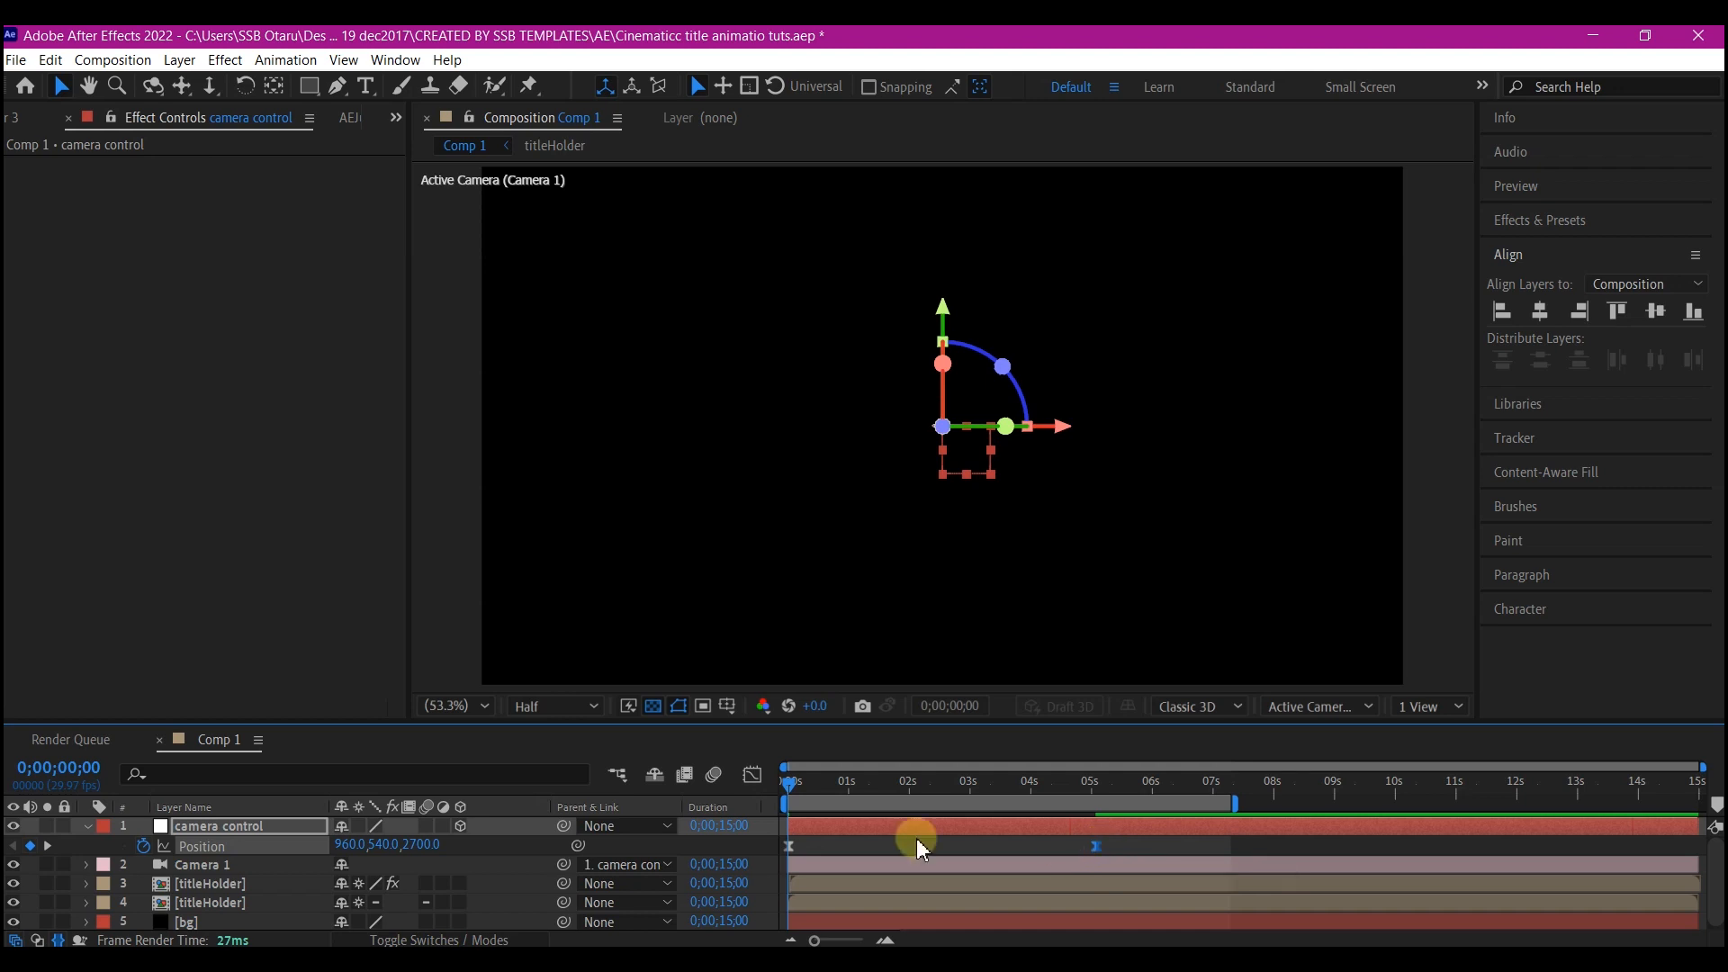
# Step: Reshape the camera control's Position speed graph so the move starts fast and slows gradually towards the second keyframe
pyautogui.click(752, 774)
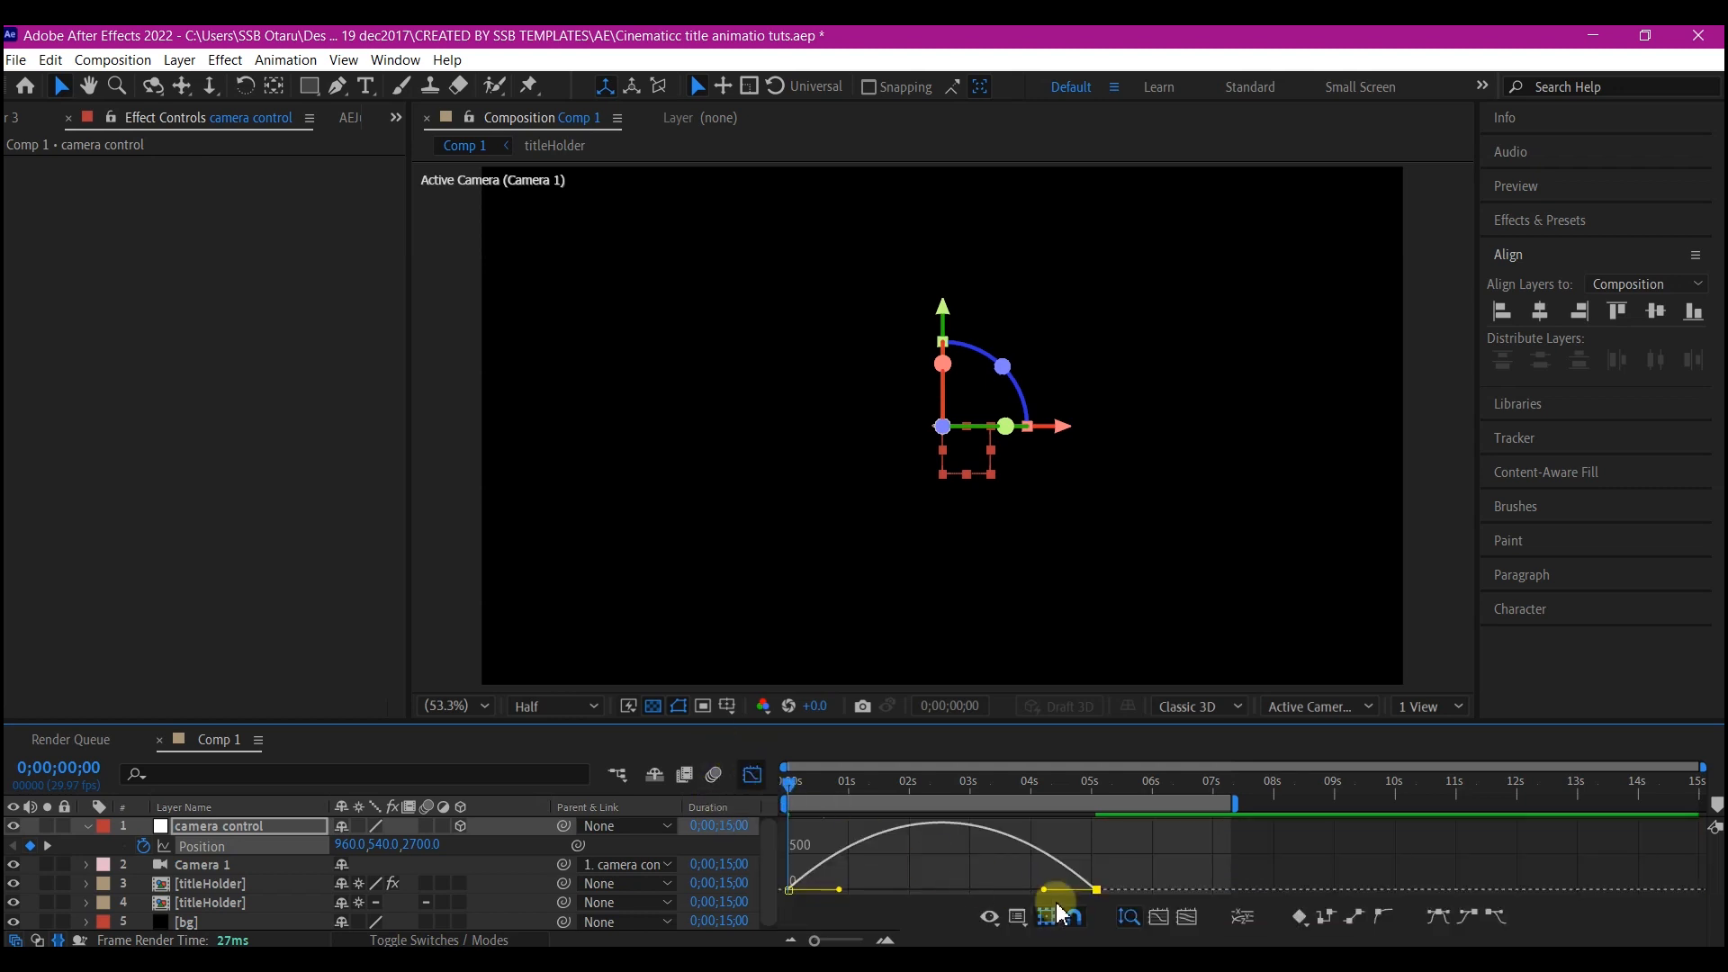
pyautogui.moveTo(1047, 893); pyautogui.dragTo(791, 900)
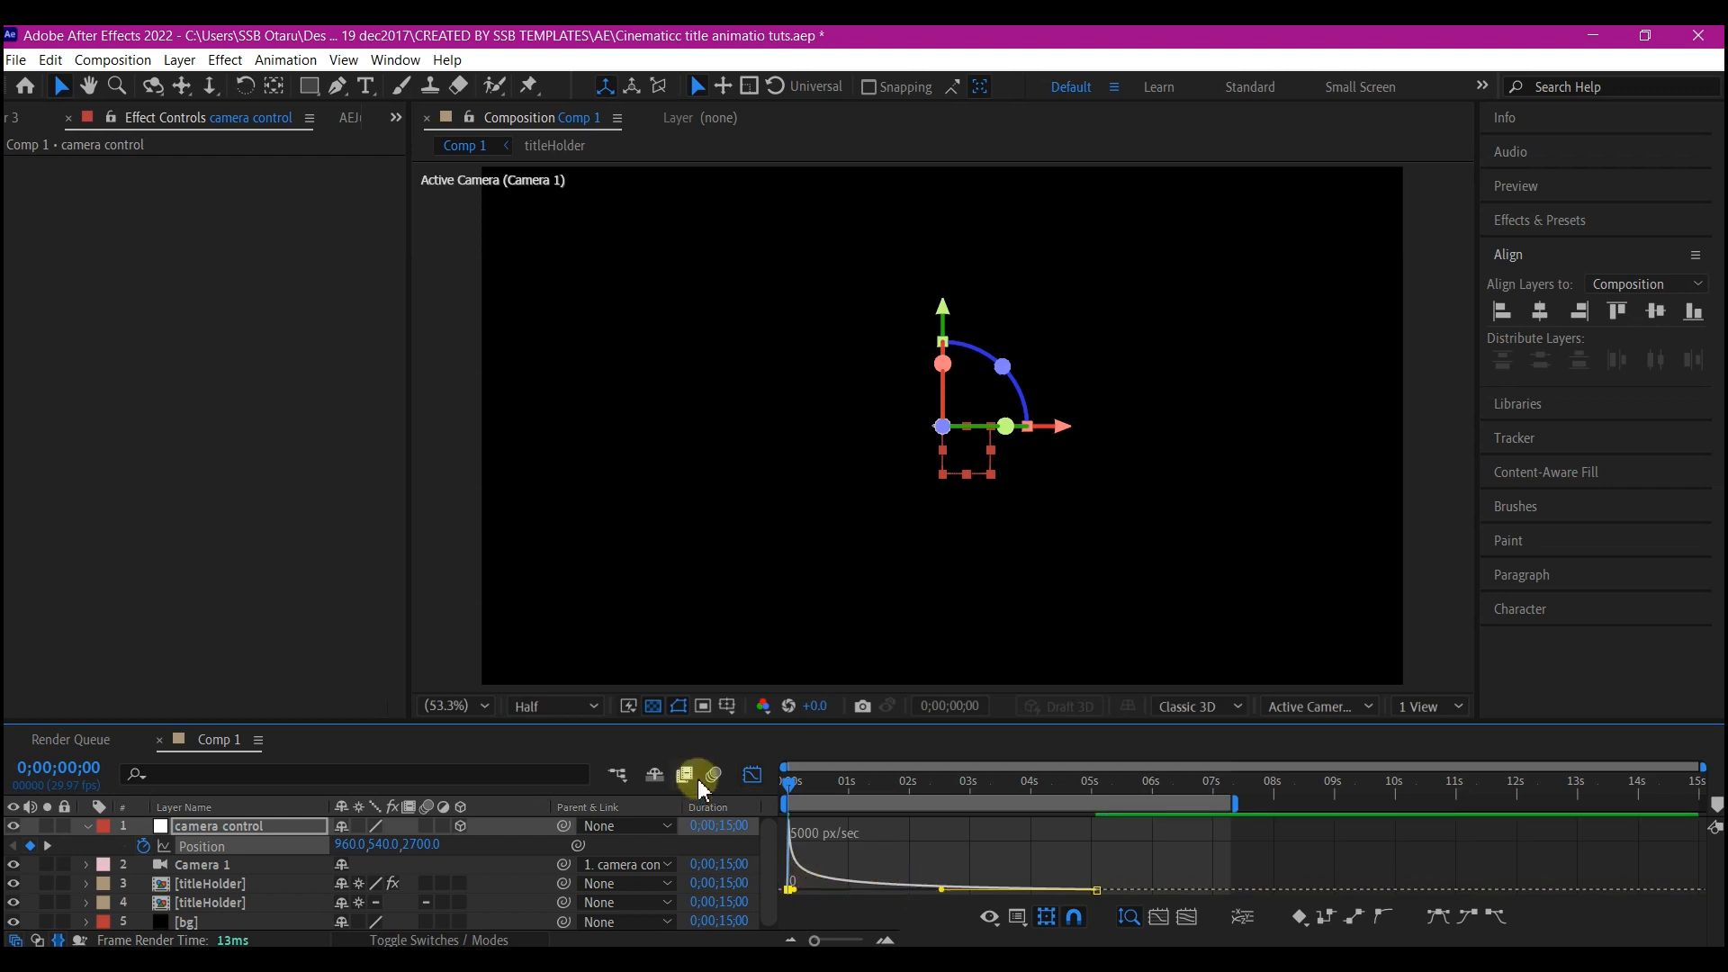
pyautogui.click(751, 776)
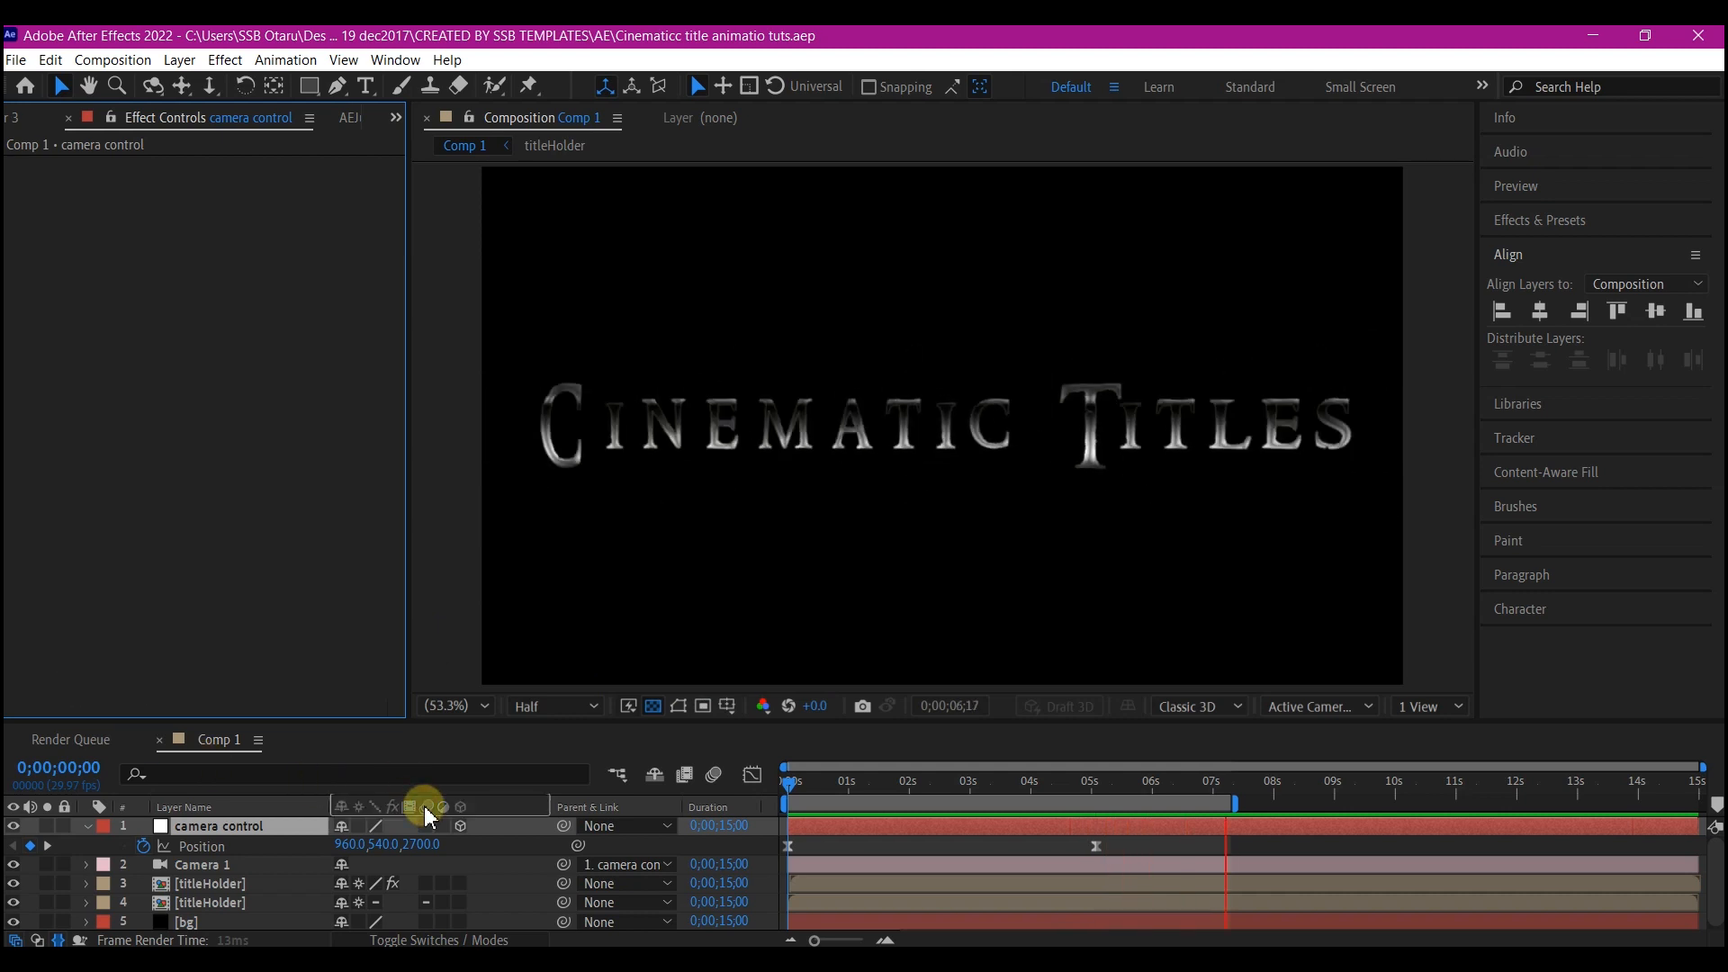
# Step: Enable motion blur for the composition, camera control and titleHolder layers, and apply CC Force Motion Blur to the lower titleHolder
pyautogui.click(239, 886)
pyautogui.click(245, 901)
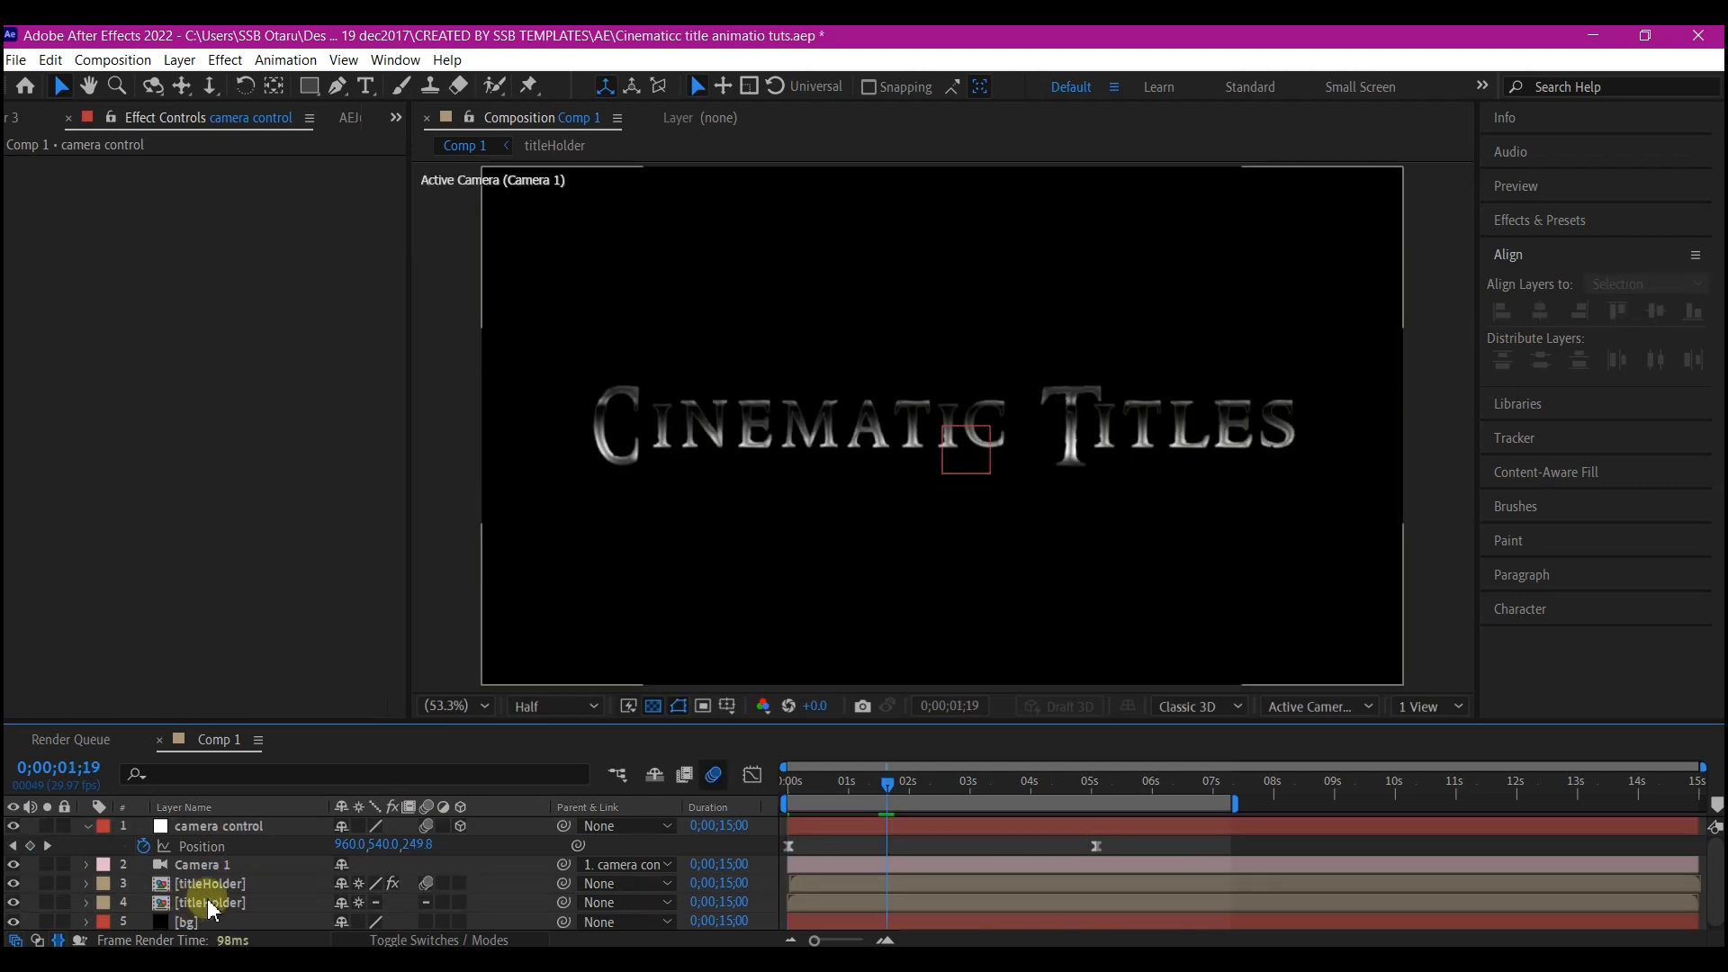
pyautogui.click(208, 901)
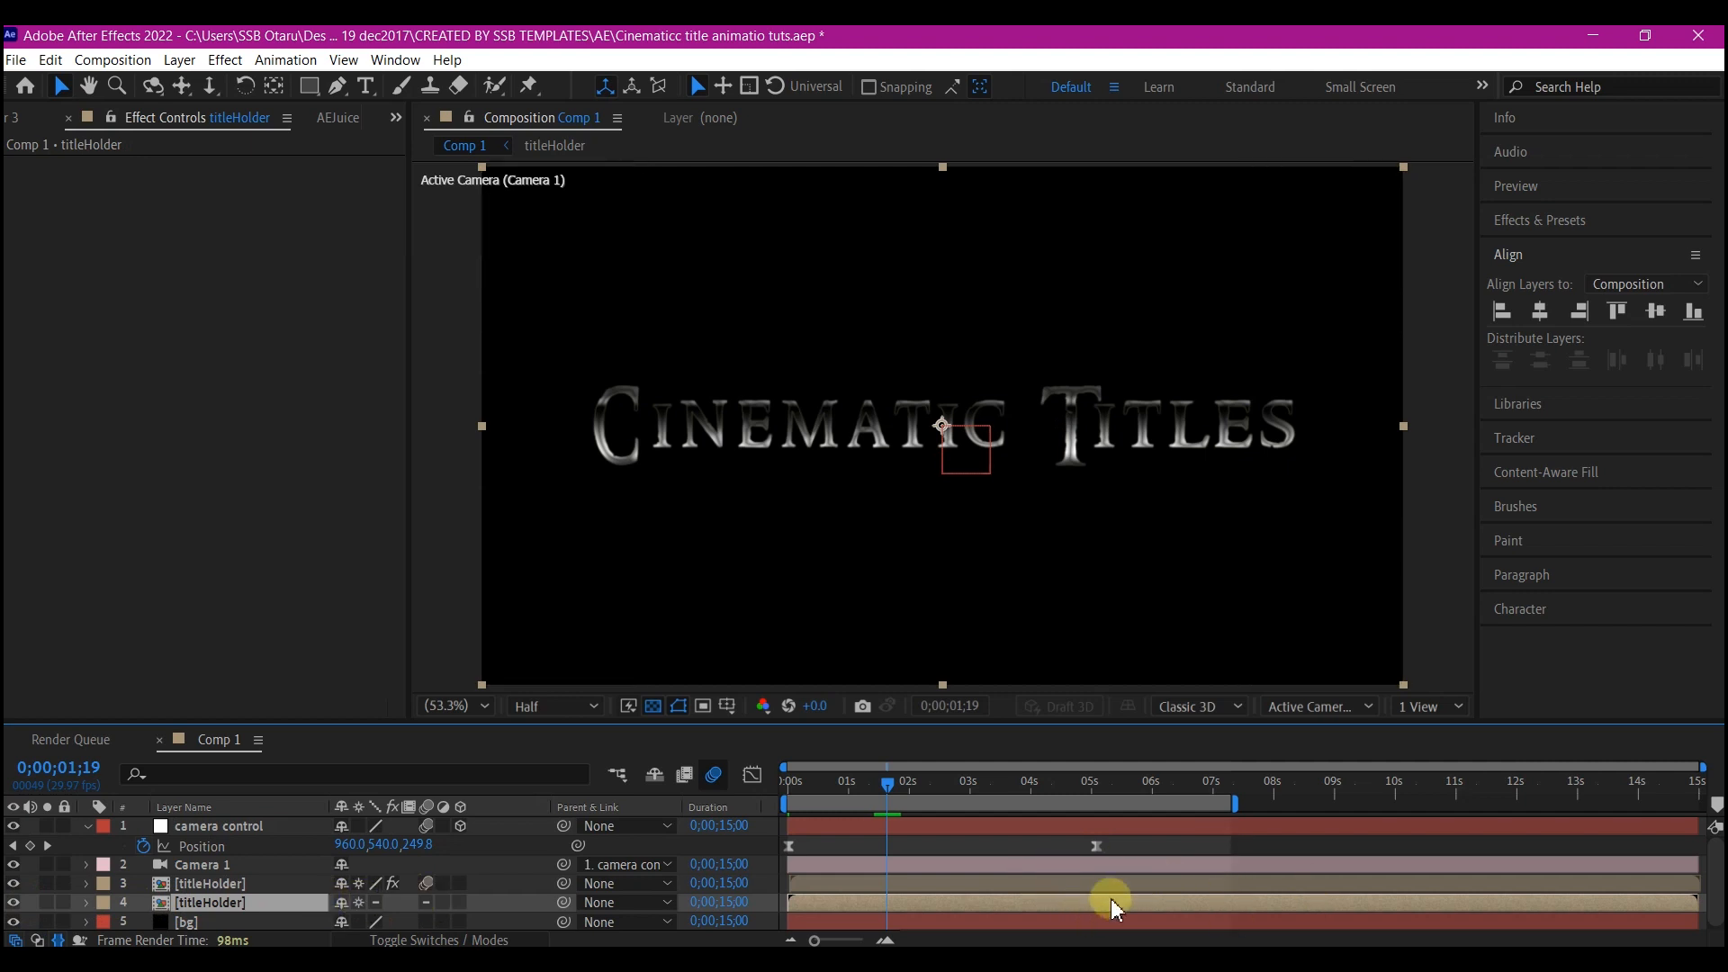
pyautogui.hotkey('ctrl', 'space')
pyautogui.write('cc force')
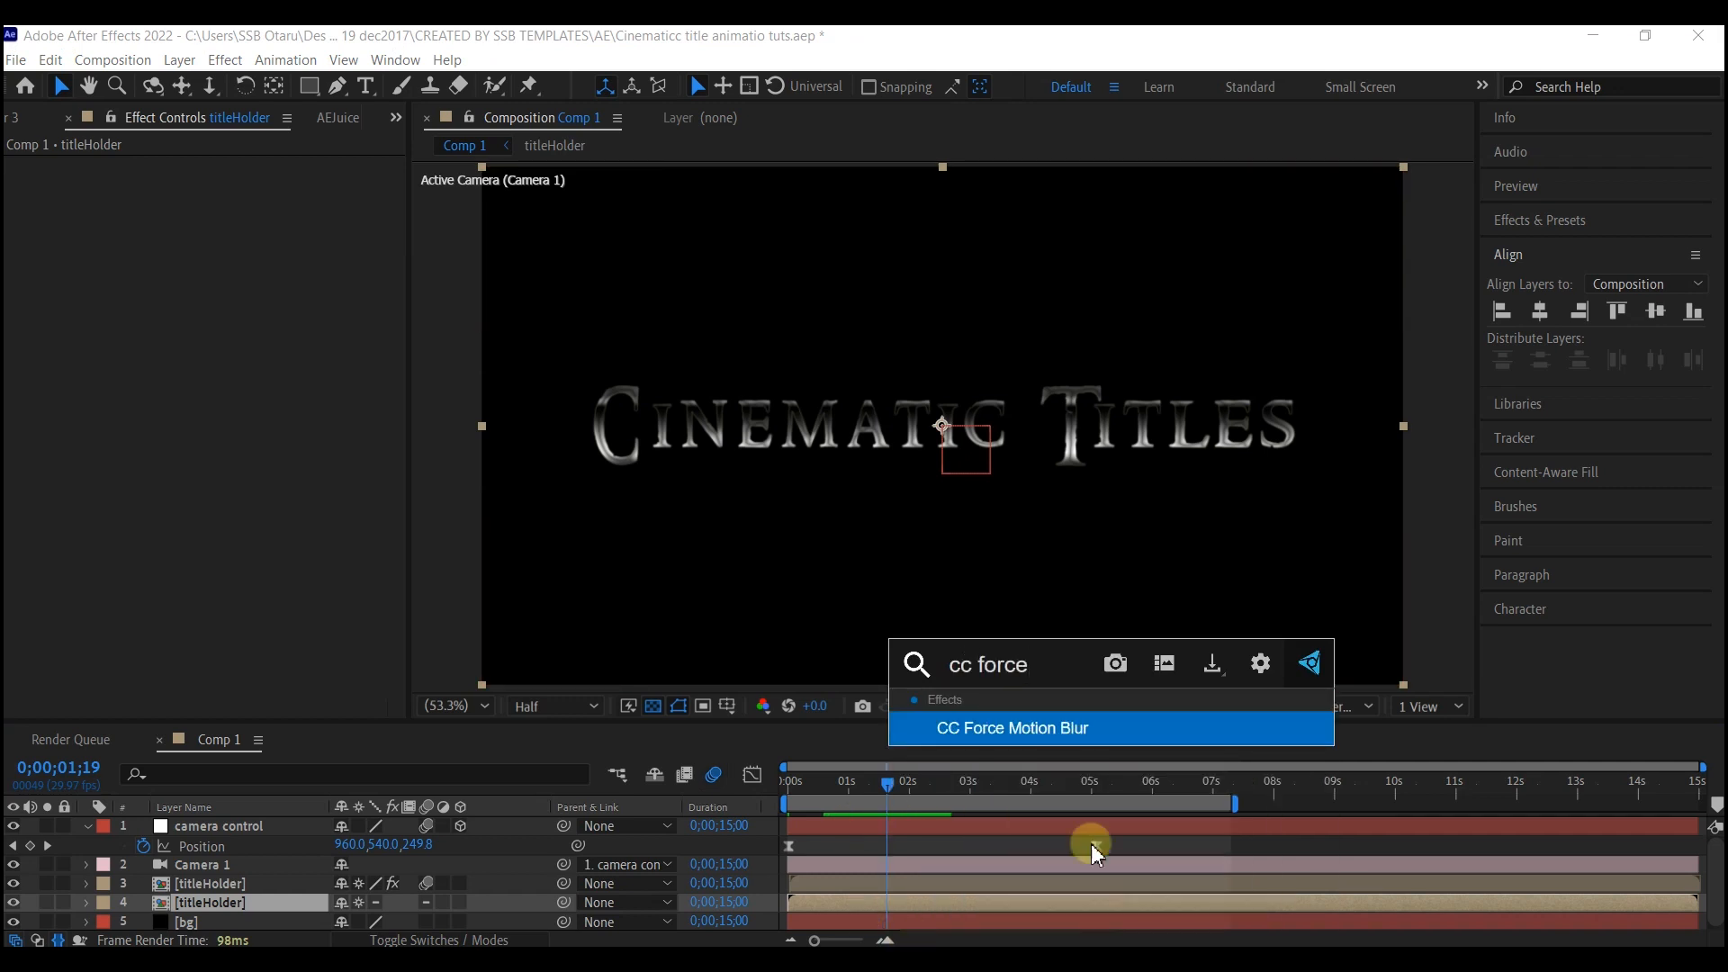
pyautogui.click(1144, 739)
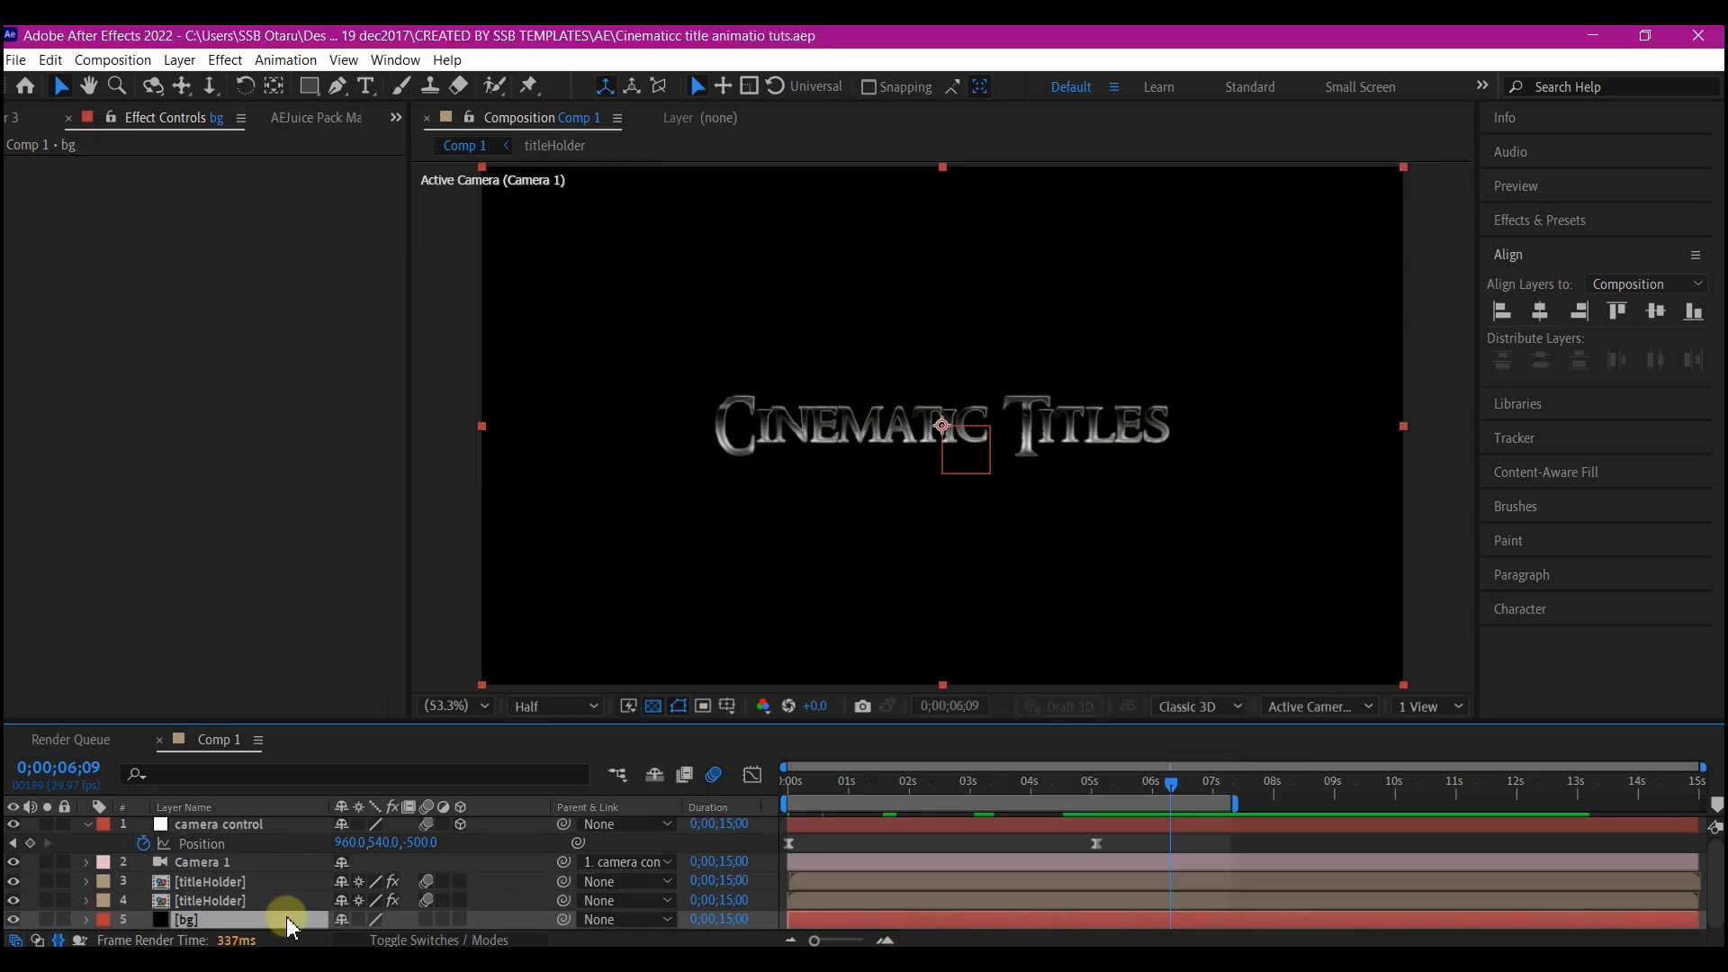
# Step: Duplicate the bg layer and apply the Lens Flare effect to the upper copy
pyautogui.hotkey('ctrl', 'd')
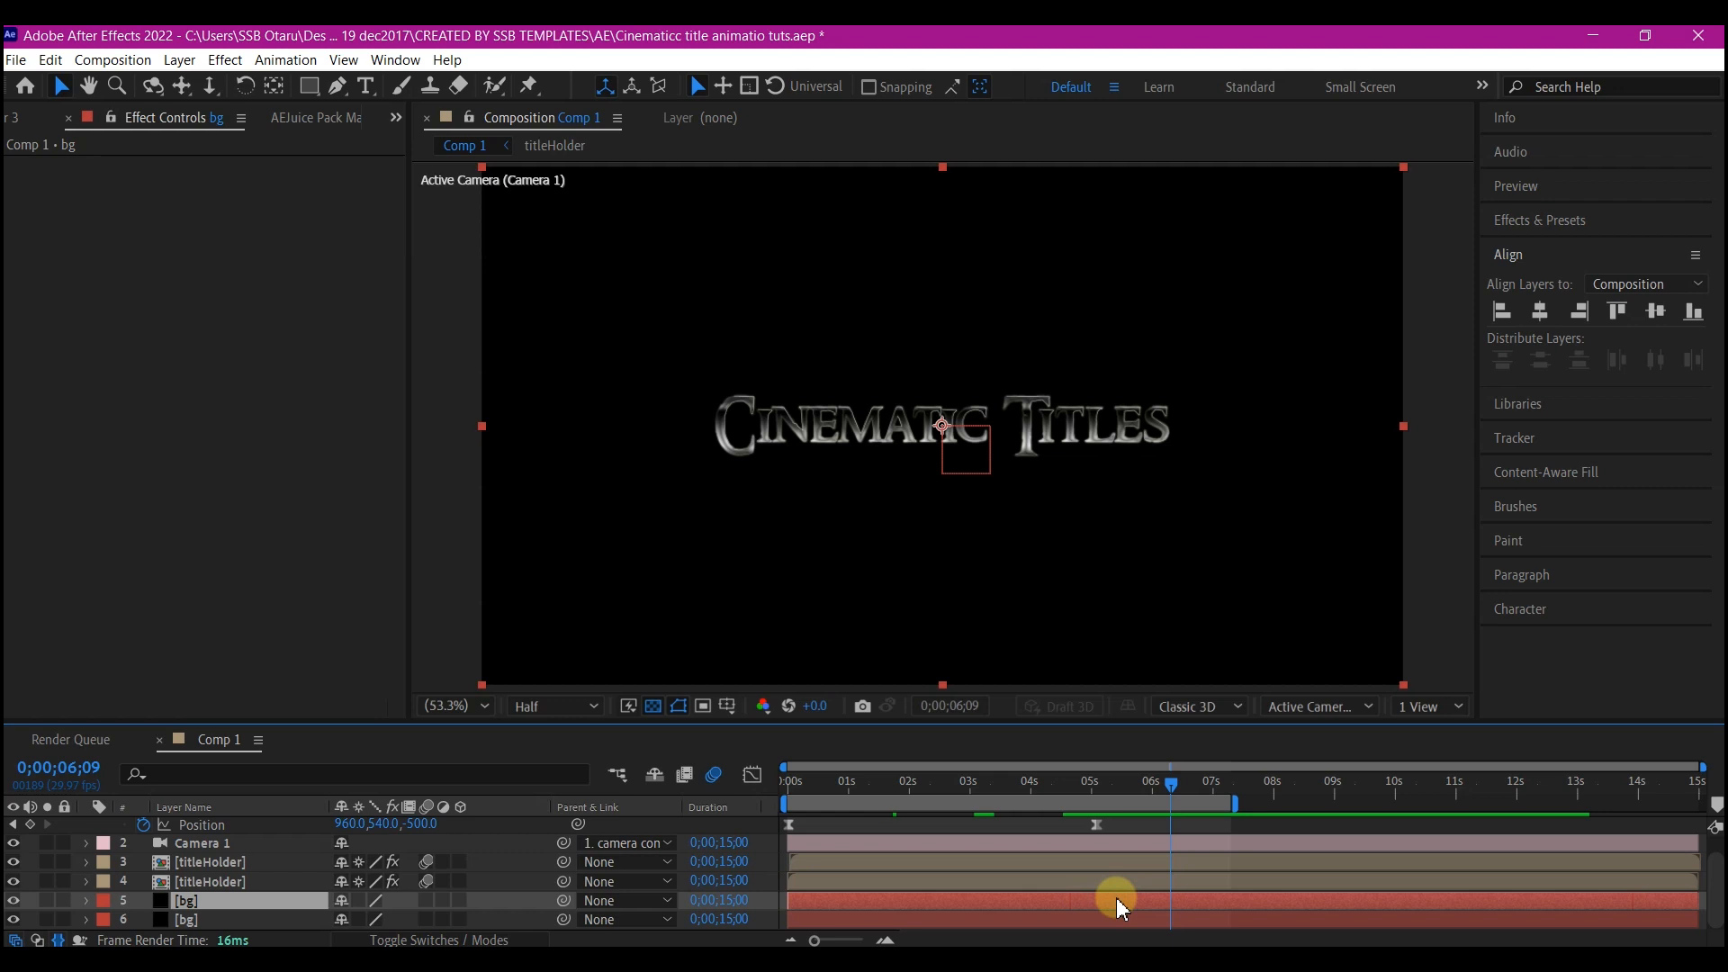
pyautogui.hotkey('ctrl', 'space')
pyautogui.write('lens')
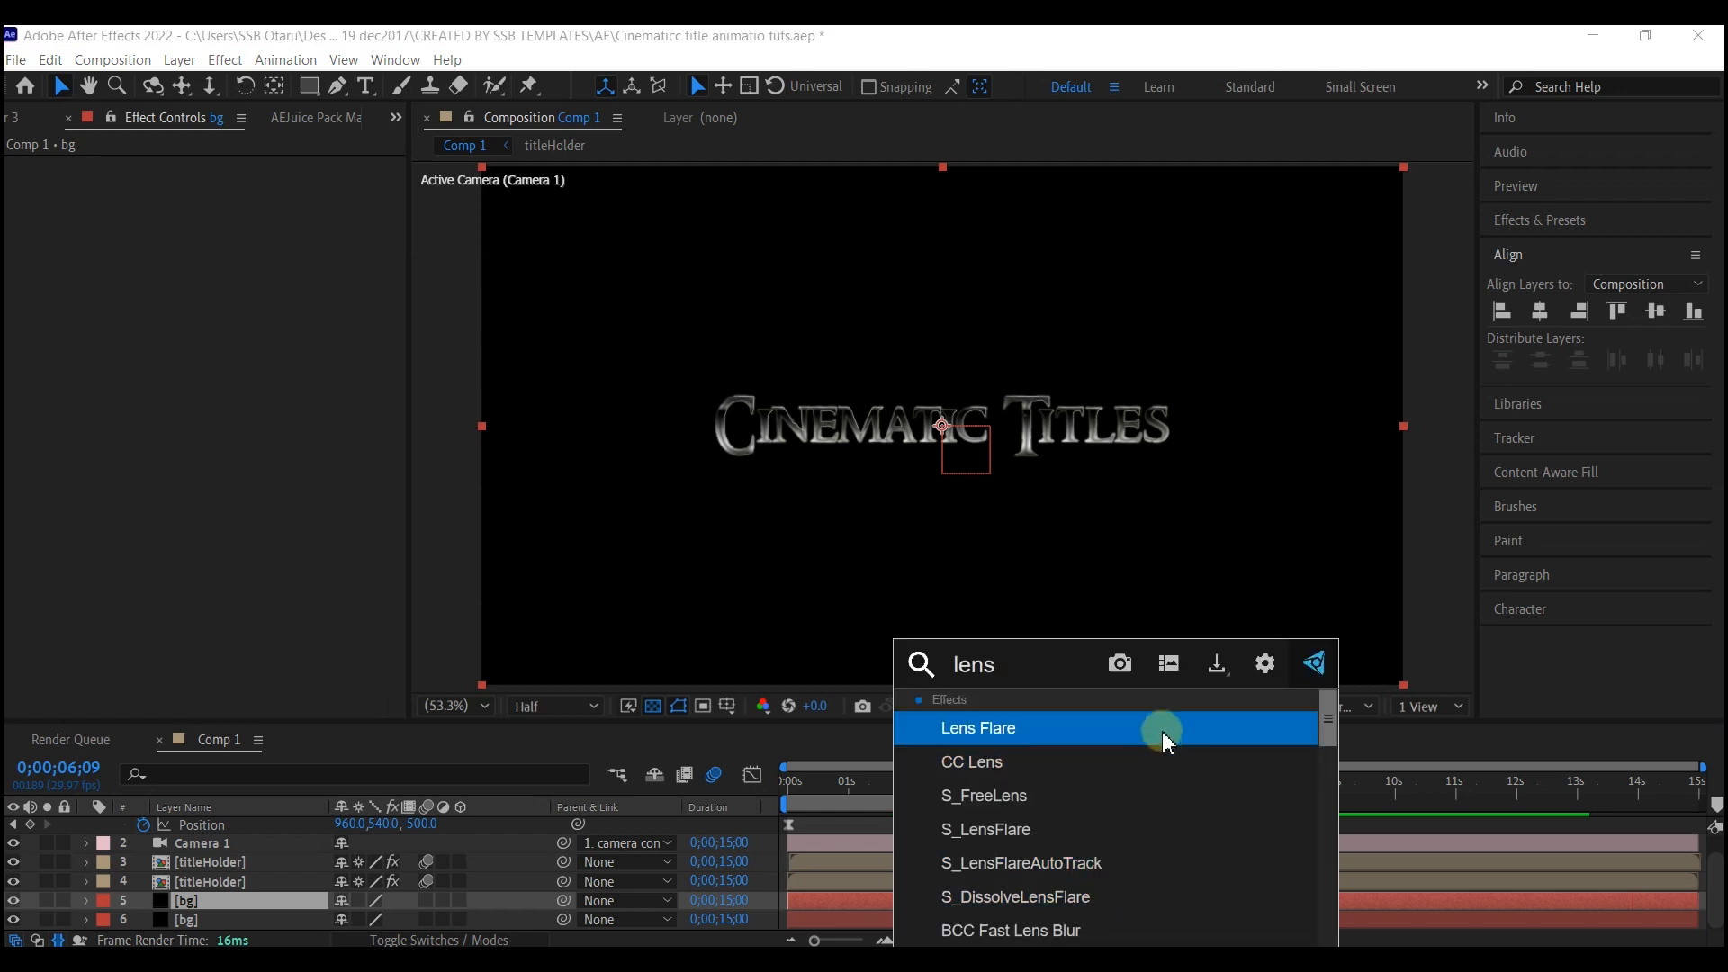
pyautogui.click(1163, 729)
# Step: Set the flare's lens type to 105mm Prime and move its center to the frame's upper right edge, about 1932, 256
pyautogui.click(276, 223)
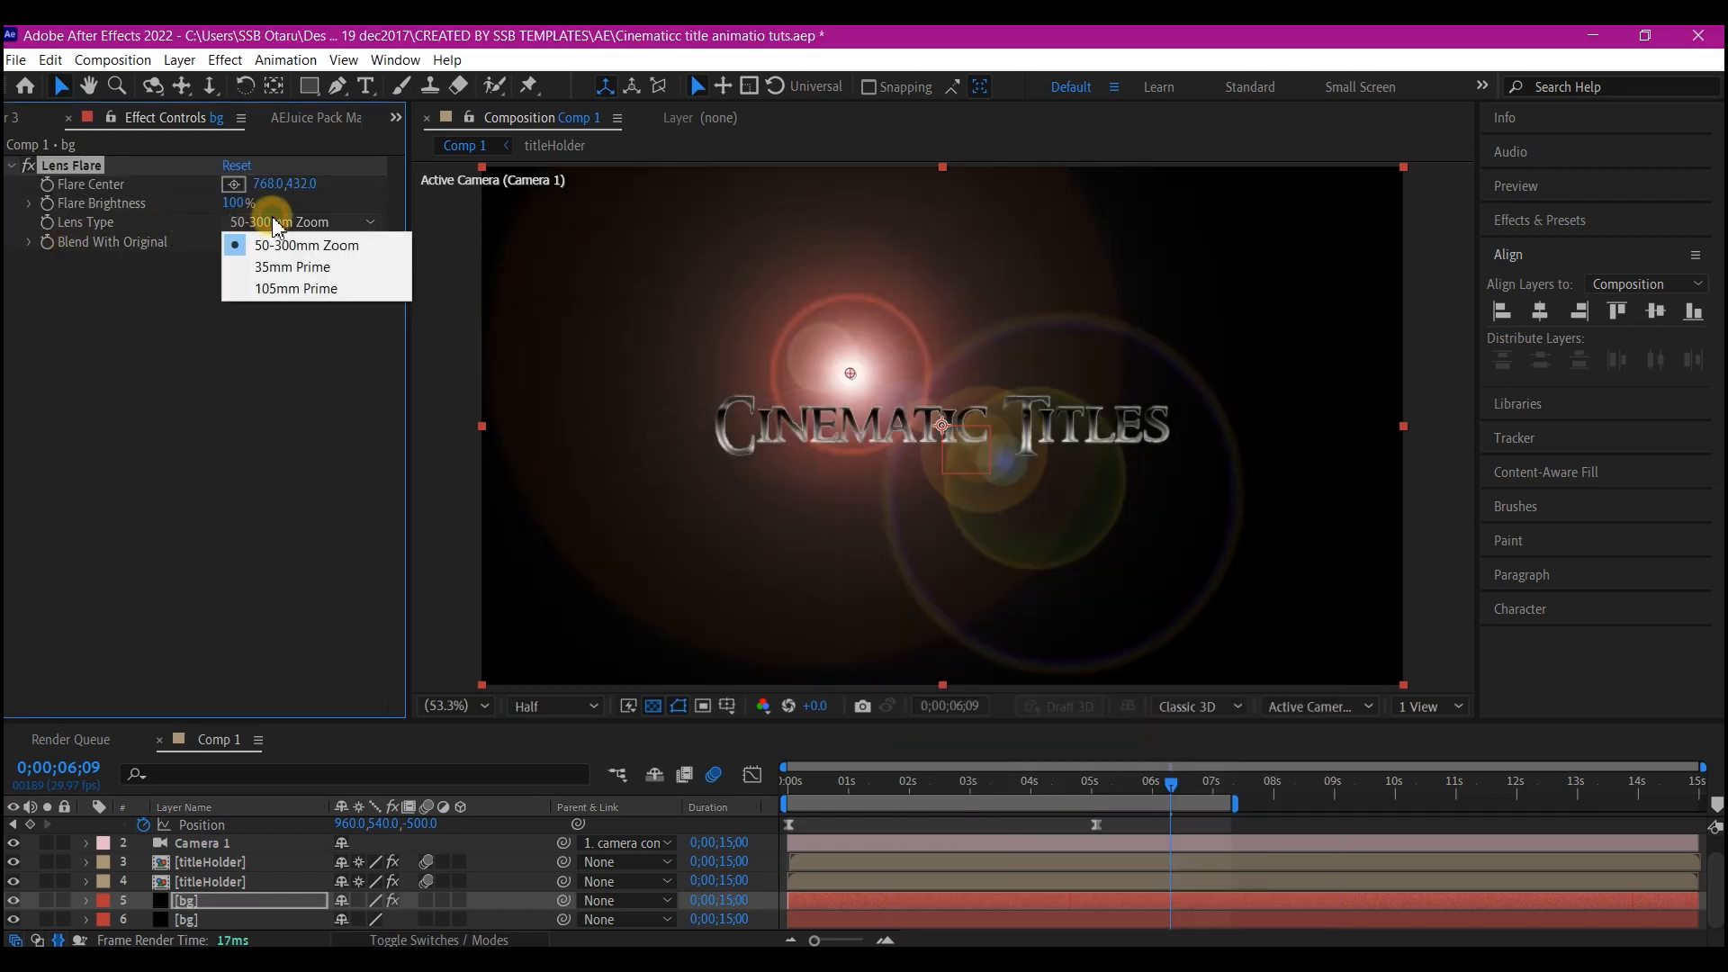
pyautogui.click(277, 288)
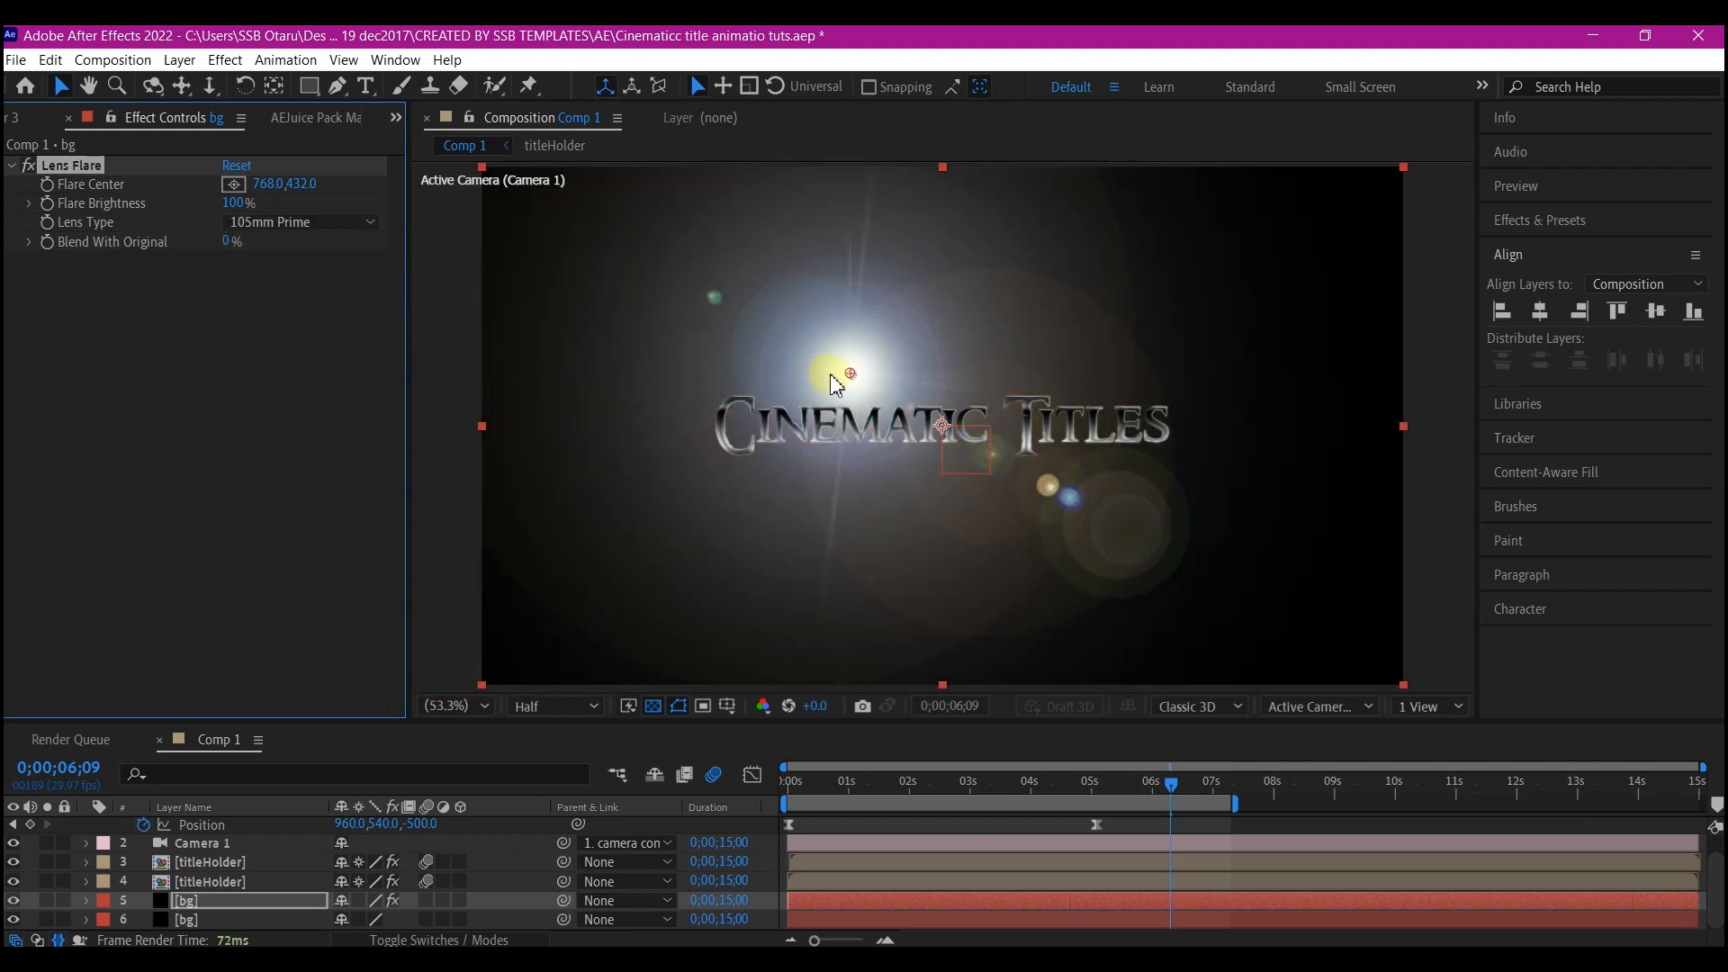
pyautogui.moveTo(854, 382); pyautogui.dragTo(1406, 300)
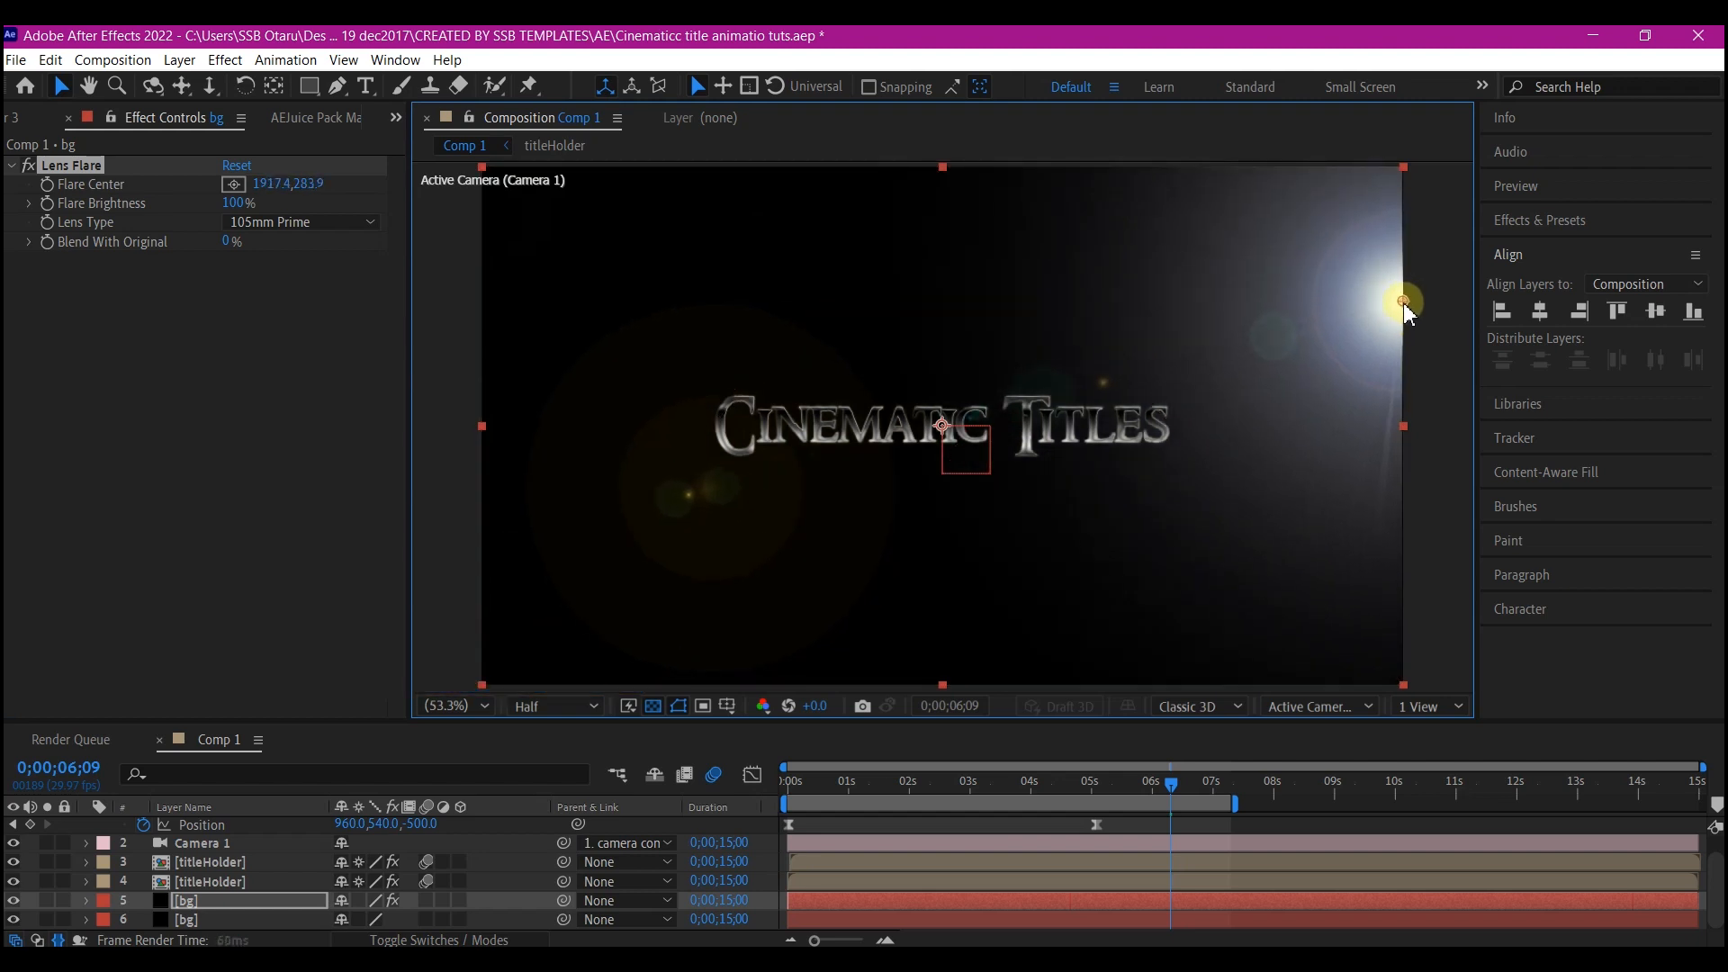
# Step: Set the lens flare bg layer's blending mode to Screen and its opacity to 50%
pyautogui.click(417, 939)
pyautogui.click(358, 900)
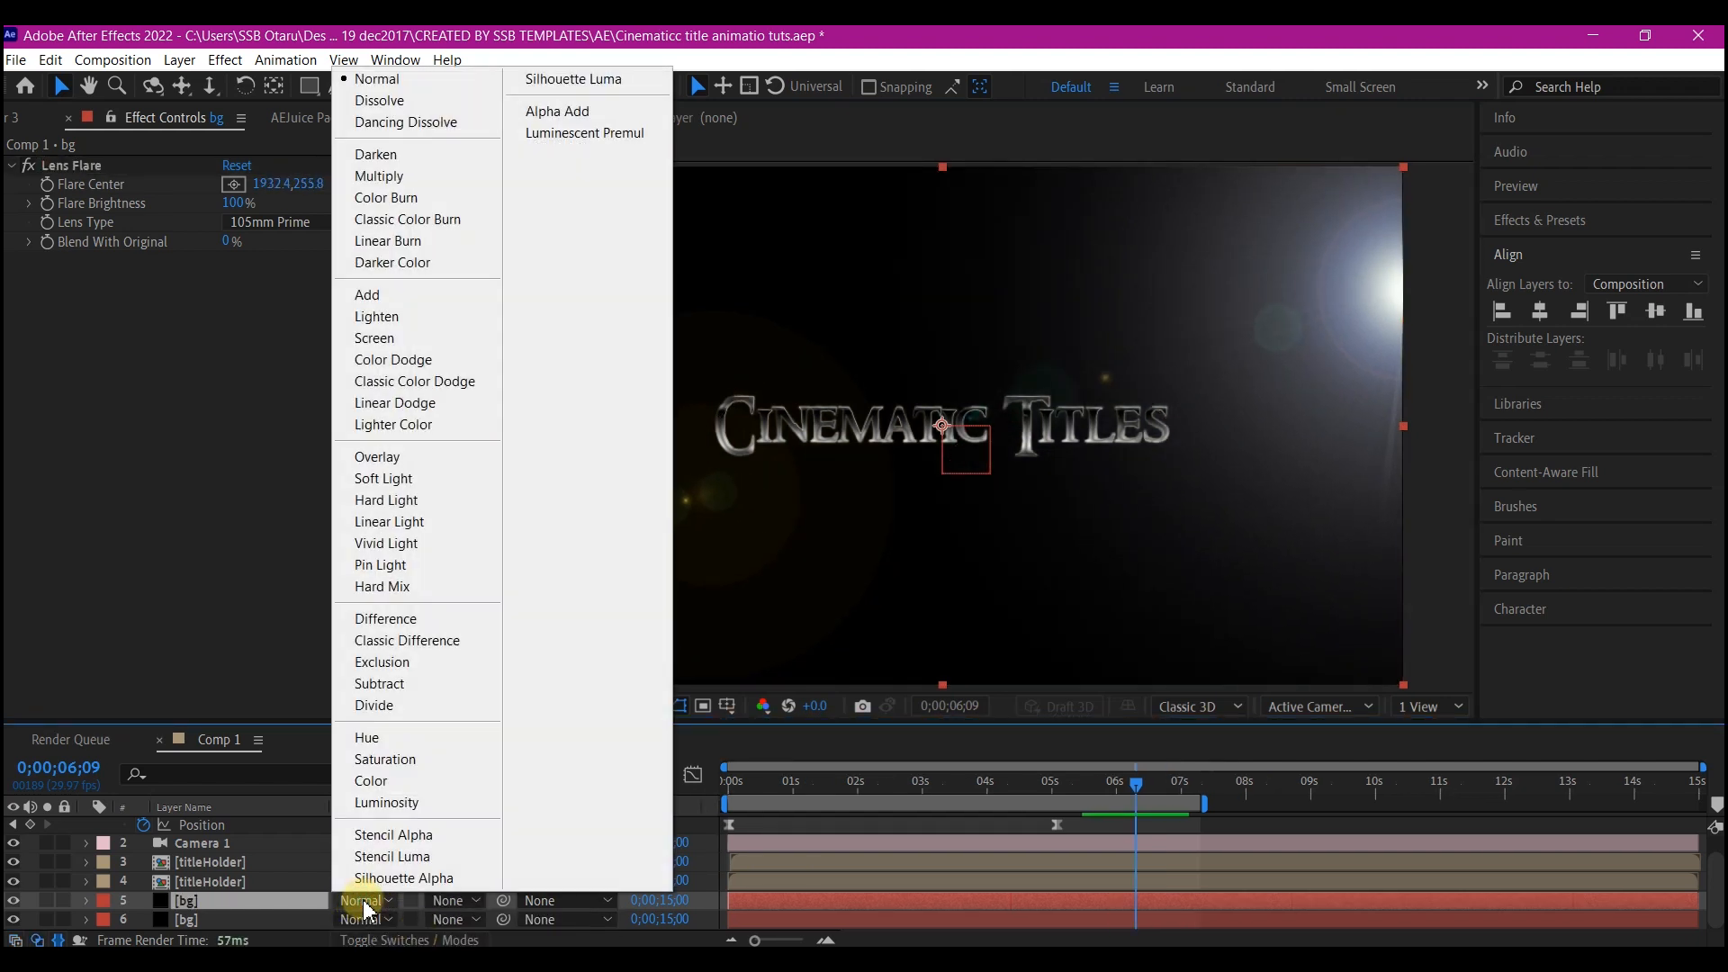
pyautogui.click(373, 339)
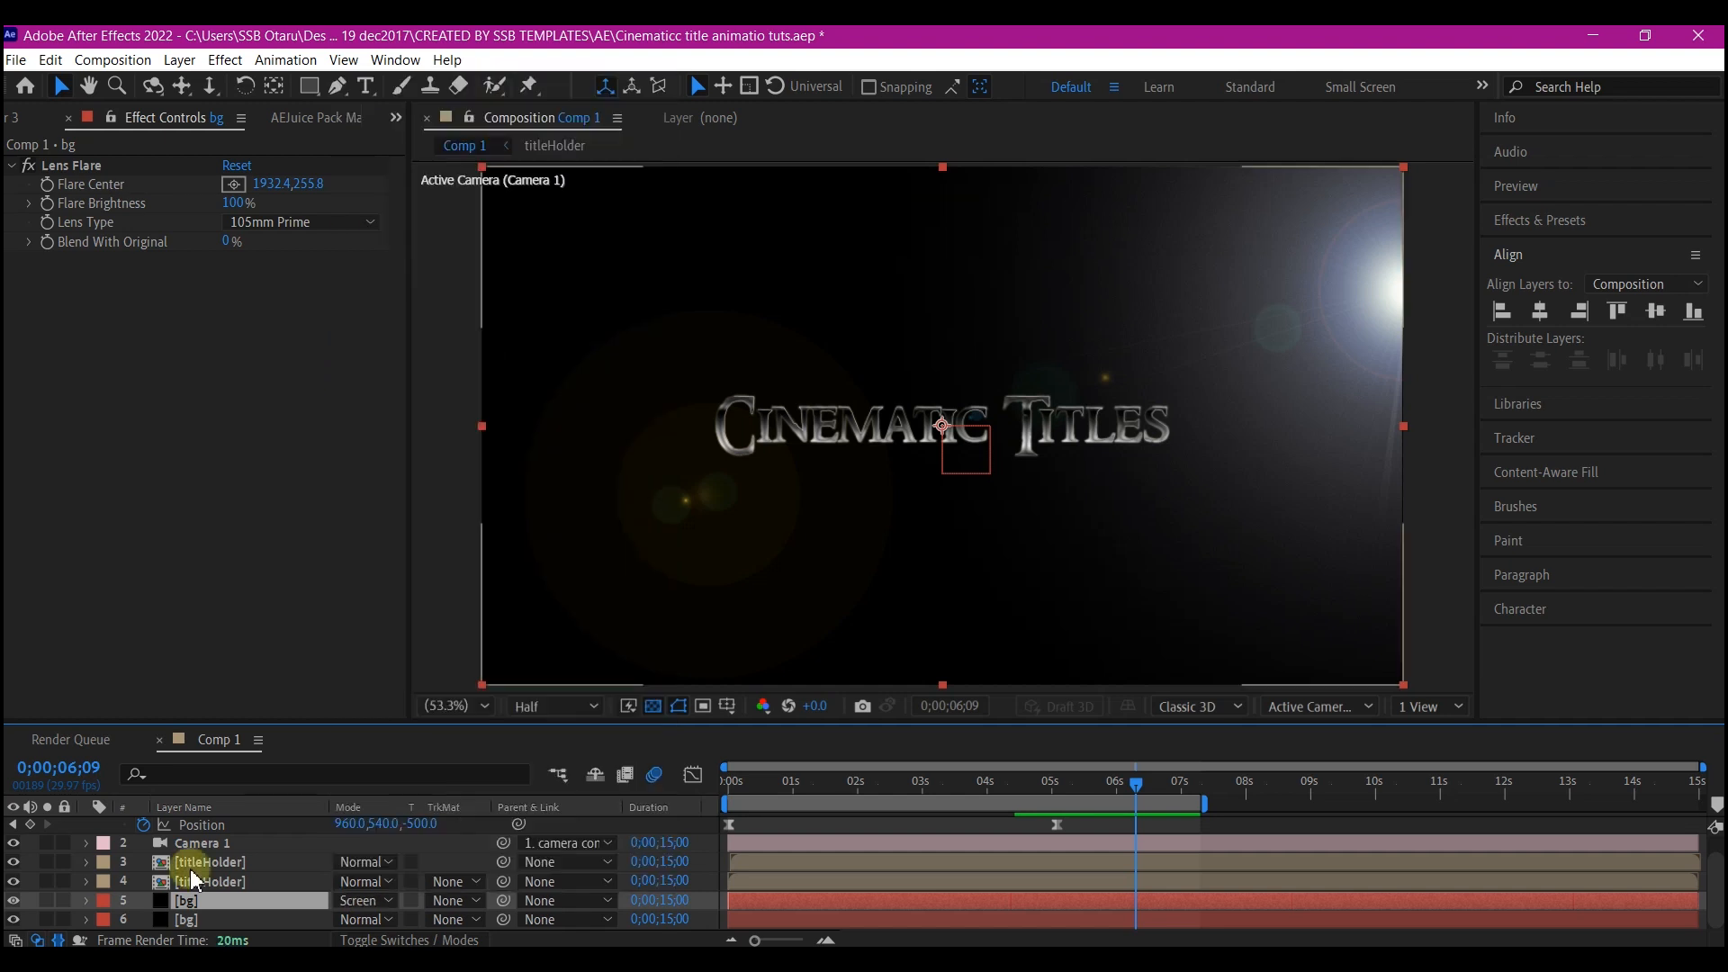
pyautogui.press('t')
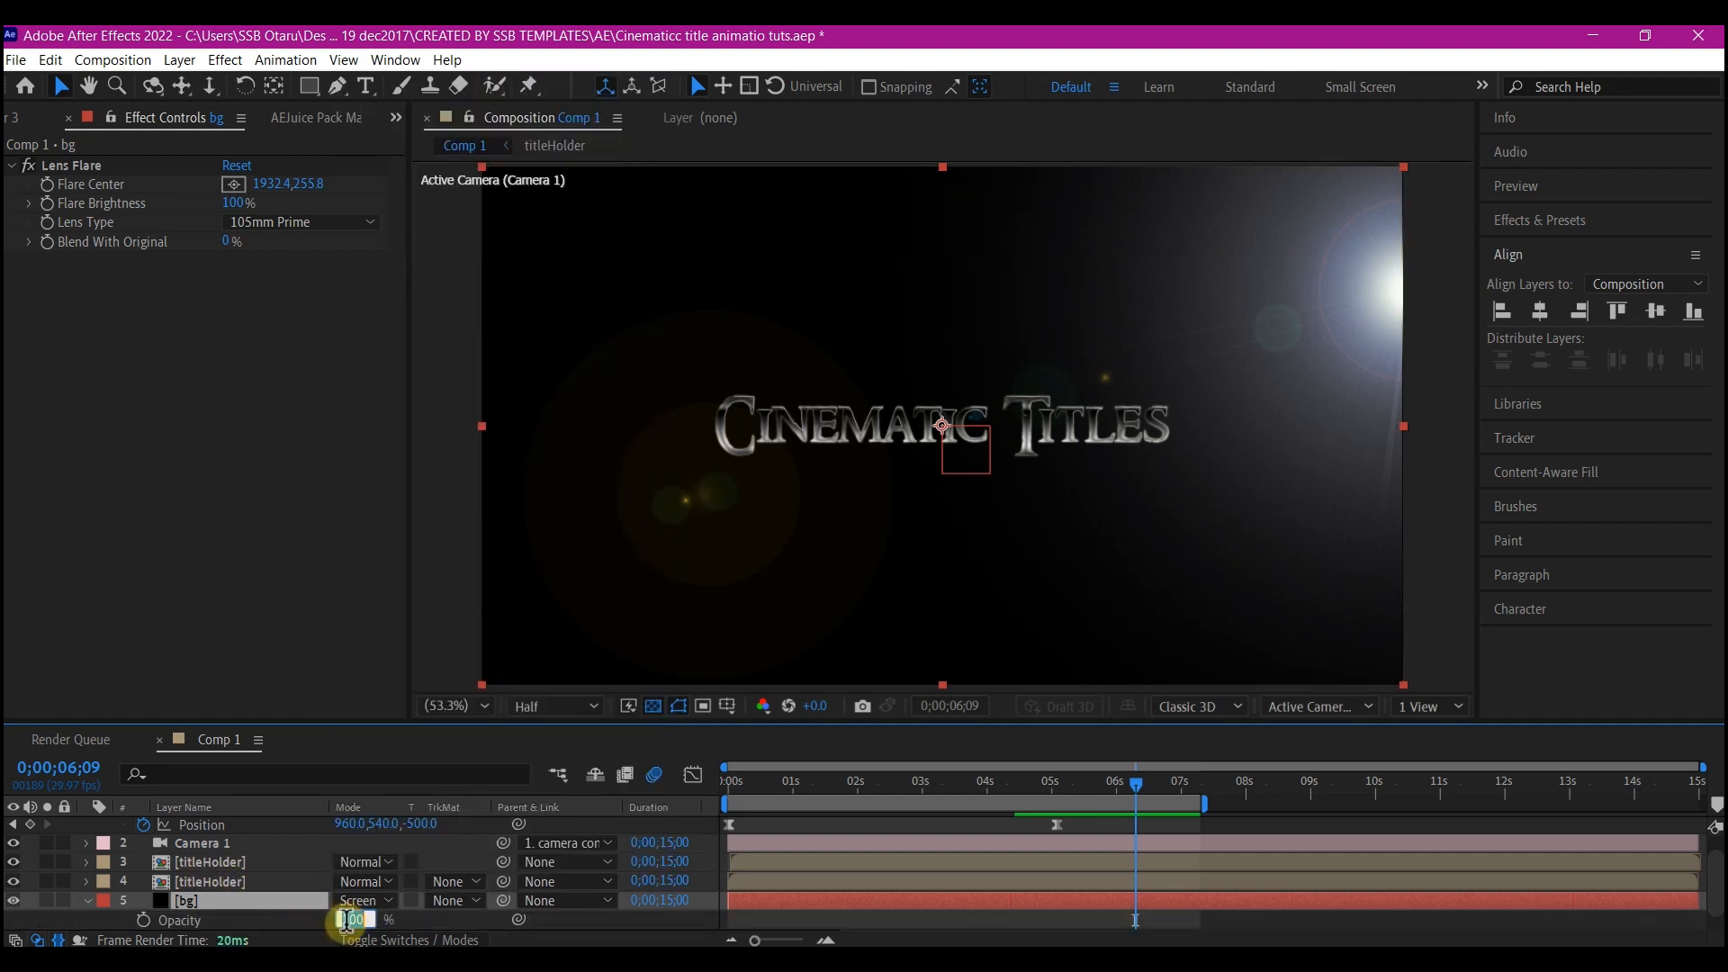
pyautogui.press('Return')
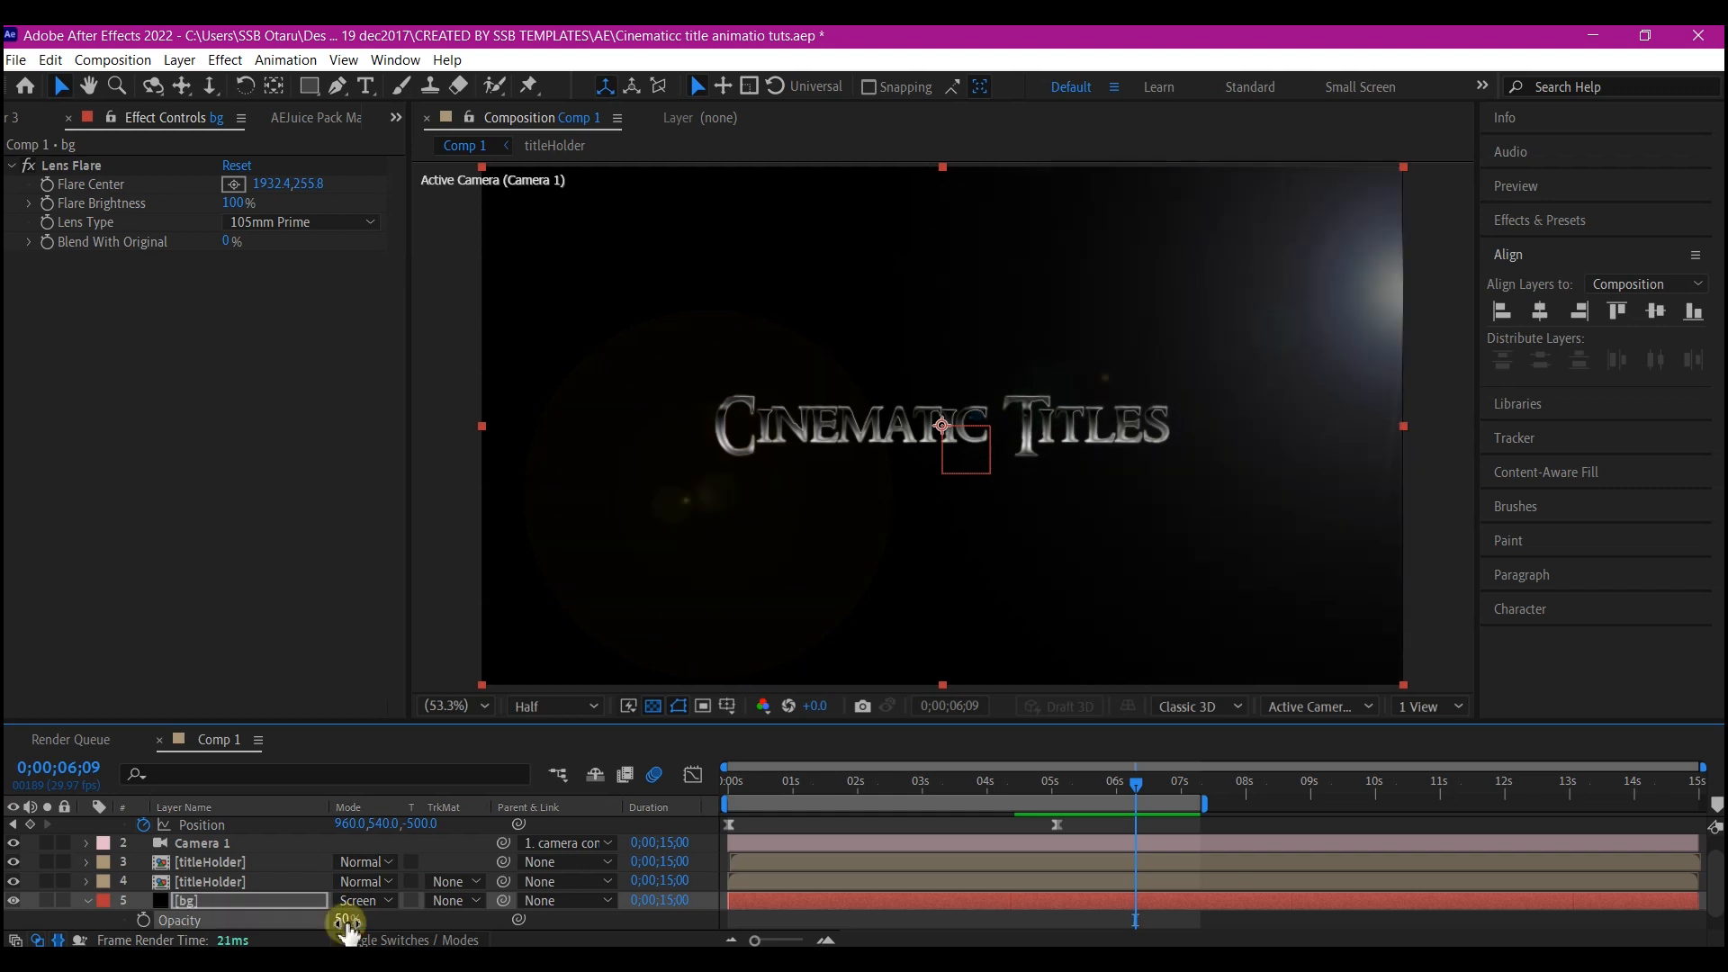
pyautogui.press('t')
# Step: Apply a Fill effect to the lower bg layer and set its color to dark gray 141414
pyautogui.click(231, 920)
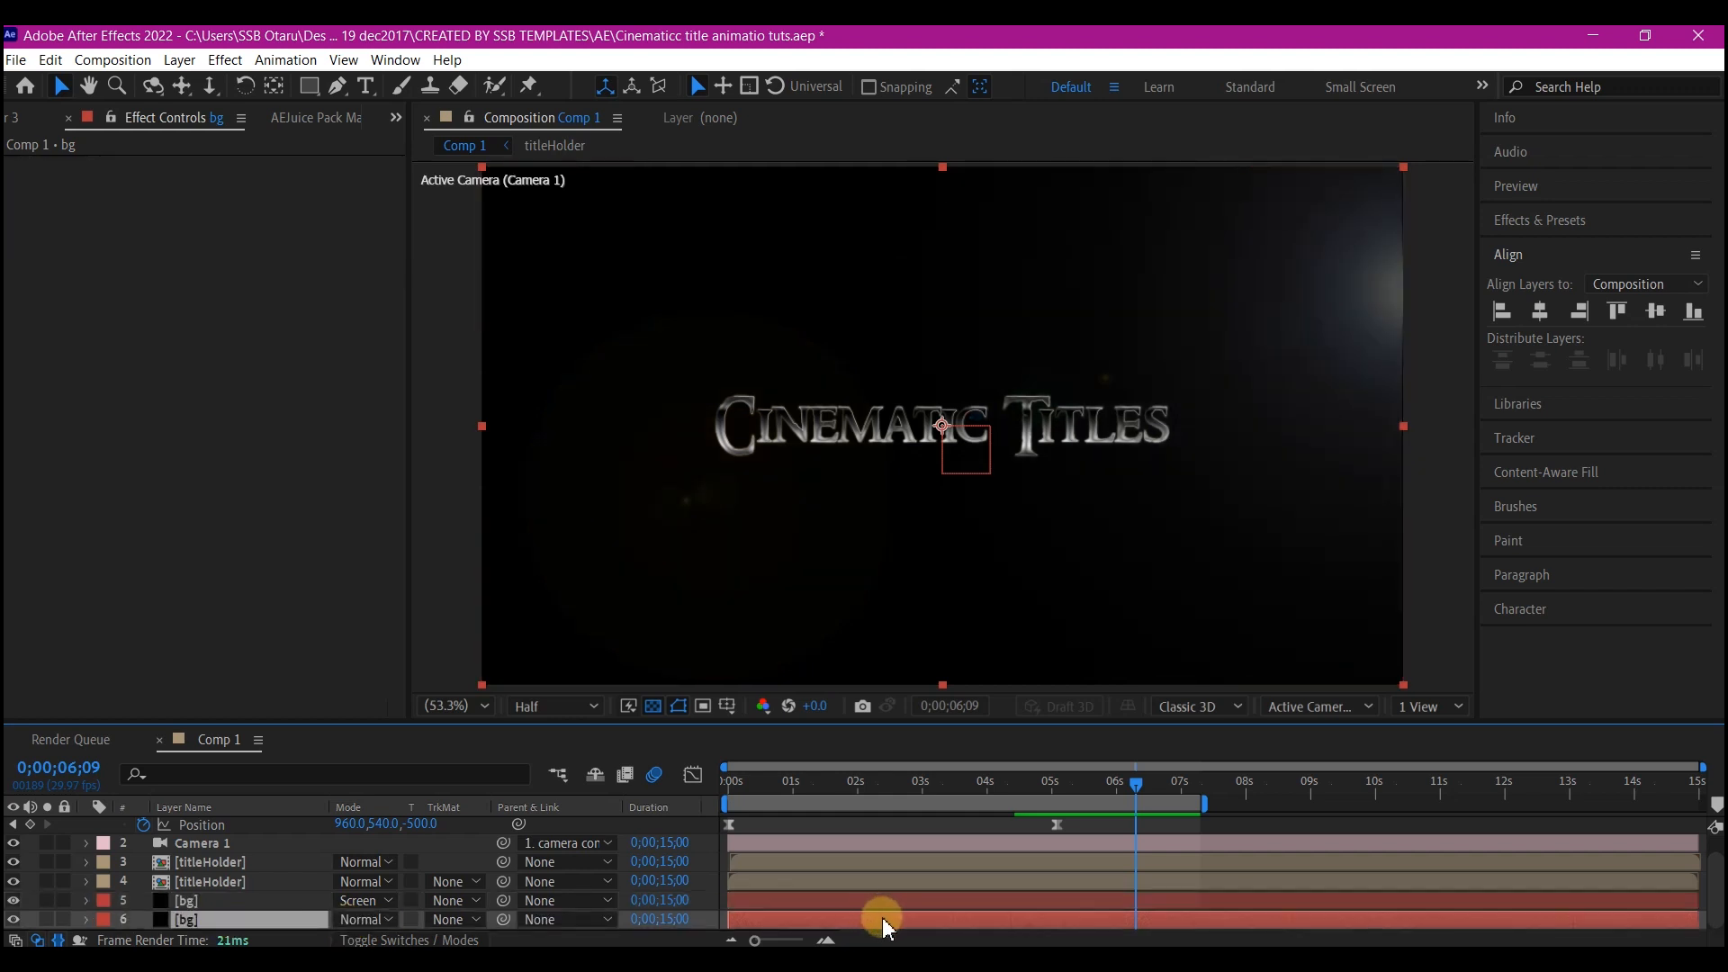
pyautogui.hotkey('ctrl', 'space')
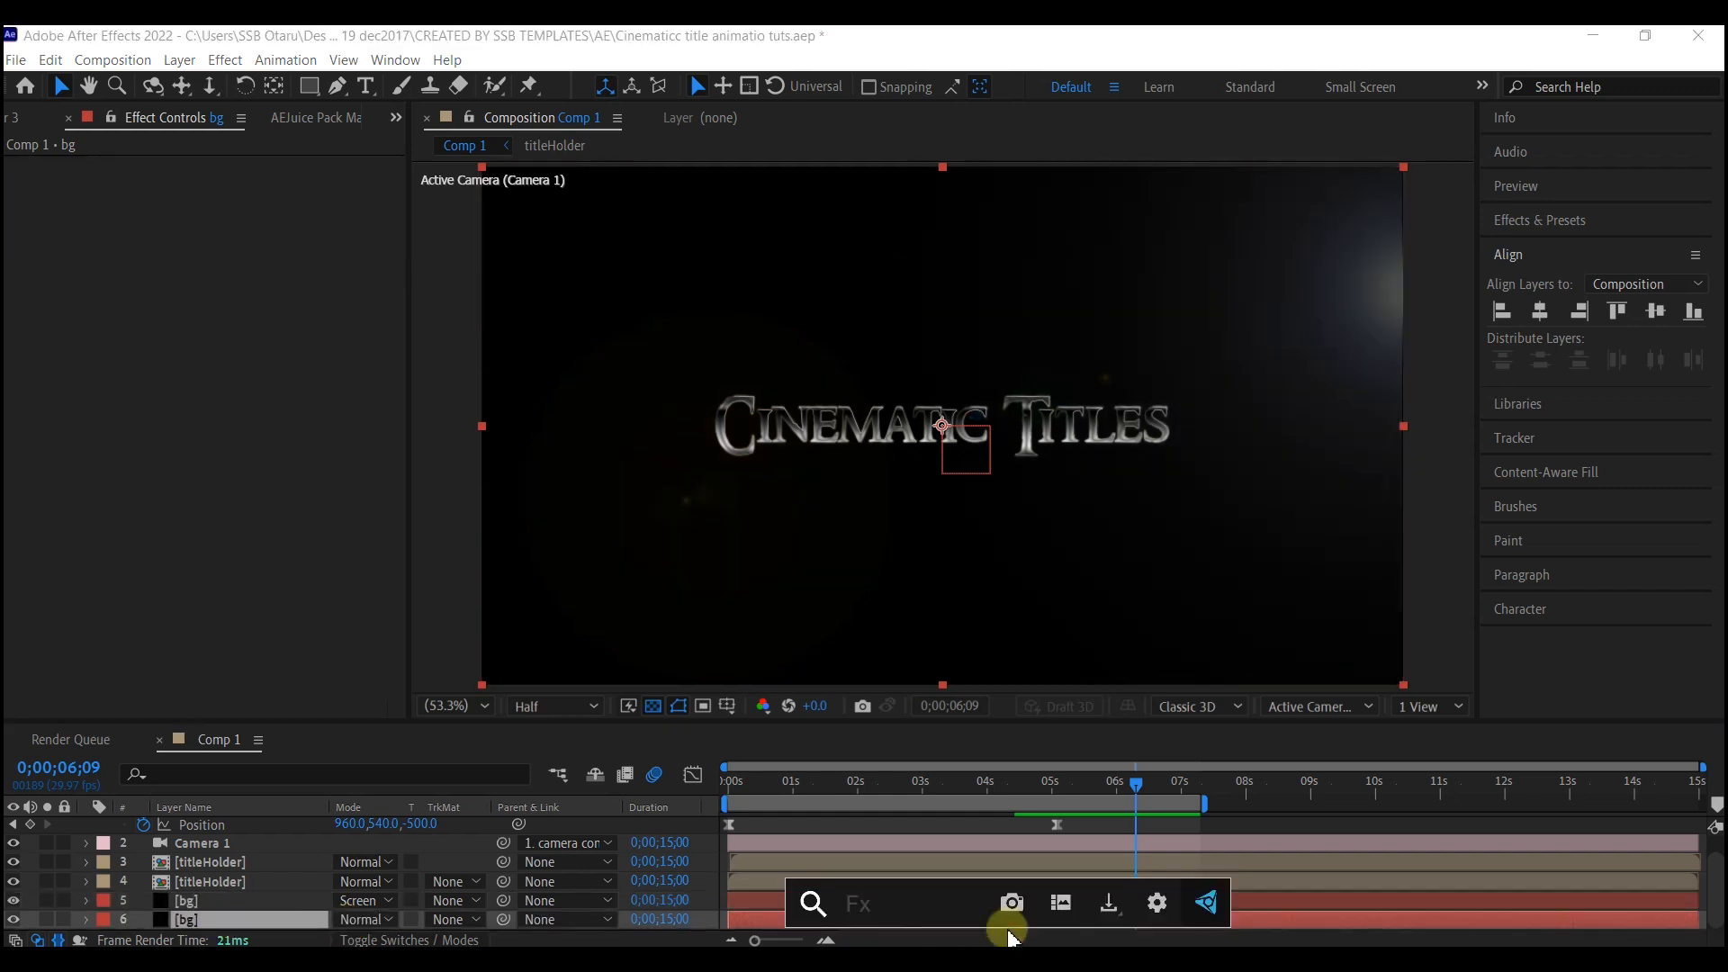
pyautogui.write('fill')
pyautogui.click(847, 721)
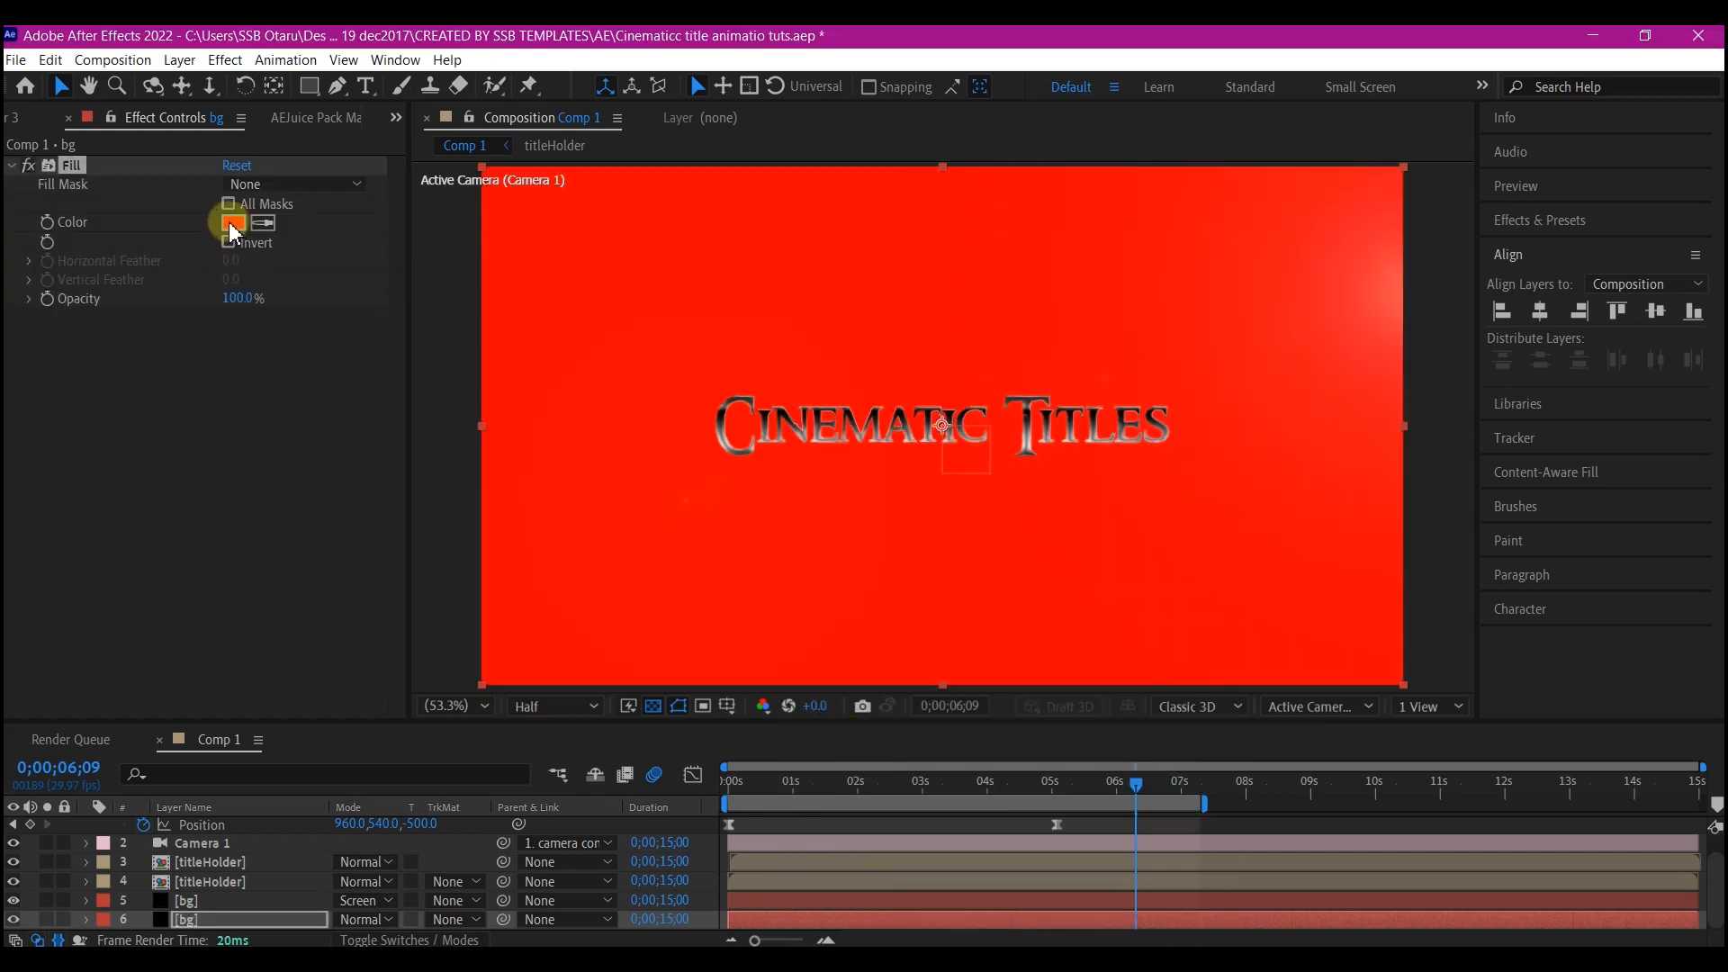
pyautogui.click(232, 222)
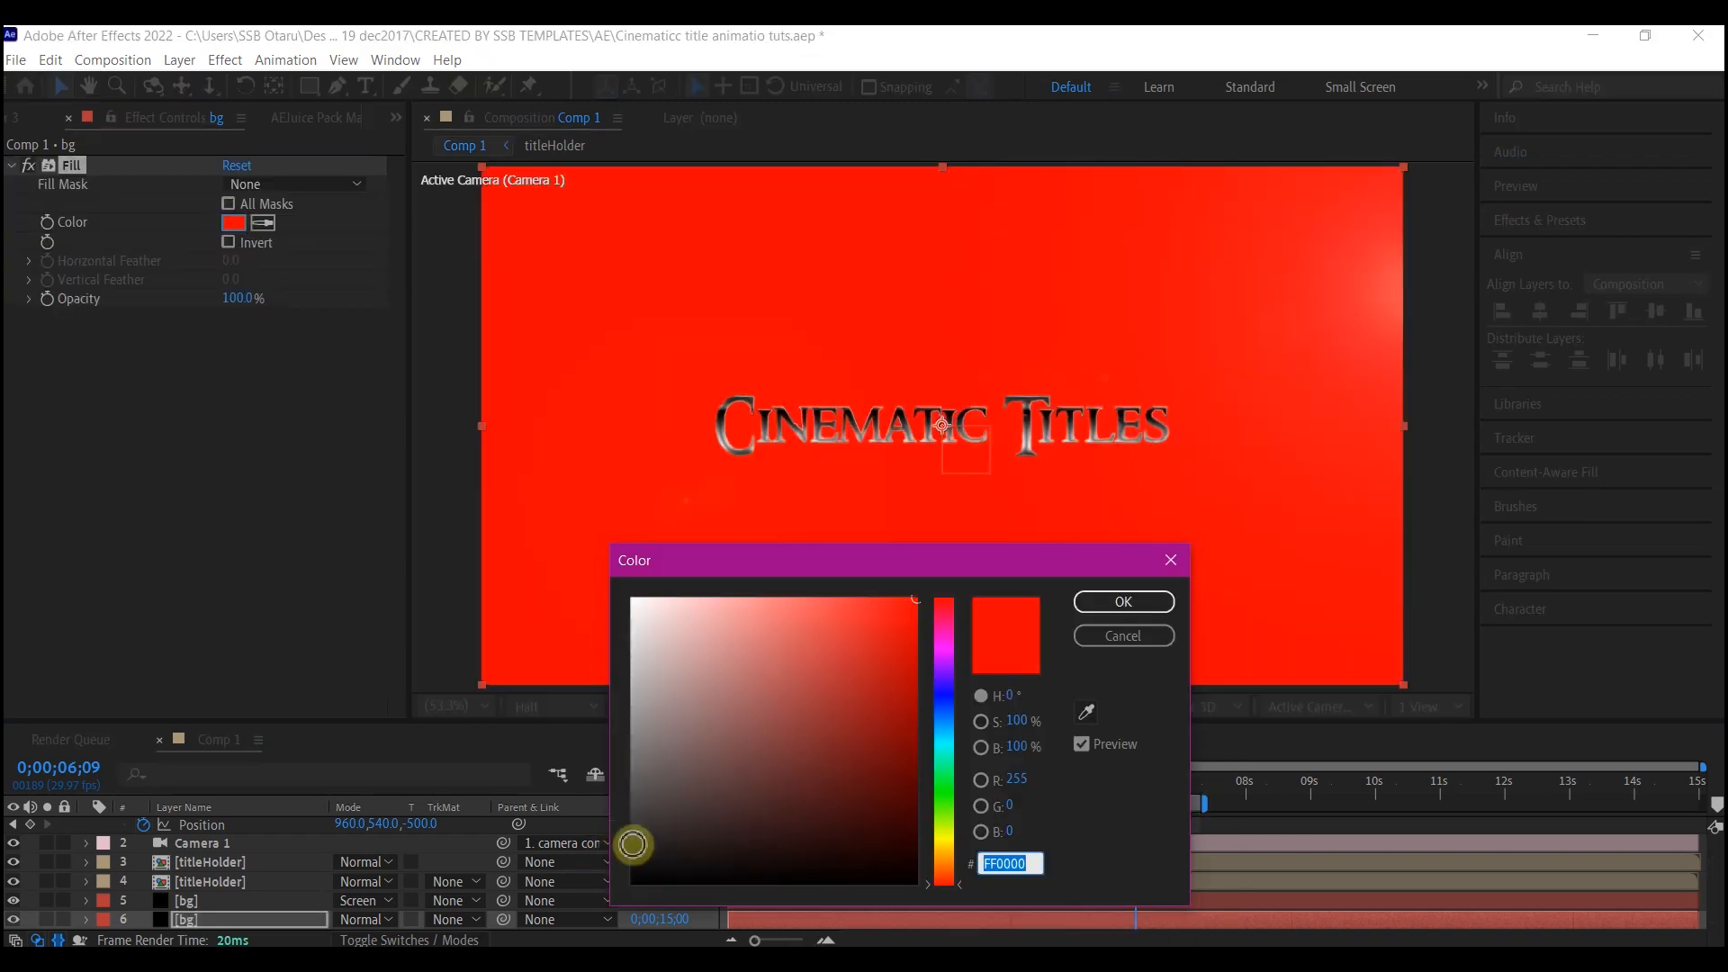
pyautogui.moveTo(633, 843); pyautogui.dragTo(638, 866)
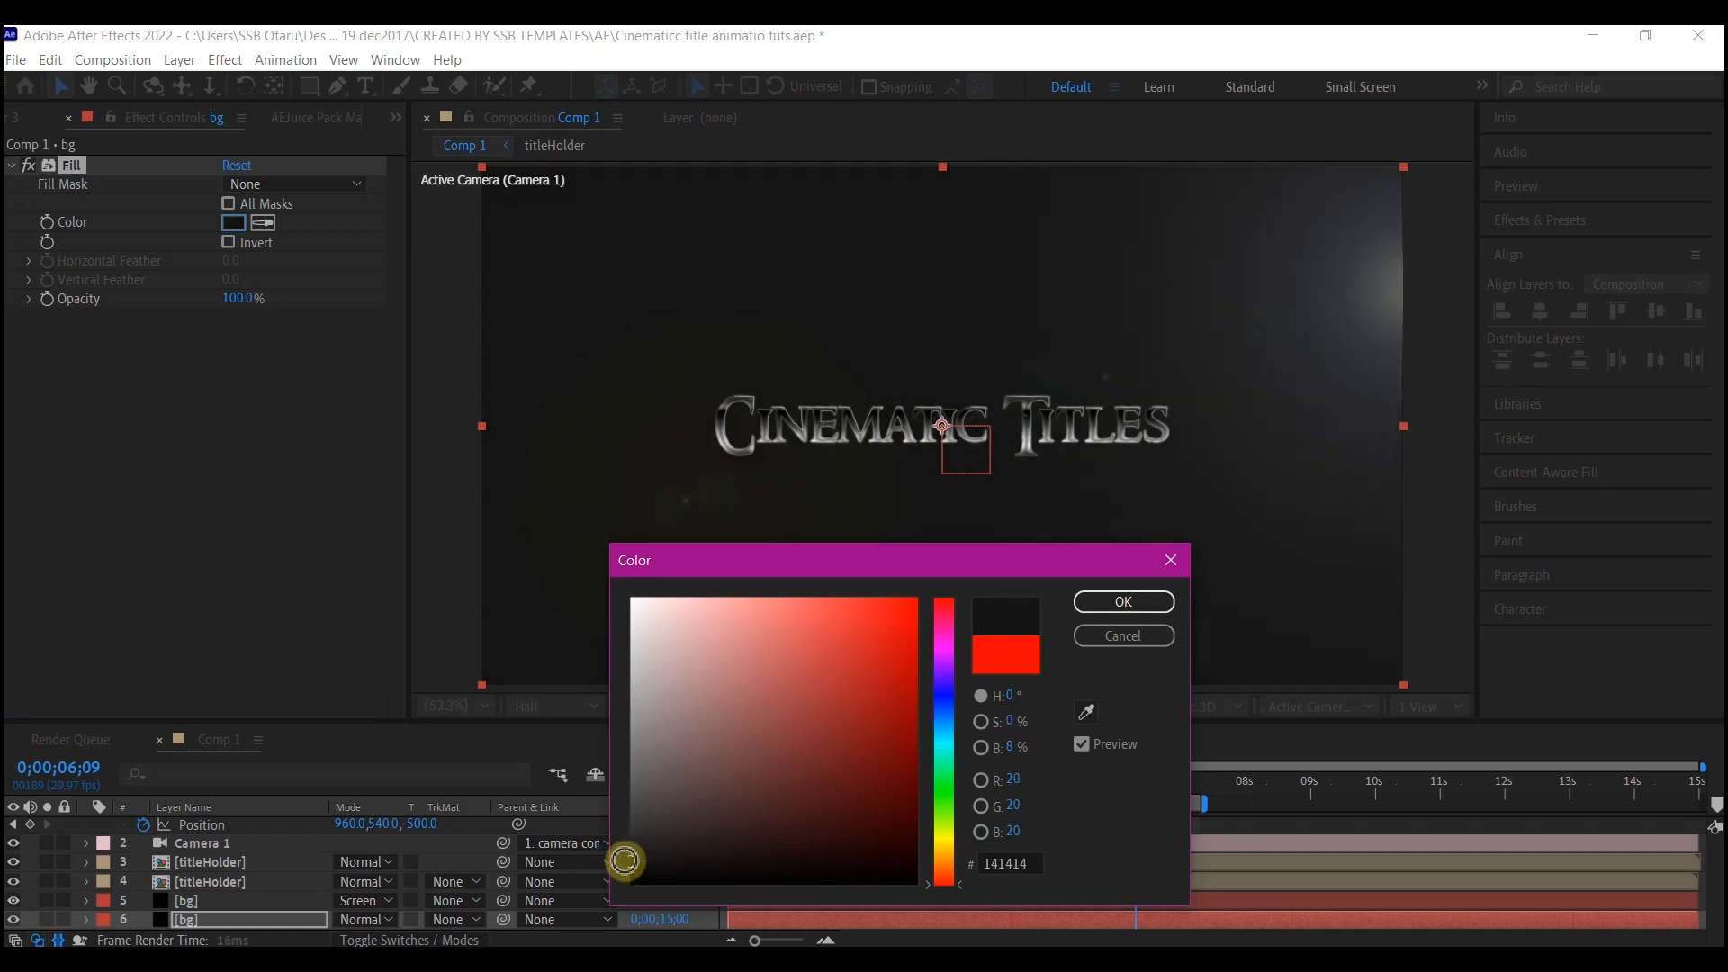
pyautogui.click(1117, 600)
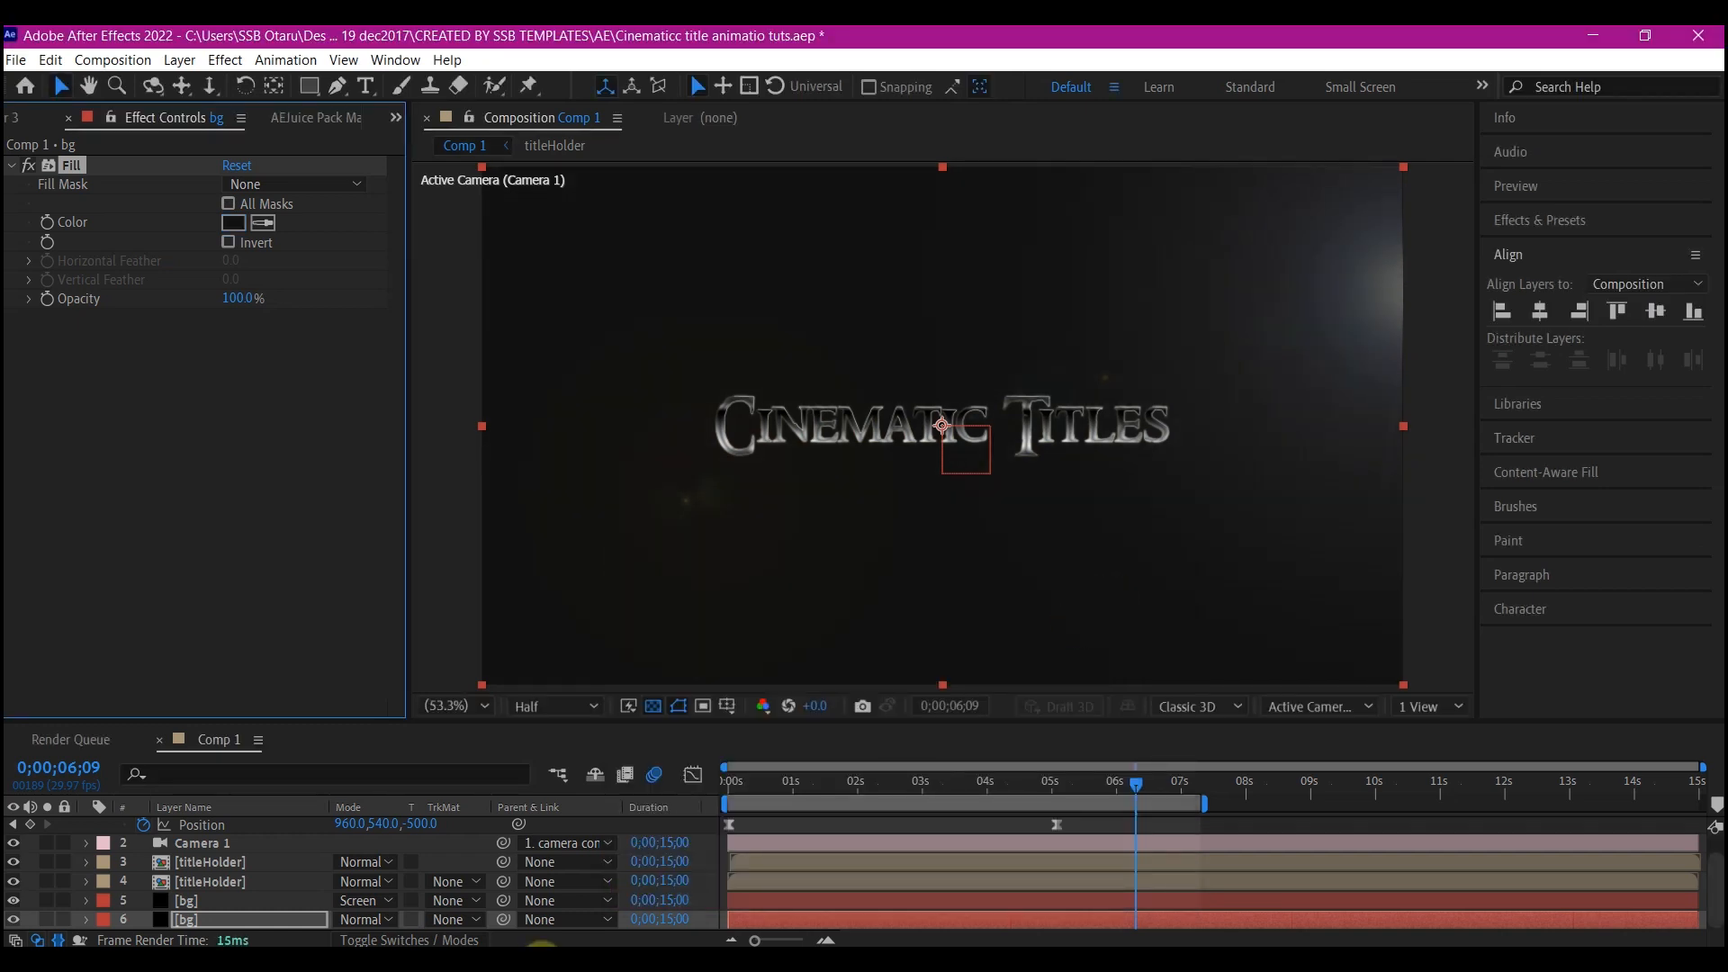
# Step: Add the LENS FLICKER.mov clip from the Assets folder to Comp 1
pyautogui.moveTo(511, 958)
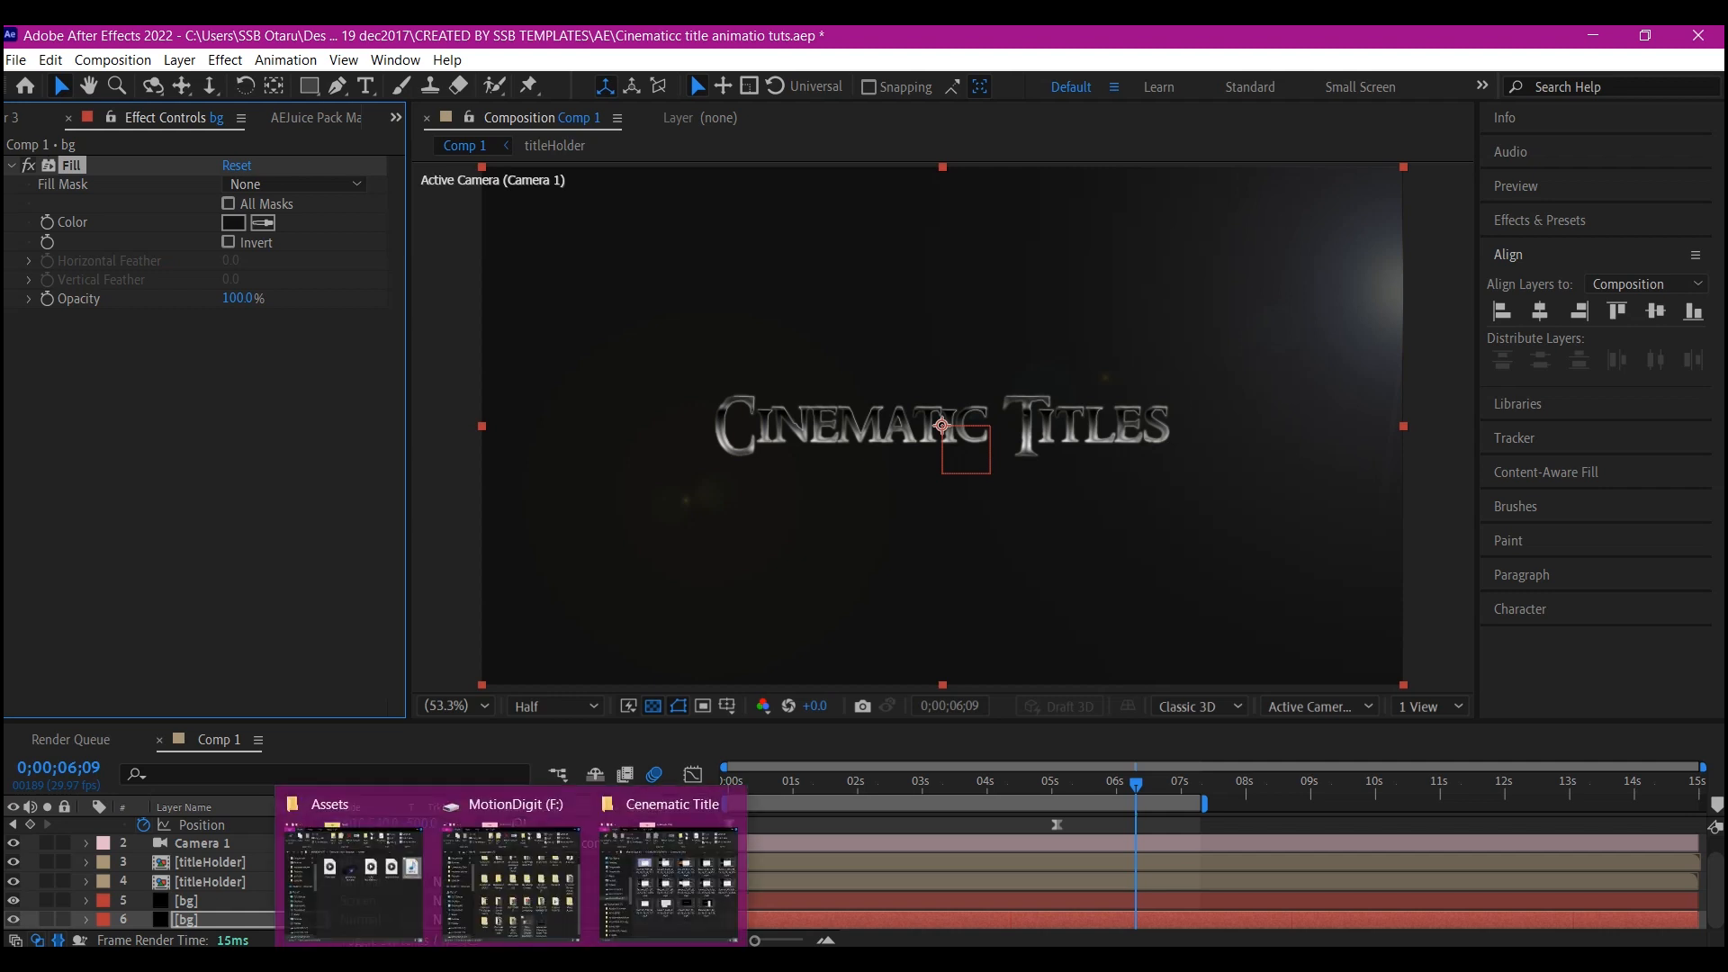
pyautogui.click(377, 896)
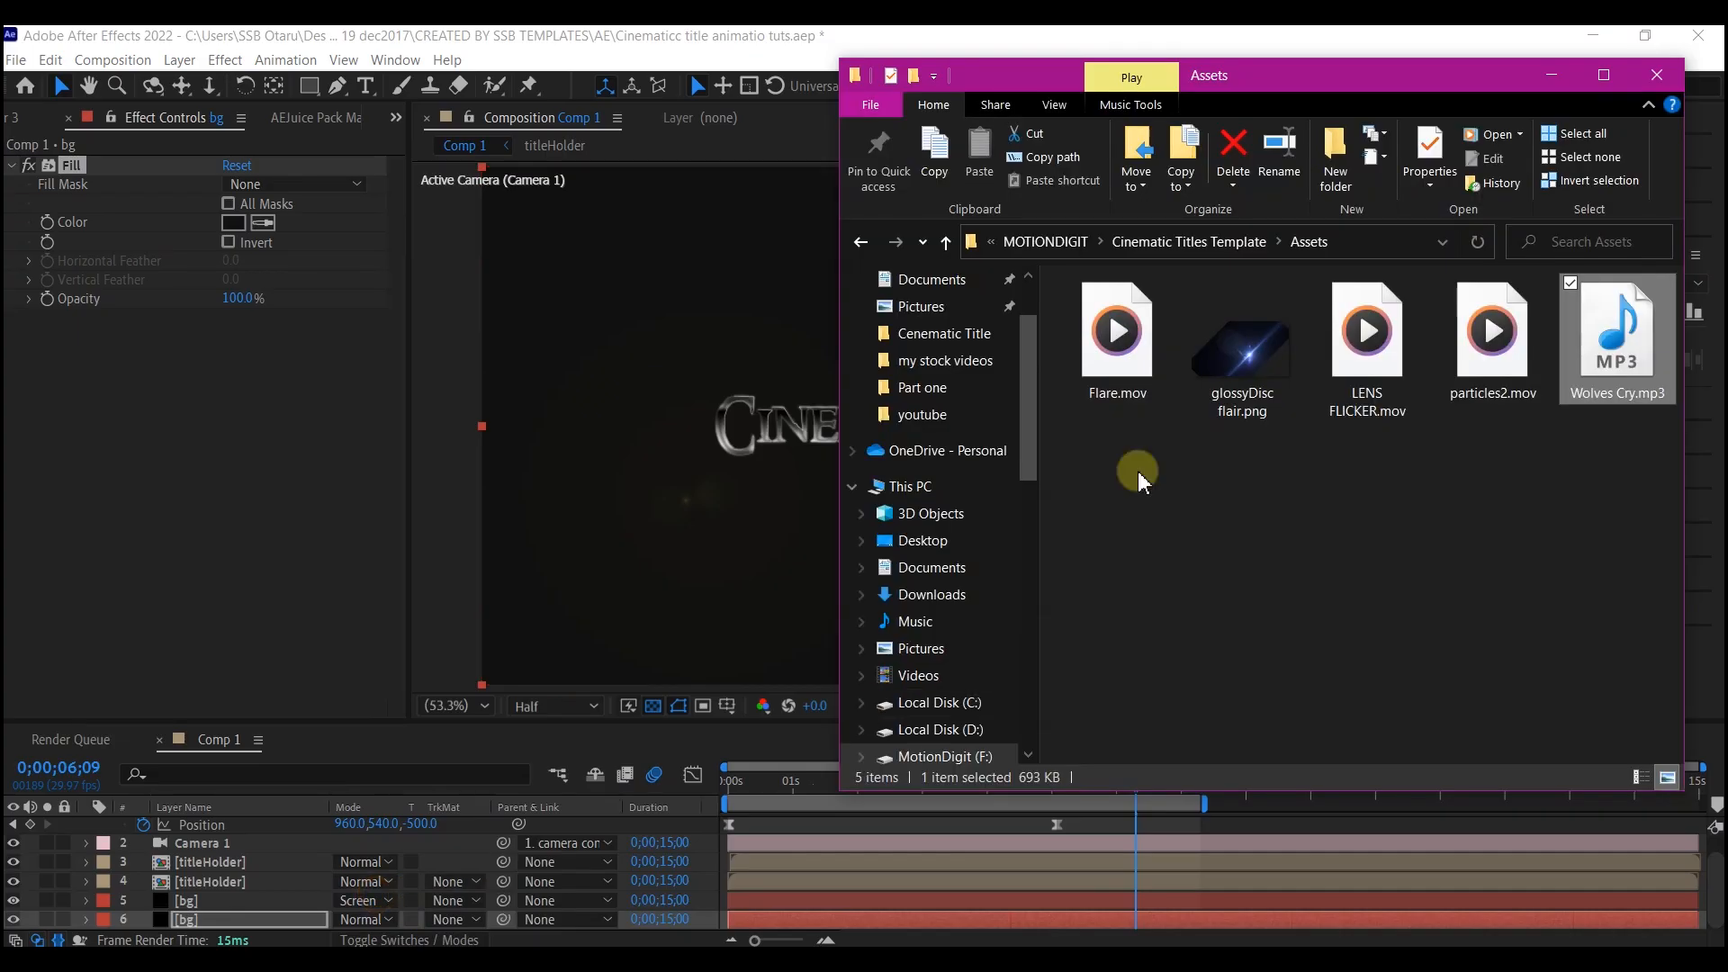
pyautogui.click(1364, 332)
pyautogui.moveTo(1377, 331); pyautogui.dragTo(210, 894)
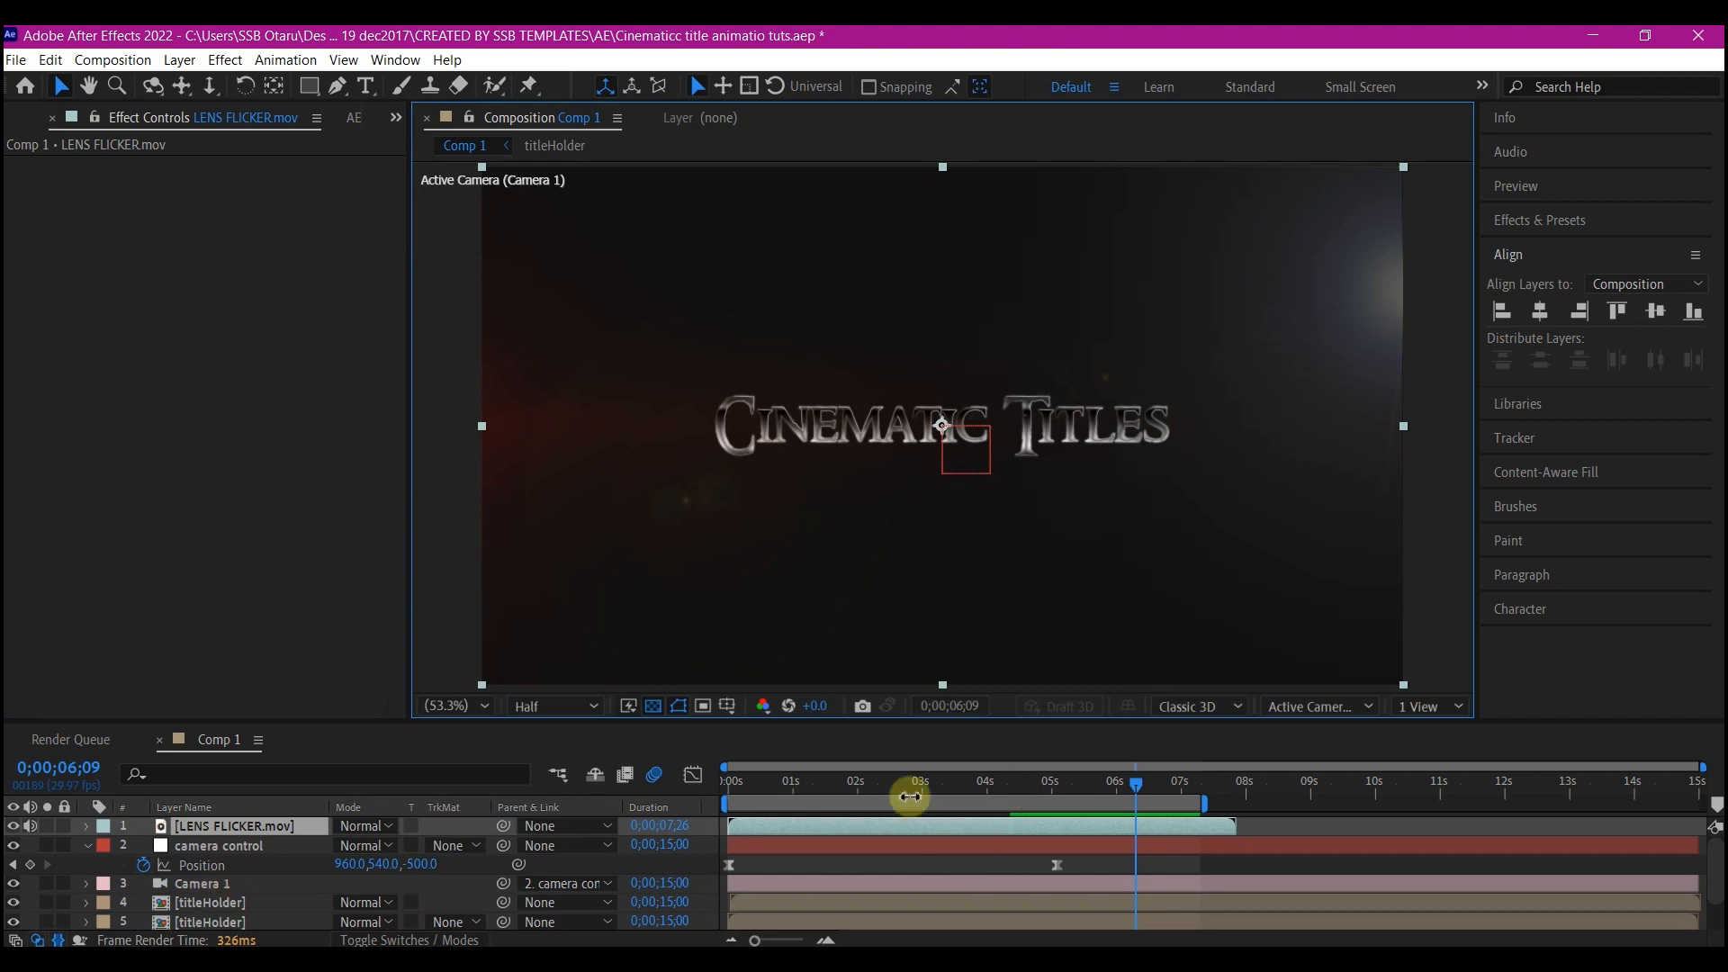
# Step: Place the LENS FLICKER.mov layer between the two bg layers and set its blending mode to Screen
pyautogui.click(835, 783)
pyautogui.moveTo(231, 848); pyautogui.dragTo(257, 924)
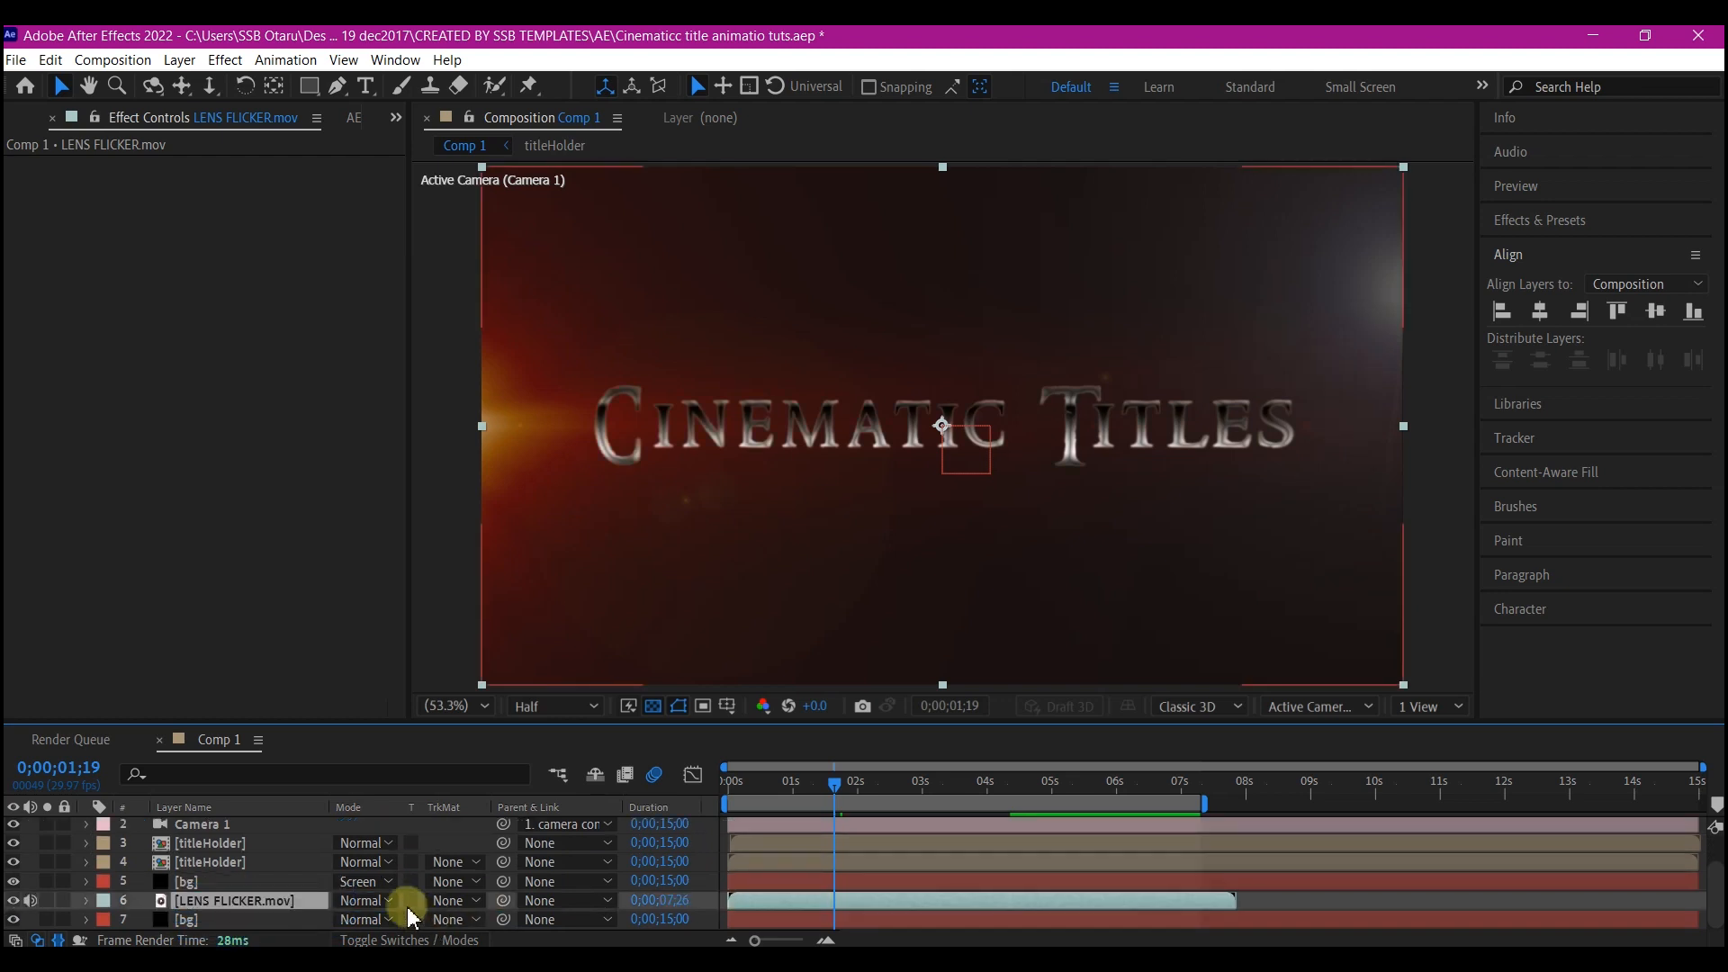
pyautogui.click(370, 901)
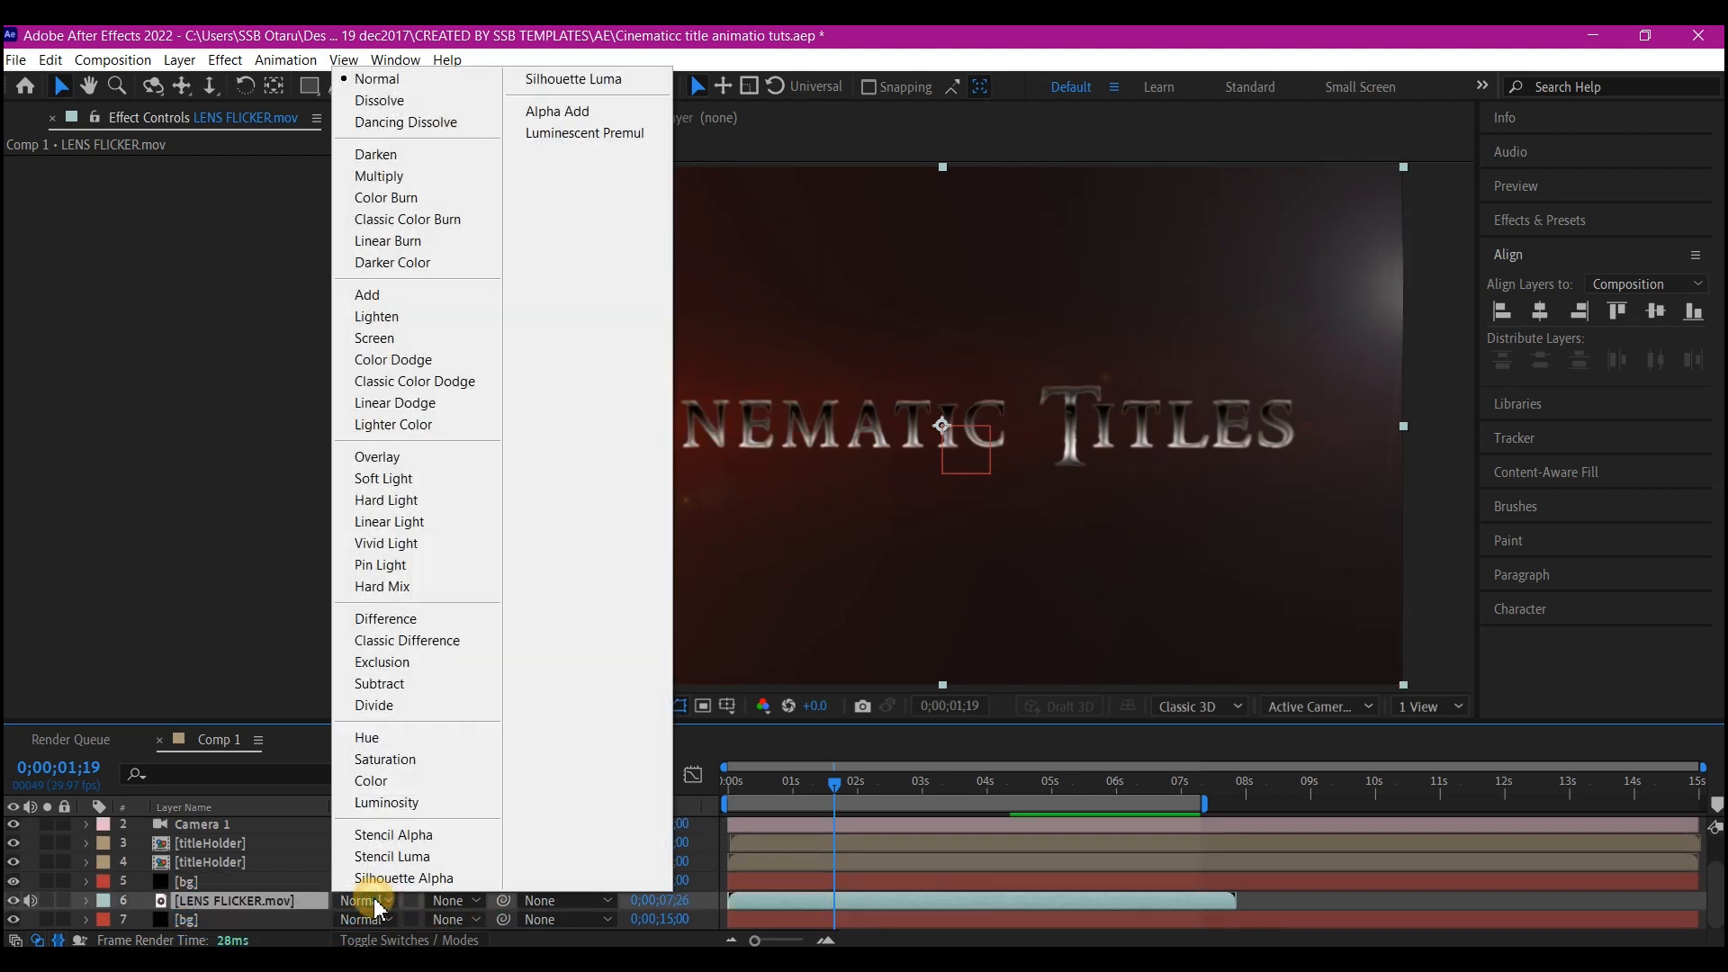
pyautogui.click(374, 337)
# Step: Time-stretch the LENS FLICKER.mov layer by a factor of 200, holding its in-point in place
pyautogui.rightClick(1034, 899)
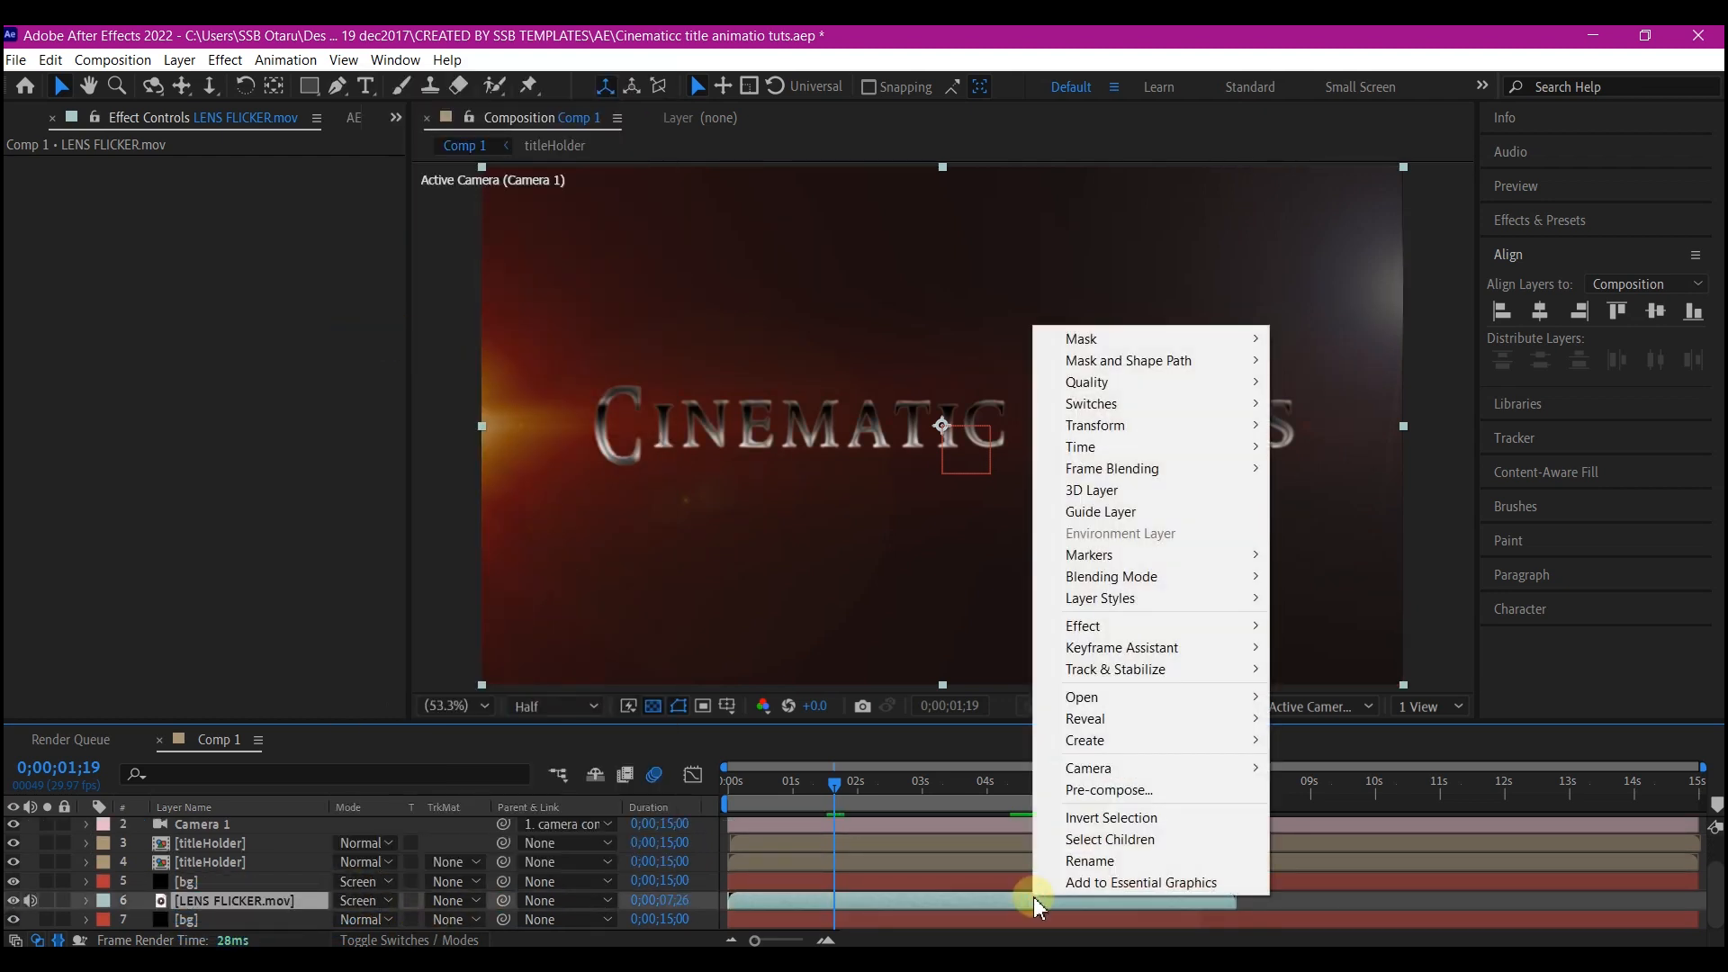
pyautogui.moveTo(1081, 434)
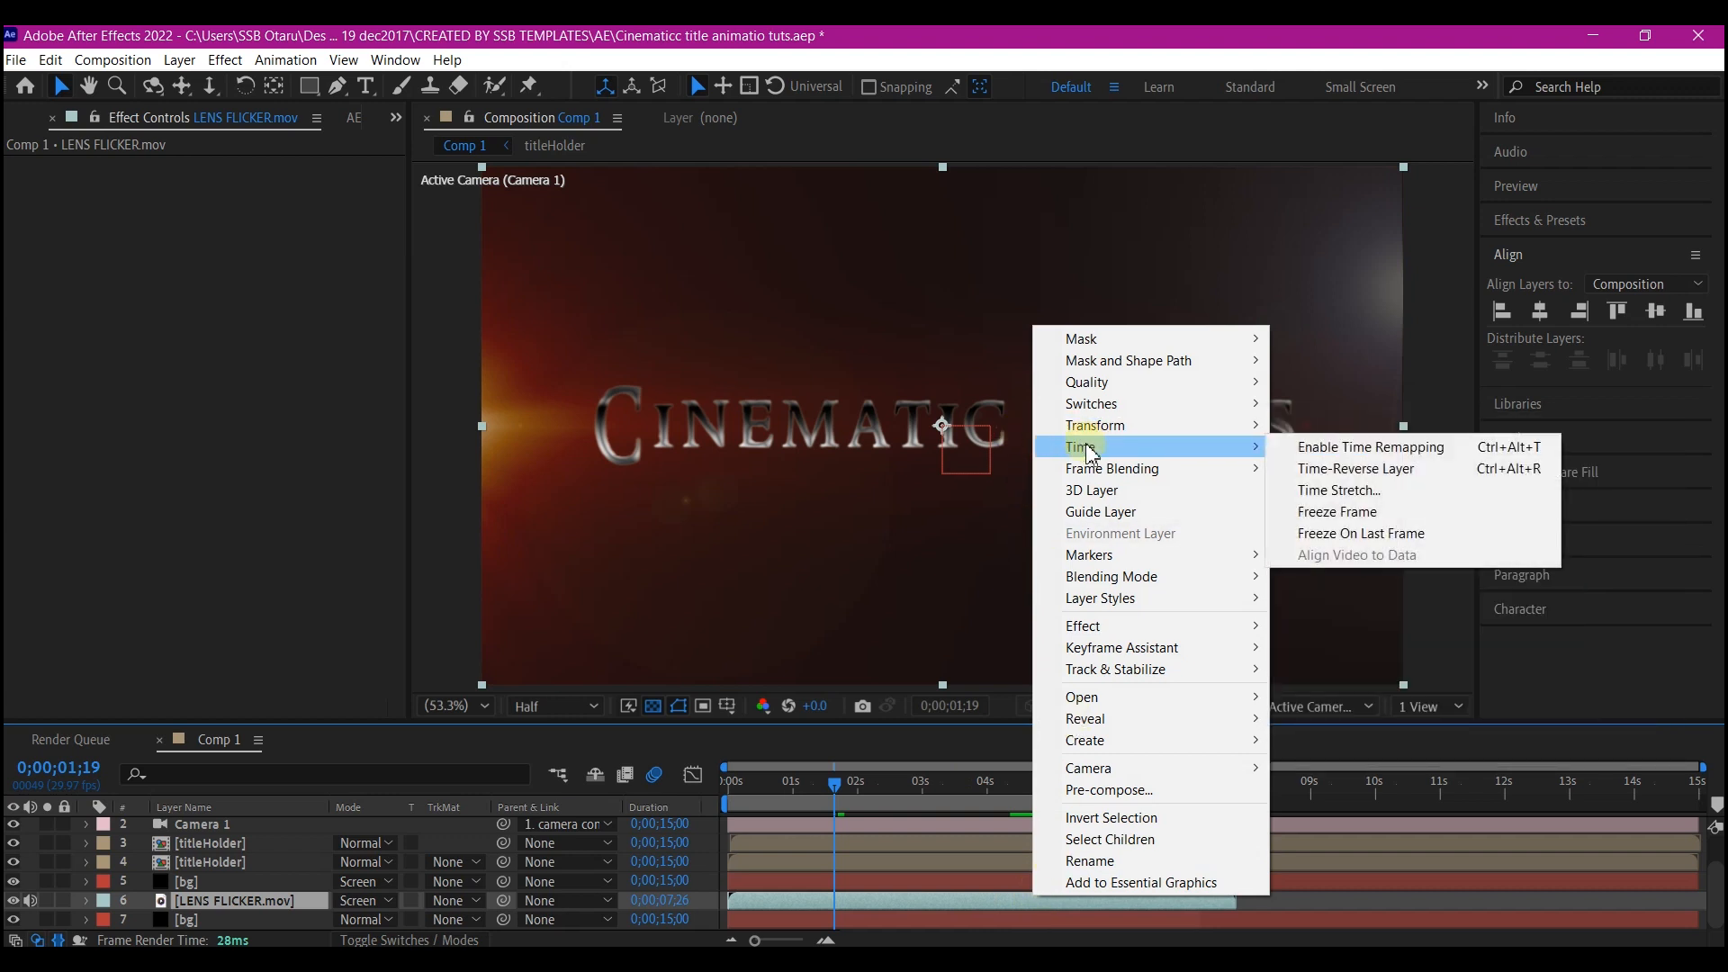
pyautogui.click(1366, 495)
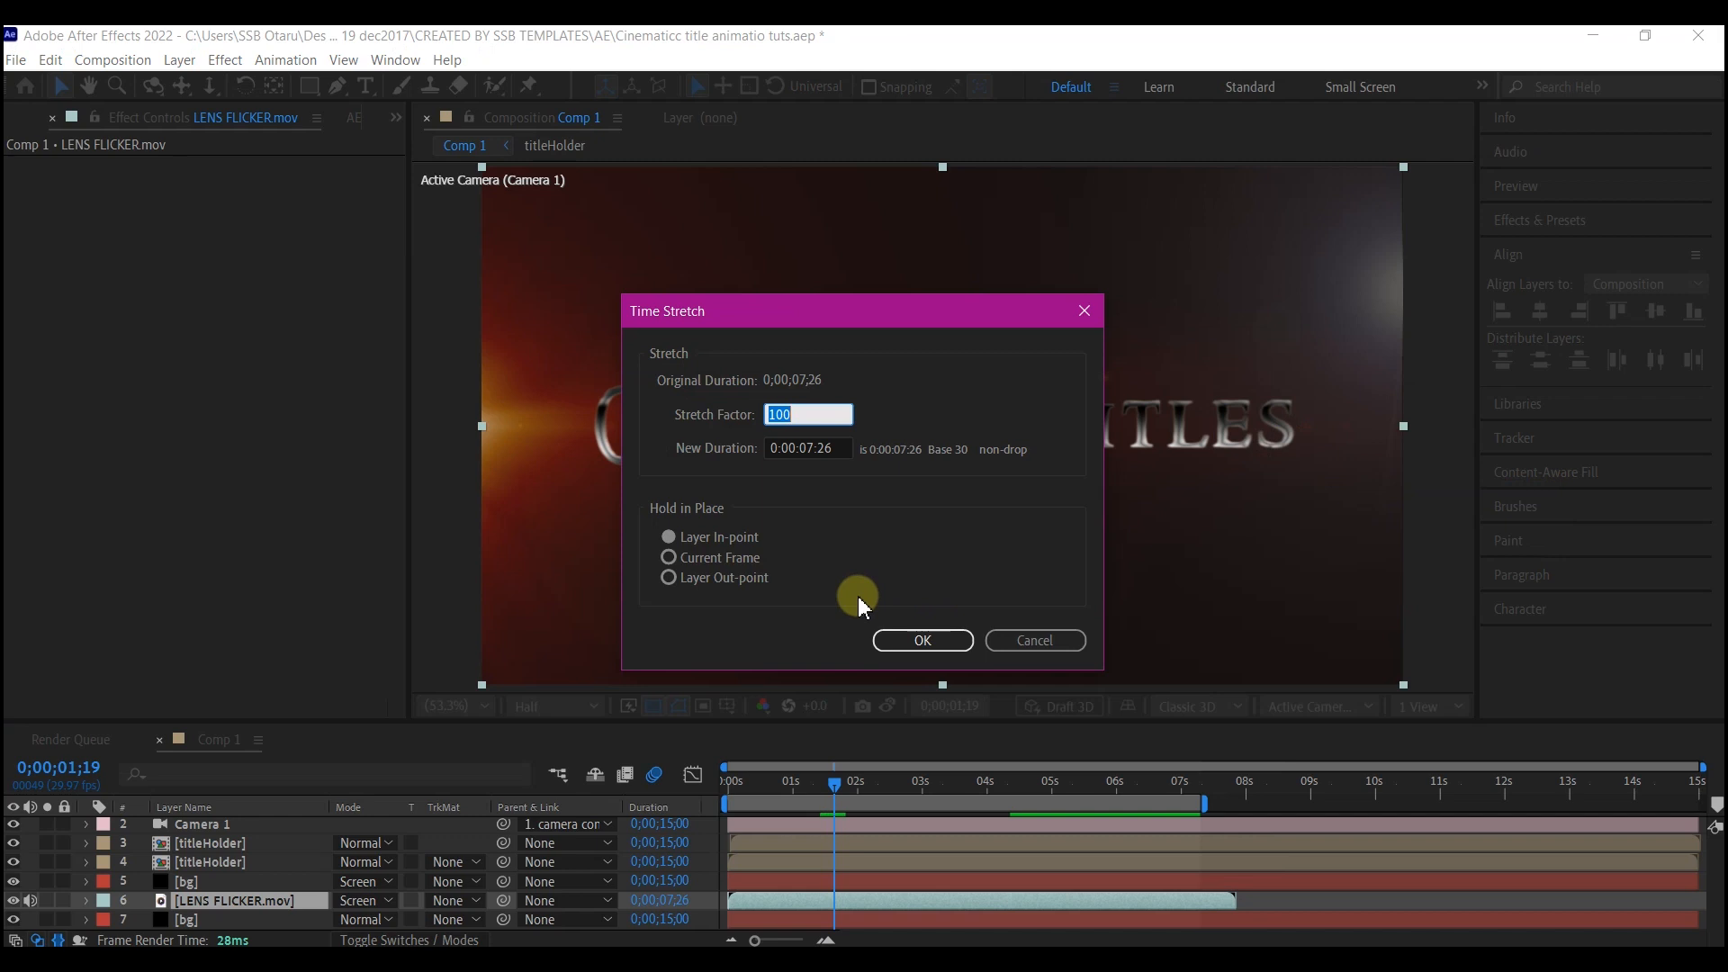
pyautogui.write('2')
pyautogui.click(924, 640)
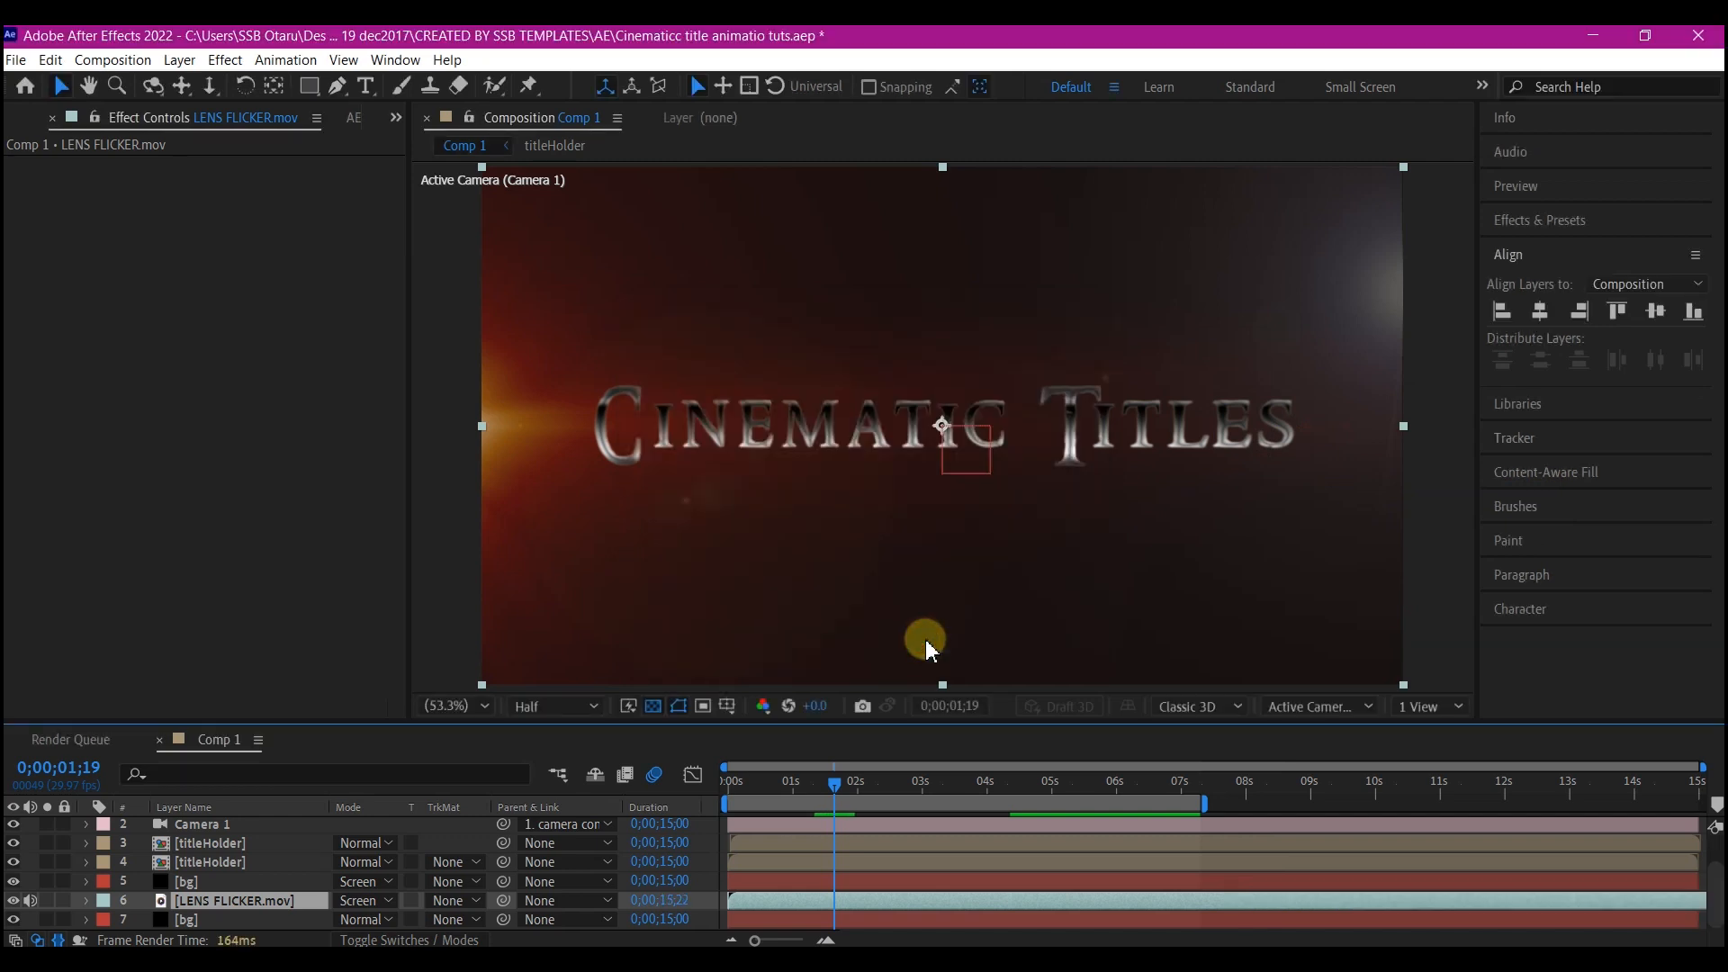
# Step: Add particles2.mov from the Assets folder directly above the lower bg layer and set its blending mode to Screen
pyautogui.hotkey('alt', 'Tab')
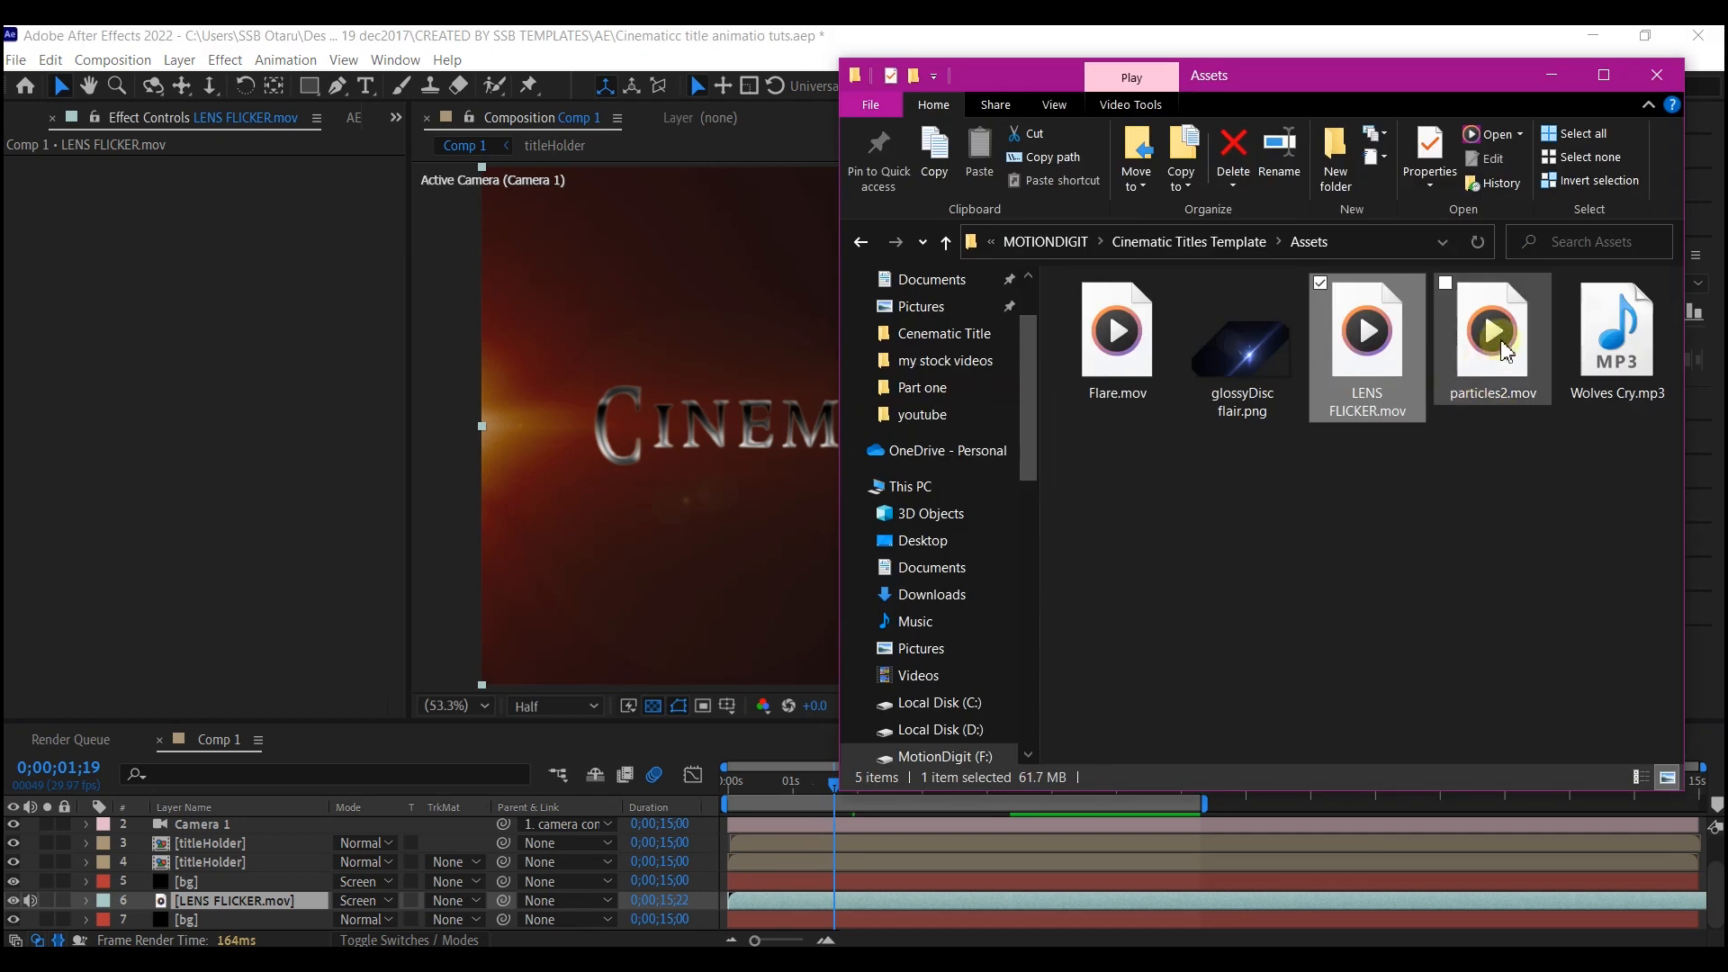
pyautogui.moveTo(1506, 351); pyautogui.dragTo(216, 910)
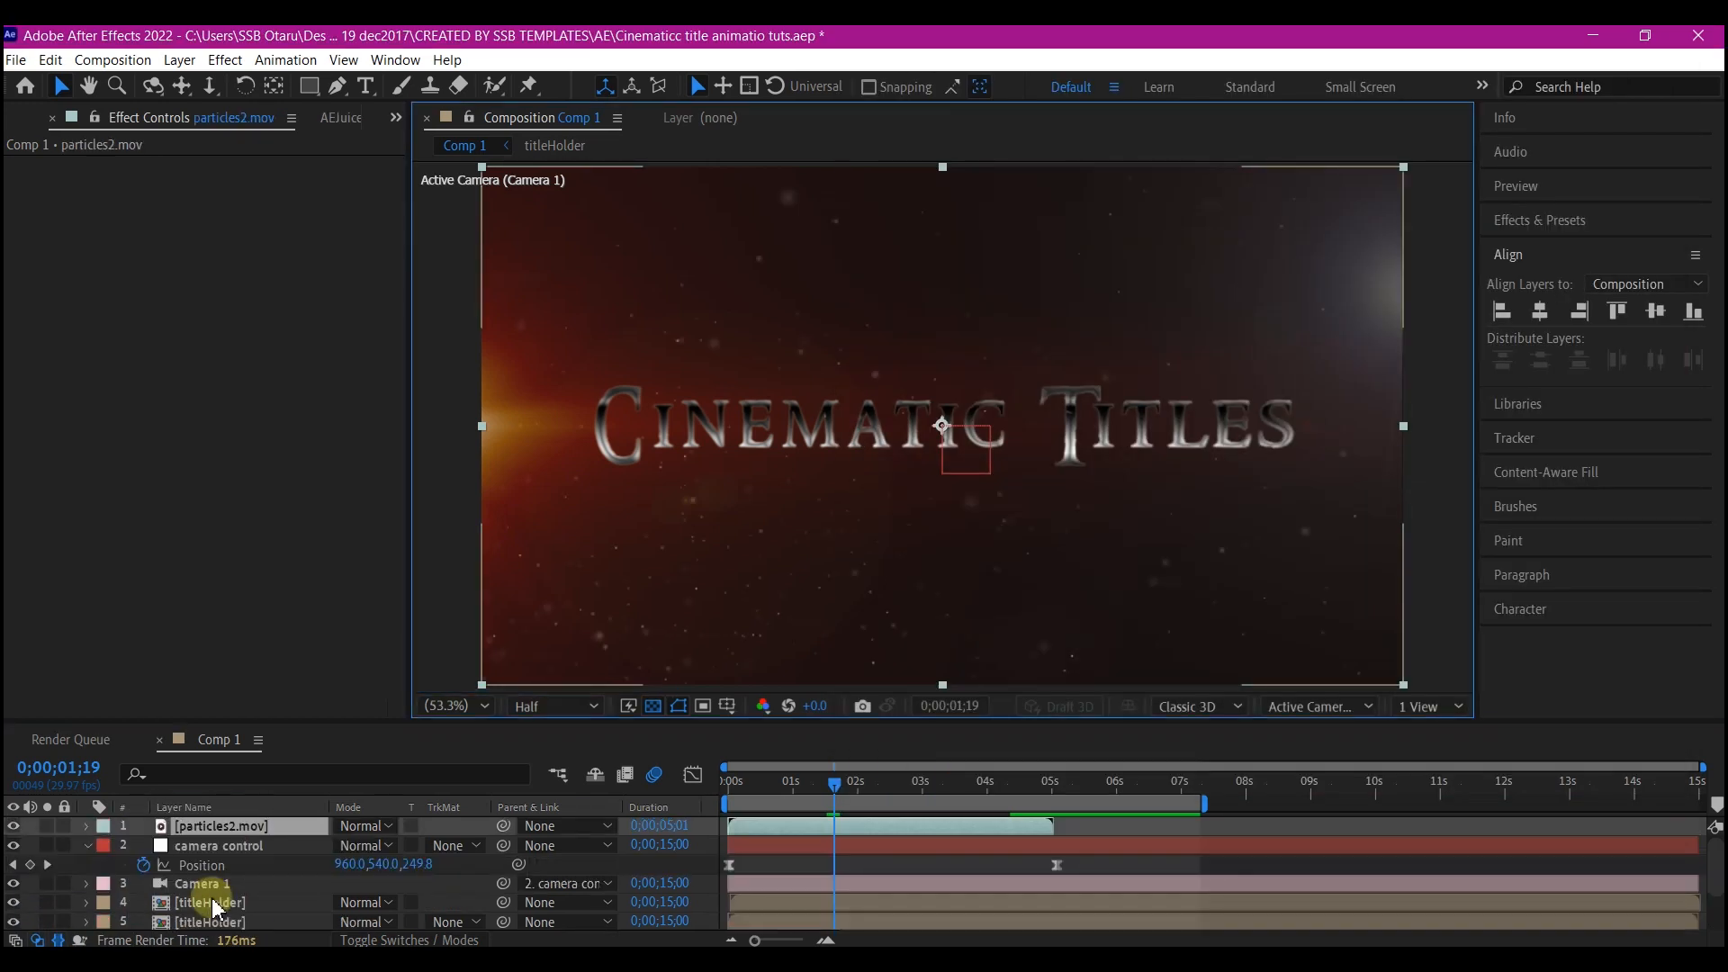
pyautogui.moveTo(238, 824); pyautogui.dragTo(280, 922)
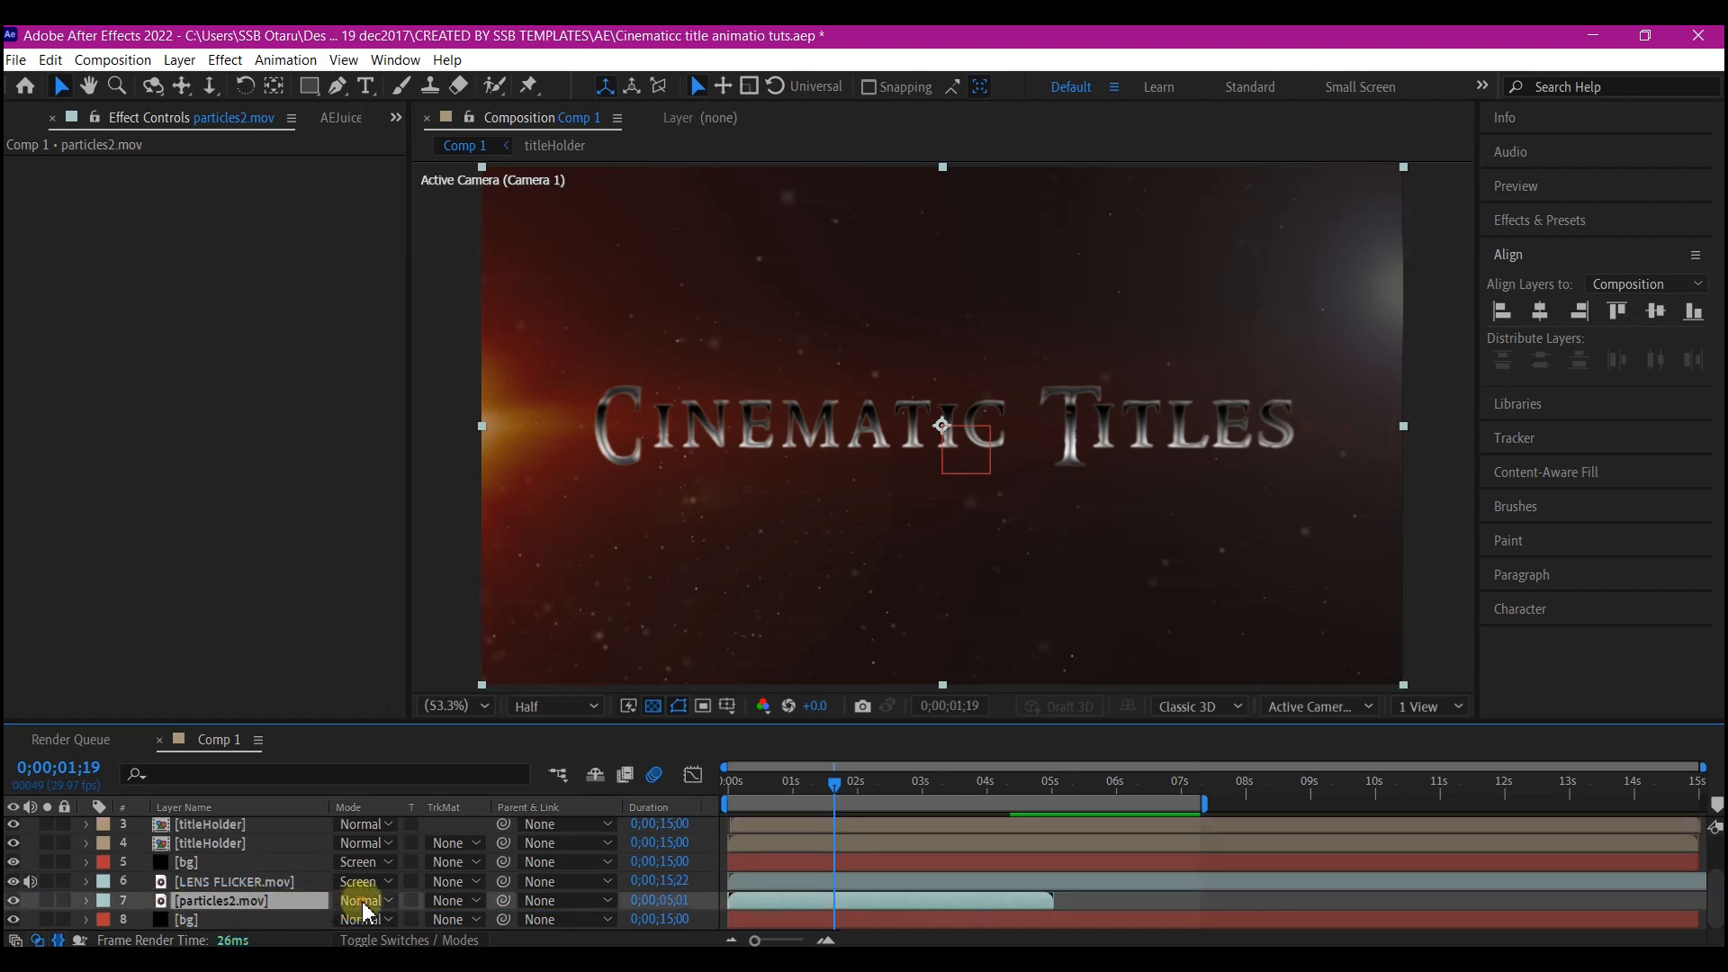
pyautogui.click(363, 903)
pyautogui.click(370, 336)
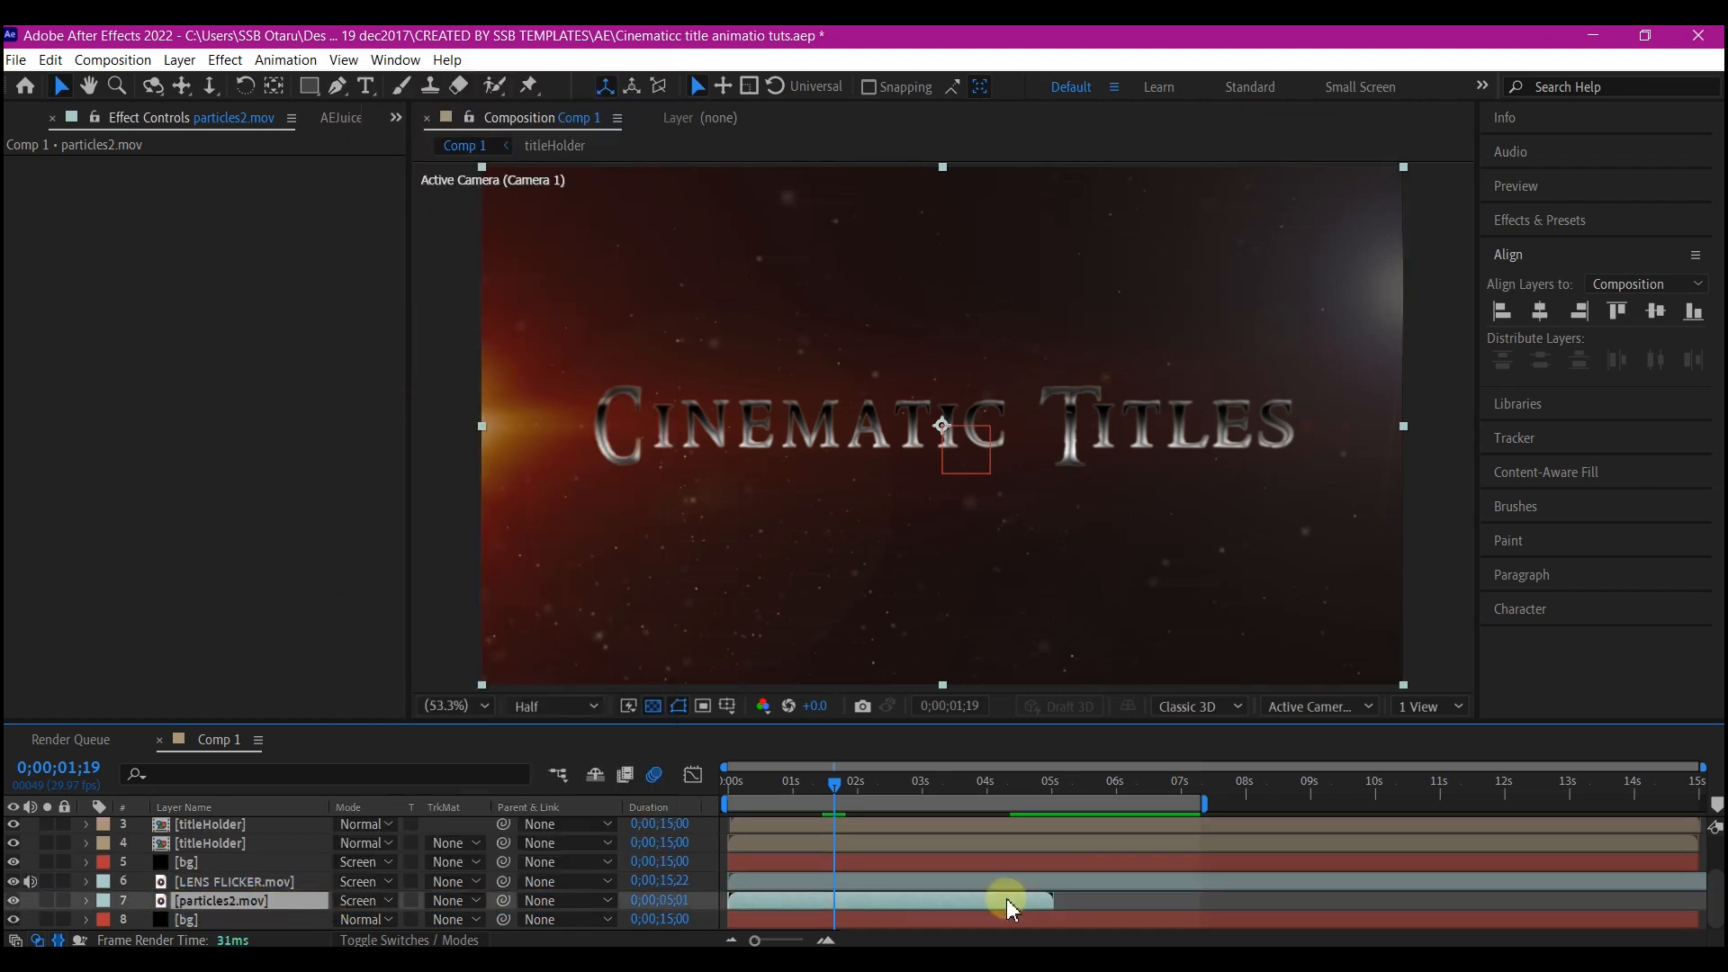
# Step: Time-stretch the particles2.mov layer by a factor of 200, holding its in-point in place
pyautogui.rightClick(1012, 909)
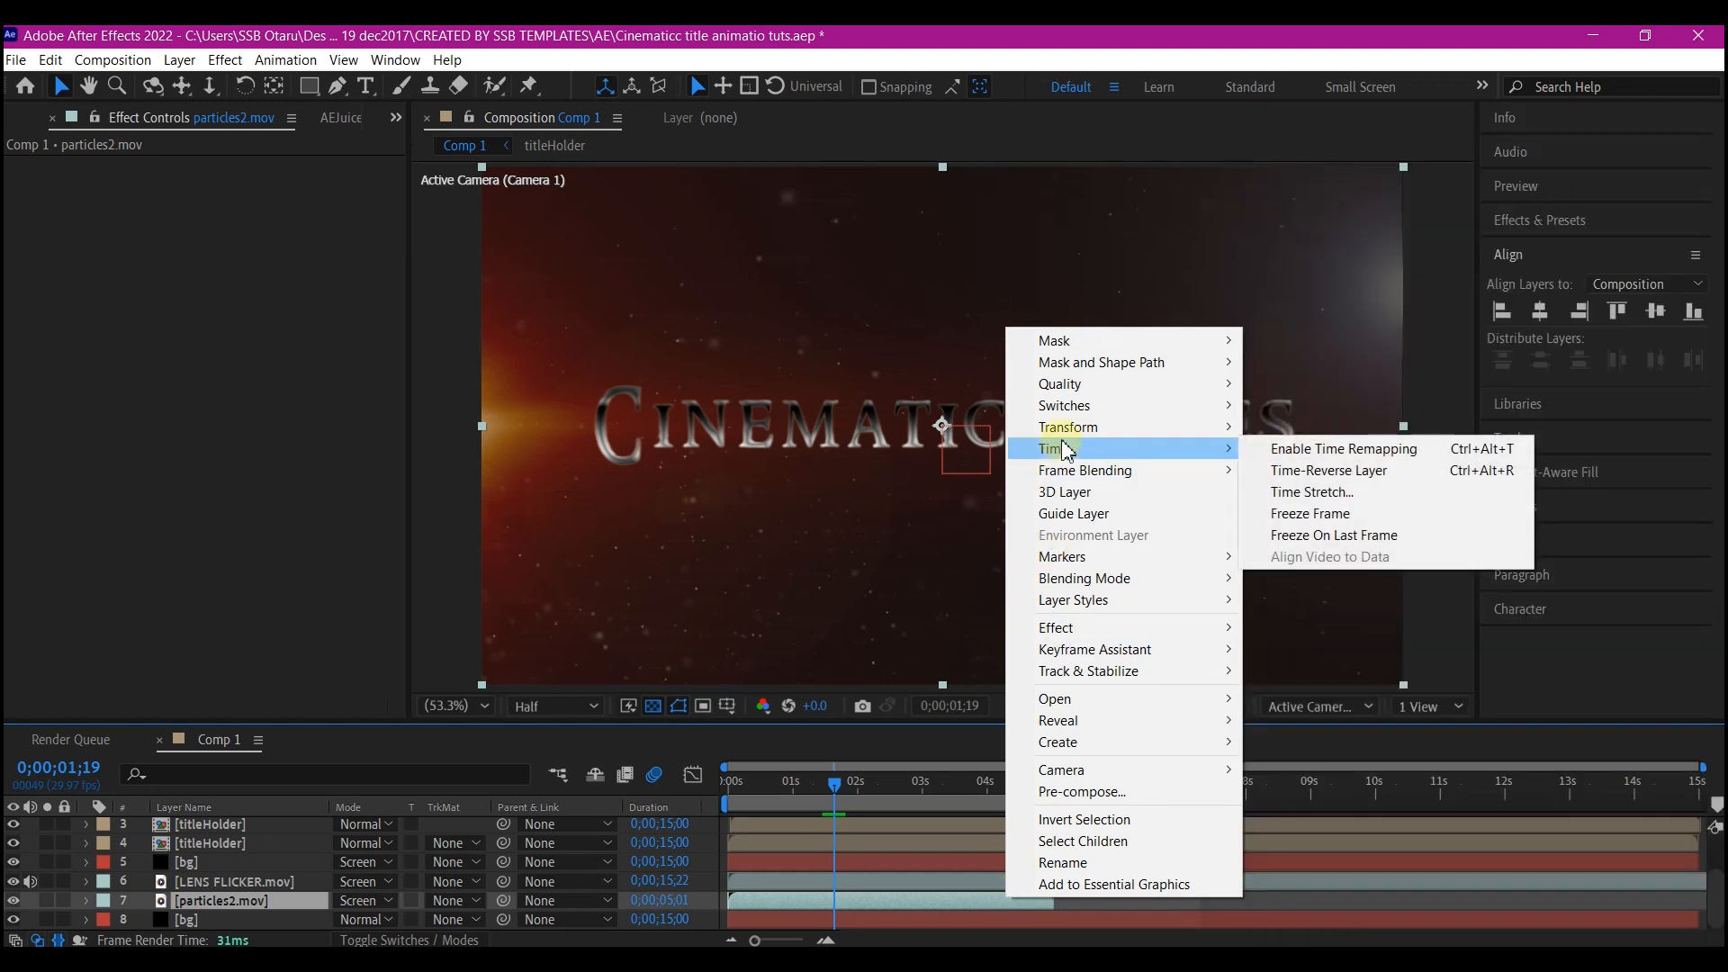
pyautogui.moveTo(1195, 455)
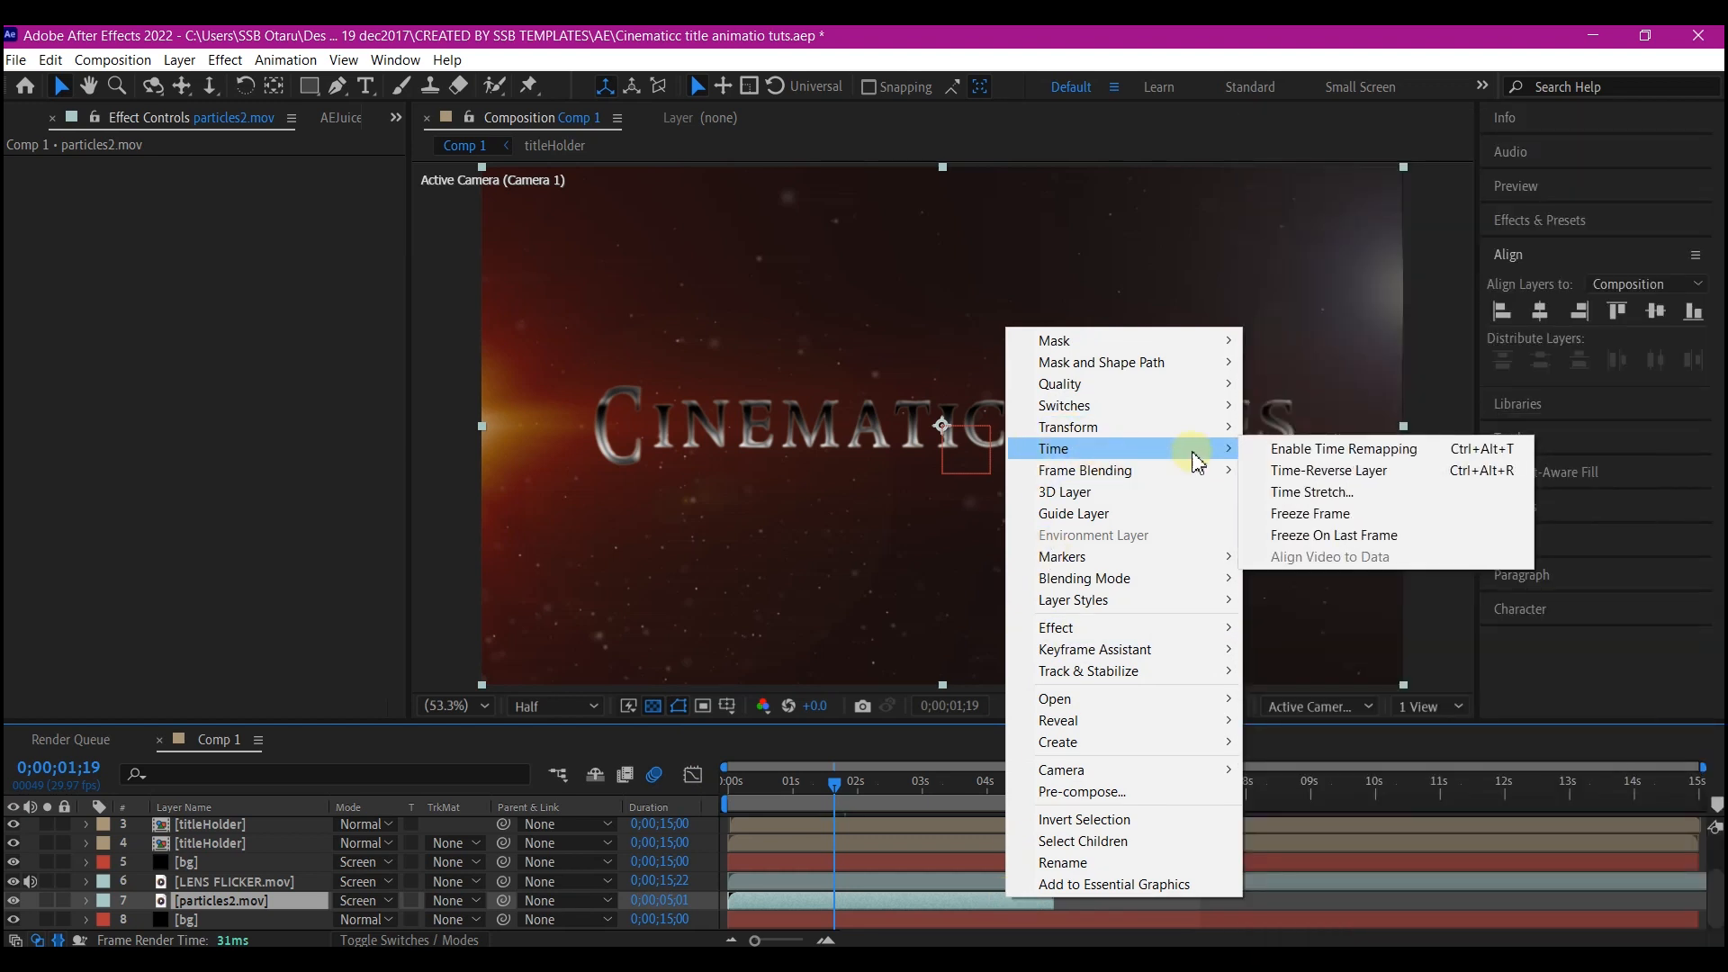
pyautogui.click(1330, 492)
pyautogui.write('200')
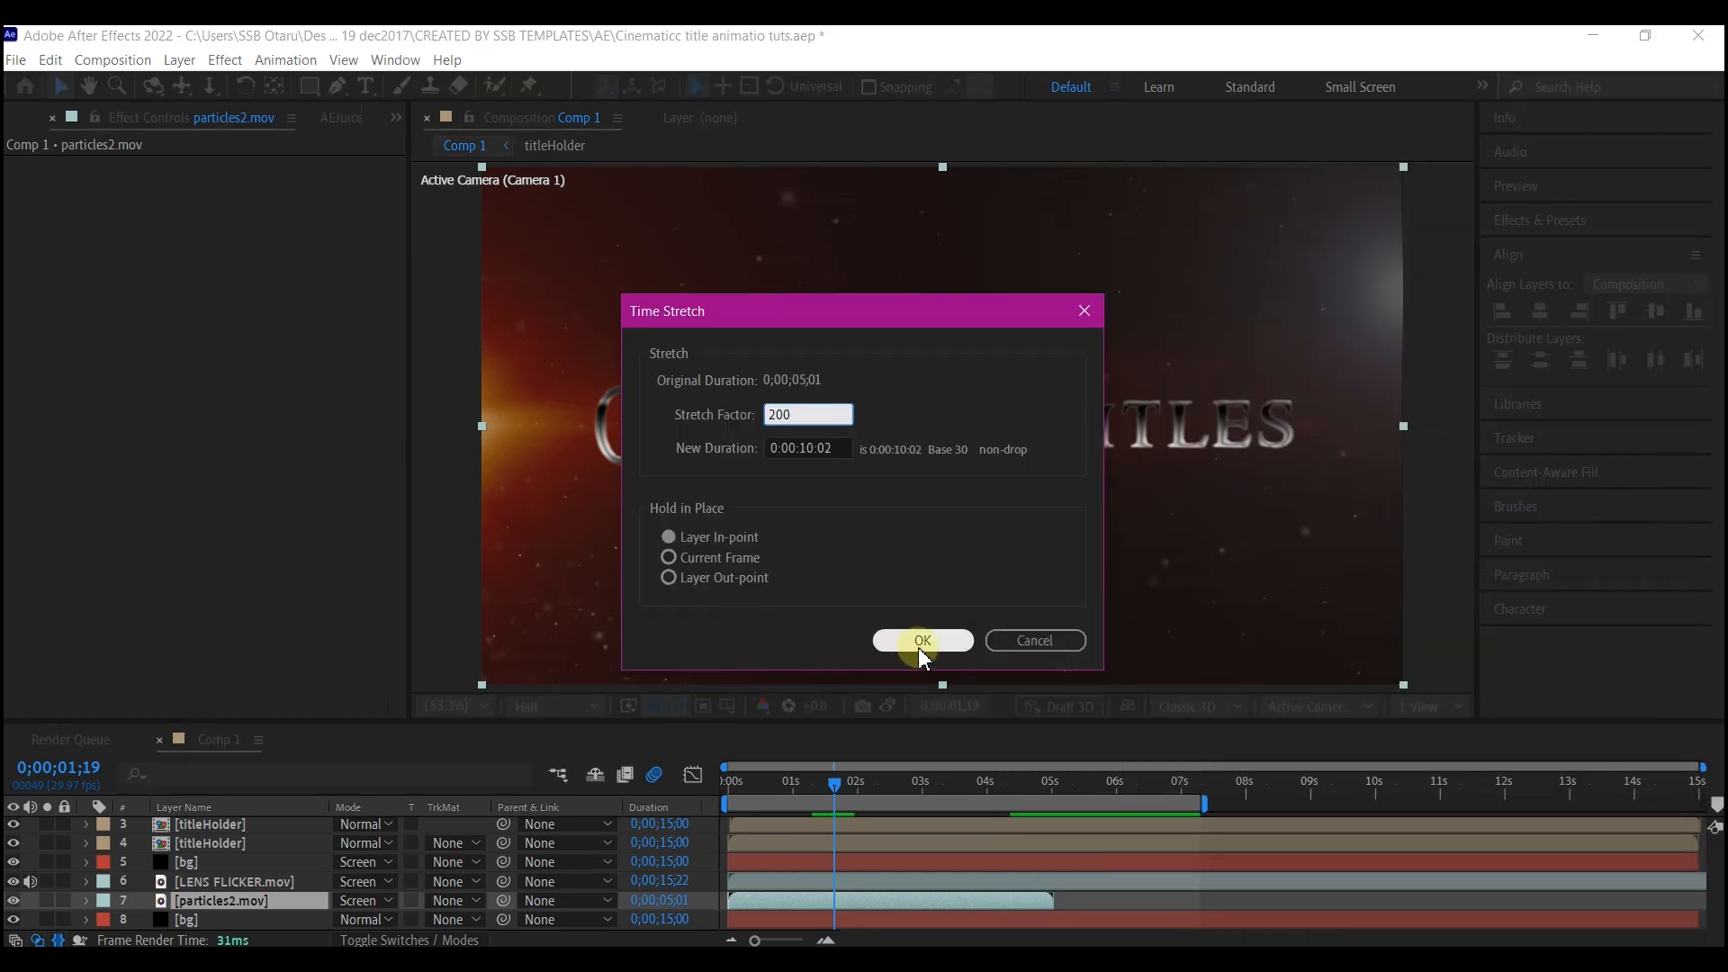
pyautogui.click(920, 641)
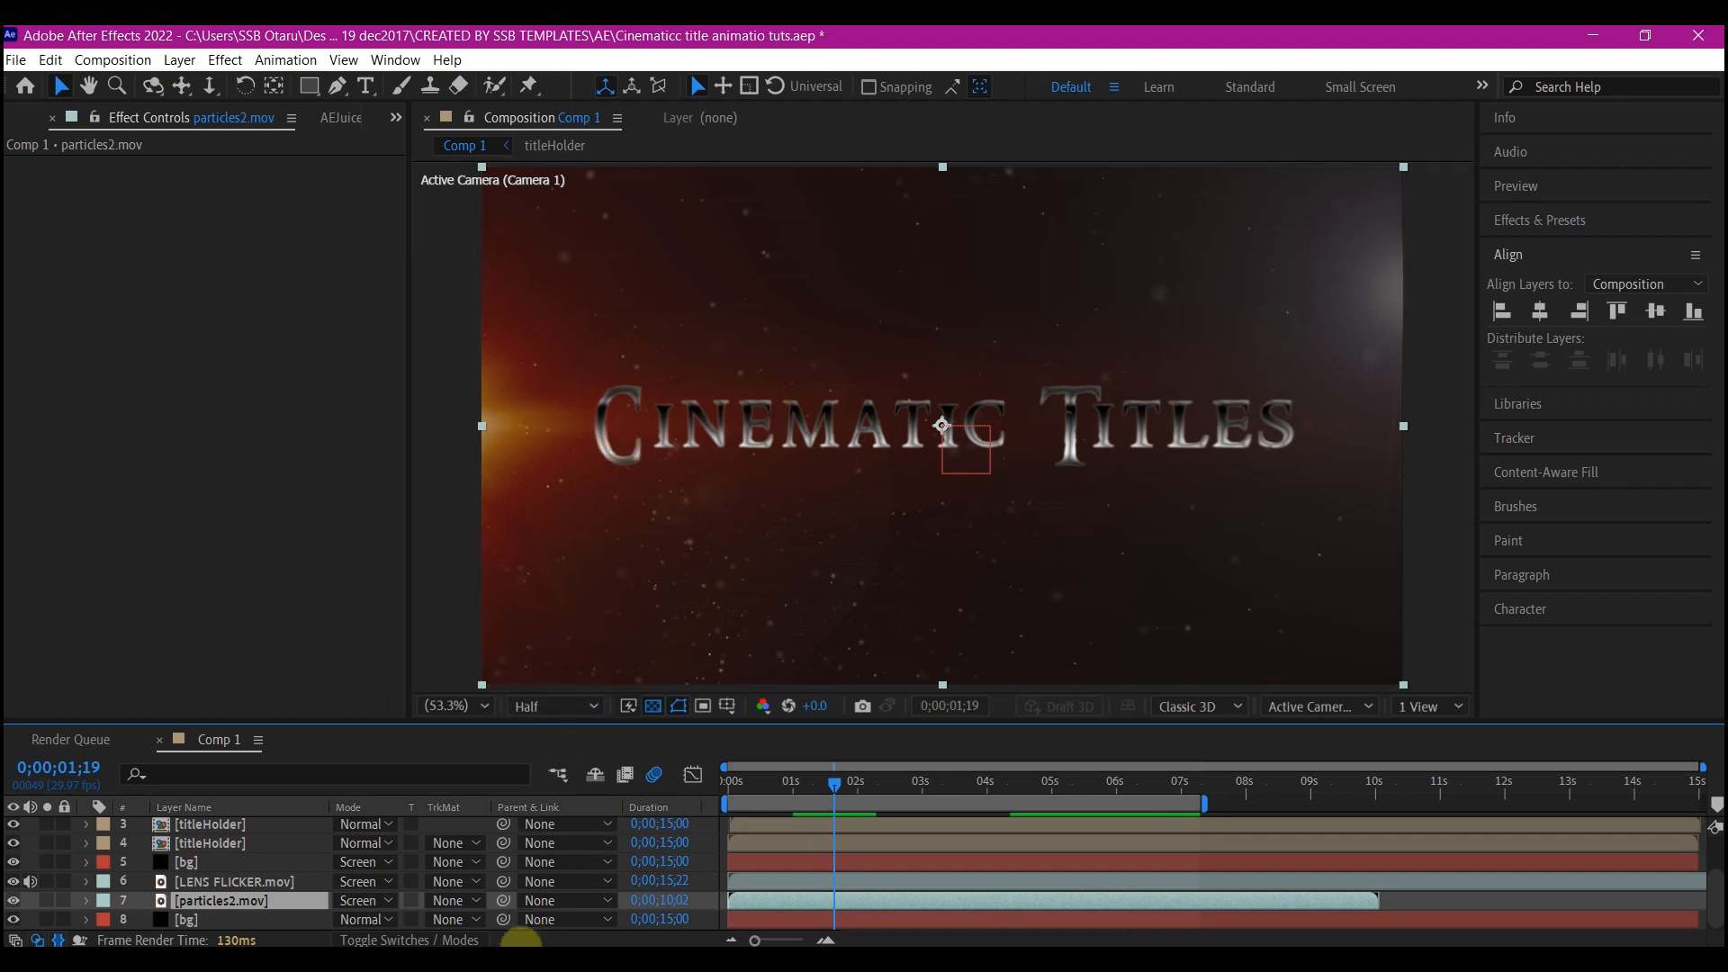
# Step: Add Flare.mov from the Assets folder directly below the Camera 1 layer and set its blending mode to Screen
pyautogui.click(515, 960)
pyautogui.click(358, 878)
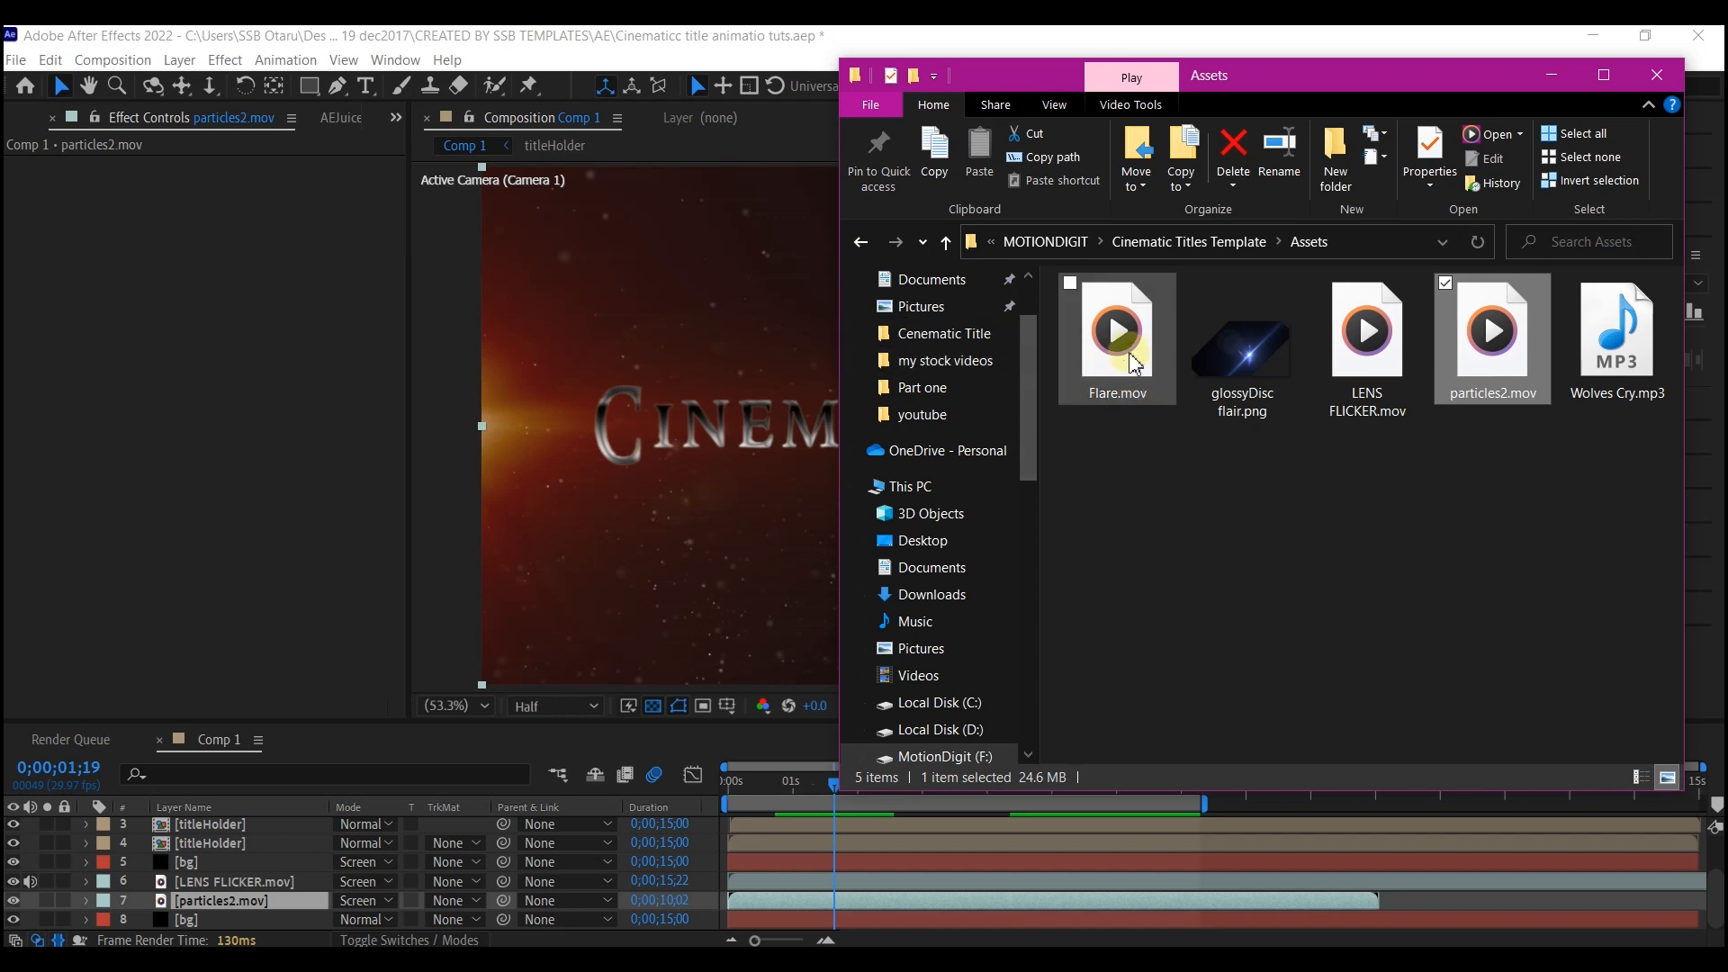
pyautogui.moveTo(1133, 342); pyautogui.dragTo(207, 880)
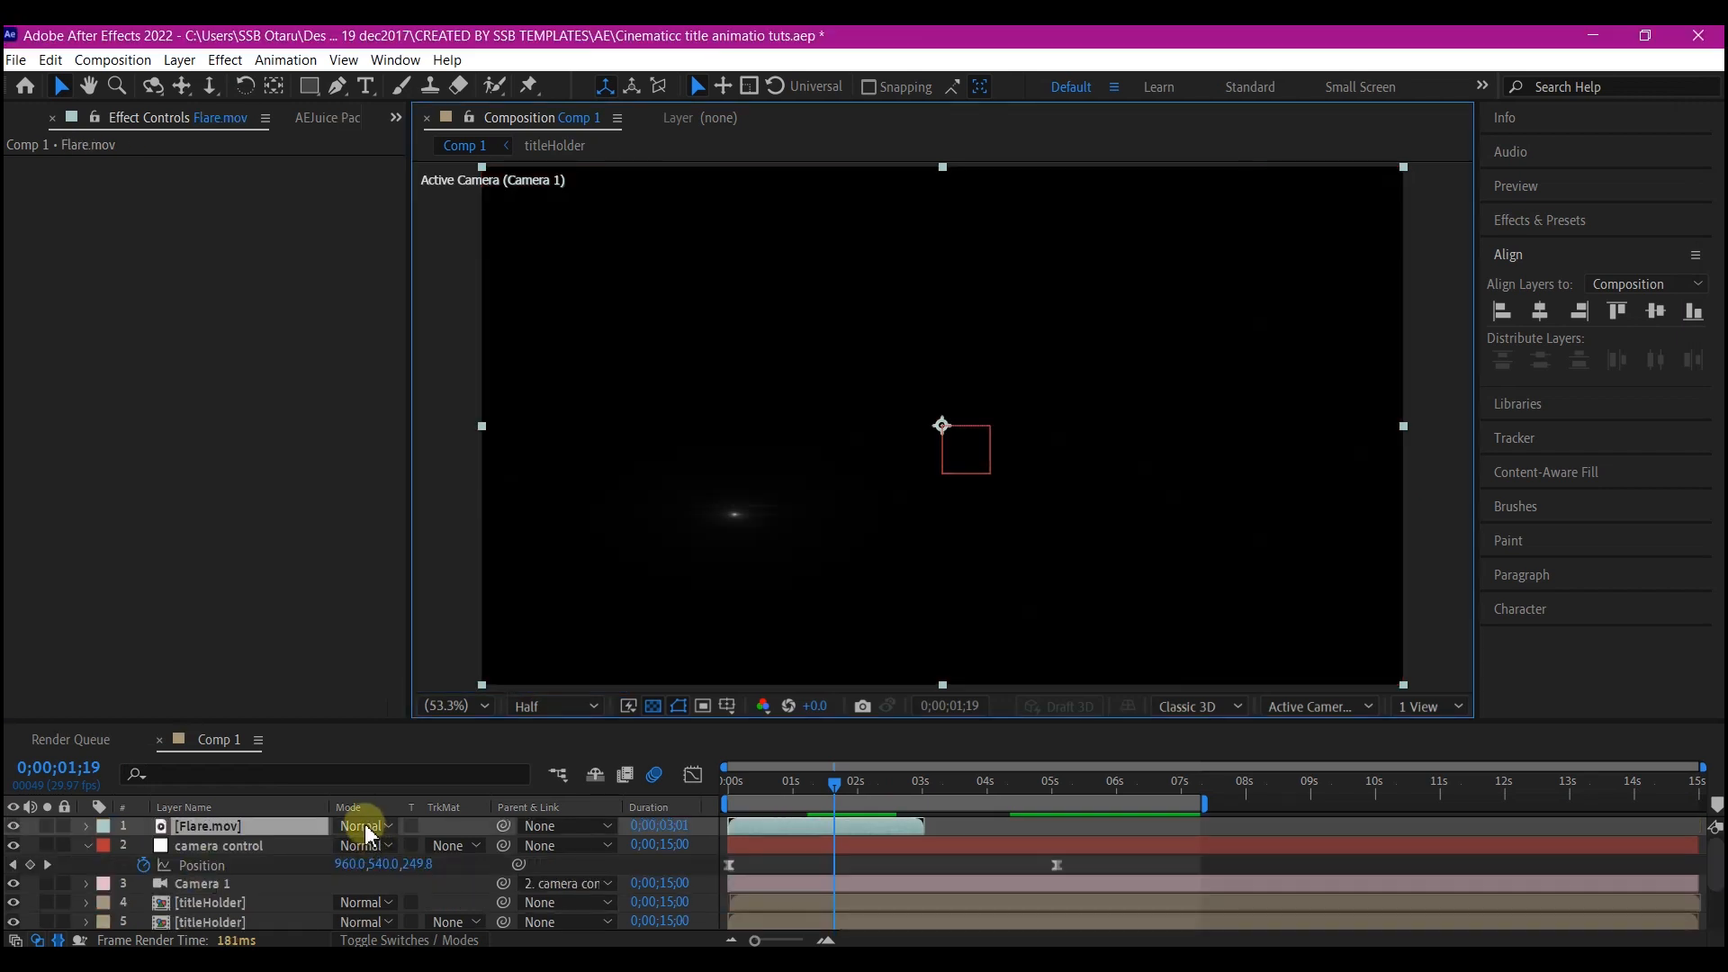
pyautogui.click(363, 825)
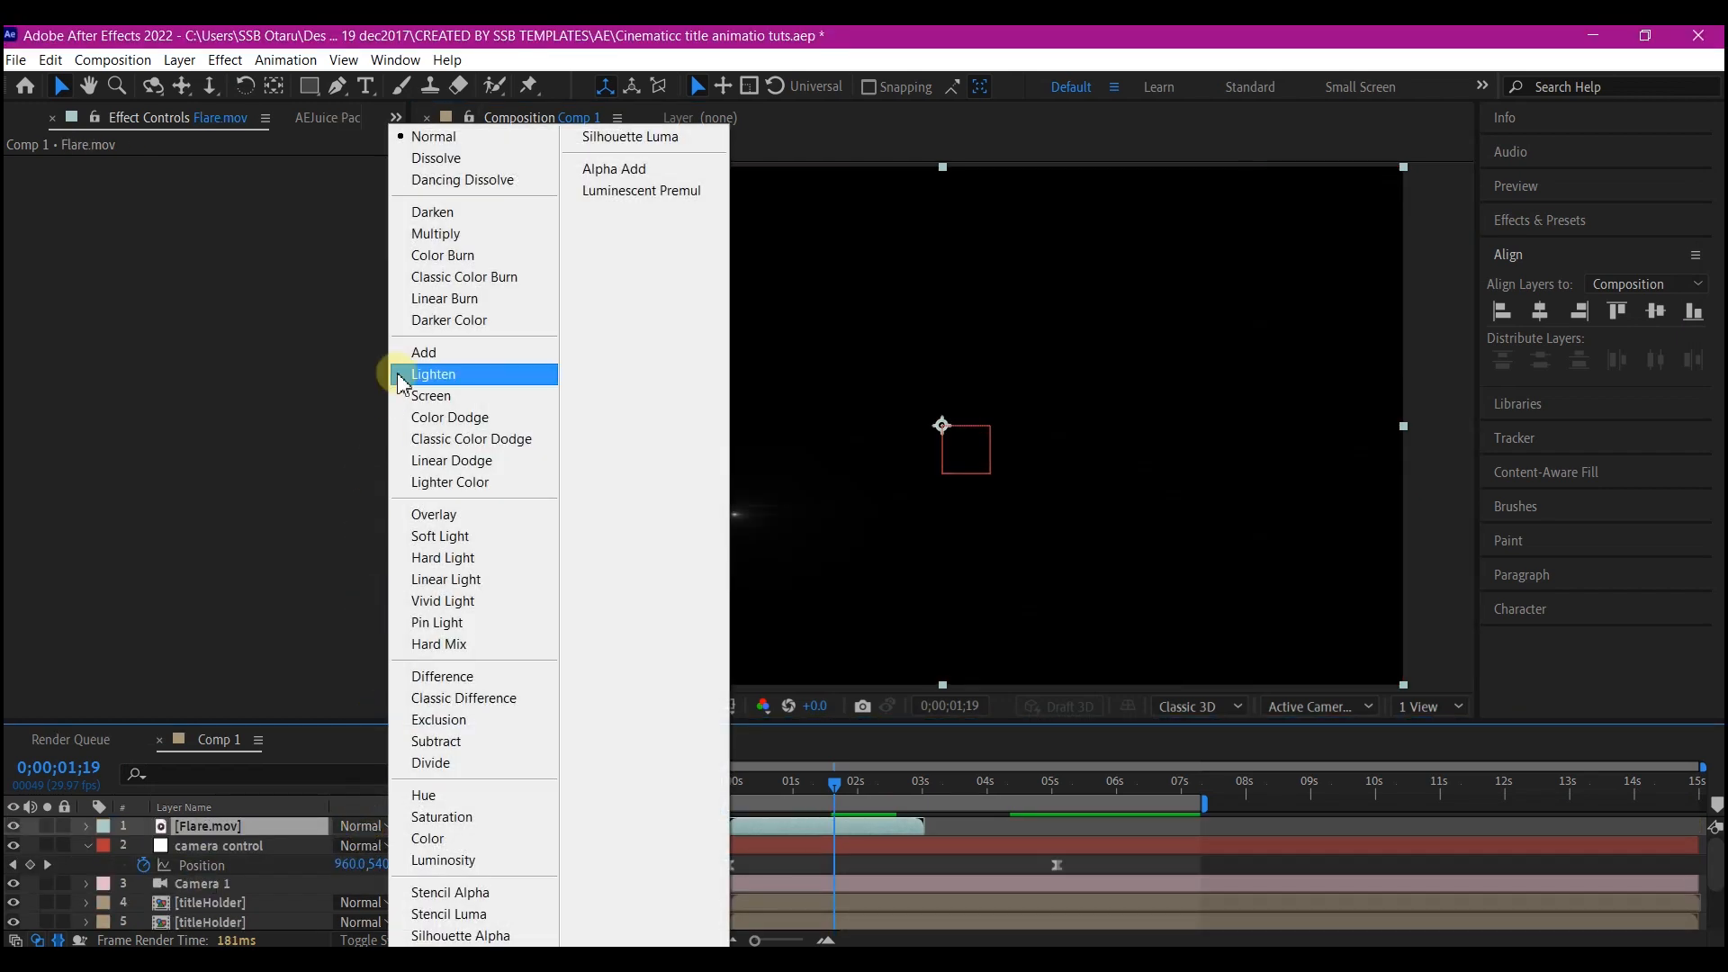
pyautogui.click(448, 395)
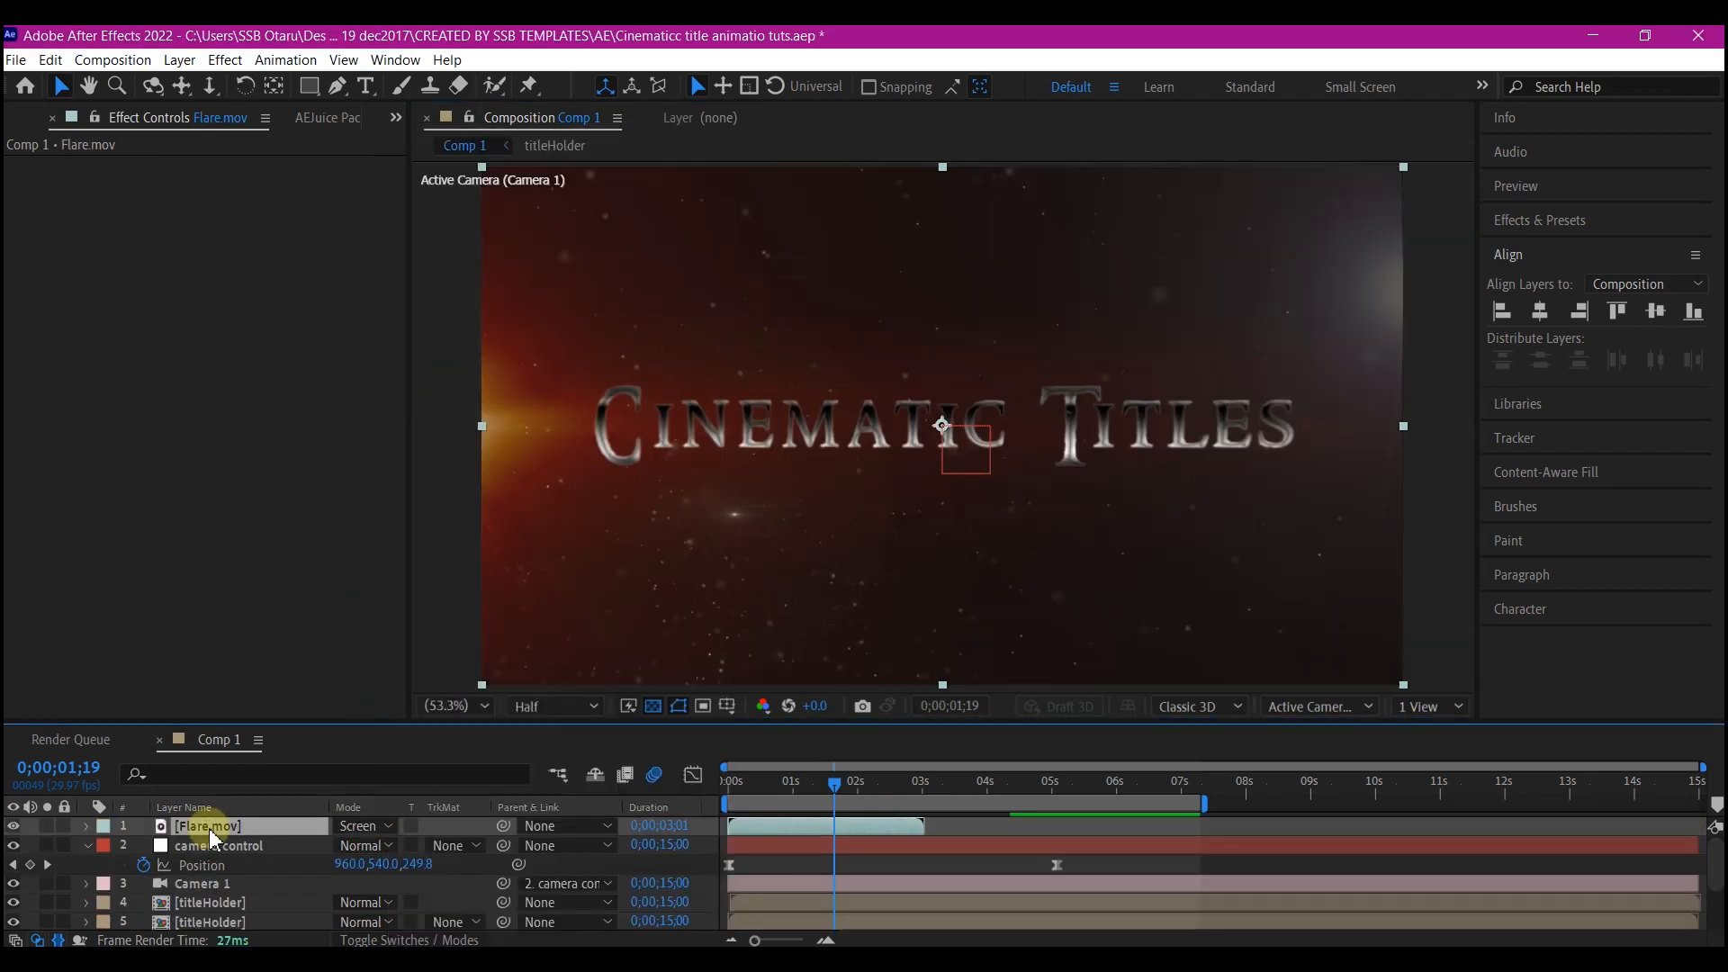
pyautogui.moveTo(213, 838); pyautogui.dragTo(219, 905)
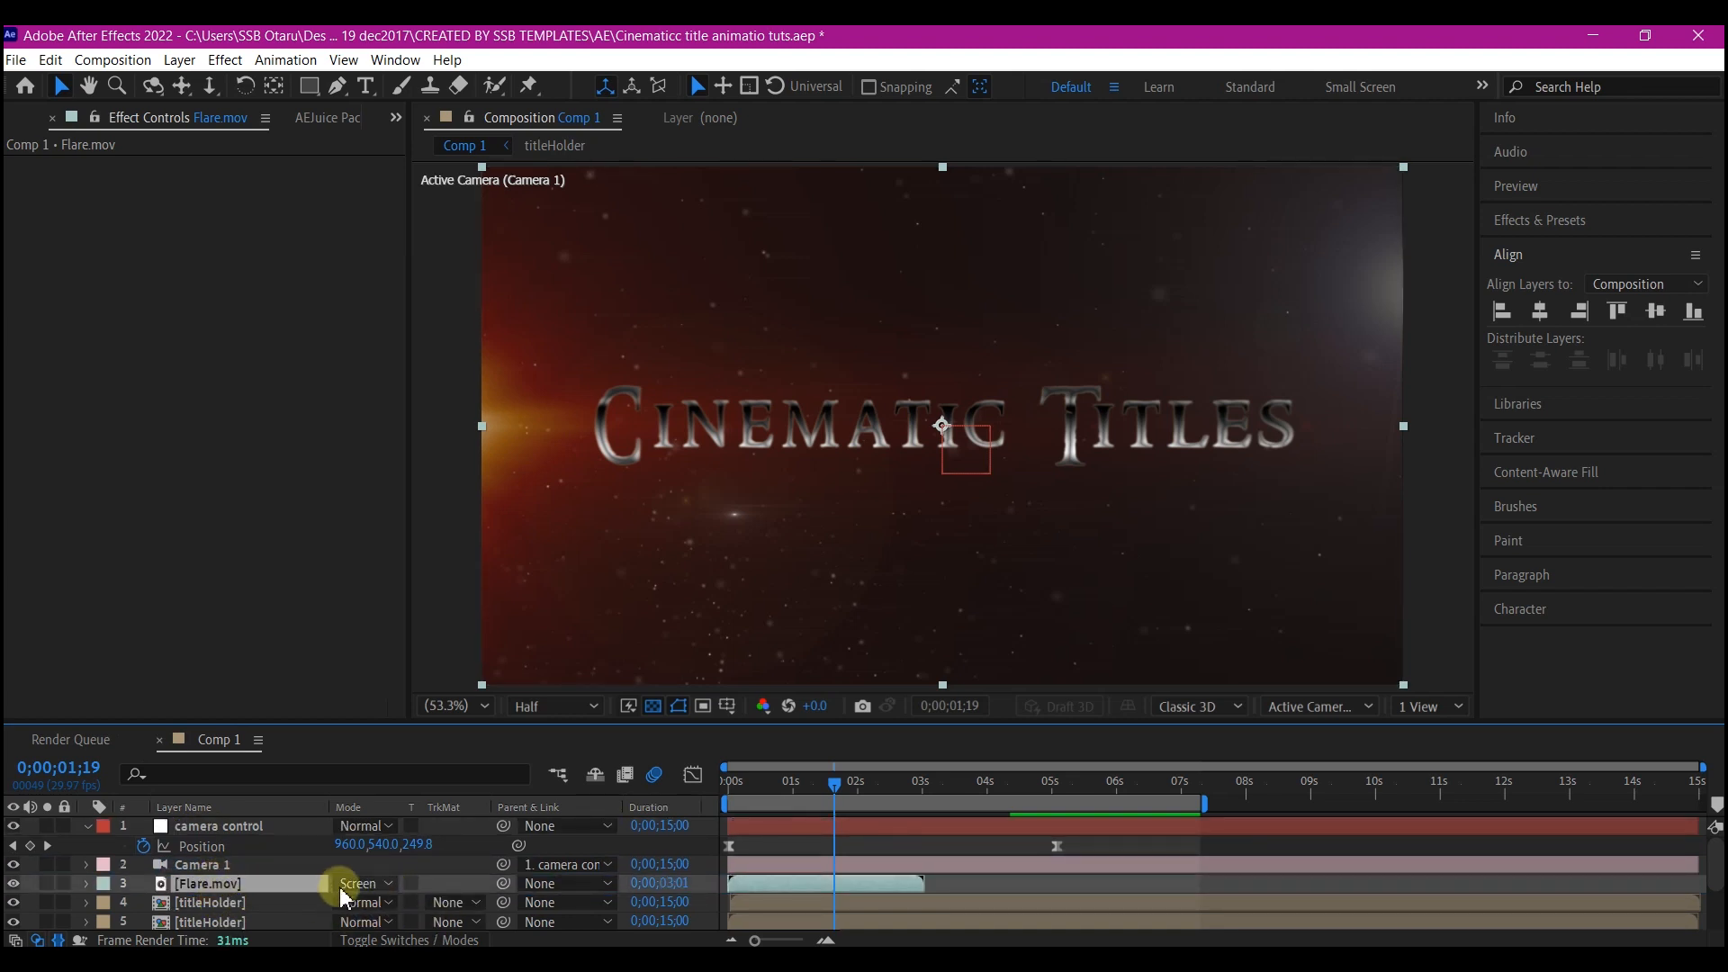
# Step: Make the Flare.mov layer 3D, starting at about 2.4 seconds, and raise it to position 960, 392, 0
pyautogui.click(416, 941)
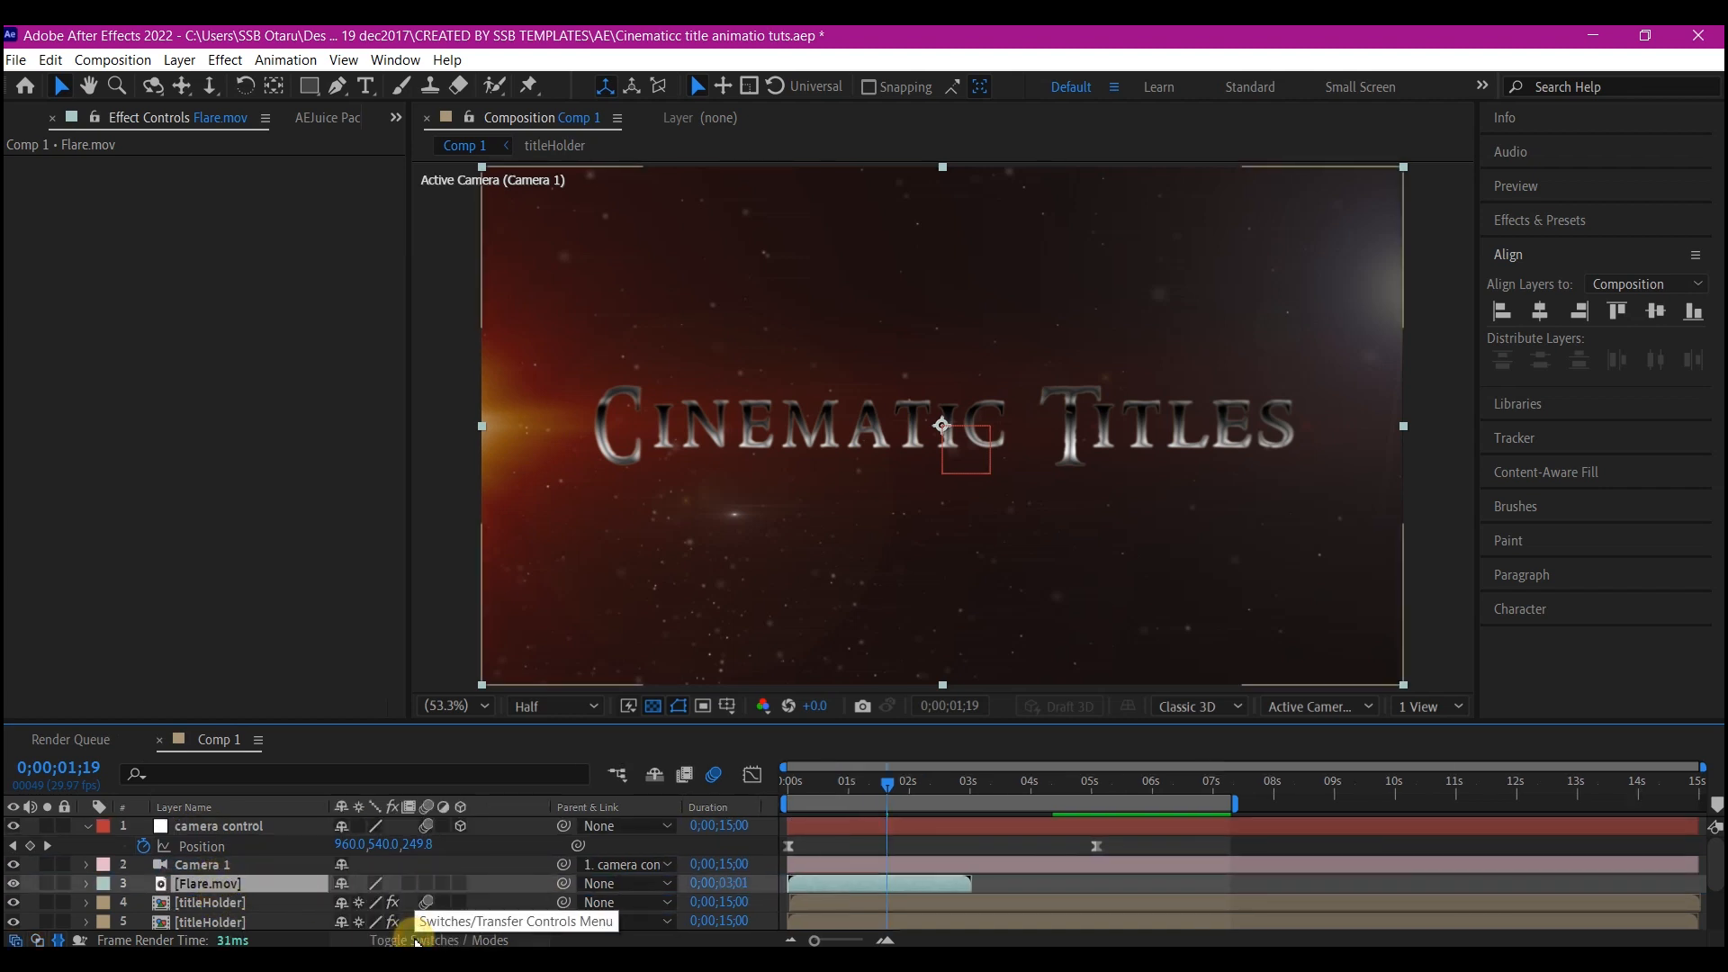
pyautogui.click(458, 884)
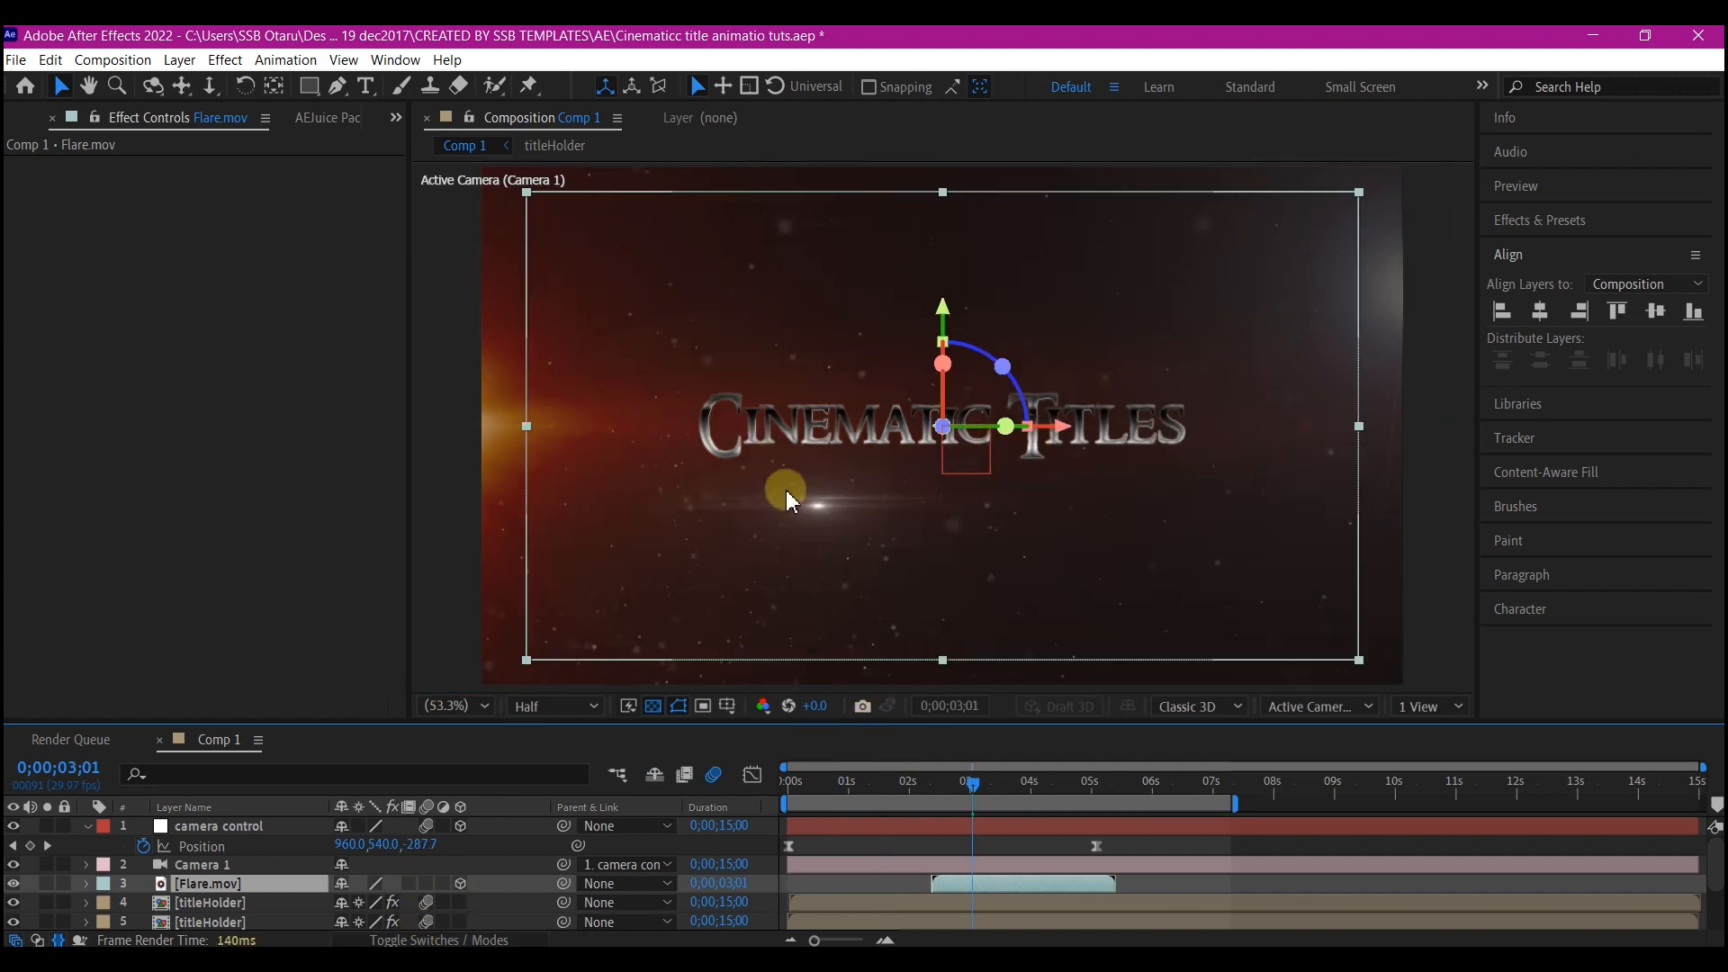
pyautogui.click(222, 879)
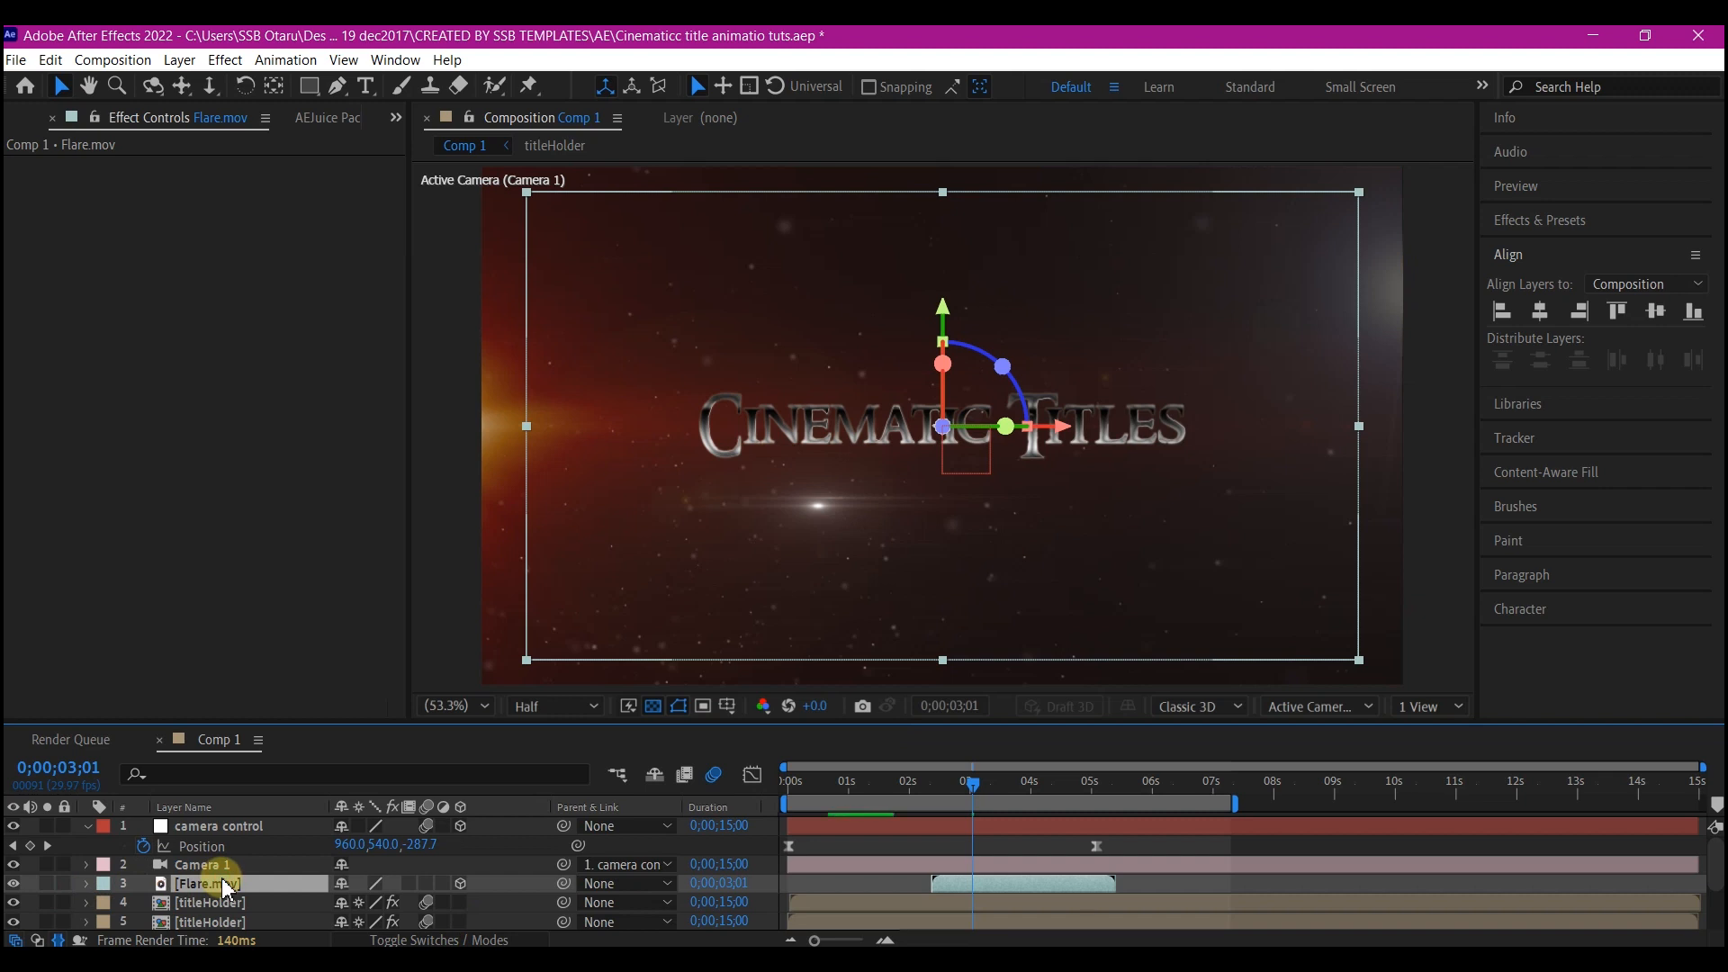
pyautogui.press('p')
# Step: Time-stretch the Flare.mov layer to a duration of 0;00;06;02, holding its in-point in place
pyautogui.rightClick(1067, 882)
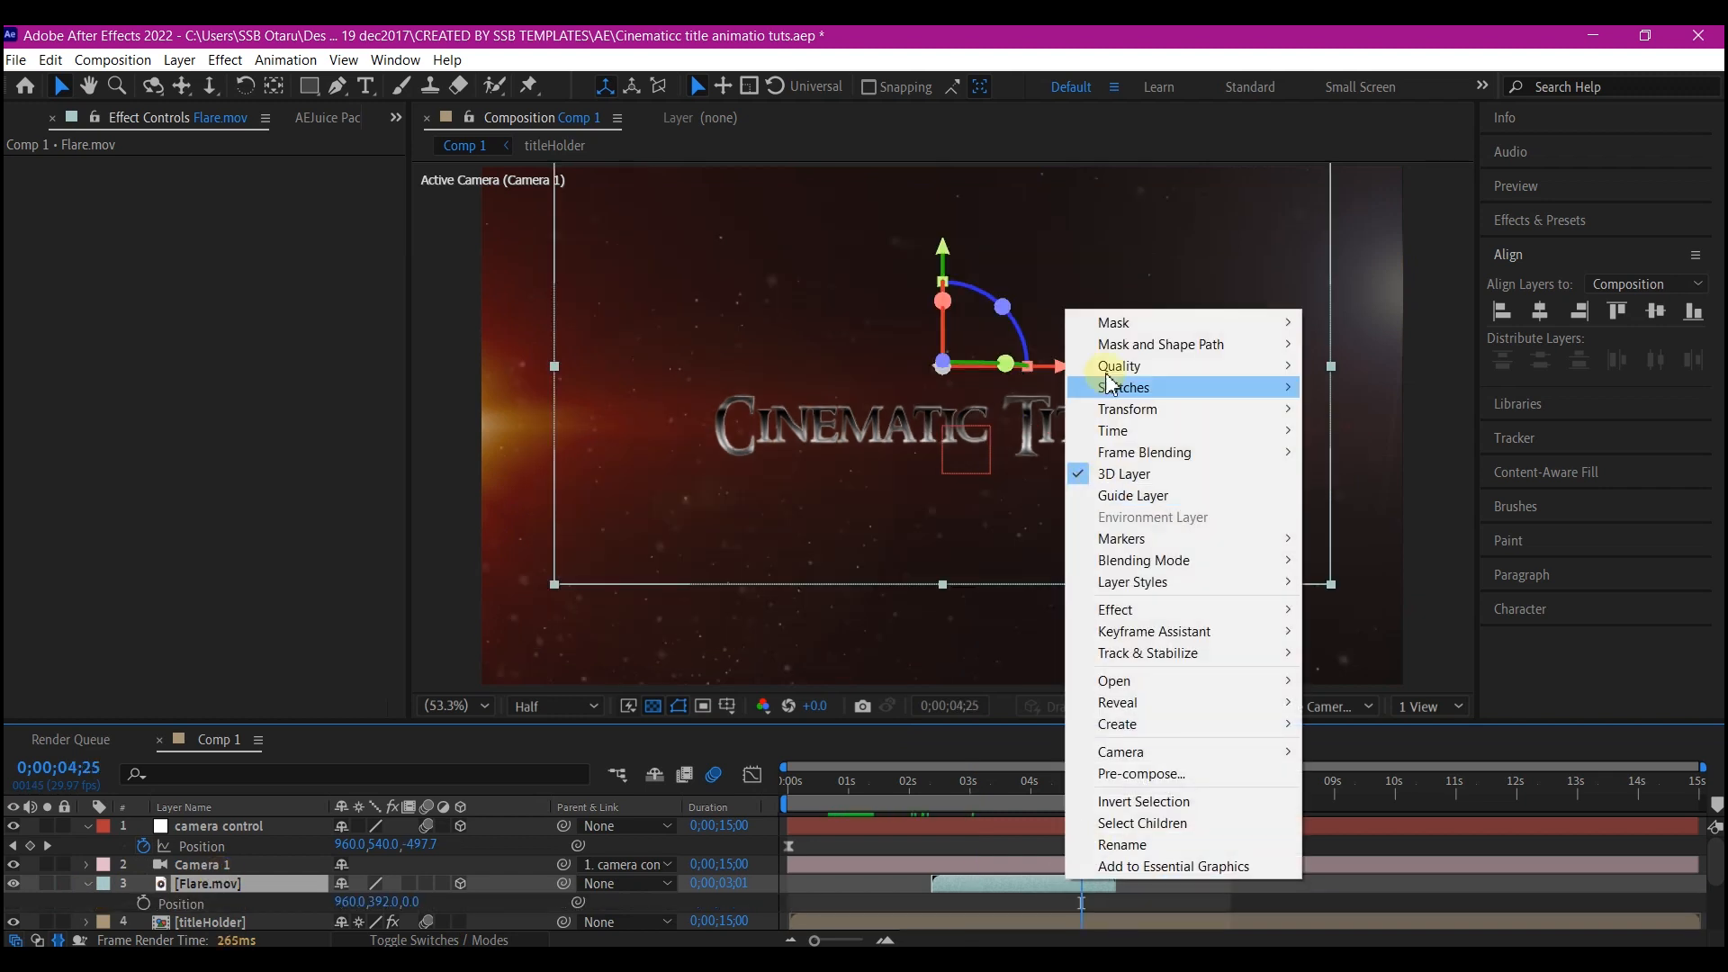
pyautogui.moveTo(1145, 440)
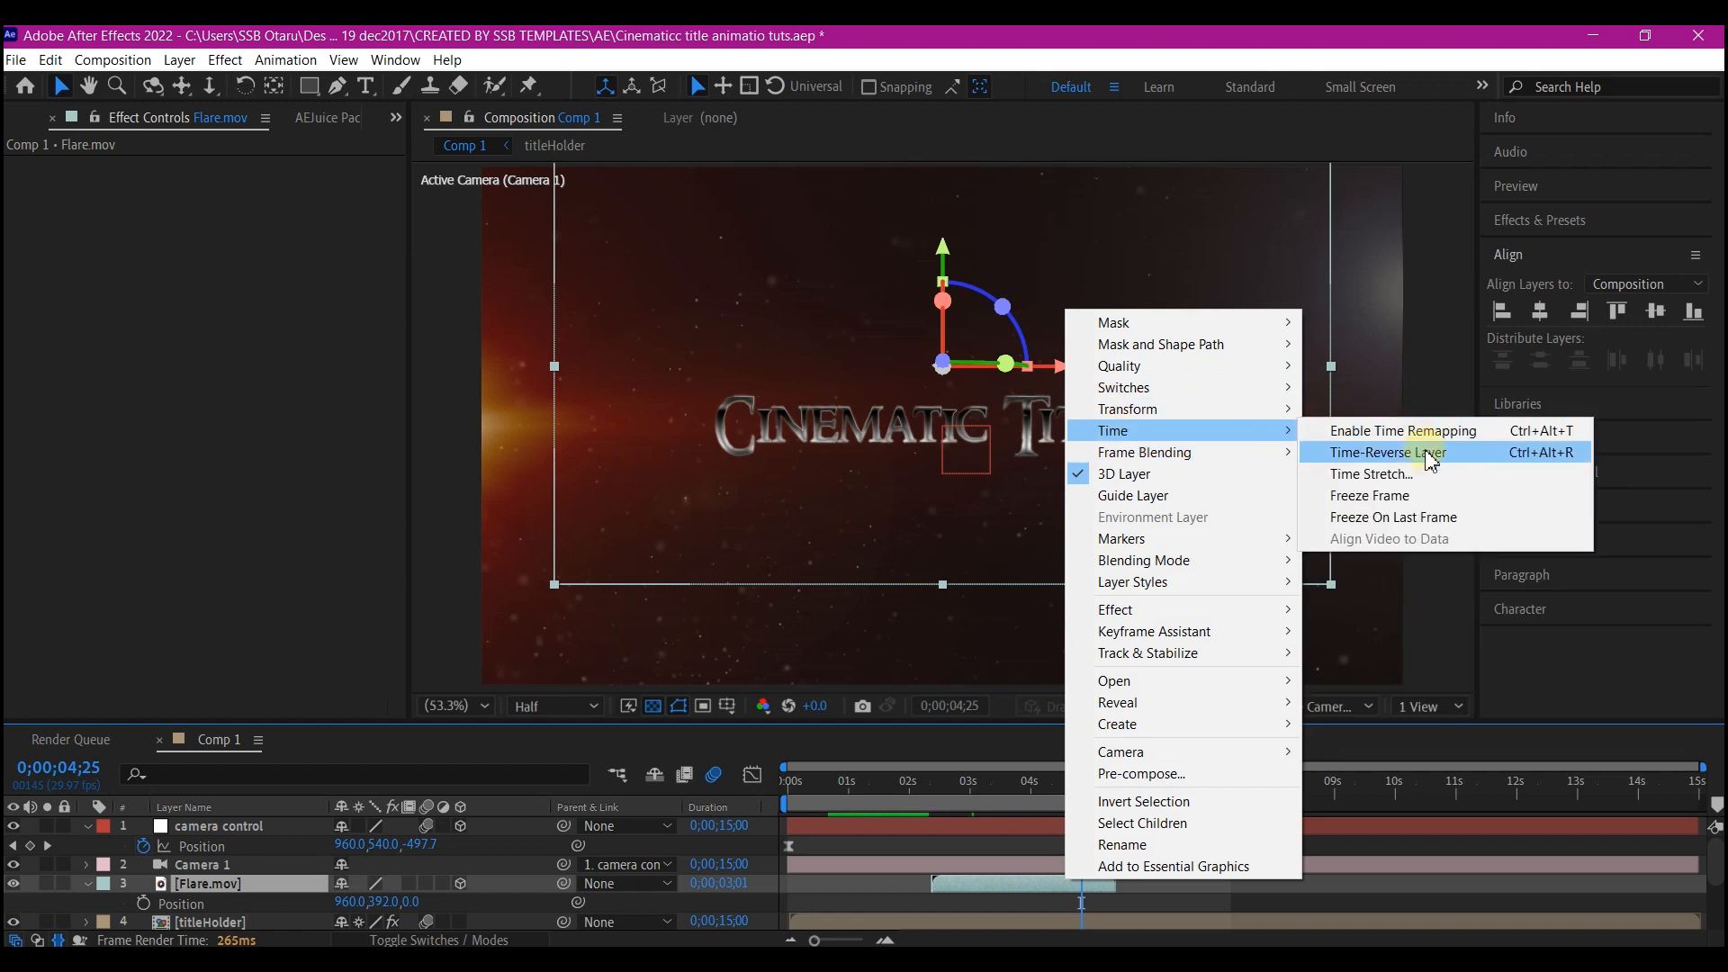
pyautogui.click(1398, 473)
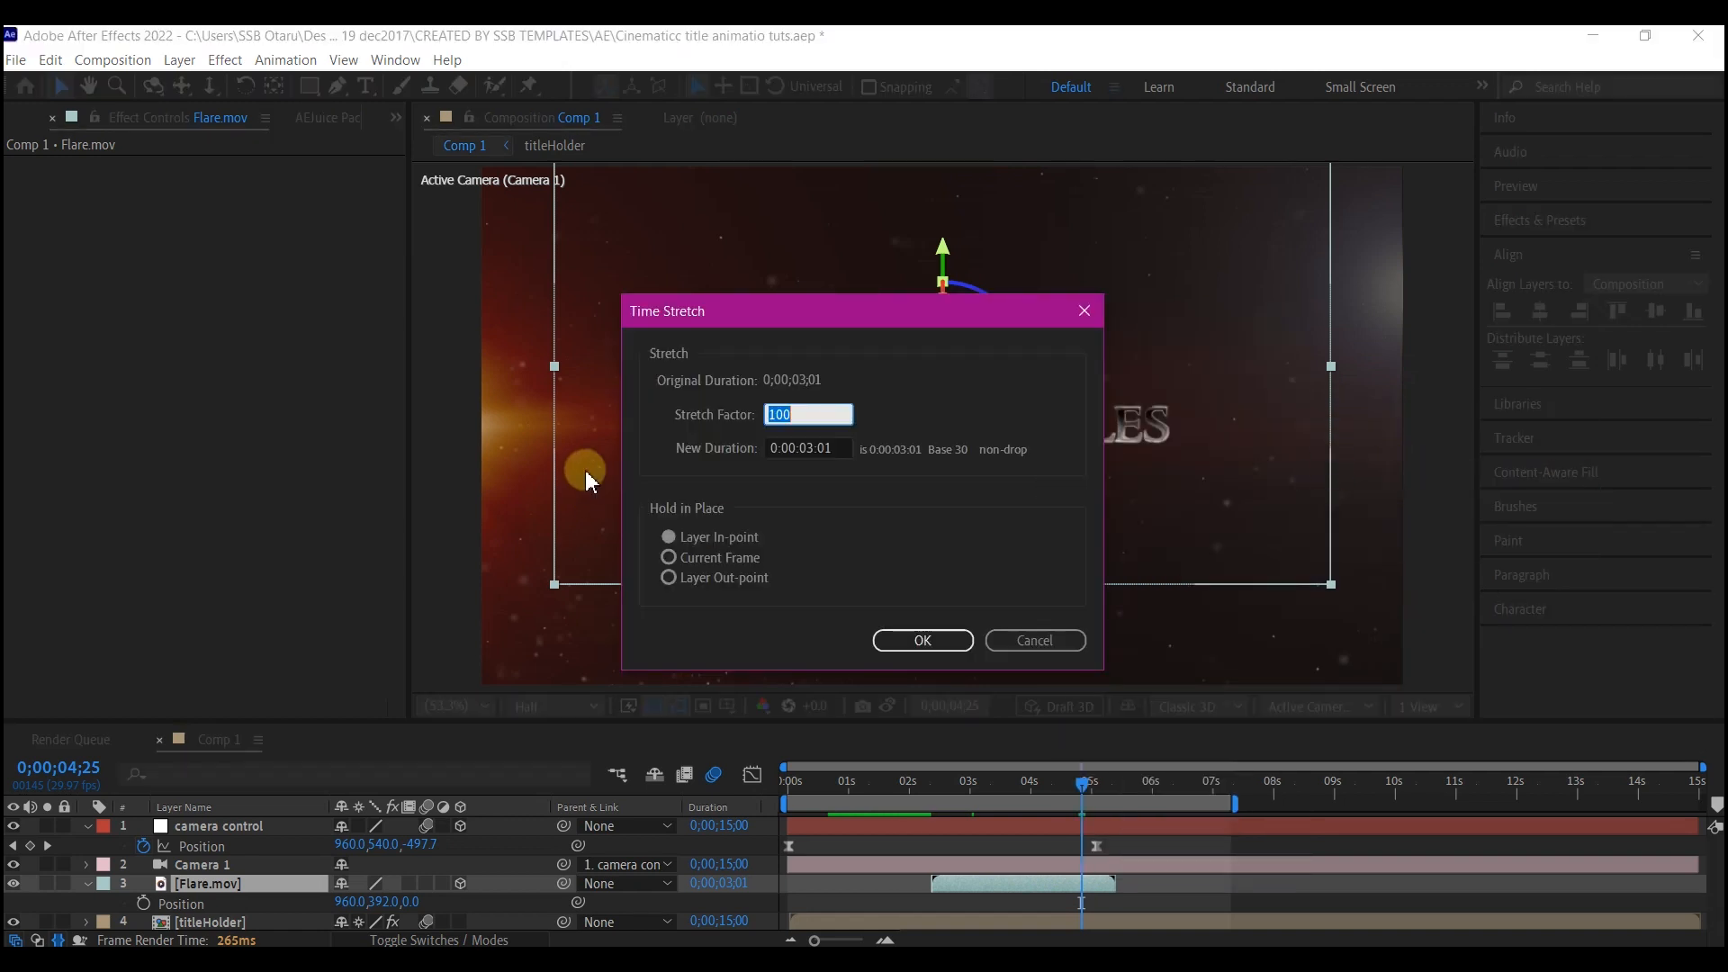
pyautogui.click(925, 644)
pyautogui.click(1034, 782)
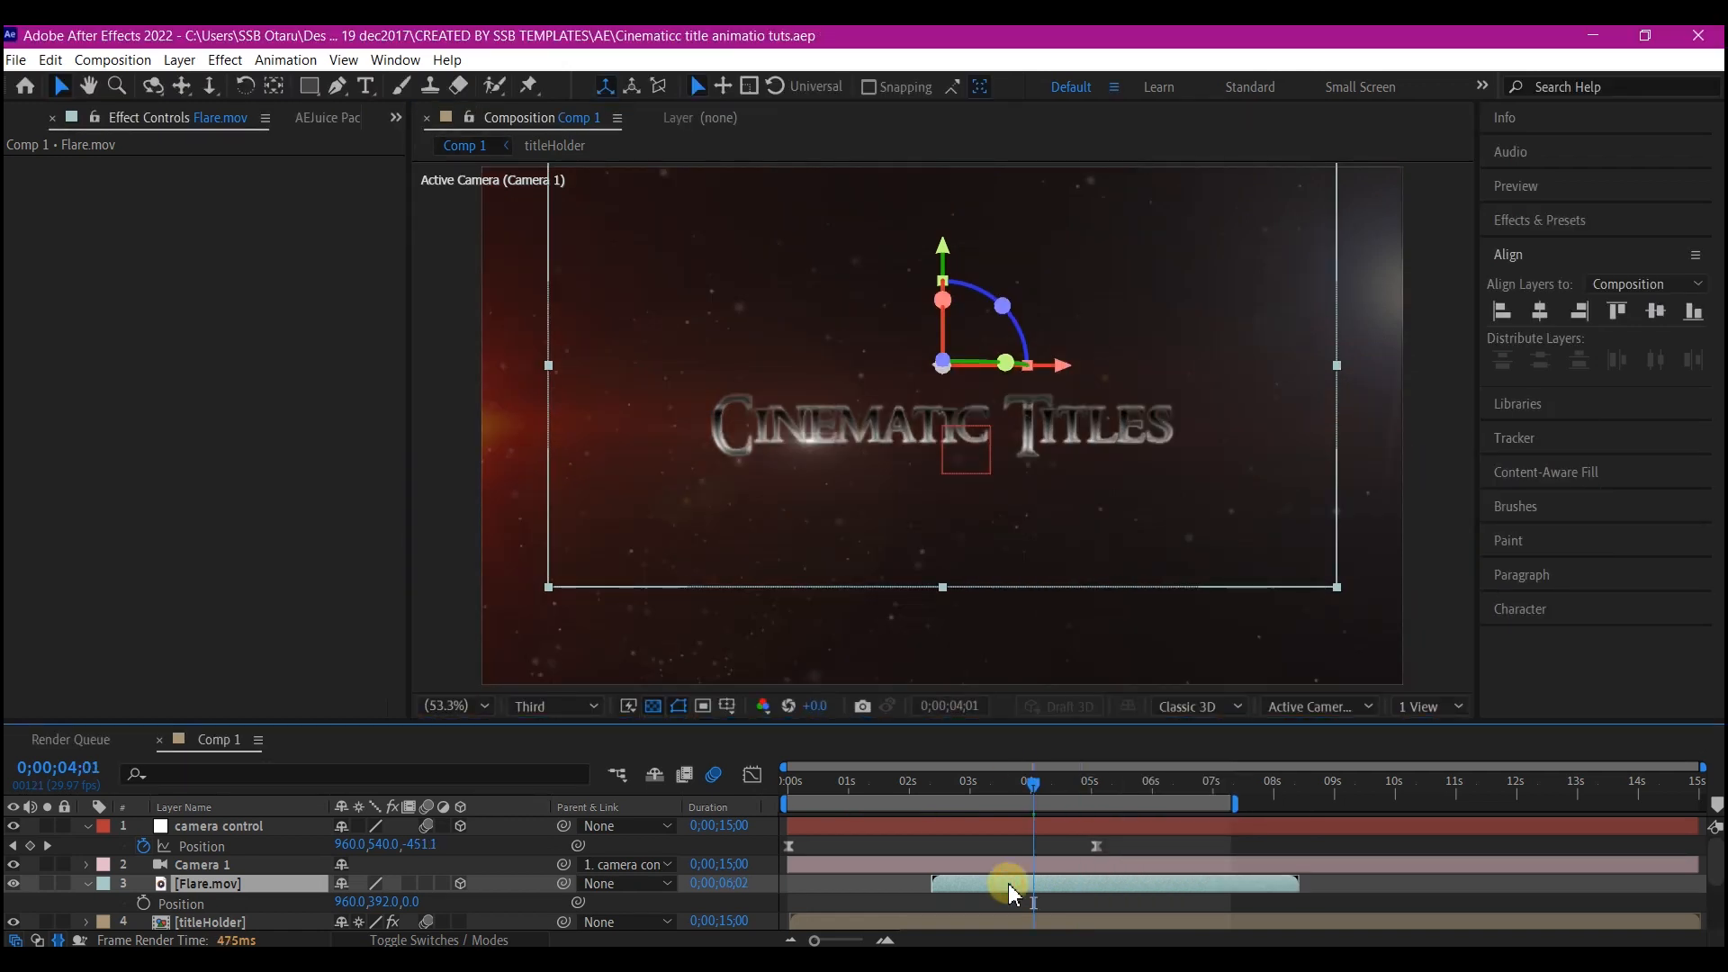
# Step: Duplicate the Flare.mov layer and set the copy's scale to 70%
pyautogui.hotkey('ctrl', 'd')
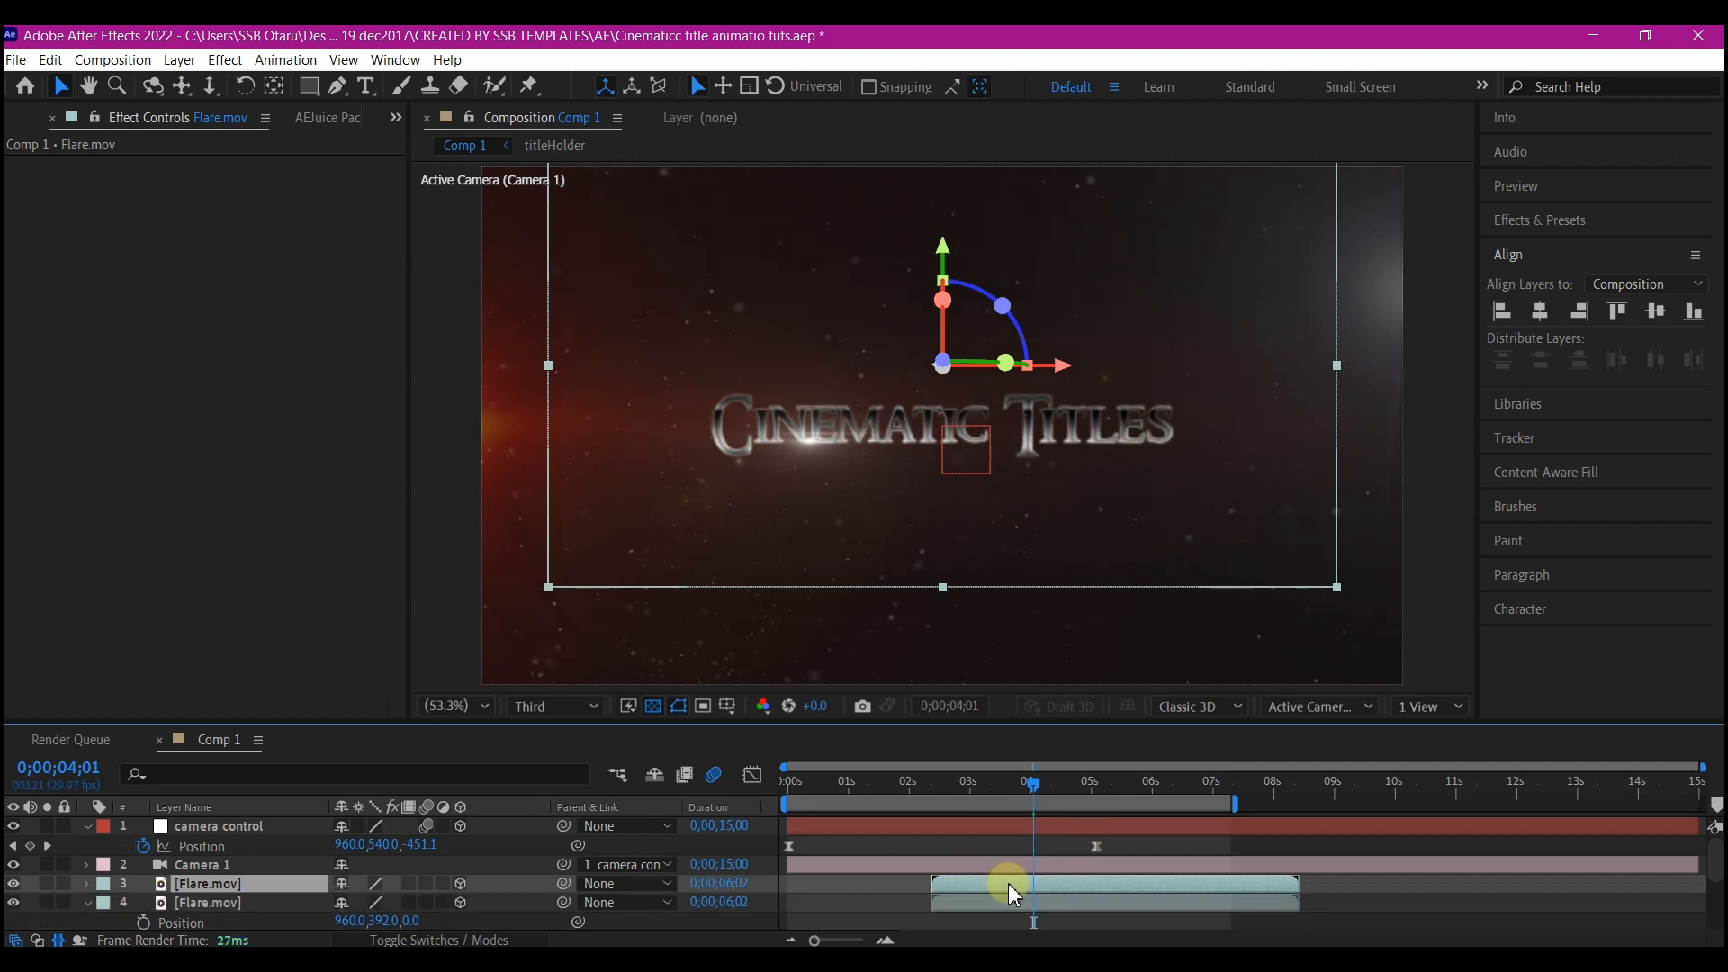
pyautogui.press('s')
pyautogui.click(370, 902)
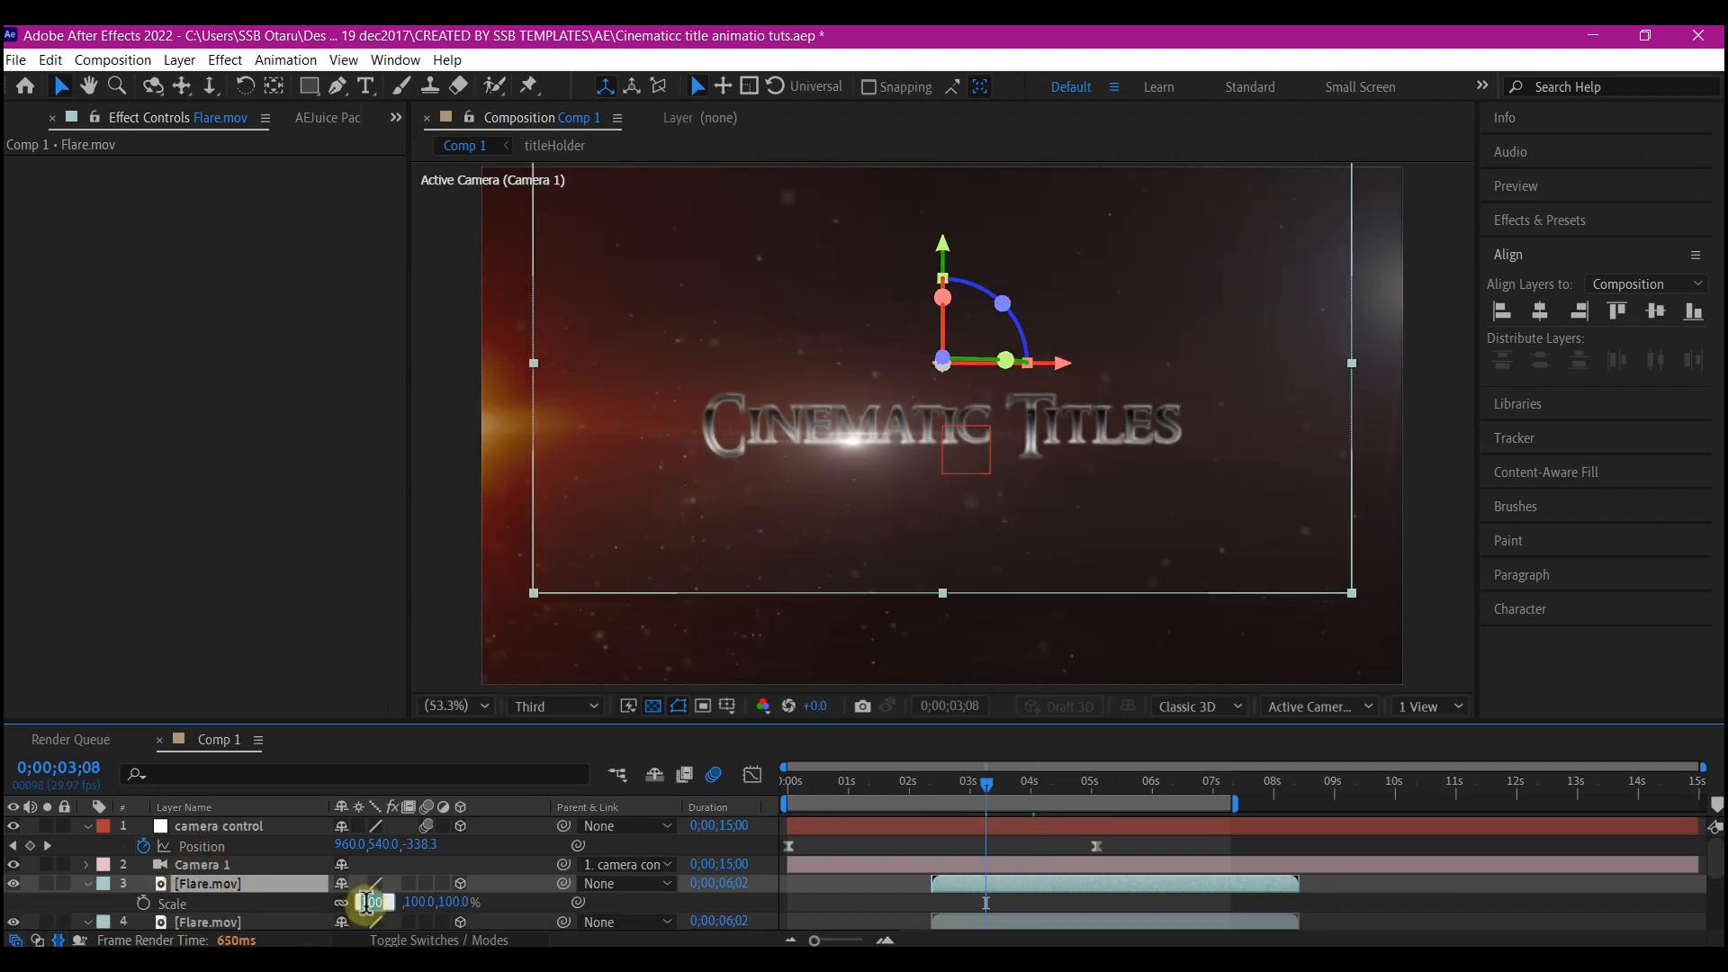
pyautogui.write('70')
pyautogui.press('Return')
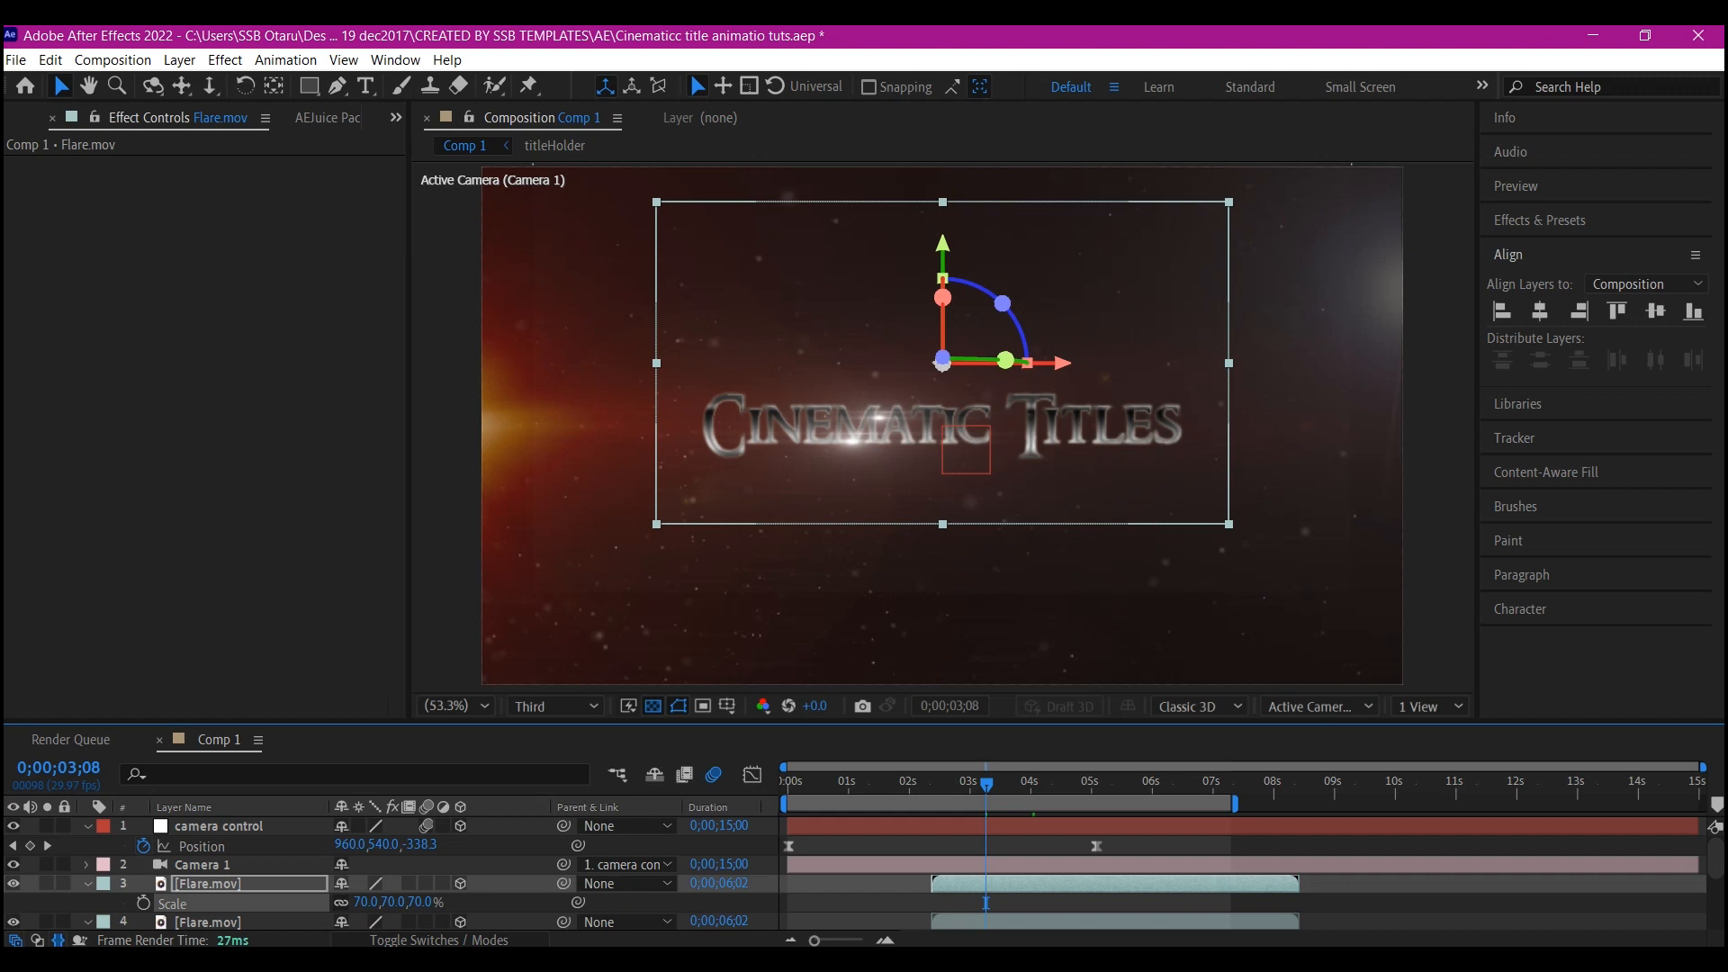
# Step: Move the duplicated Flare.mov layer to position 1555, 371, 0 and set the preview resolution to Full
pyautogui.press('p')
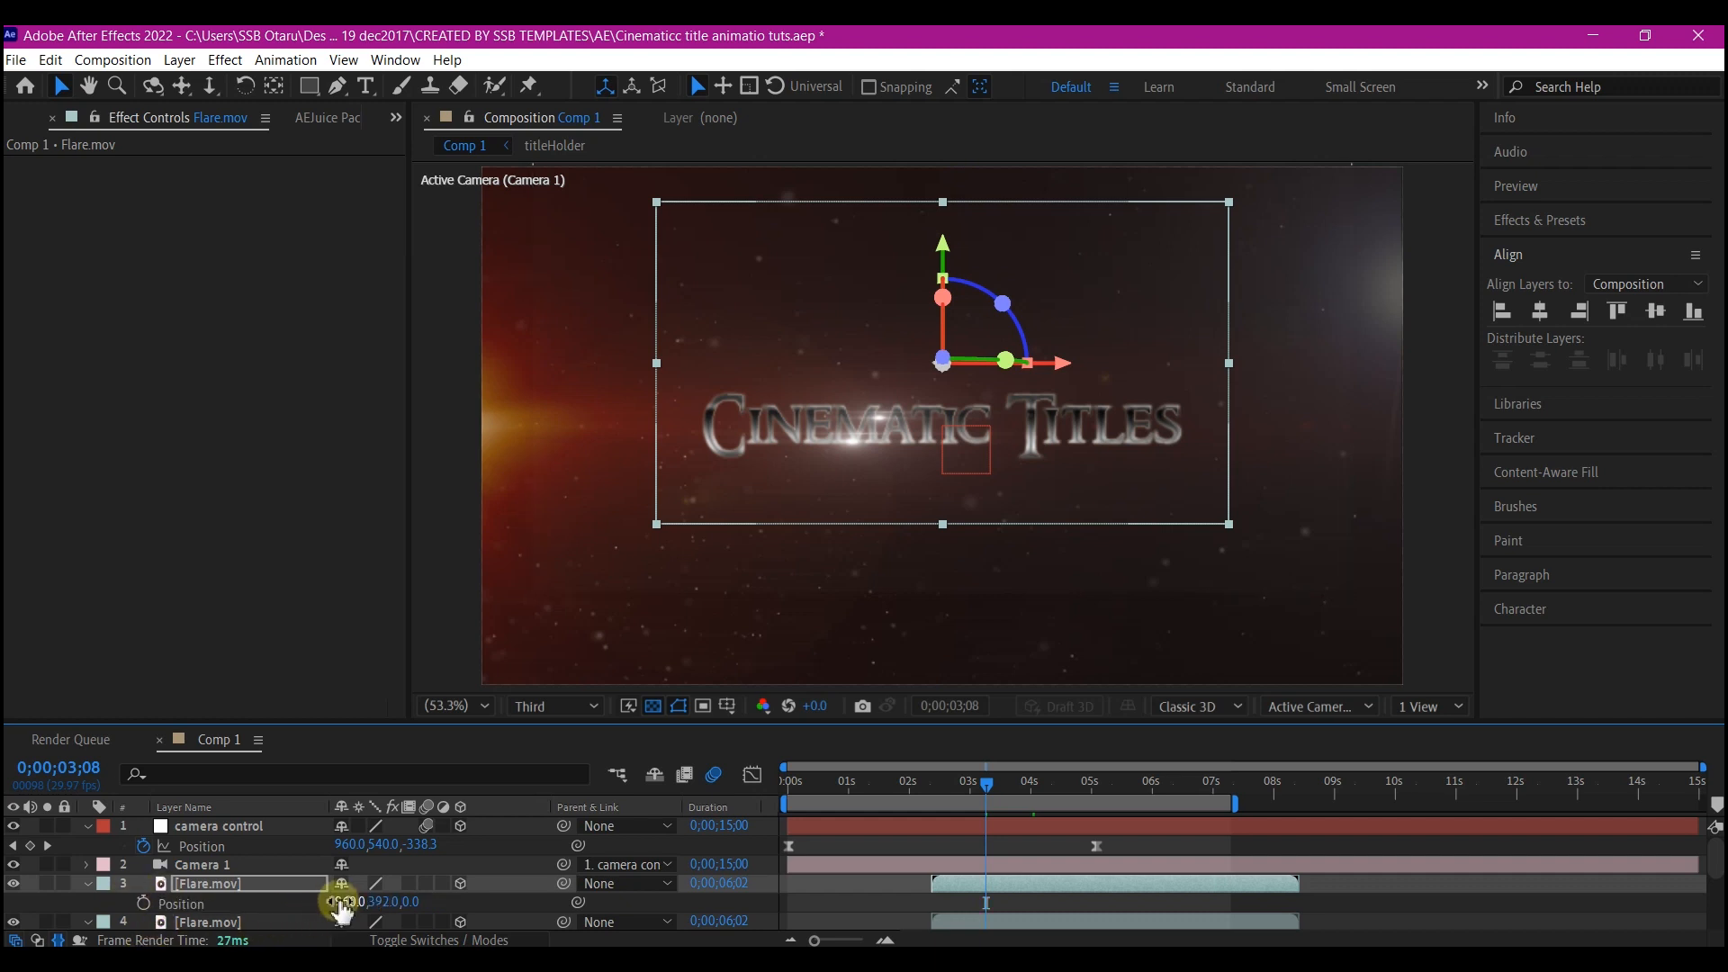
pyautogui.moveTo(339, 901); pyautogui.dragTo(1202, 941)
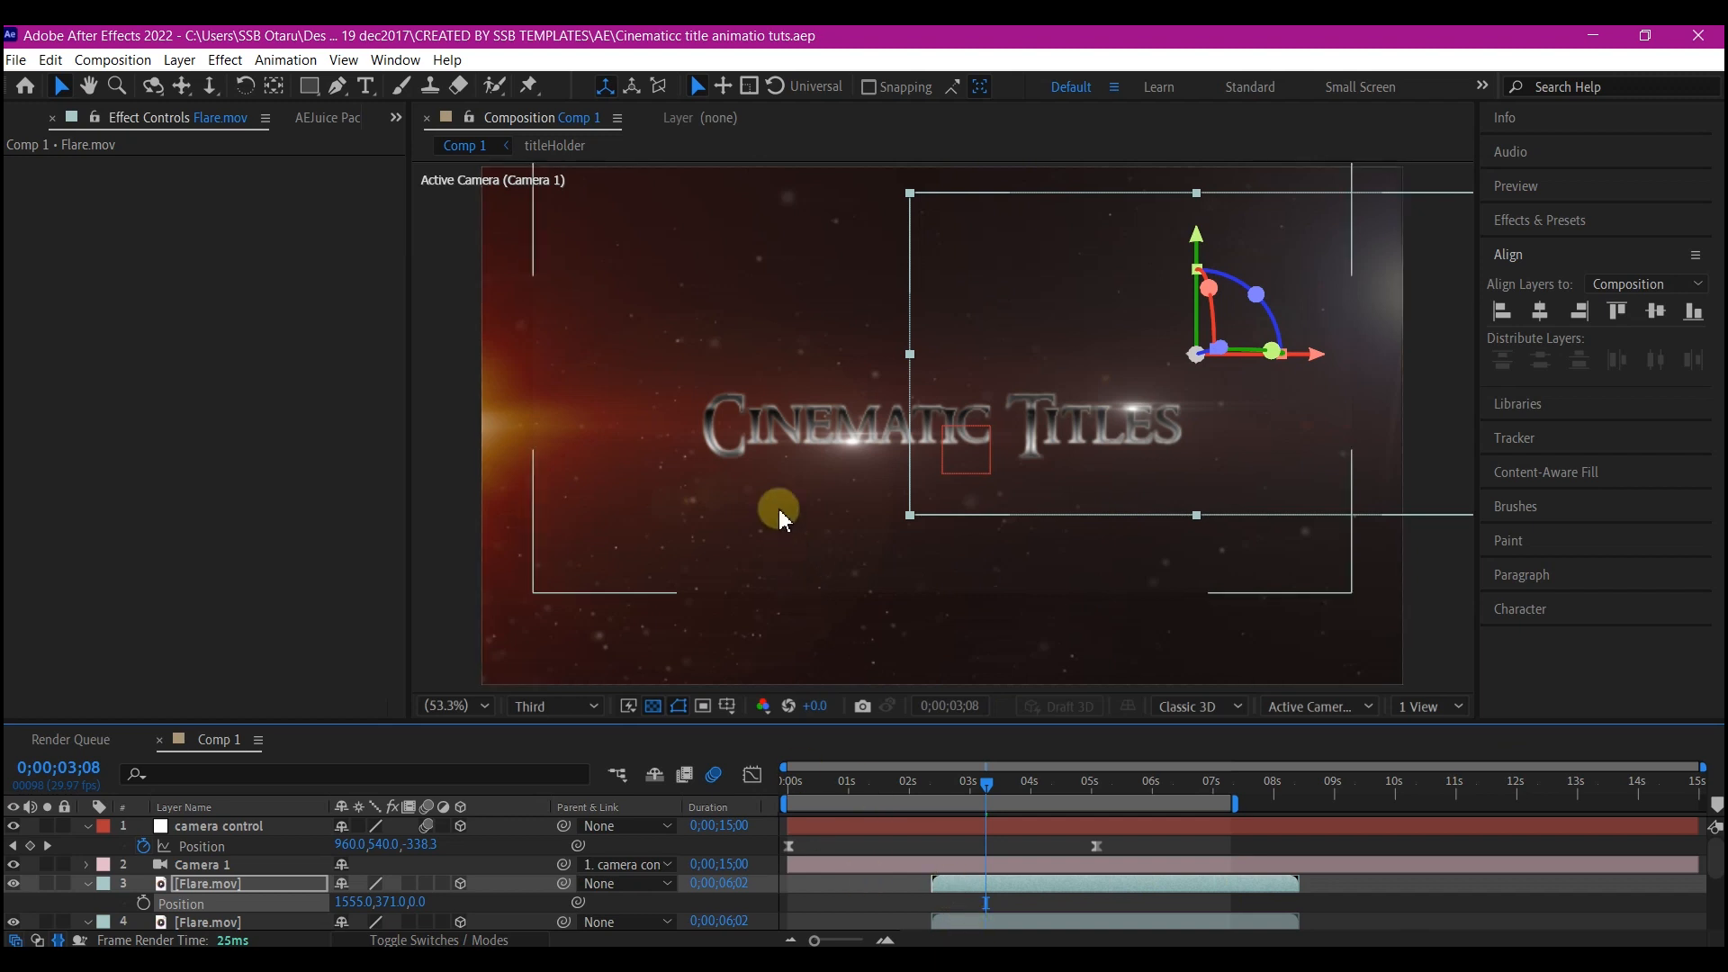
pyautogui.click(531, 707)
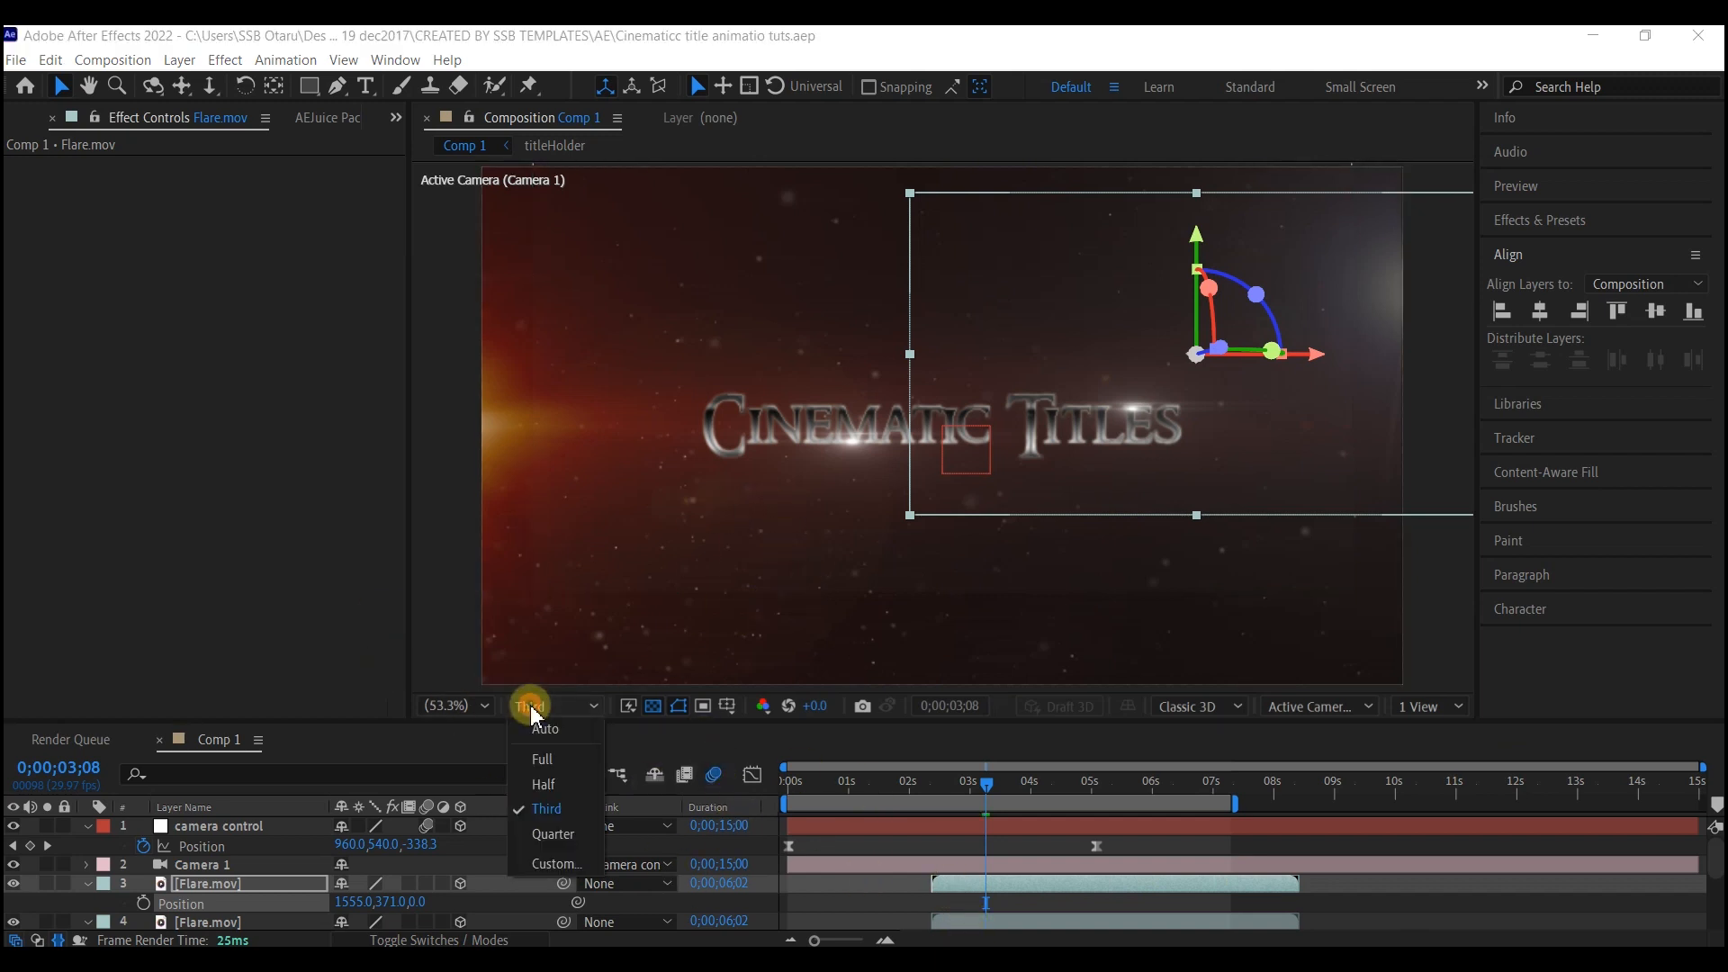
pyautogui.click(548, 762)
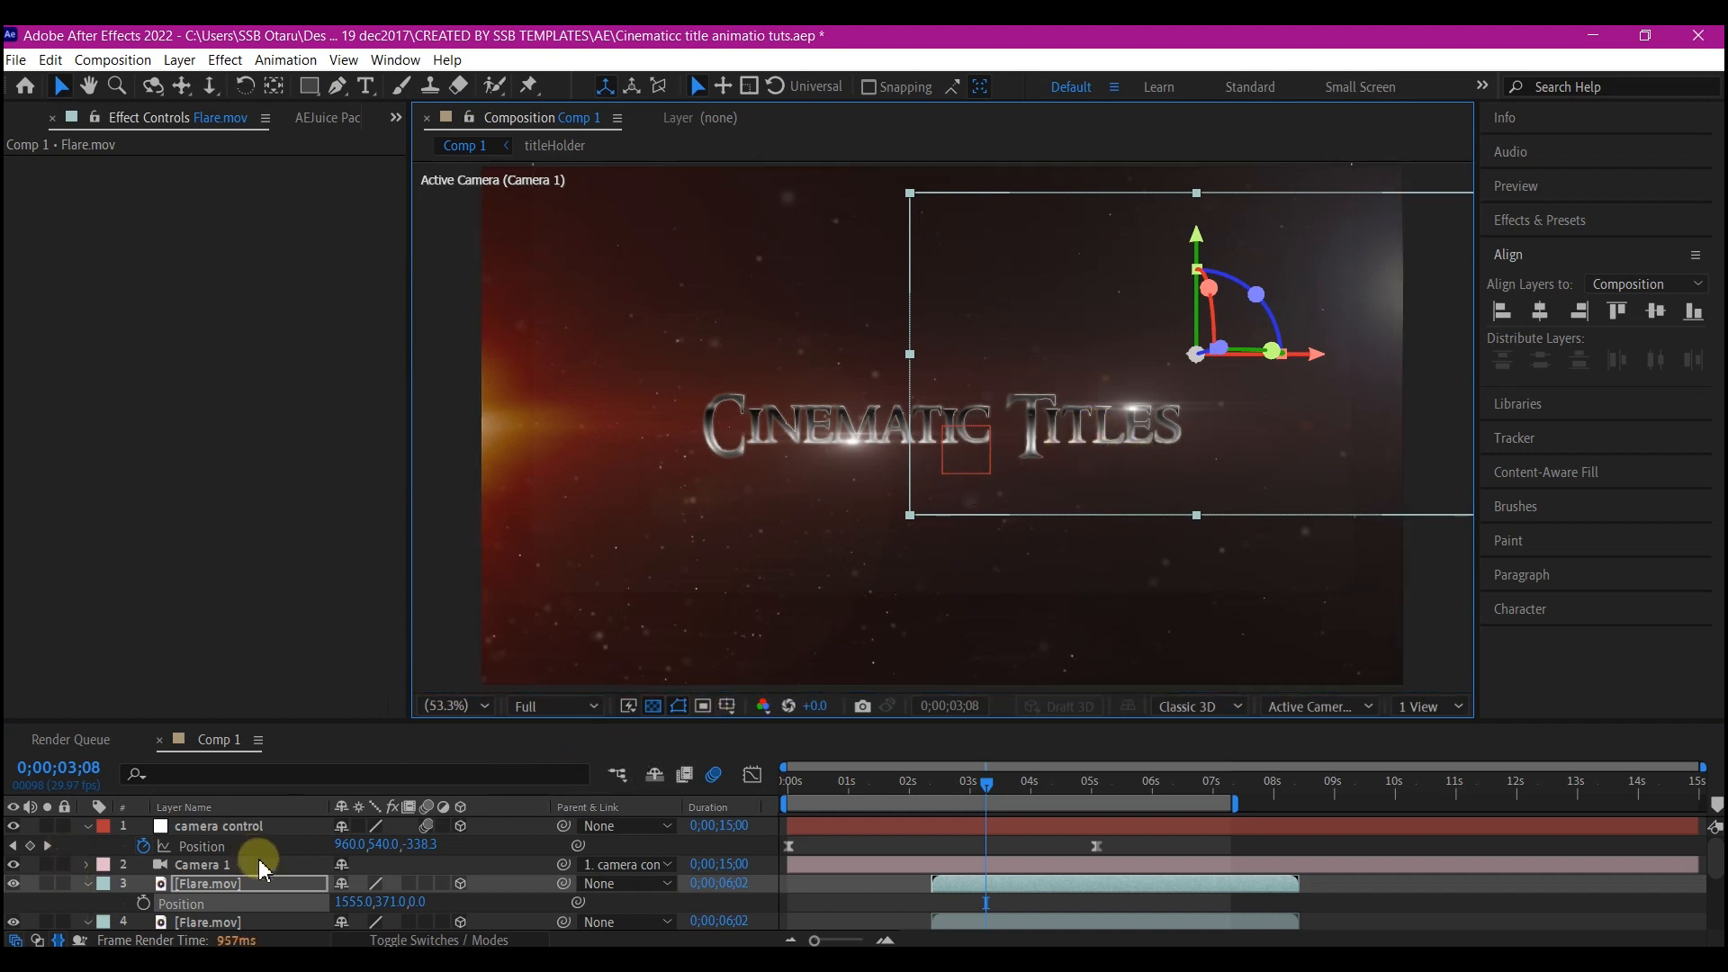
# Step: Create an adjustment layer above the camera control layer in Comp 1
pyautogui.click(216, 828)
pyautogui.rightClick(33, 908)
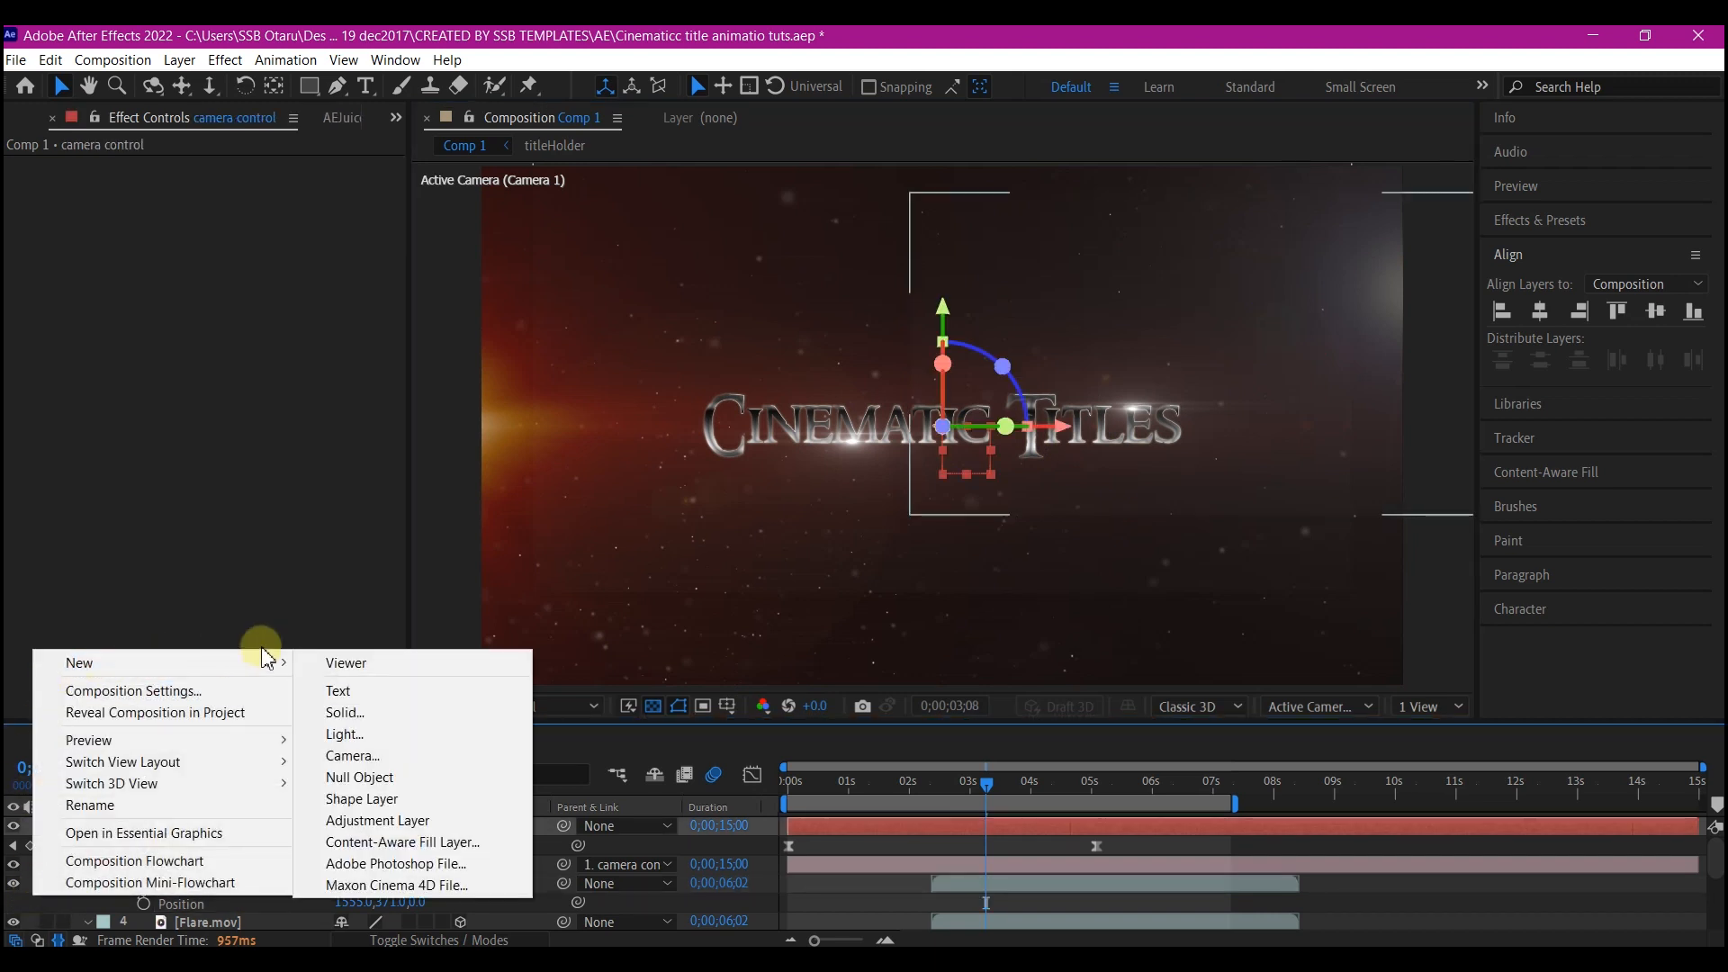
pyautogui.moveTo(243, 664)
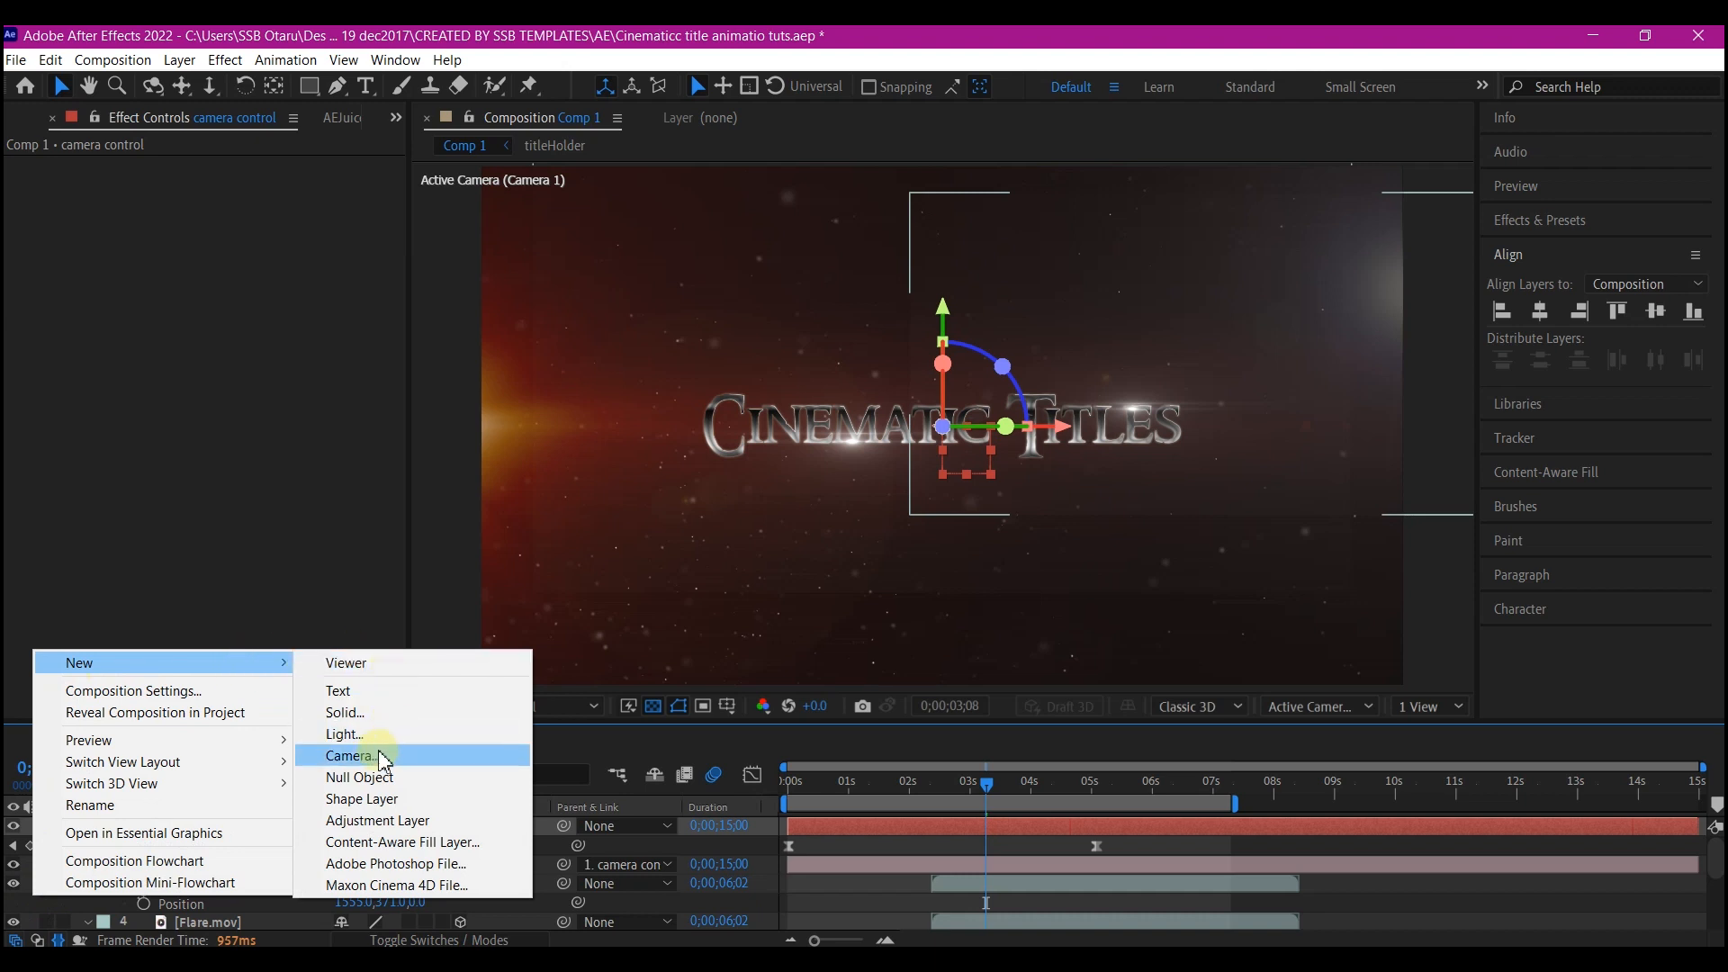
pyautogui.click(358, 820)
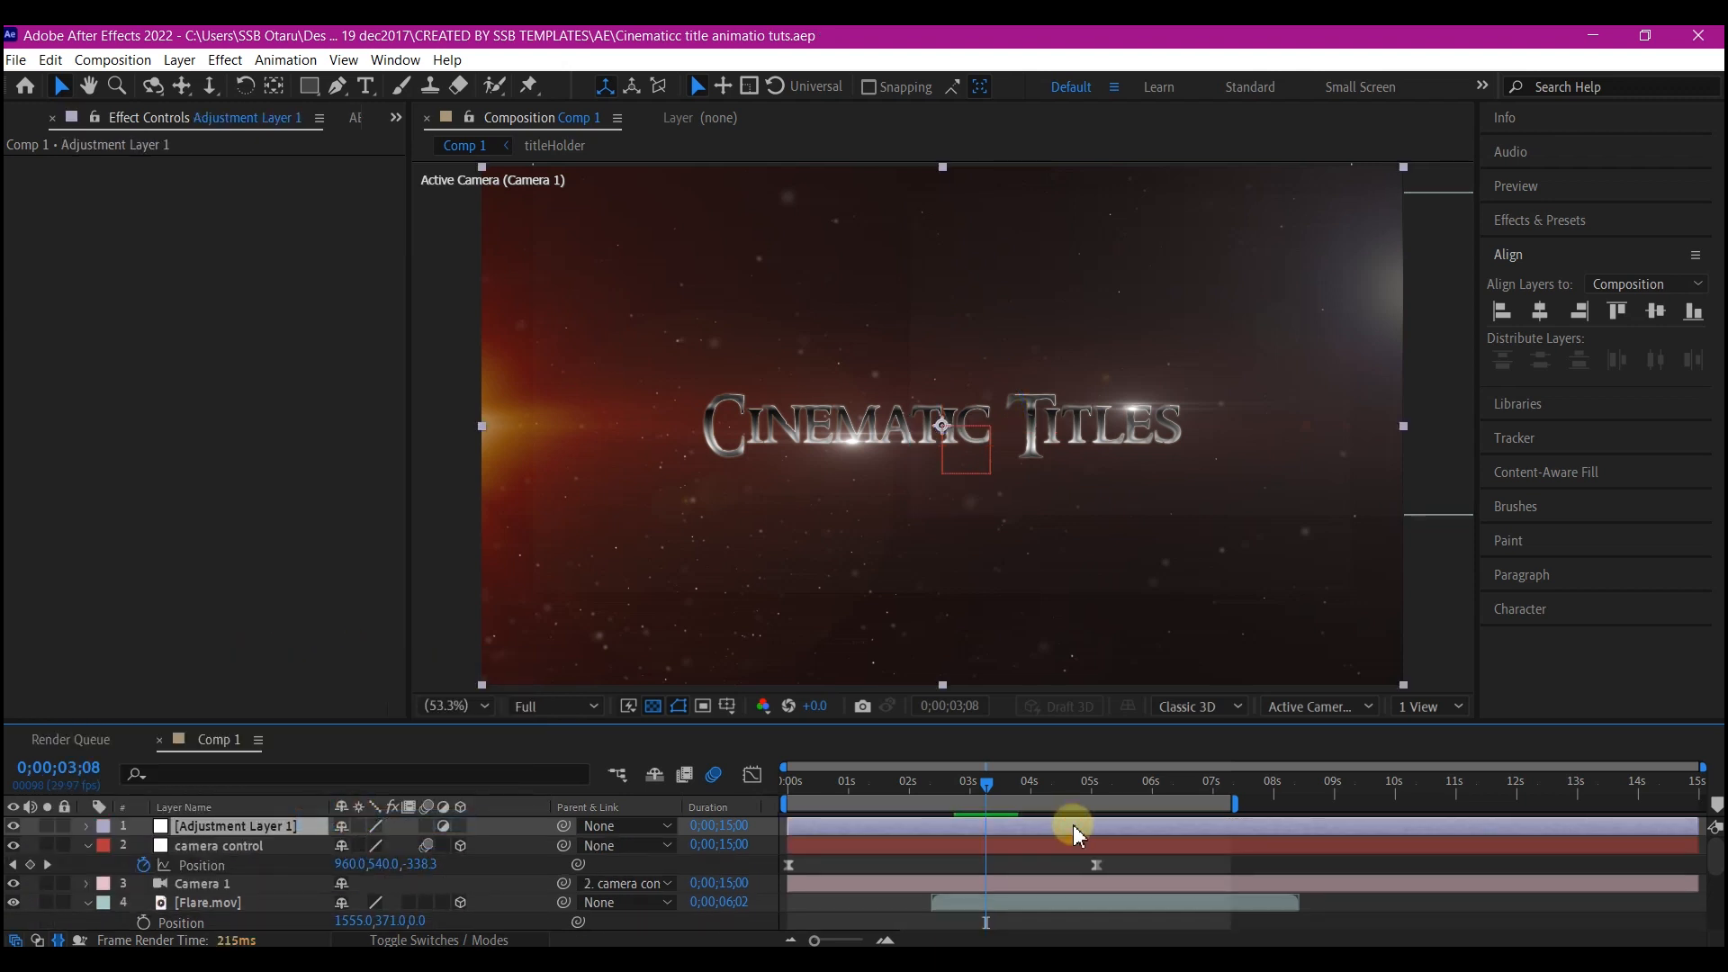
# Step: Find the Curves effect and apply it to the adjustment layer
pyautogui.hotkey('ctrl', 'space')
pyautogui.write('cur')
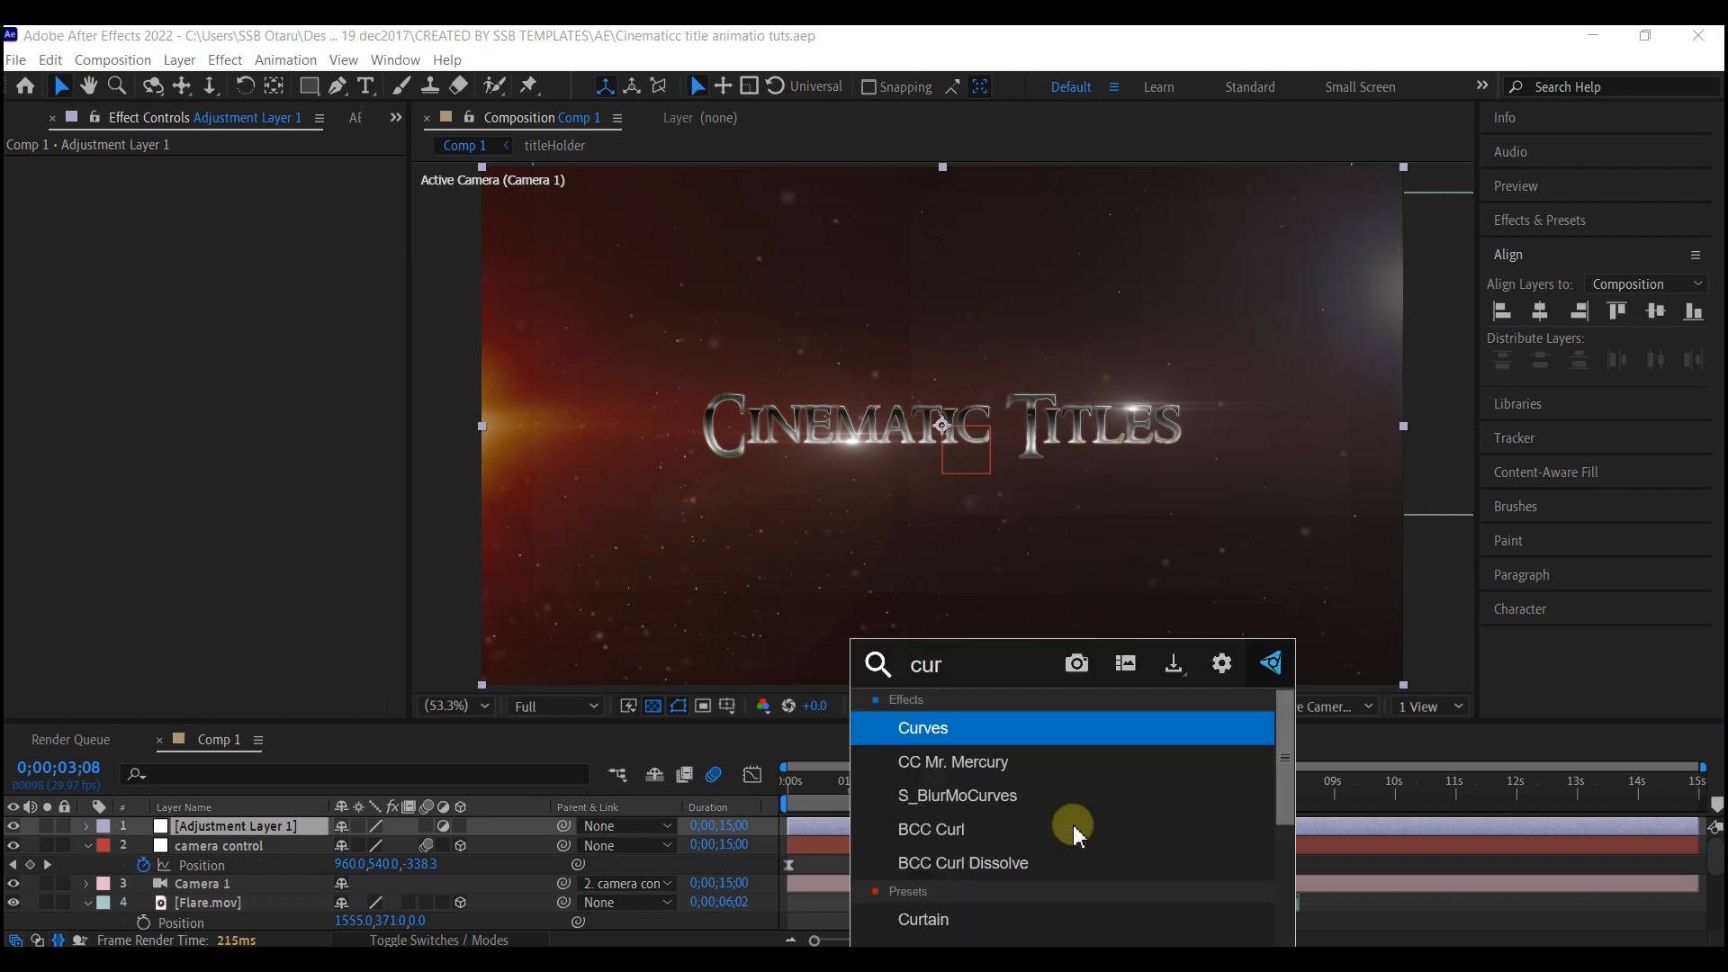
pyautogui.write('ve')
pyautogui.click(991, 728)
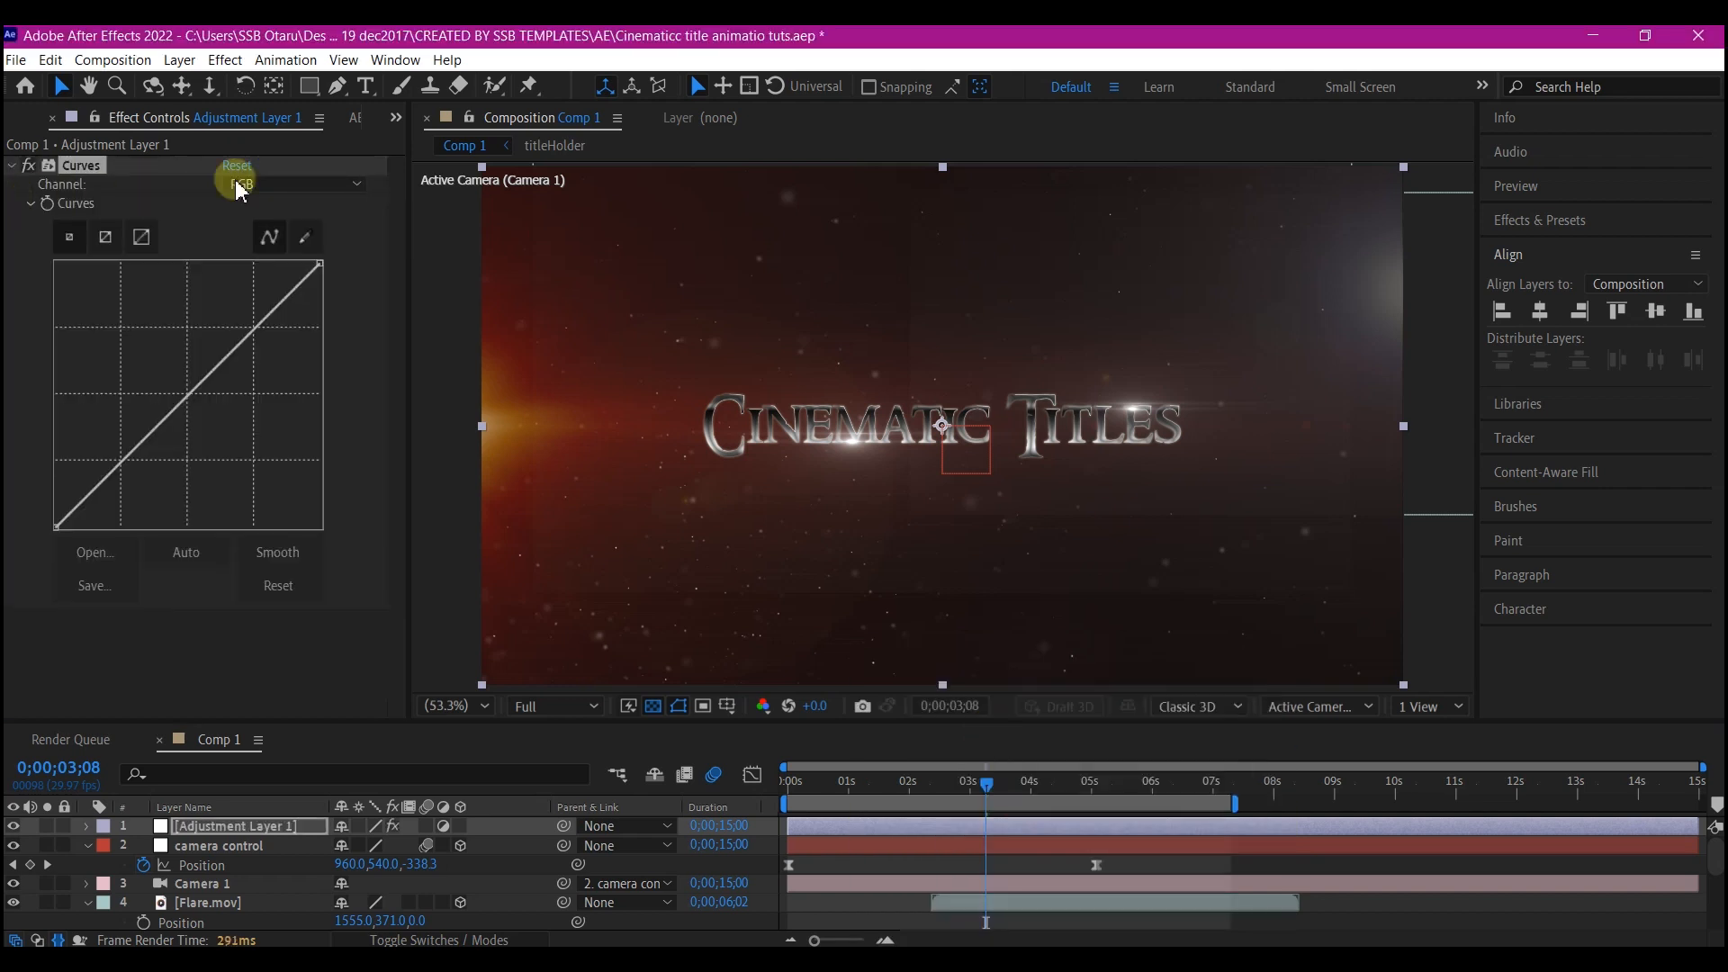
# Step: Switch the Curves effect to the Red channel and pull the middle of its curve slightly downward
pyautogui.click(239, 185)
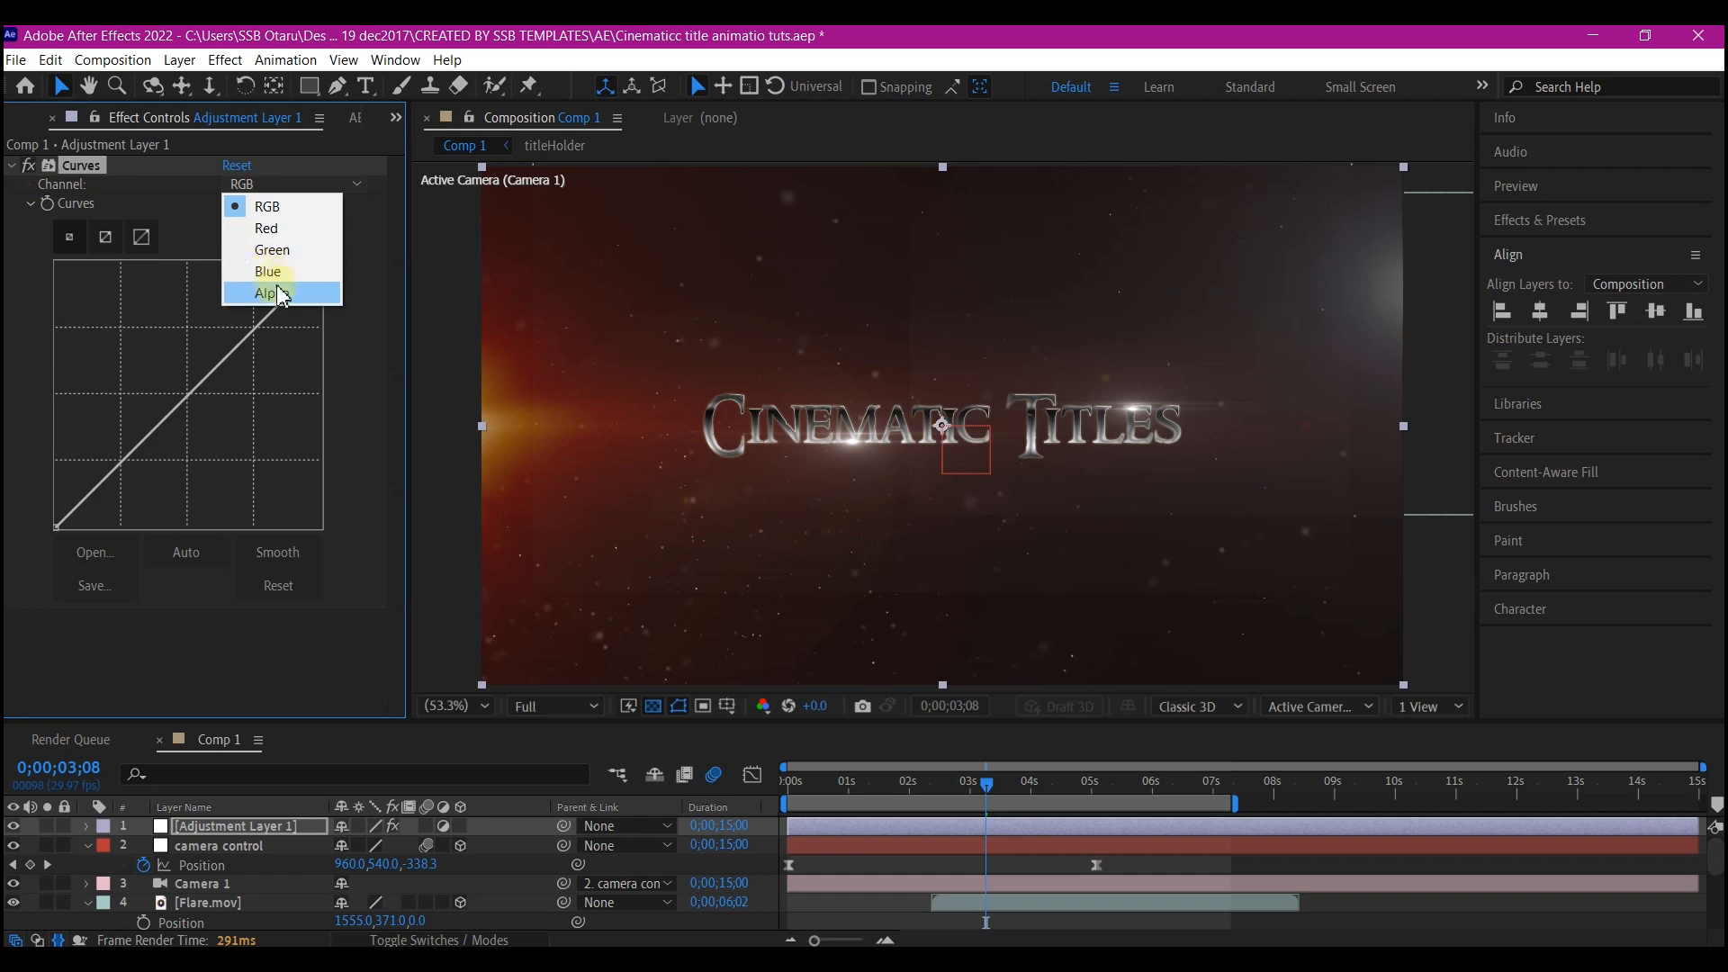
pyautogui.click(270, 229)
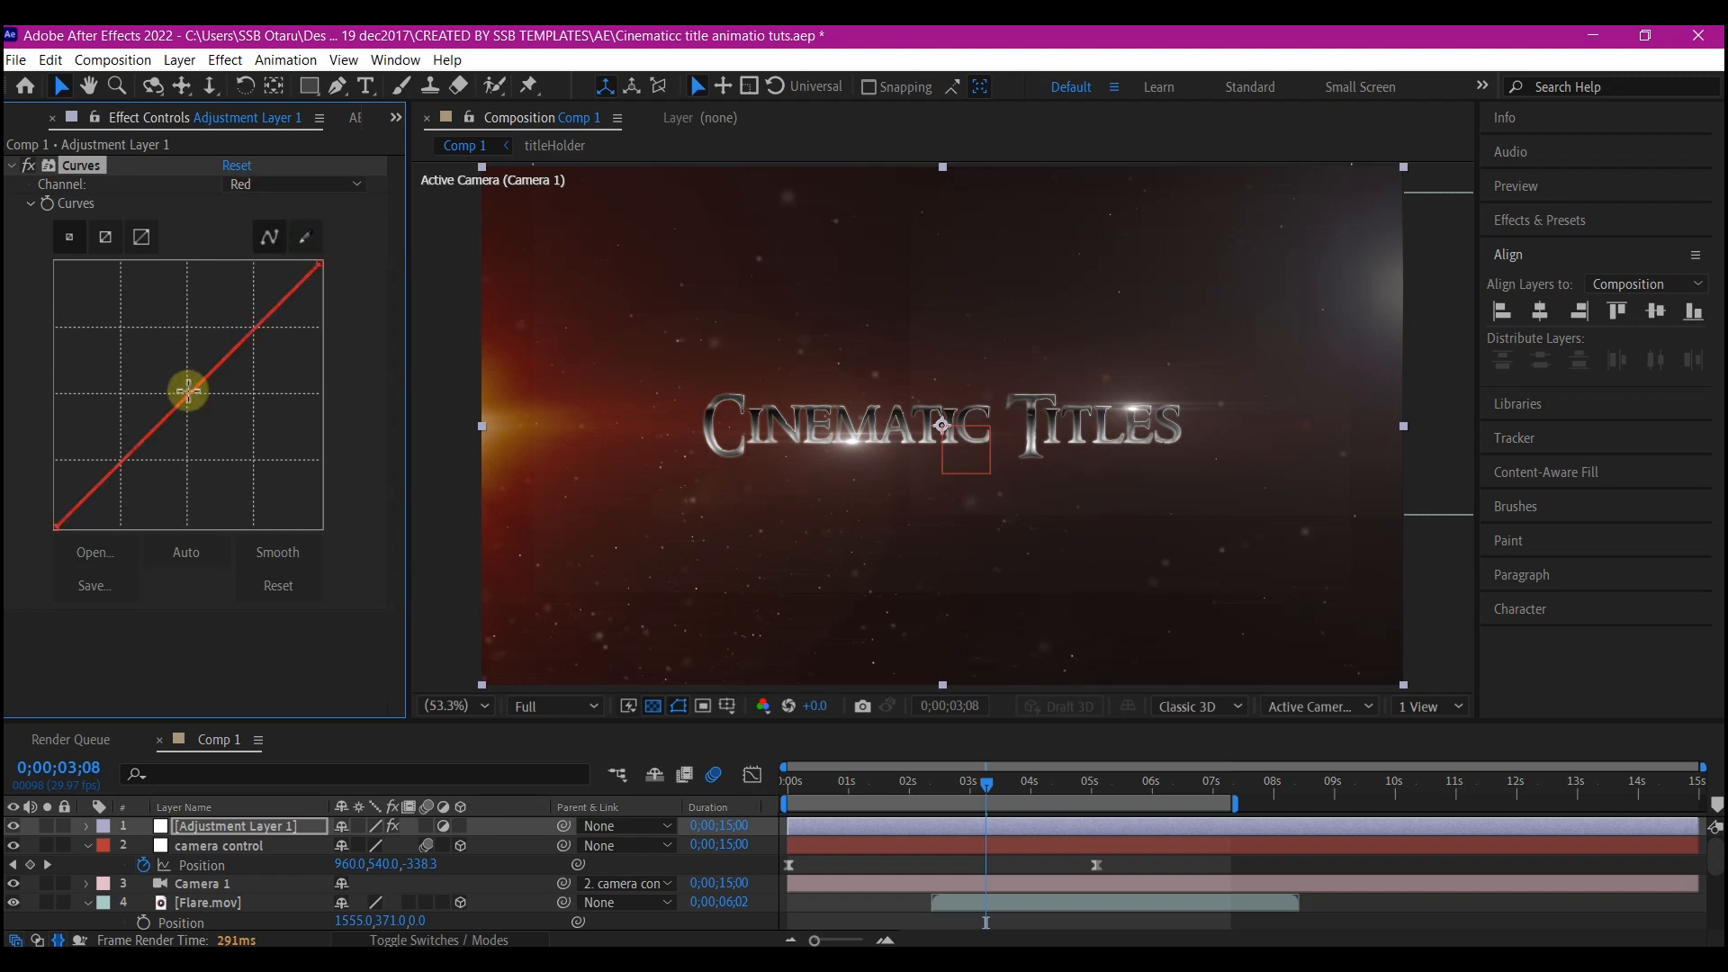
pyautogui.moveTo(185, 392); pyautogui.dragTo(207, 414)
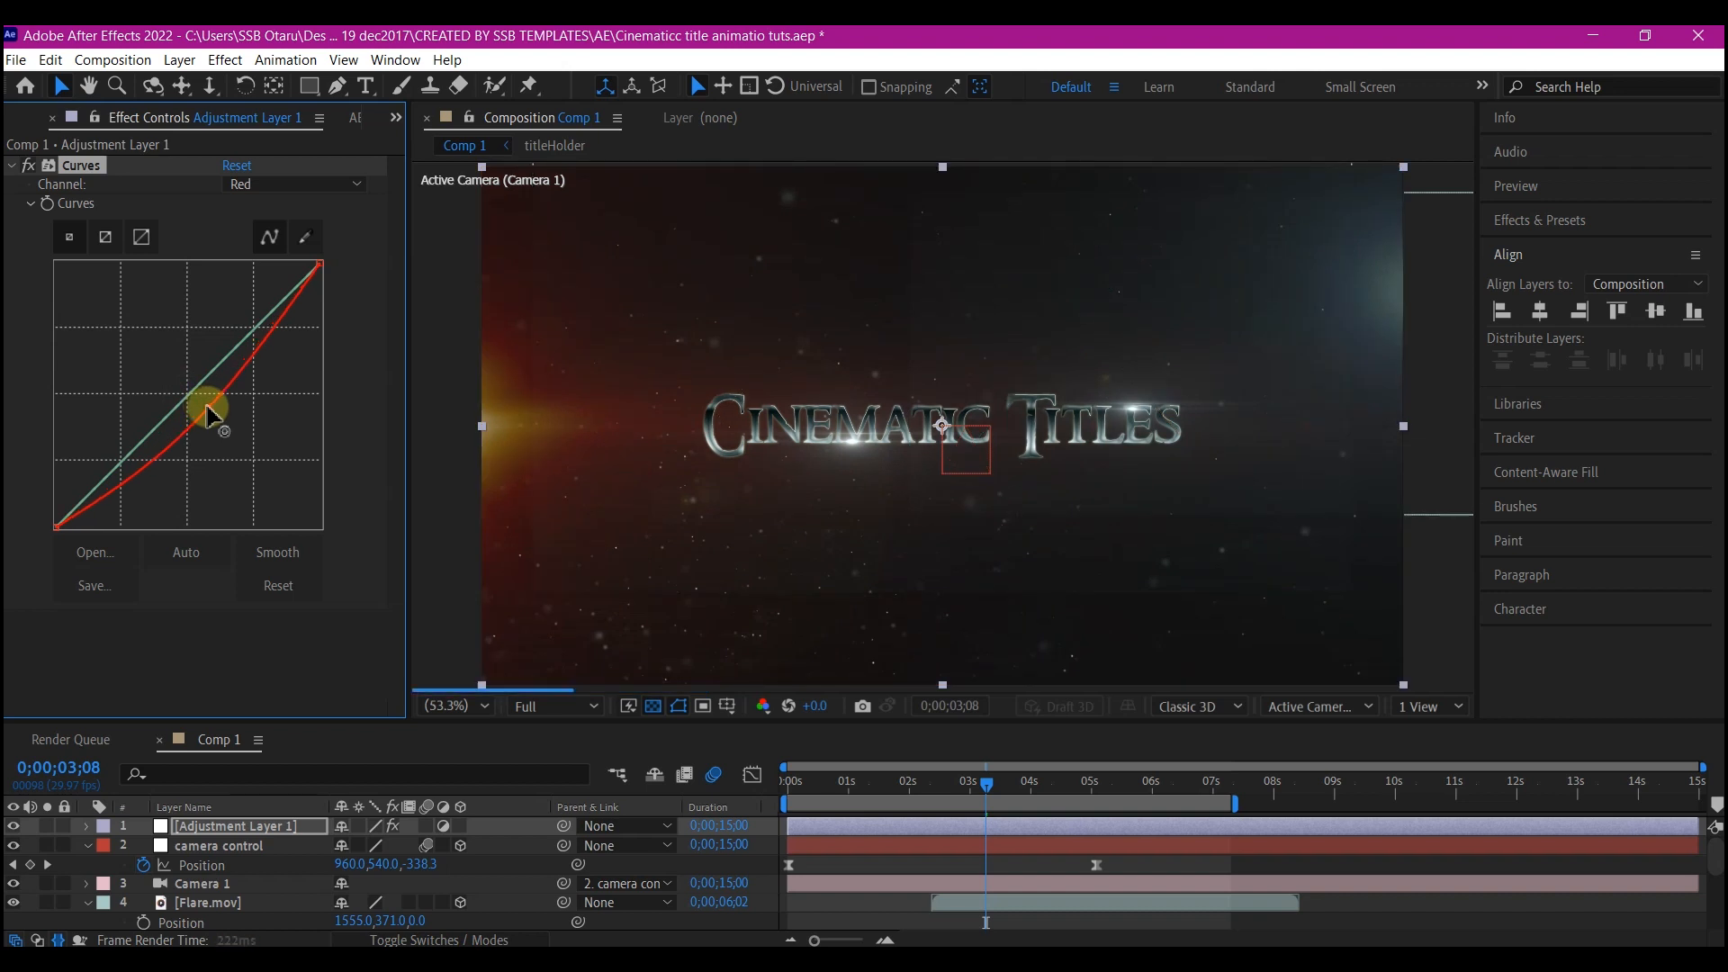
# Step: Switch the Curves effect to the Blue channel and pull the middle of its curve slightly upward
pyautogui.click(290, 183)
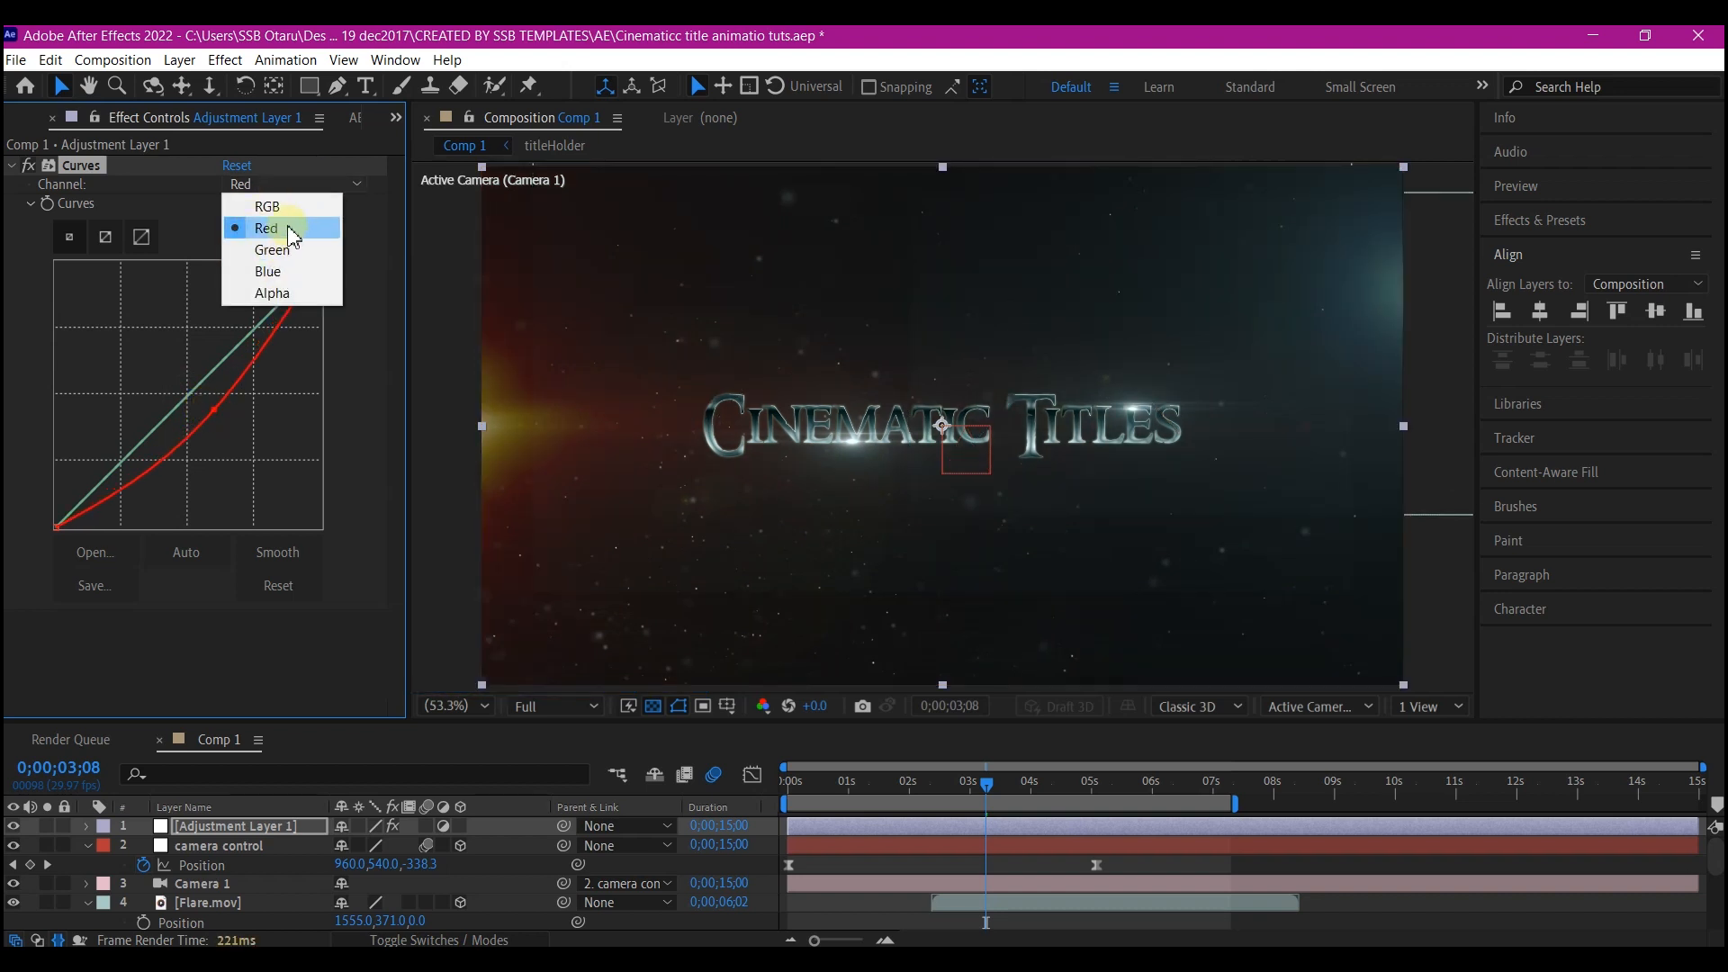
pyautogui.click(267, 271)
pyautogui.moveTo(193, 392); pyautogui.dragTo(172, 373)
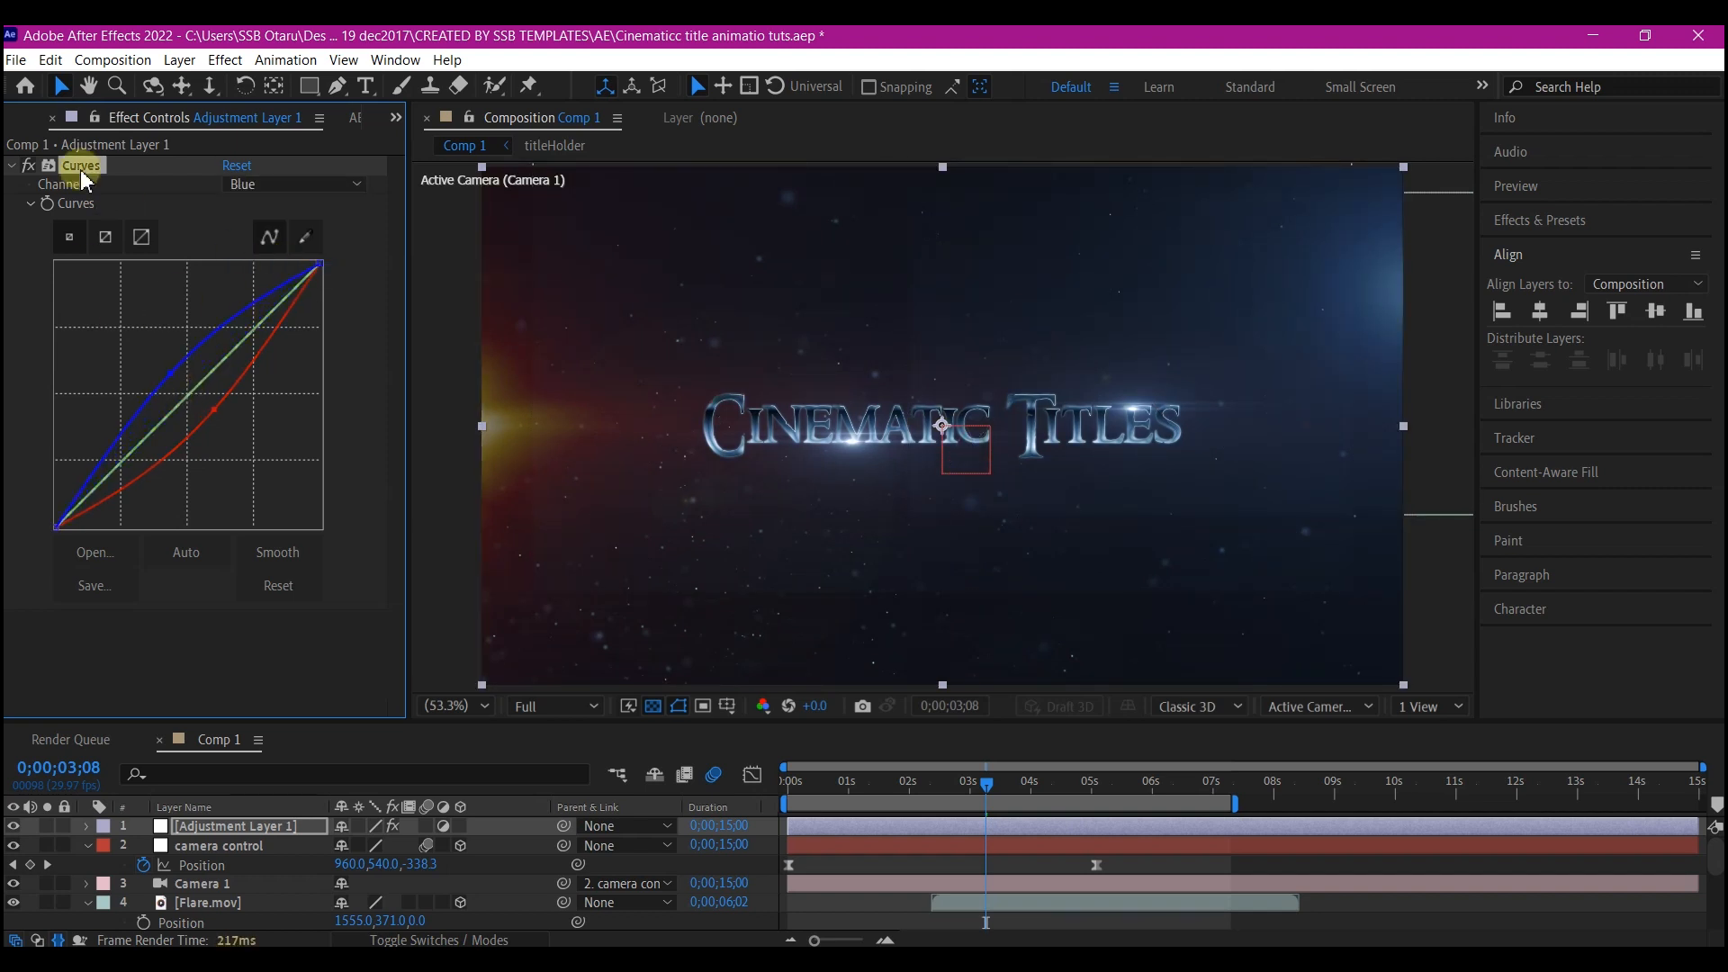
# Step: Add a reset duplicate of the Curves effect and shape its RGB curve with lowered shadows and slightly raised upper midtones
pyautogui.hotkey('ctrl', 'd')
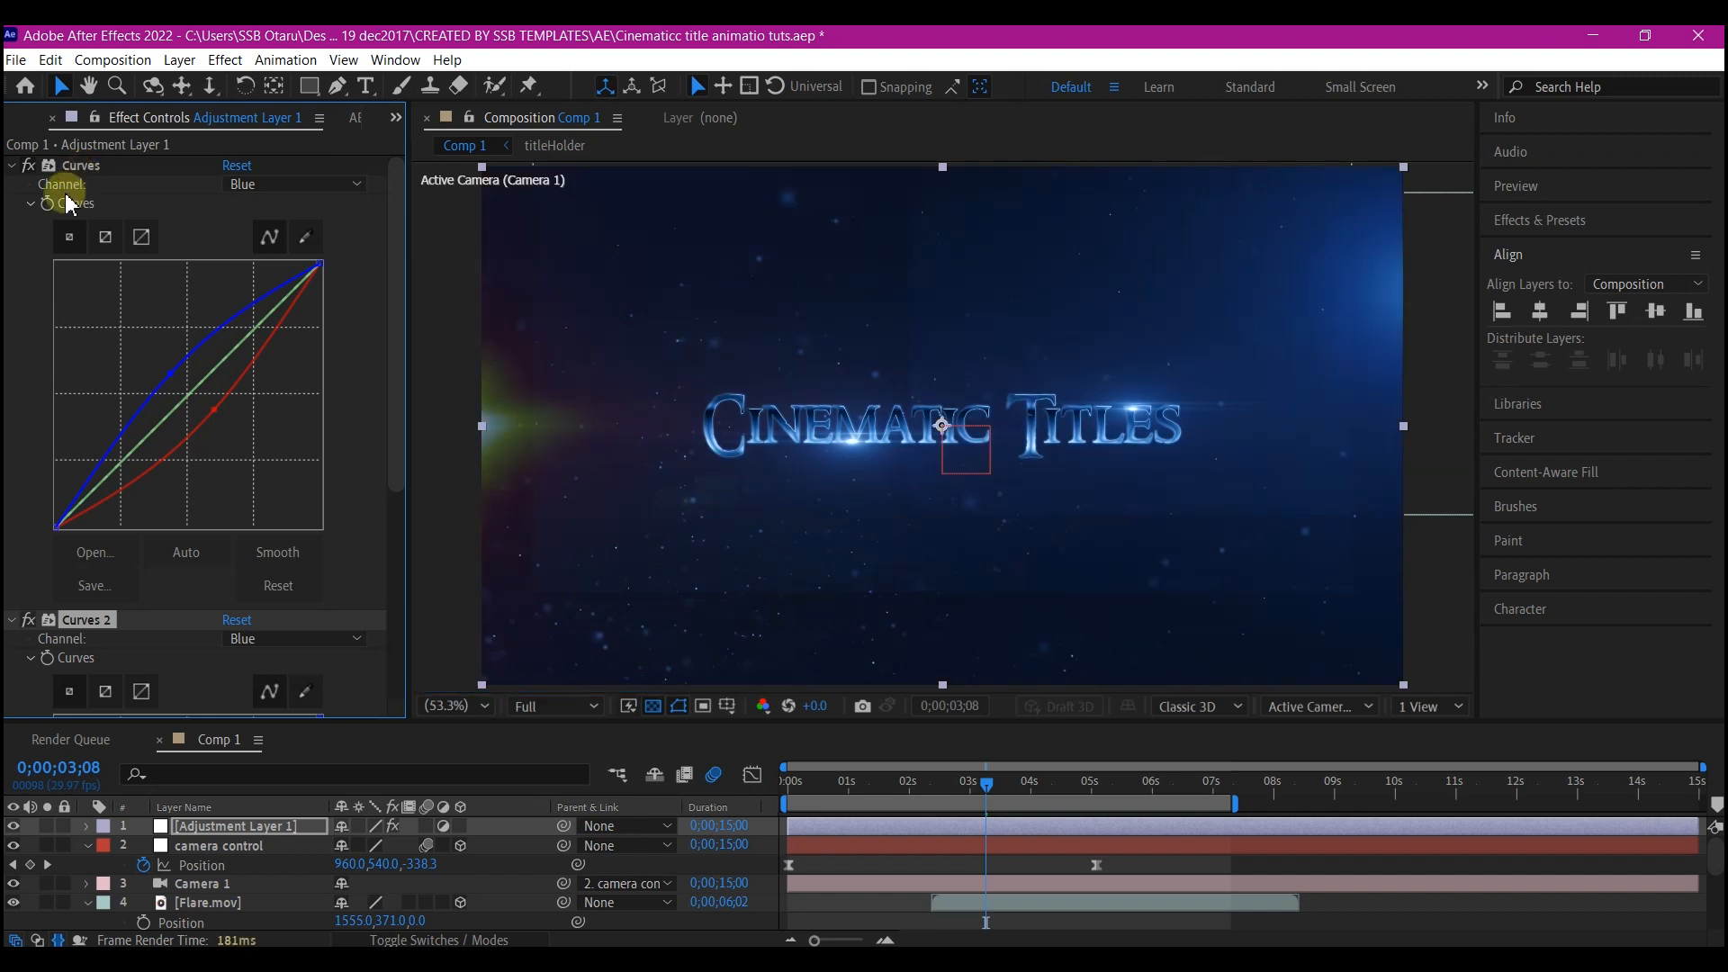
pyautogui.click(12, 165)
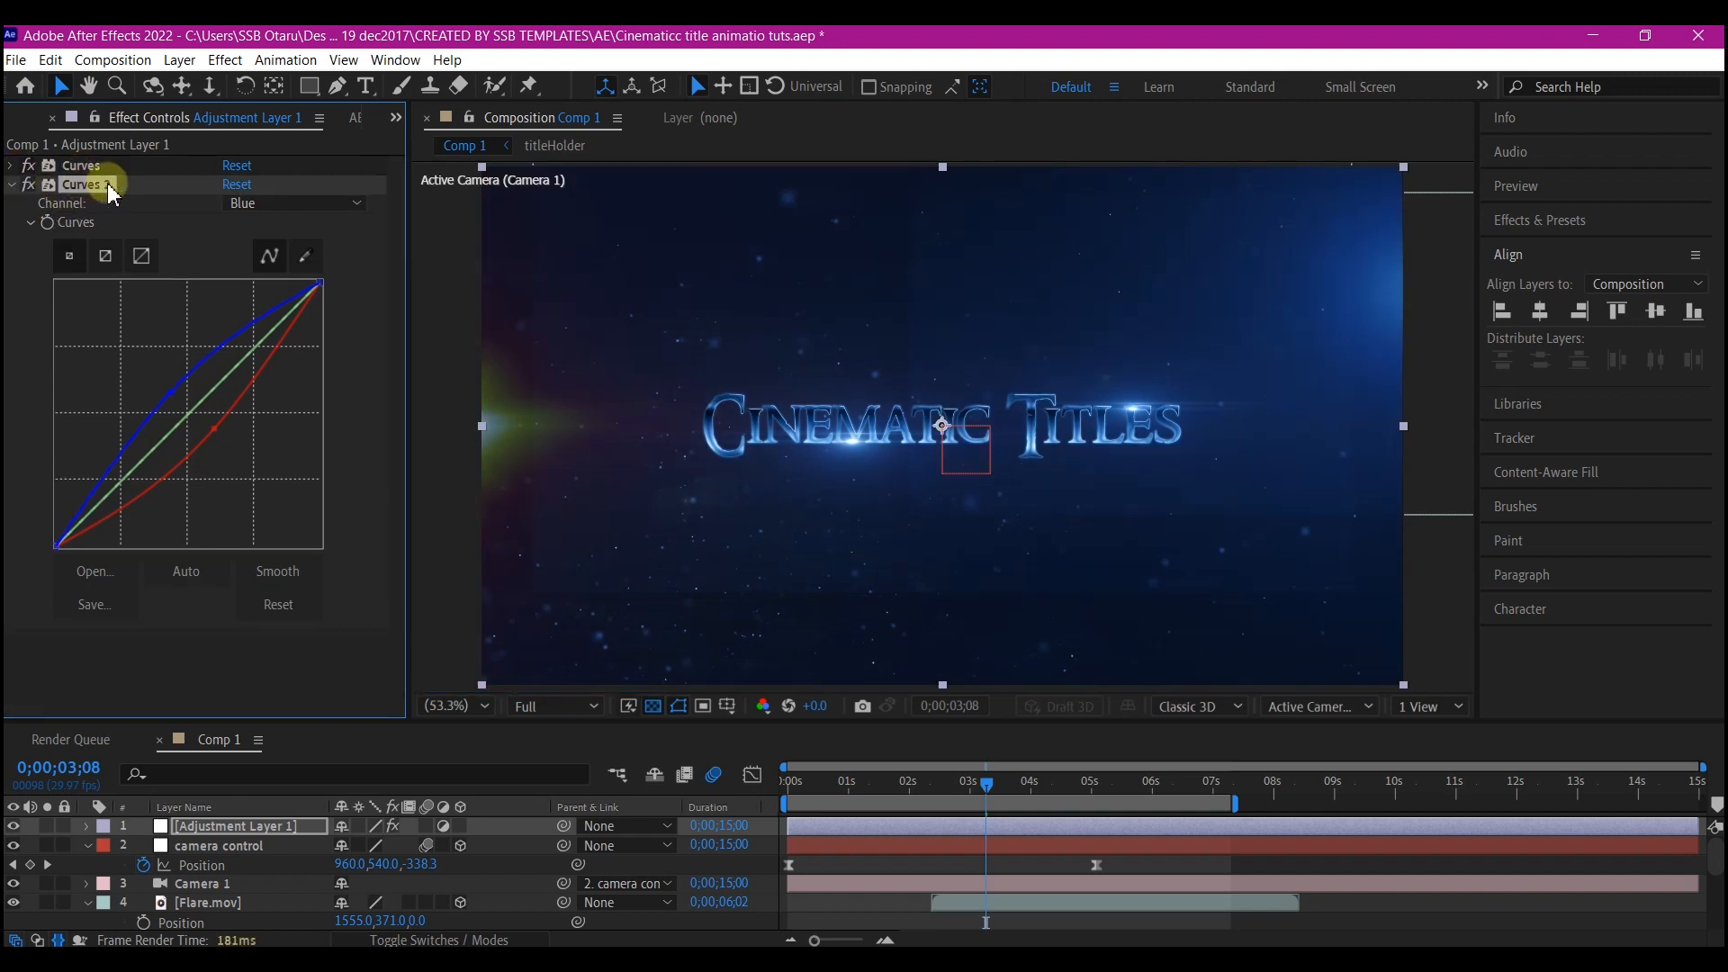
pyautogui.click(237, 184)
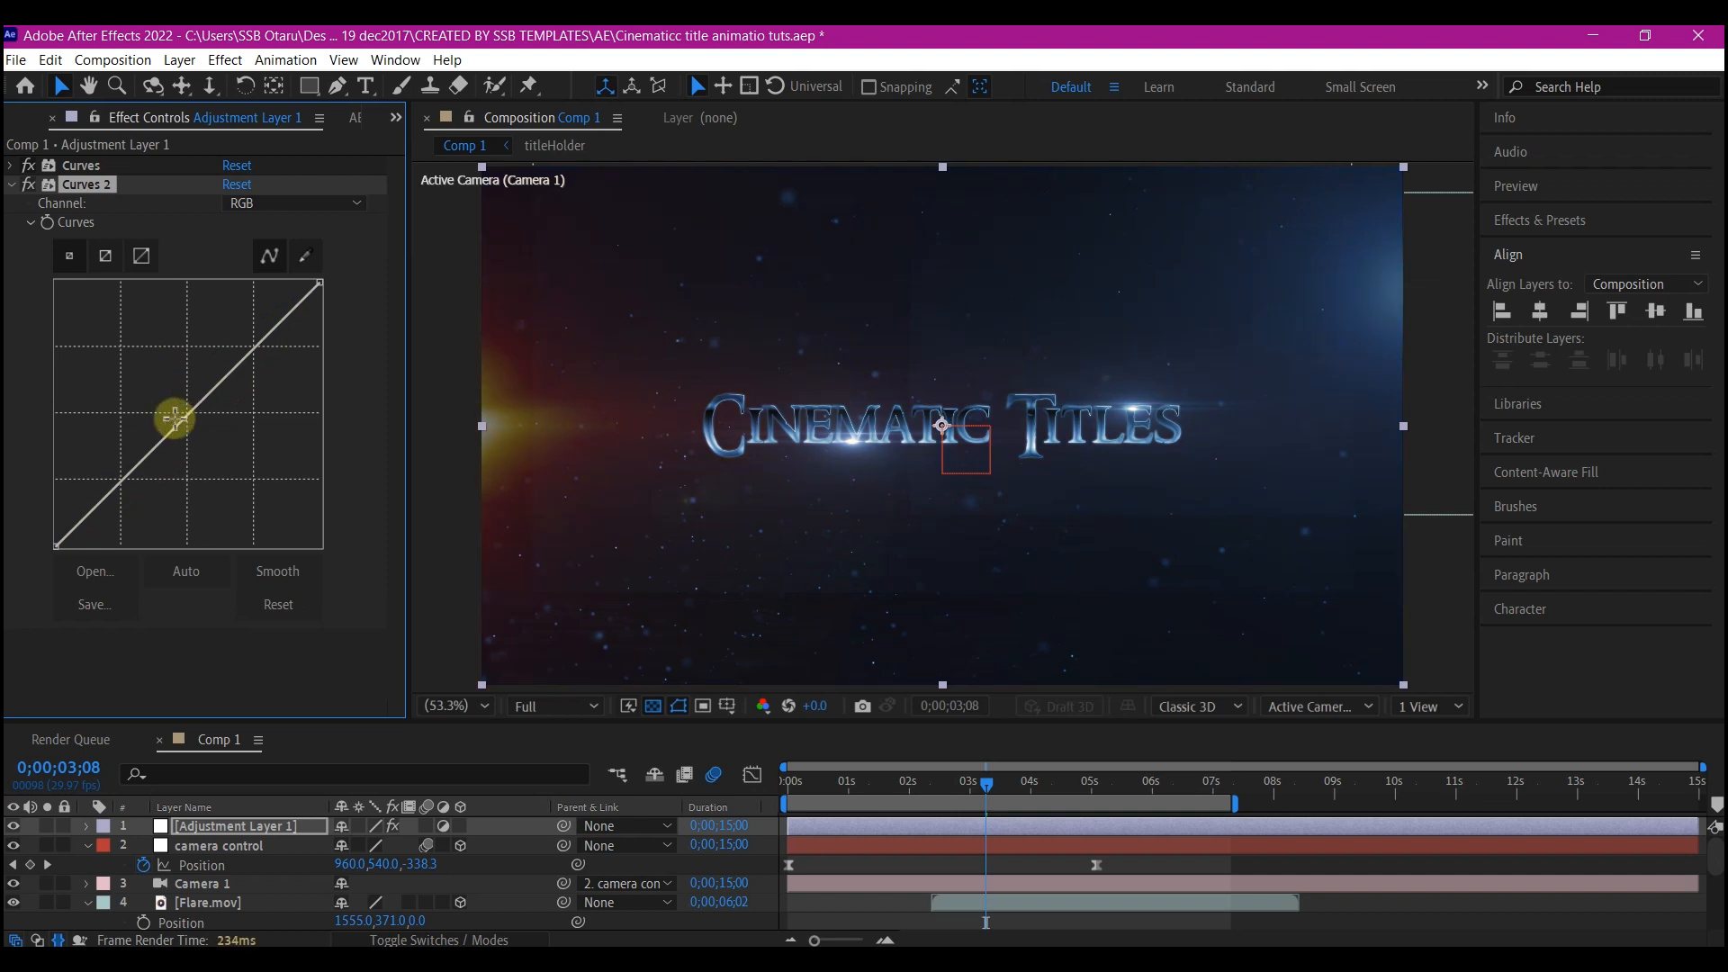
pyautogui.moveTo(142, 458); pyautogui.dragTo(151, 468)
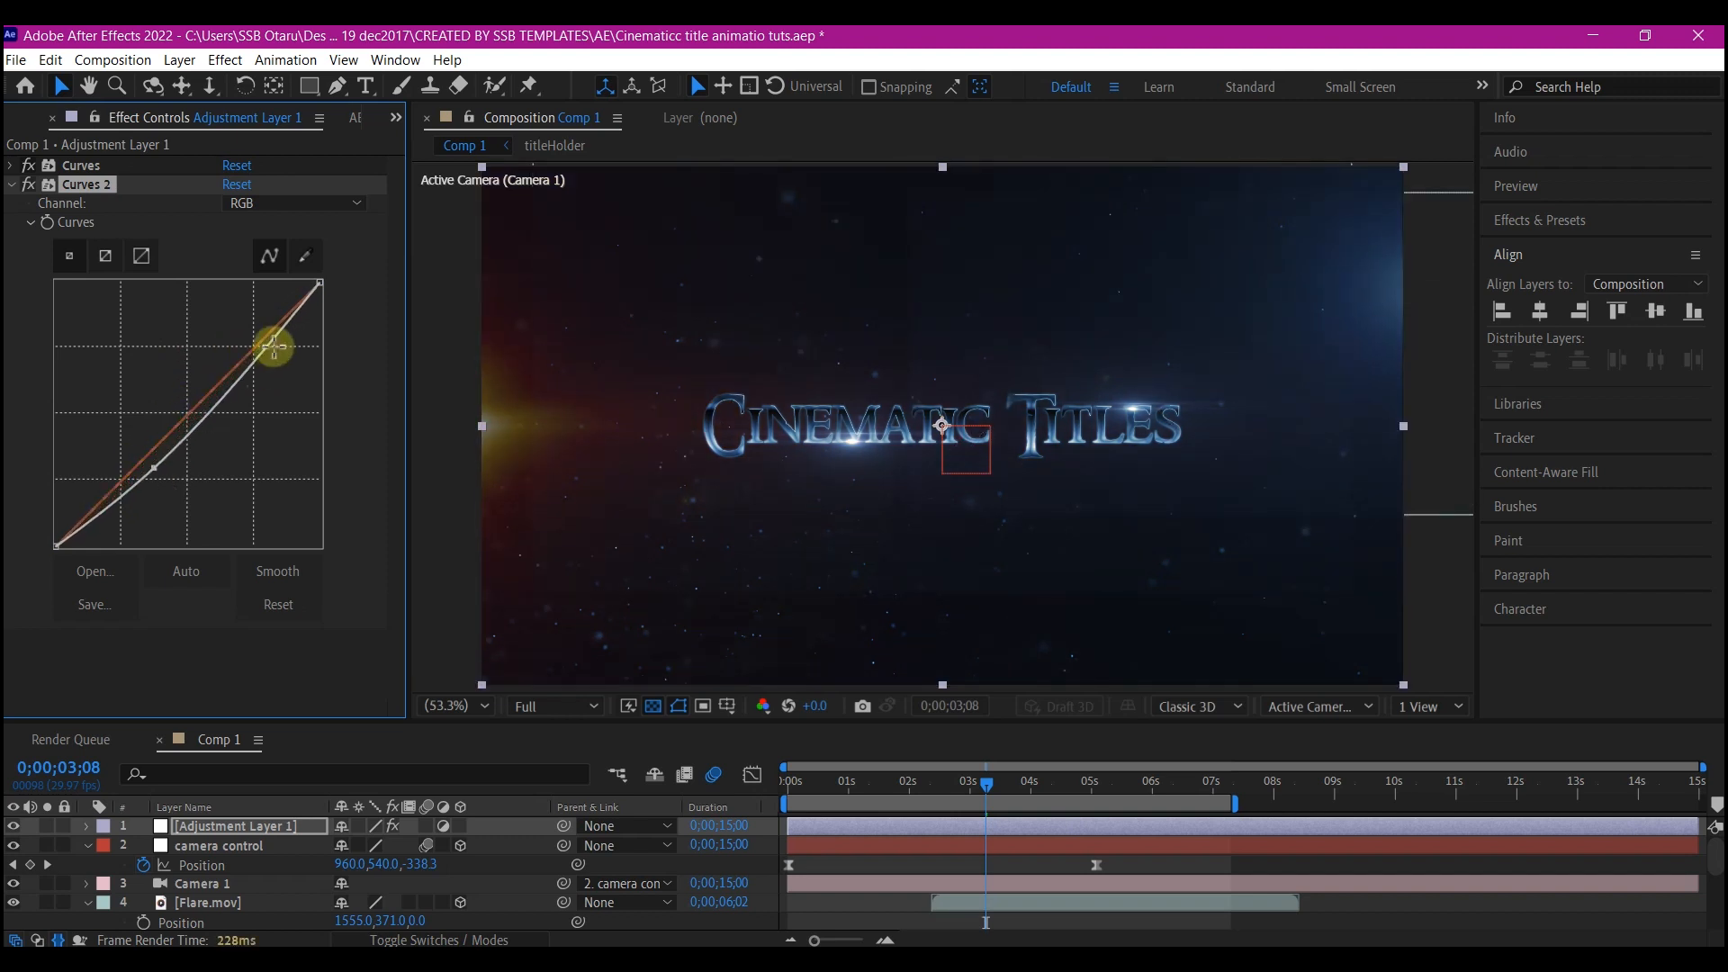
pyautogui.moveTo(270, 339); pyautogui.dragTo(230, 368)
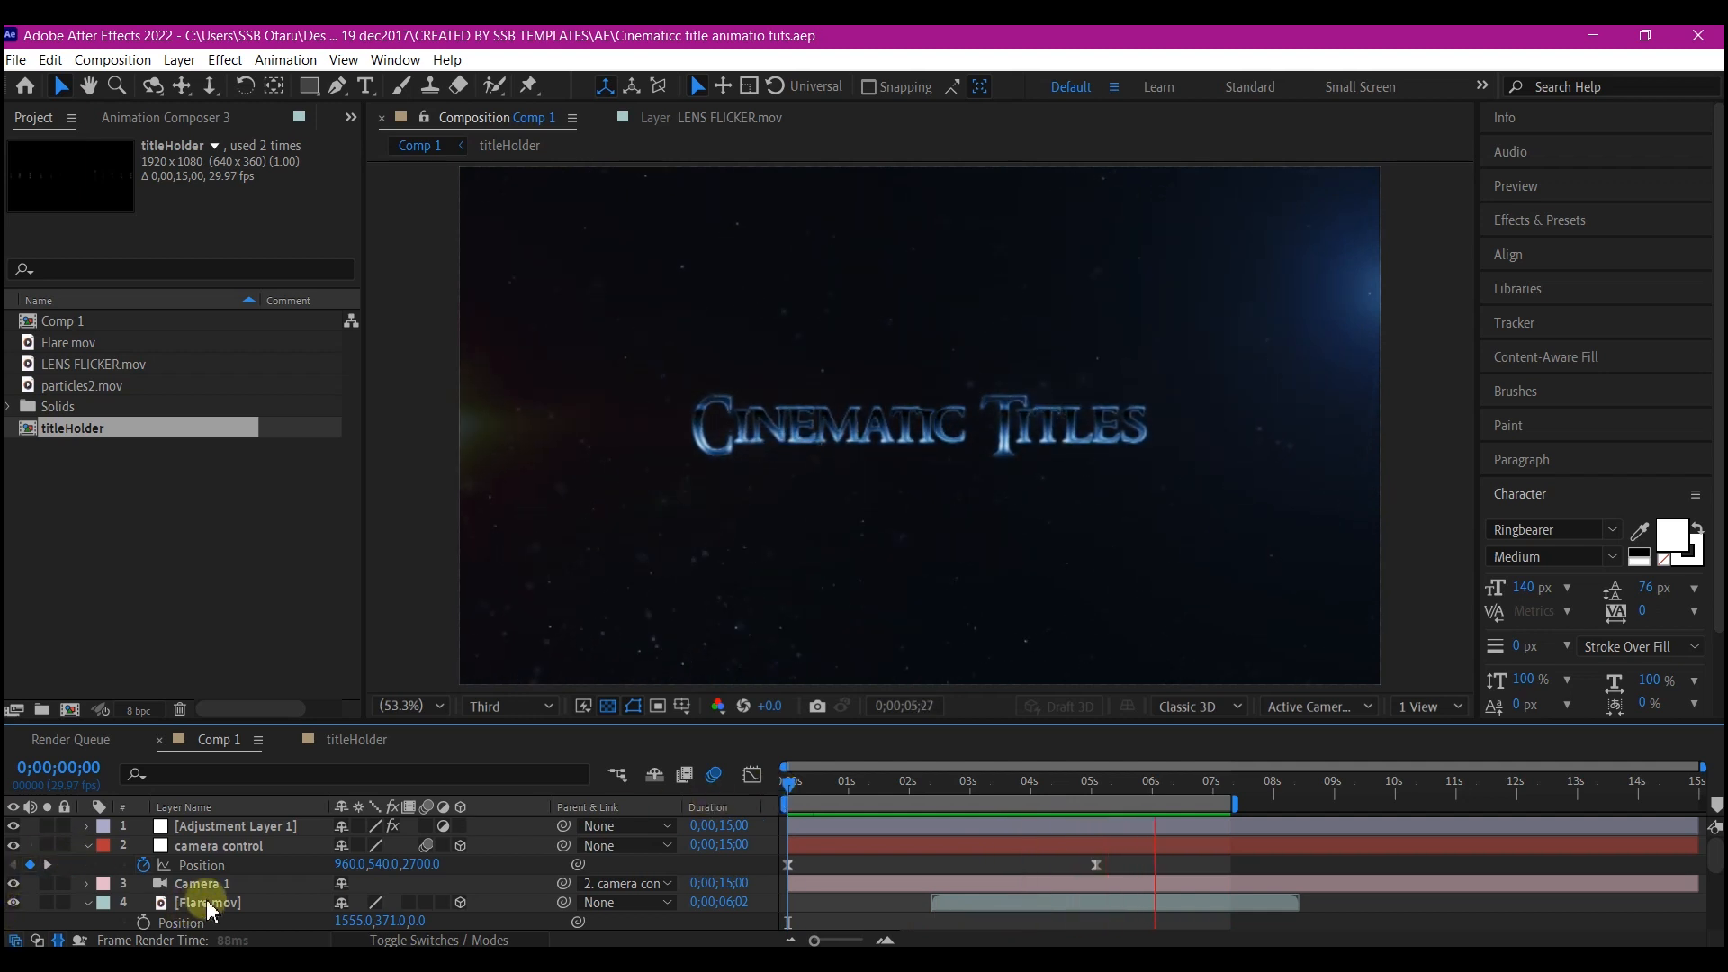
# Step: Replace the title text in the titleHolder composition with "Wolves Cry" and return to Comp 1
pyautogui.scroll(-3, 174, 886)
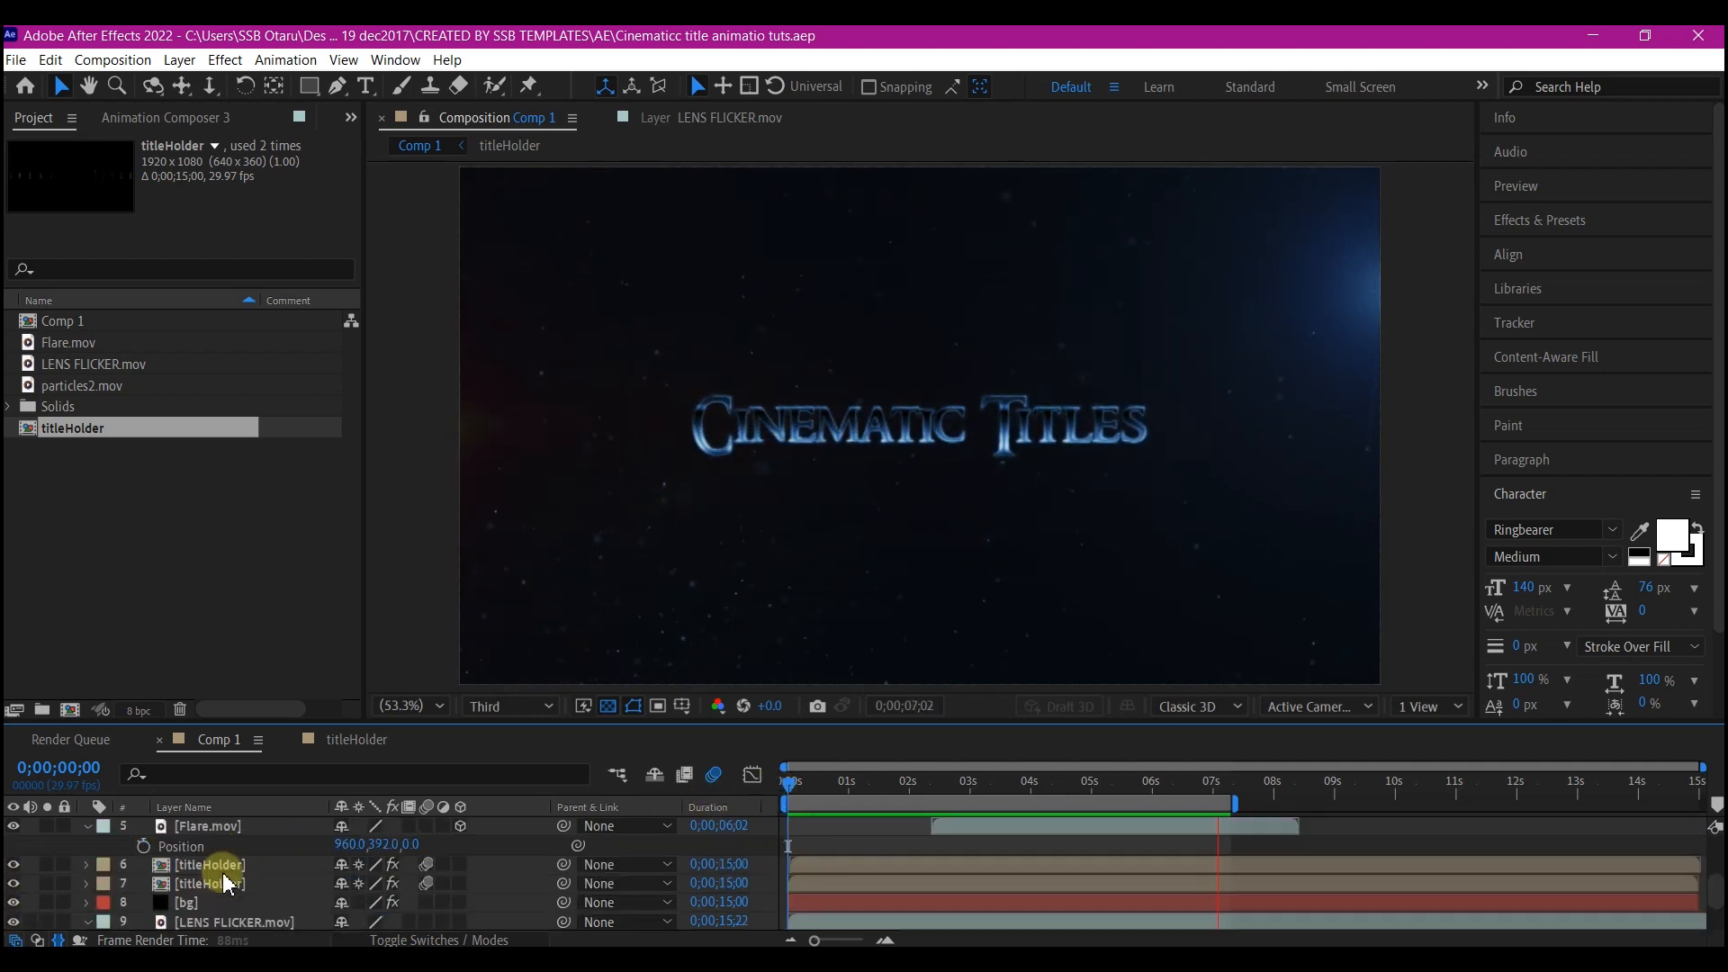
pyautogui.doubleClick(174, 886)
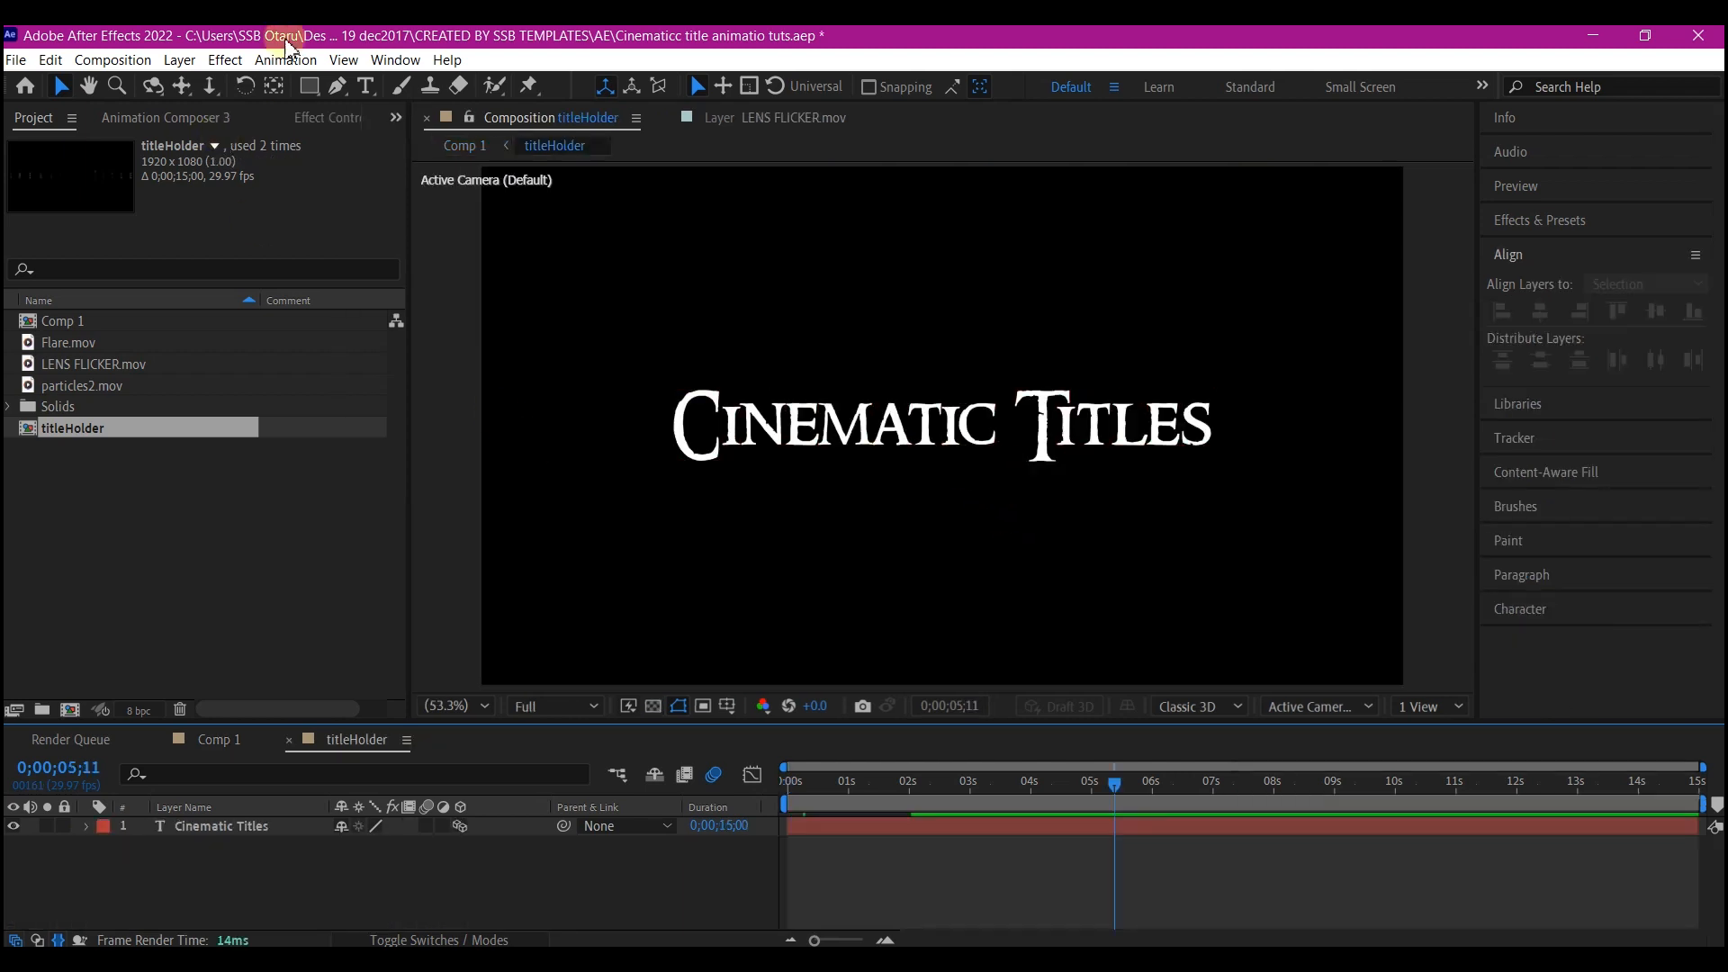
pyautogui.doubleClick(656, 467)
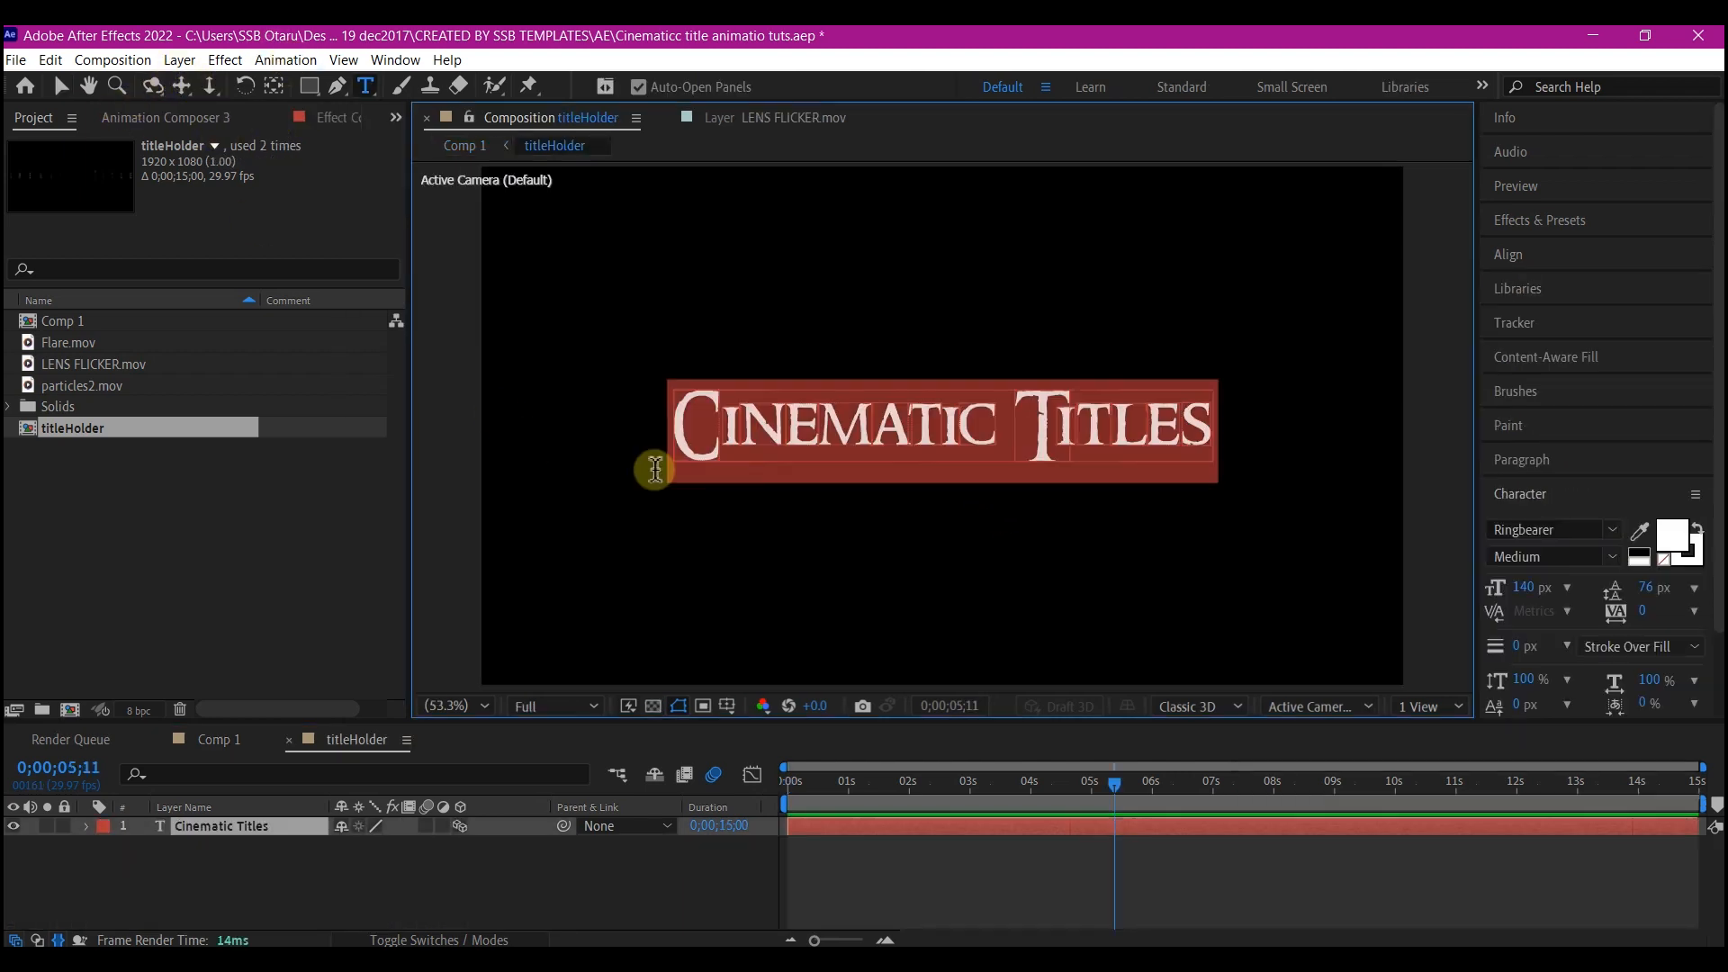
pyautogui.write('Wolves Cry')
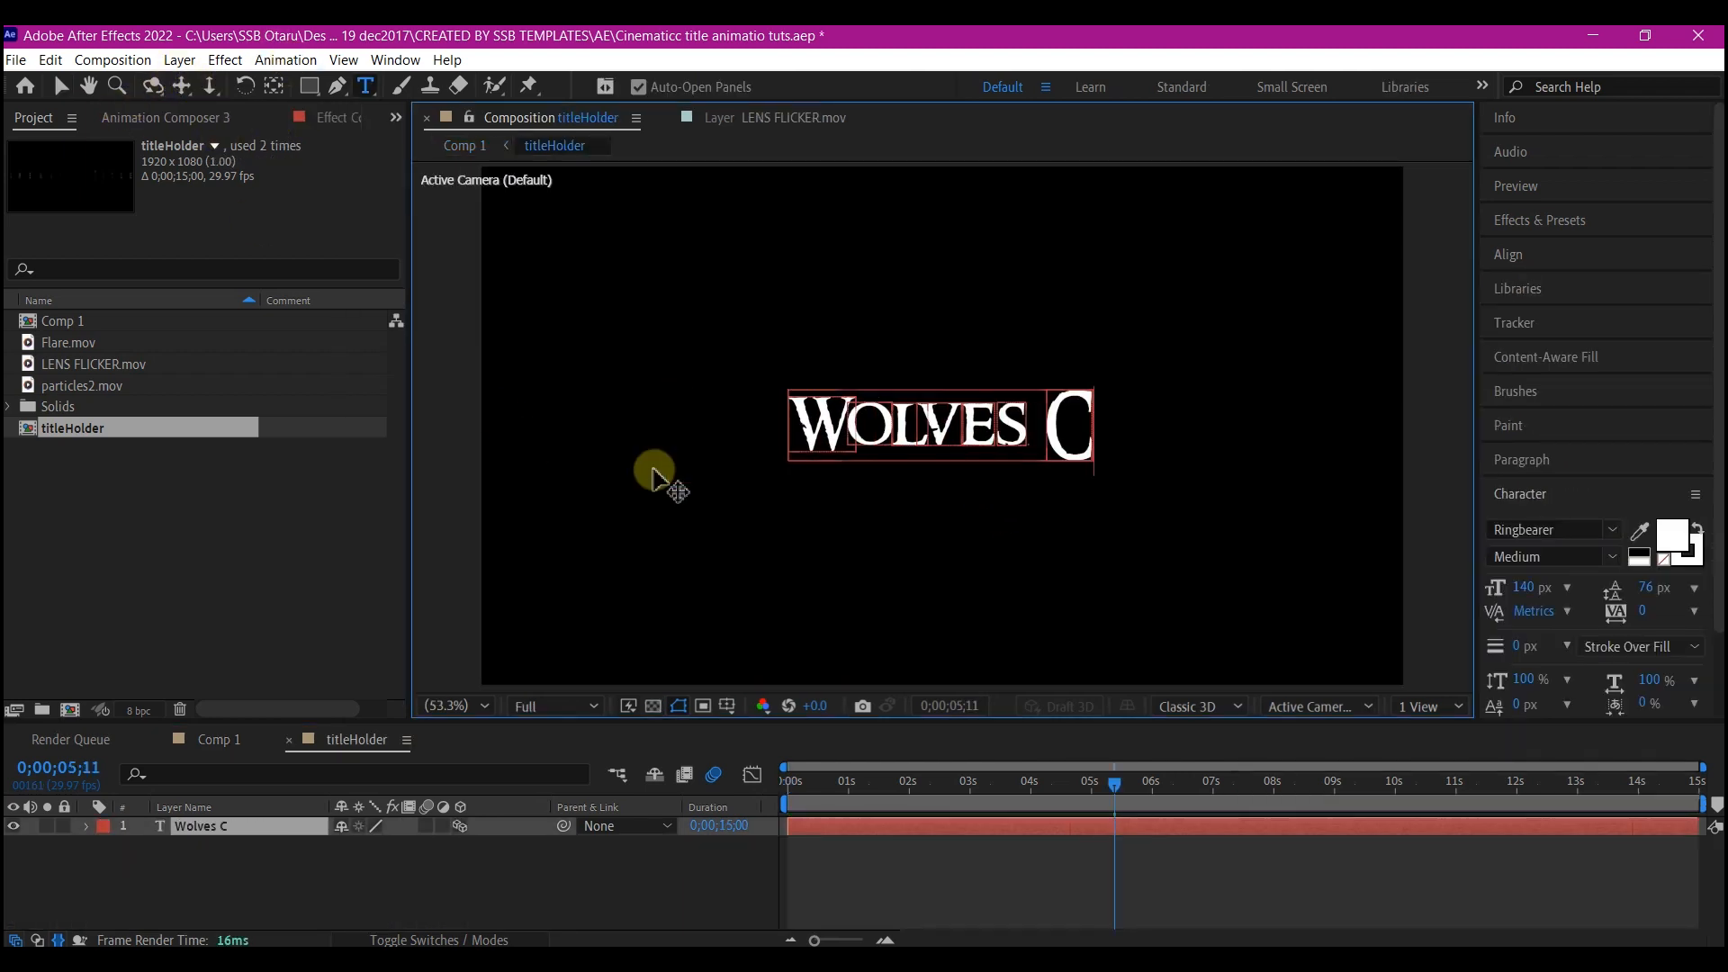
pyautogui.click(61, 85)
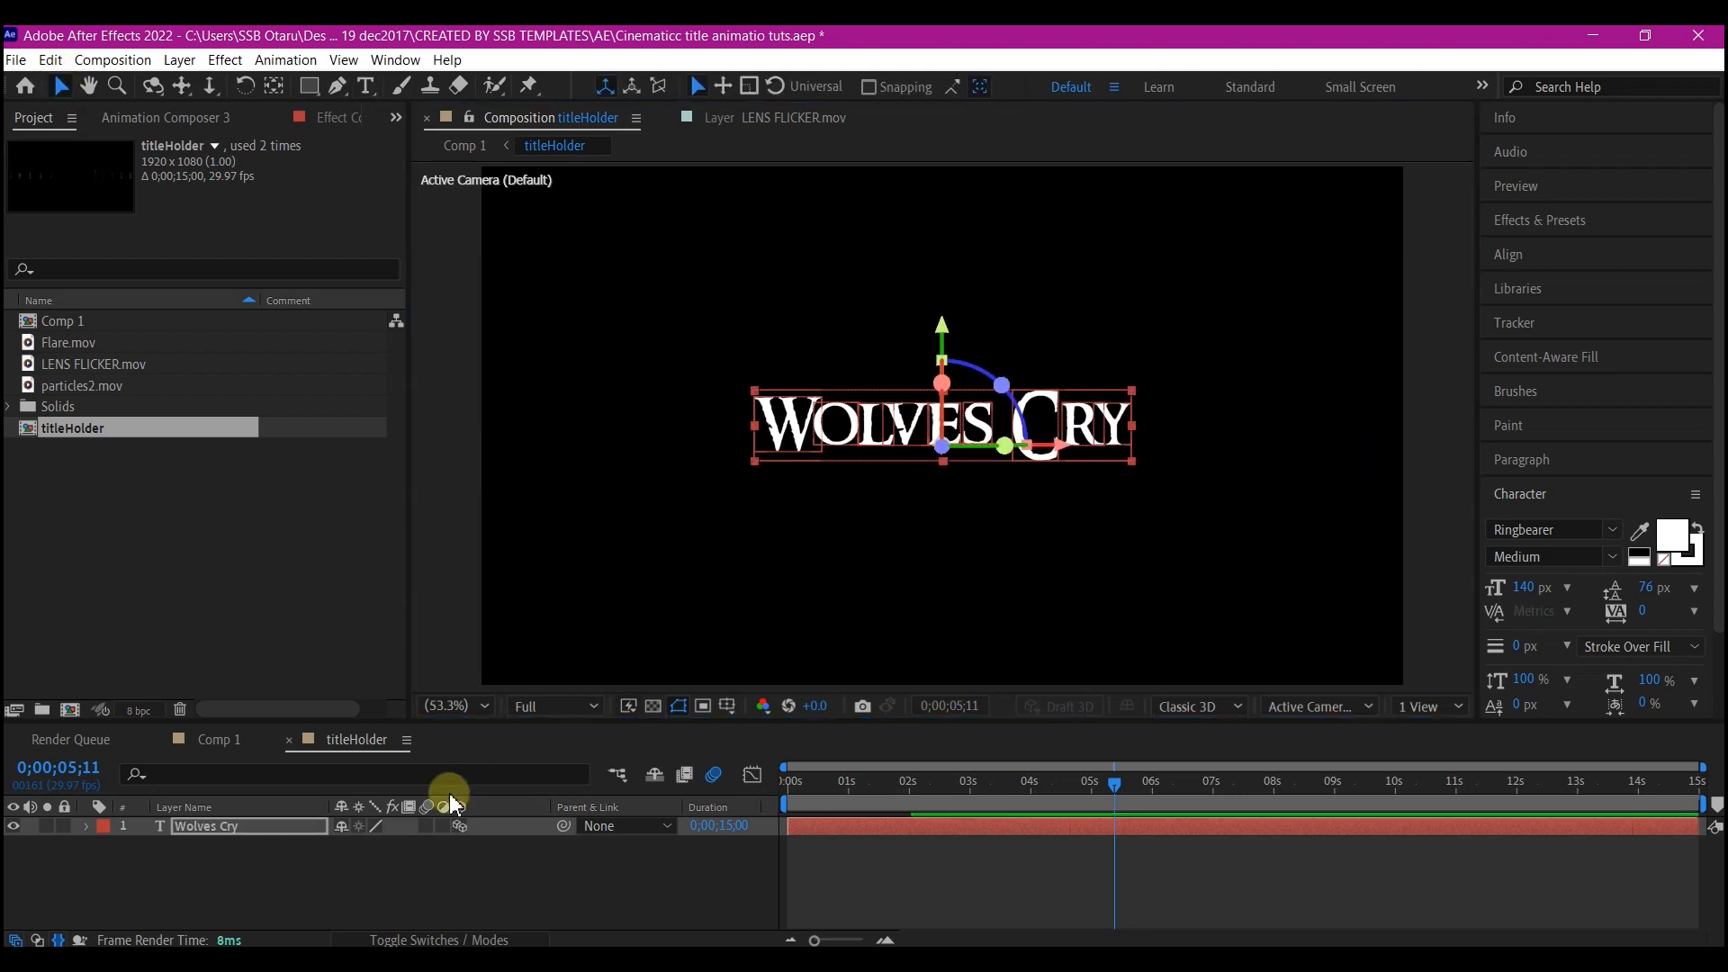
pyautogui.click(225, 741)
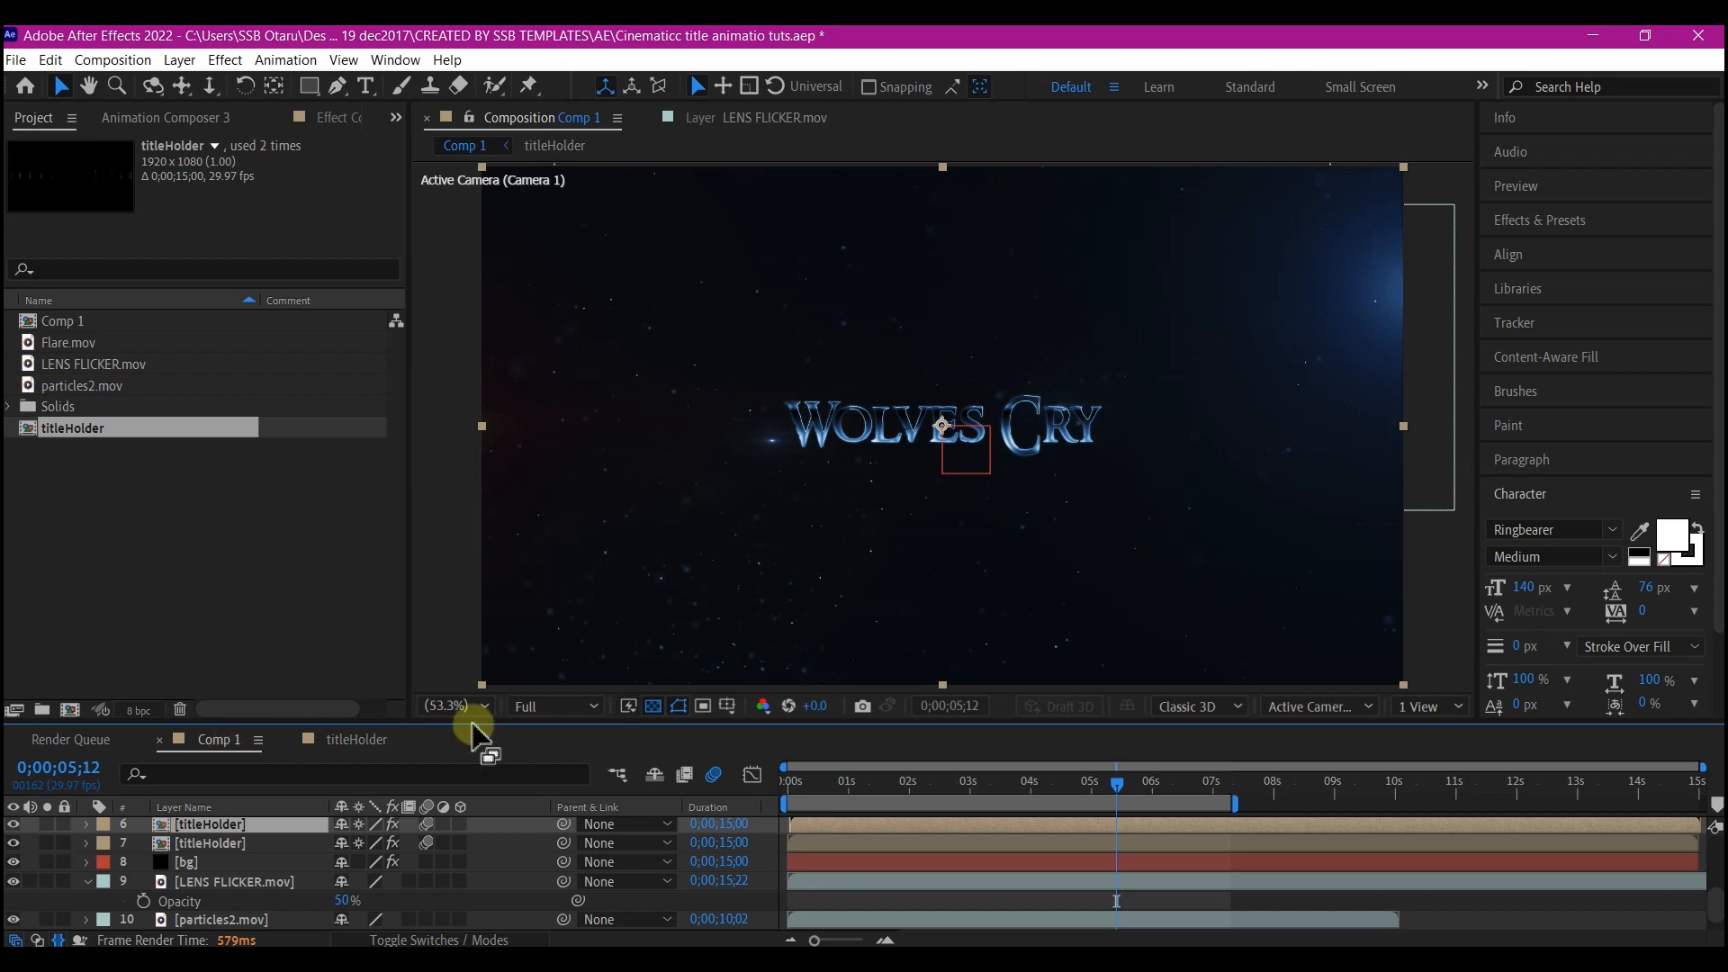